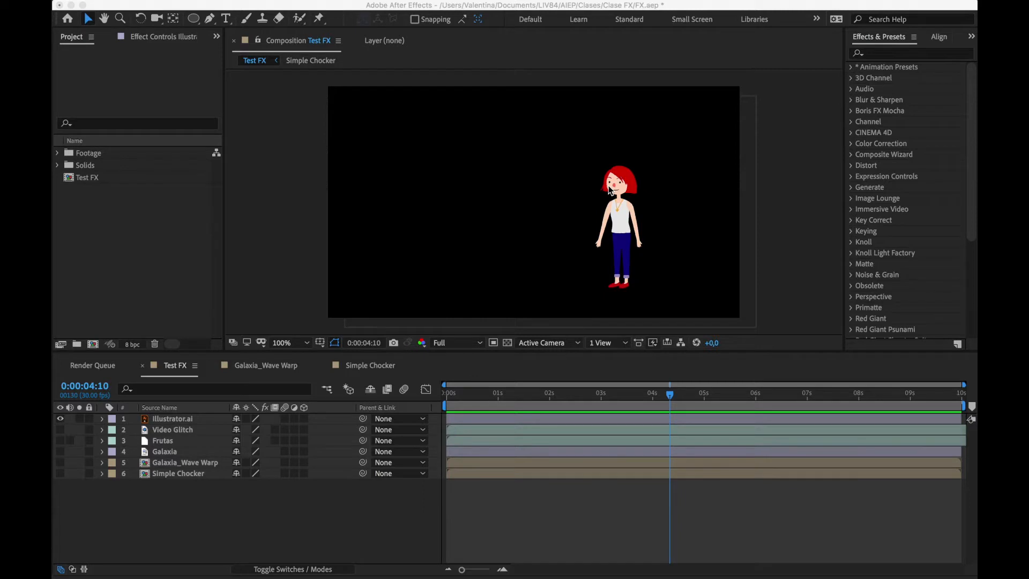
Look over the available effect categories and bring up the Effects & Presets list
click(295, 269)
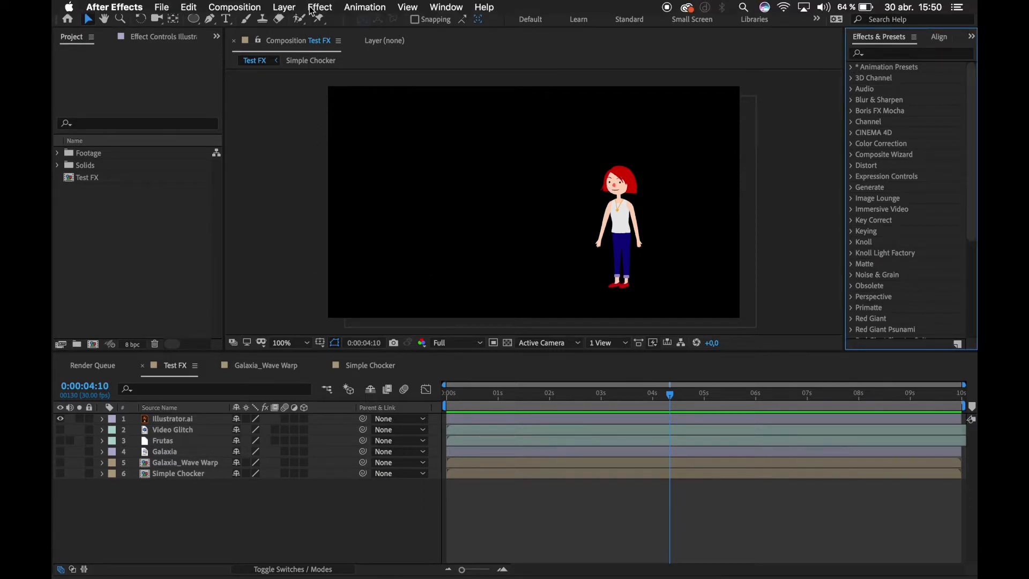
click(320, 7)
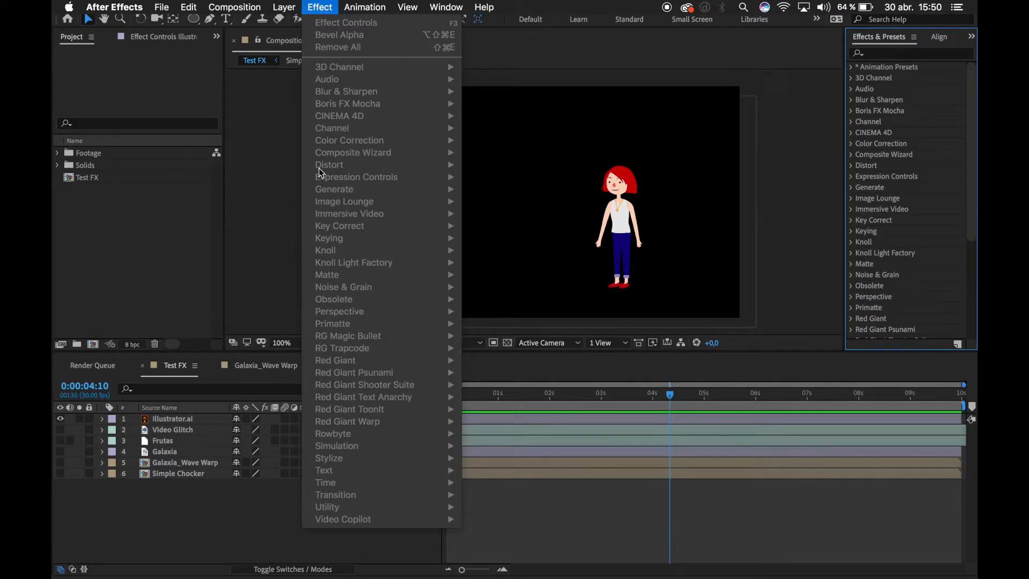
click(561, 50)
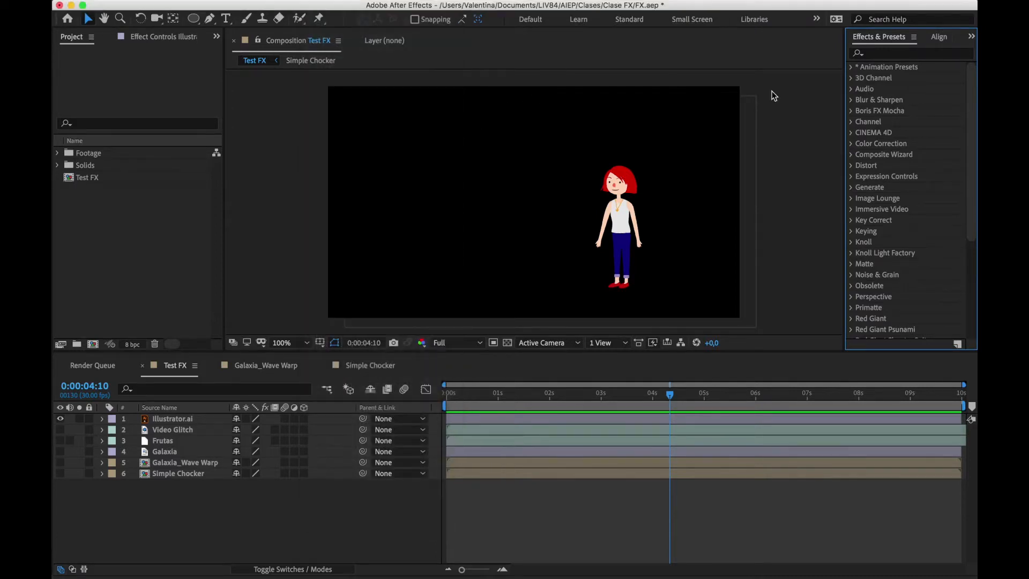
click(453, 8)
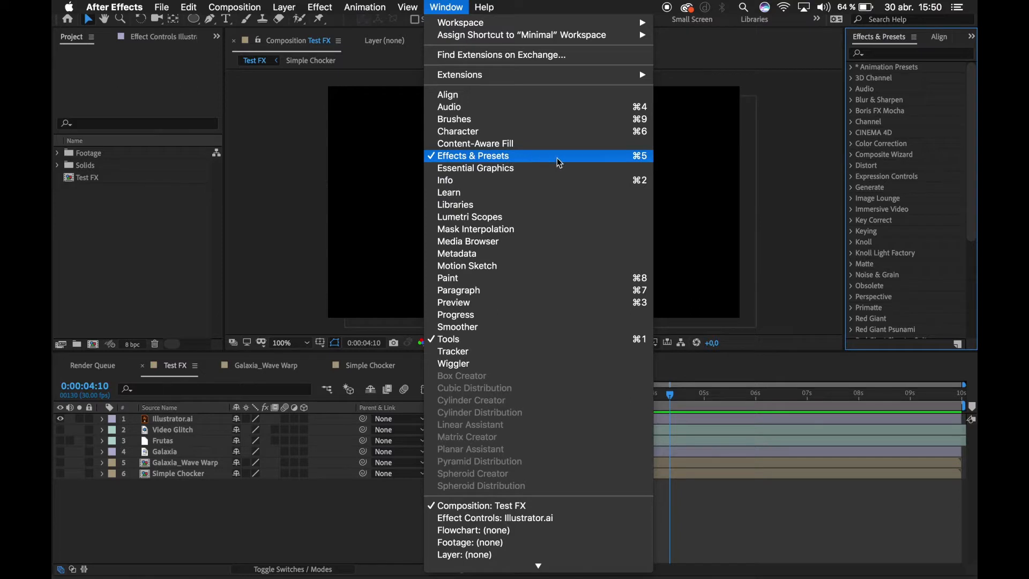
click(597, 159)
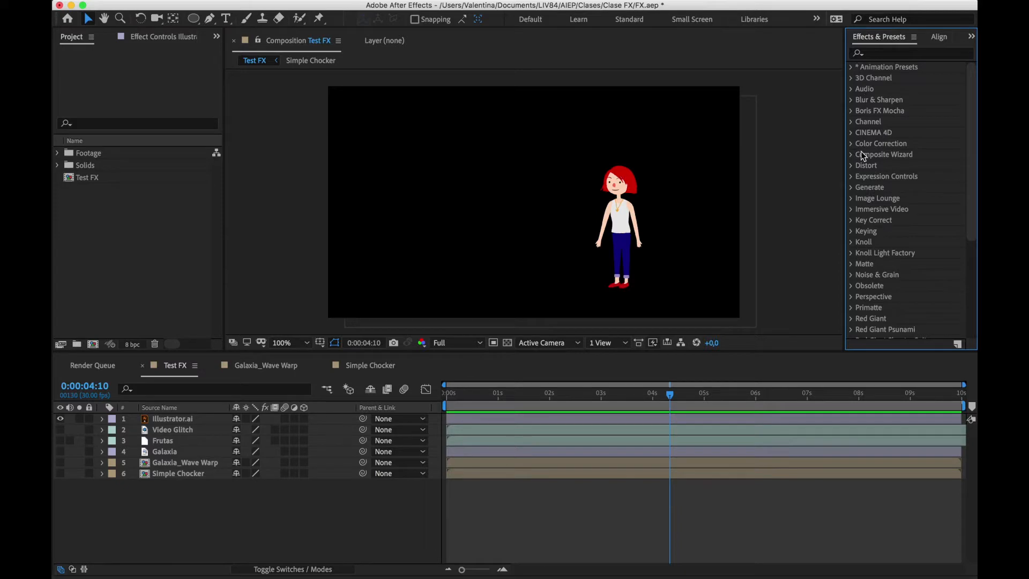
Select the Illustrator.ai layer and review the effect categories that can be applied to it
click(164, 418)
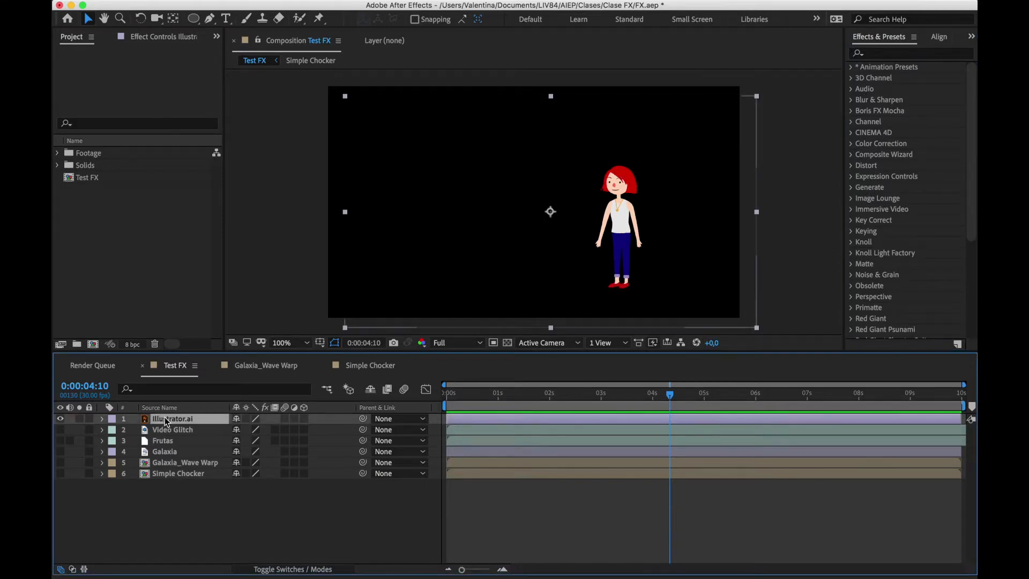
right_click(165, 418)
mouse_move(184, 422)
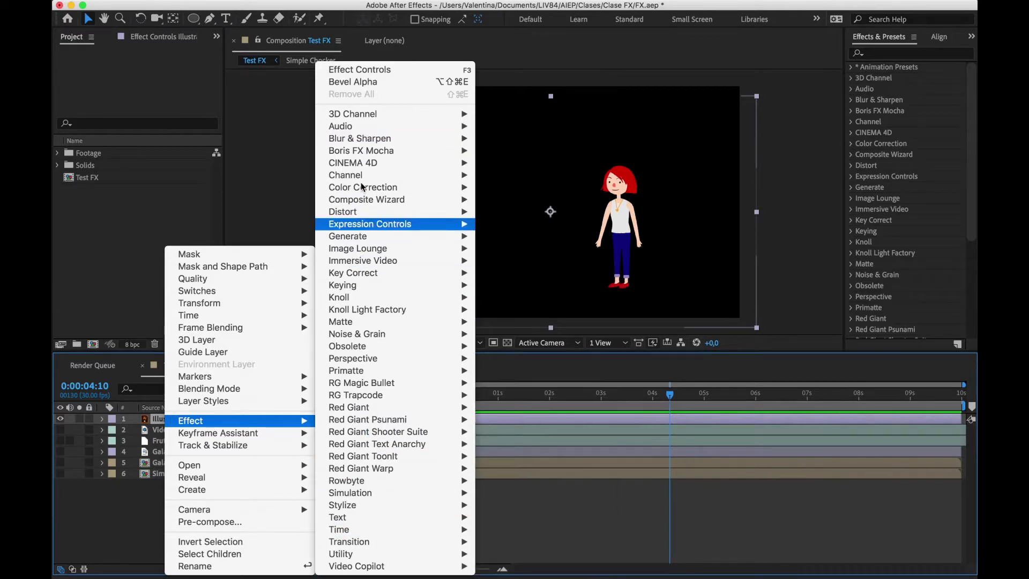
mouse_move(375, 415)
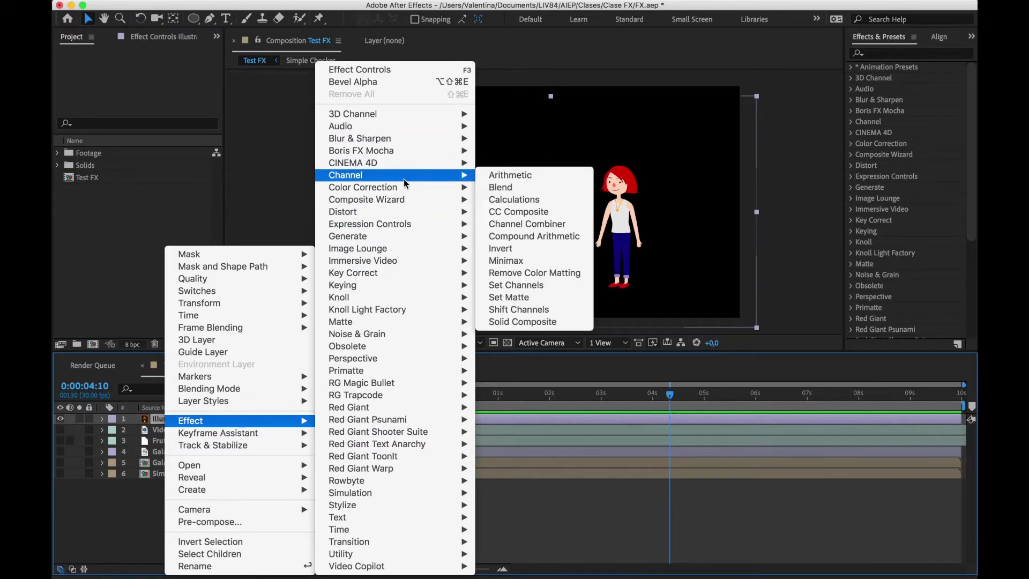
mouse_move(403, 238)
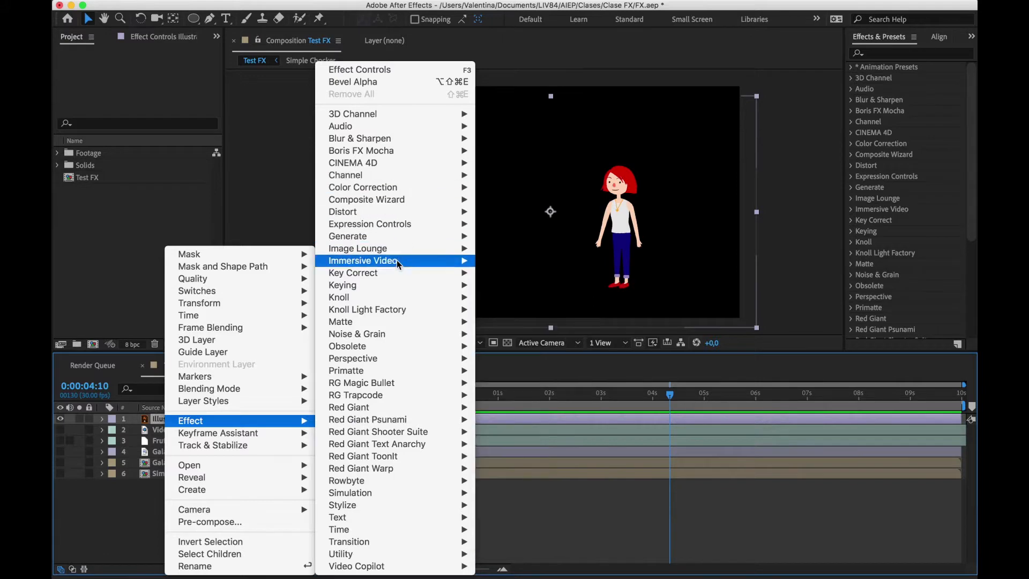
click(756, 526)
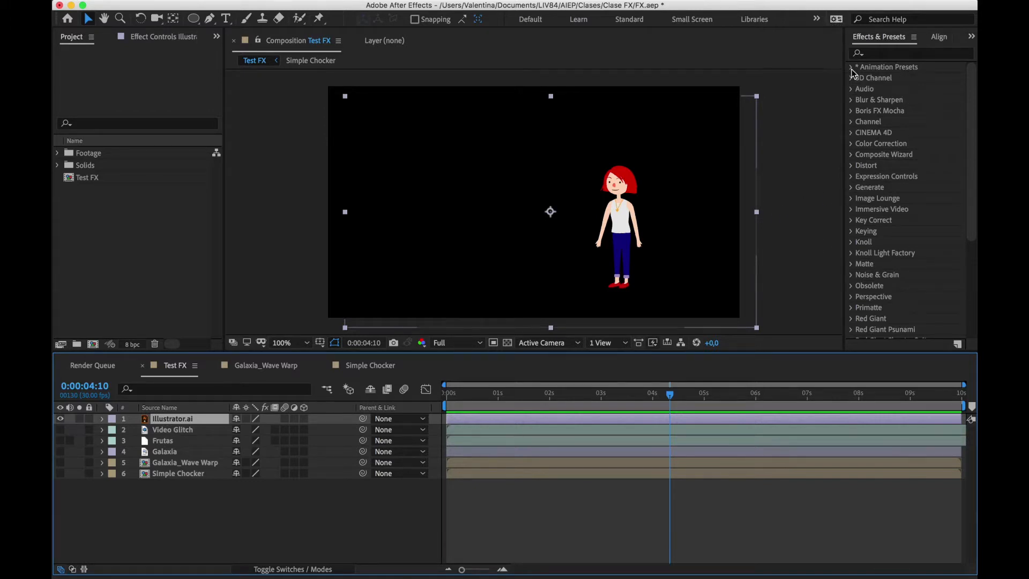
Examine the Animate In text presets within the Animation Presets, and collapse the preset folders
click(884, 85)
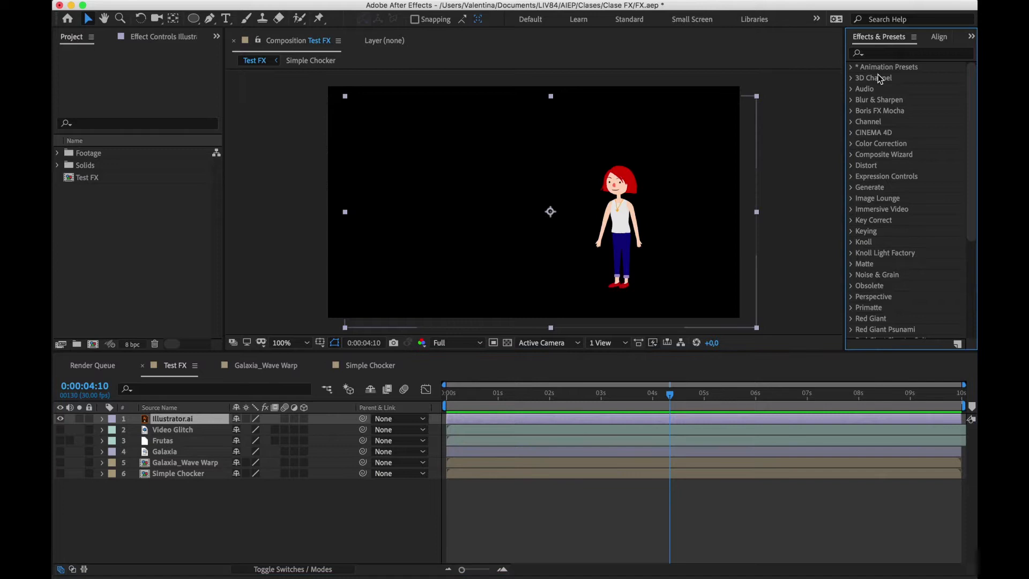
click(852, 67)
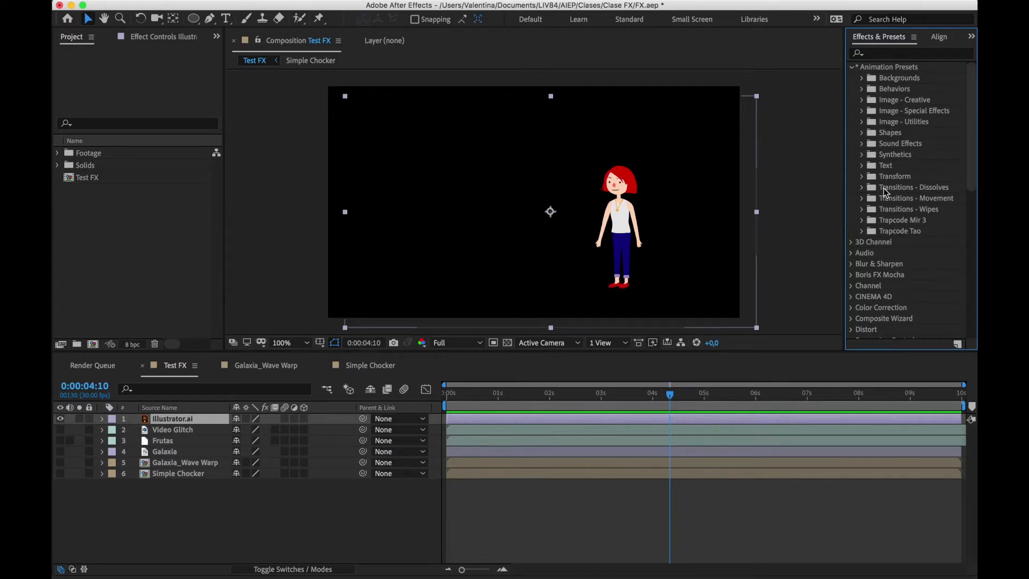
click(862, 166)
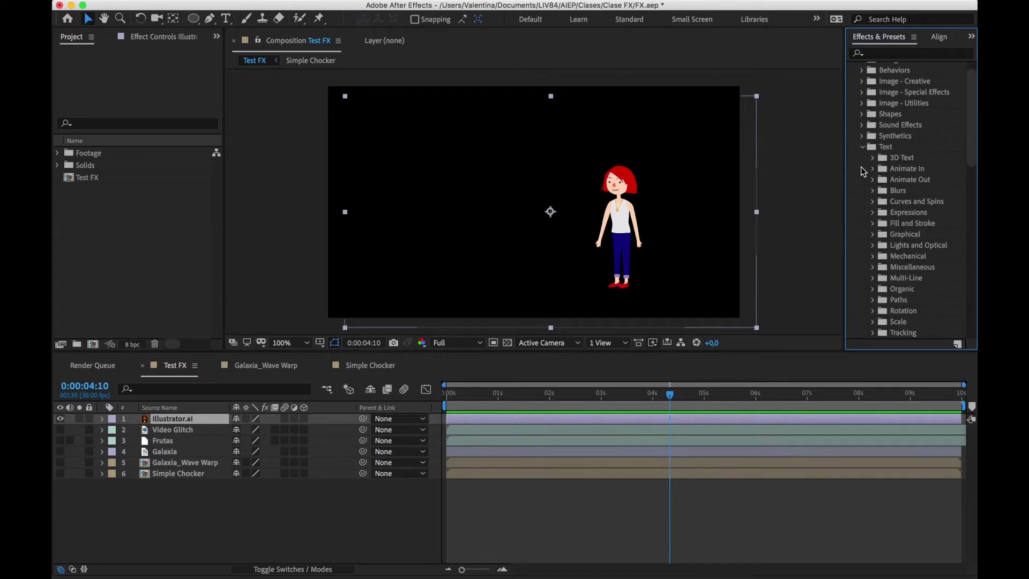
scroll(895, 203, down, 3)
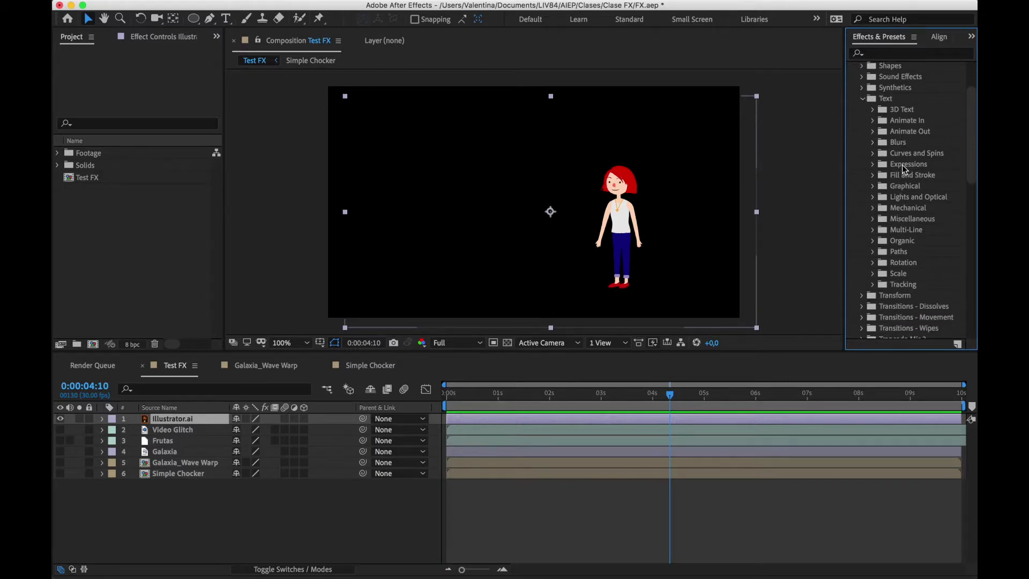
click(874, 121)
scroll(880, 137, up, 6)
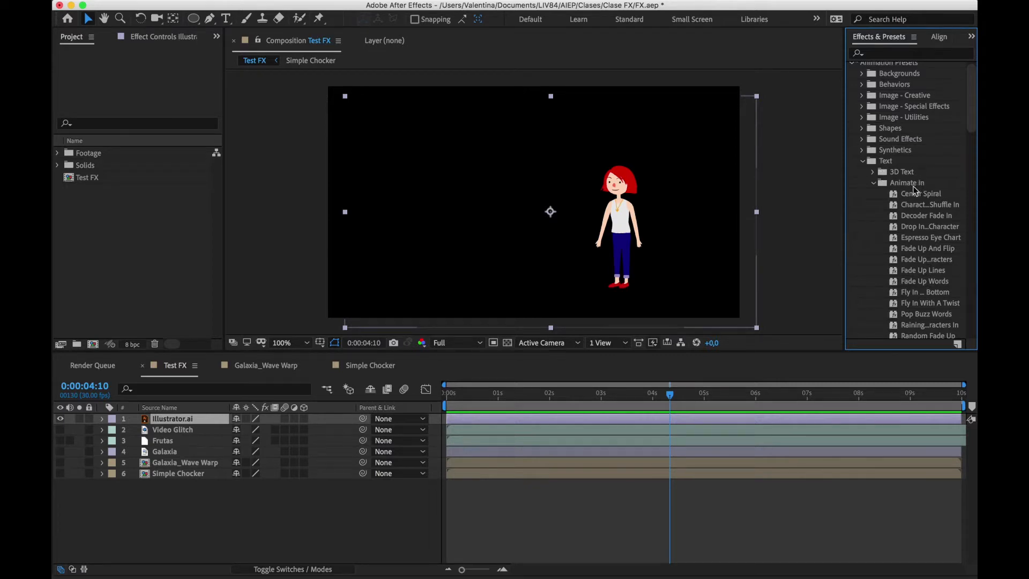
scroll(917, 193, down, 3)
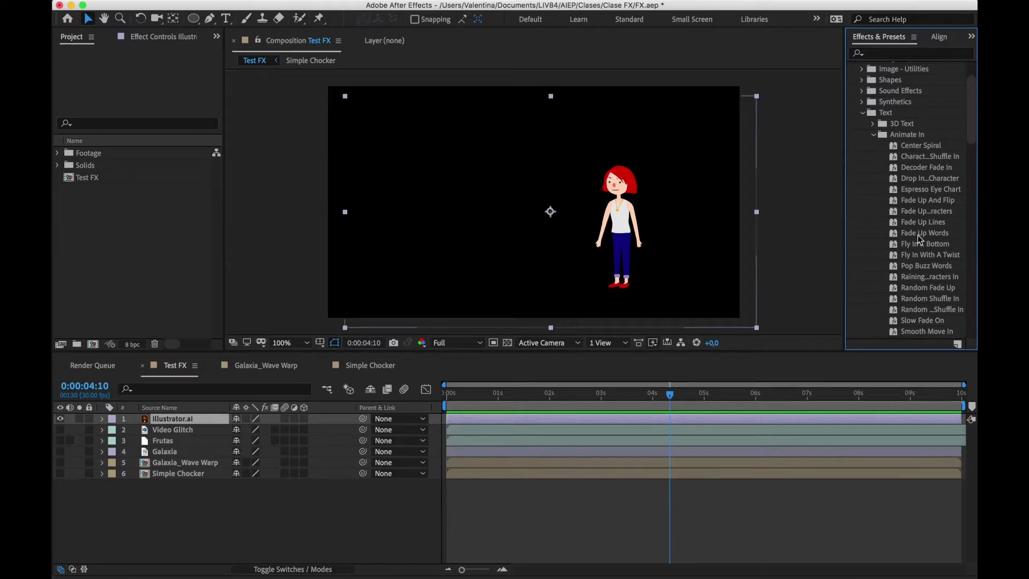
scroll(925, 272, down, 10)
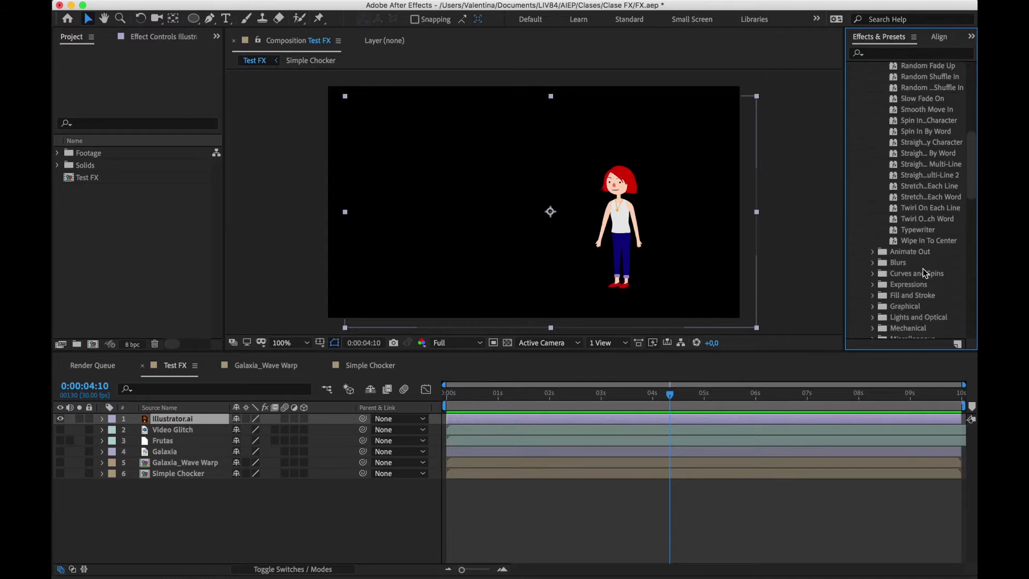
scroll(925, 272, up, 9)
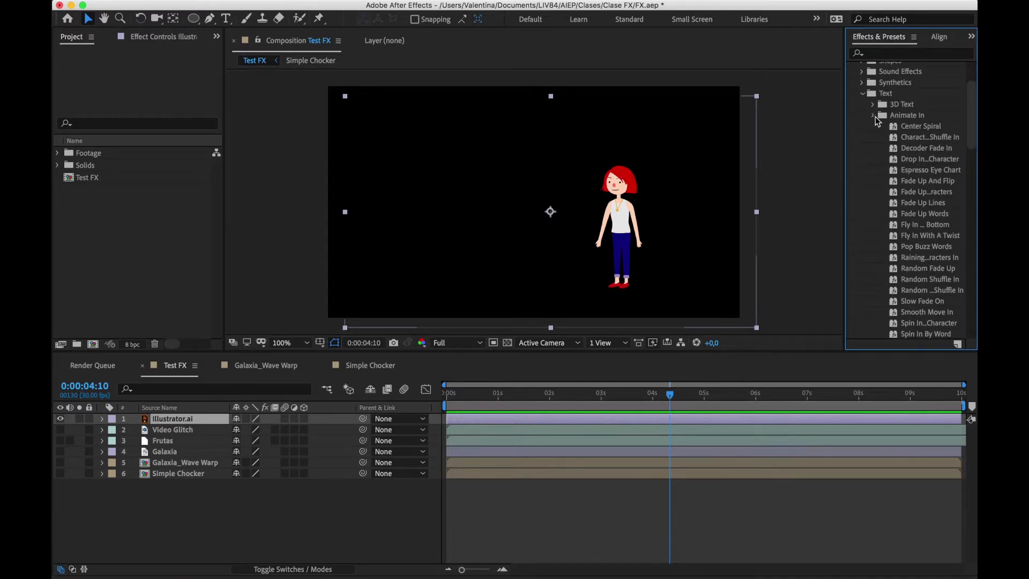
click(874, 116)
scroll(909, 135, down, 1)
scroll(908, 132, up, 4)
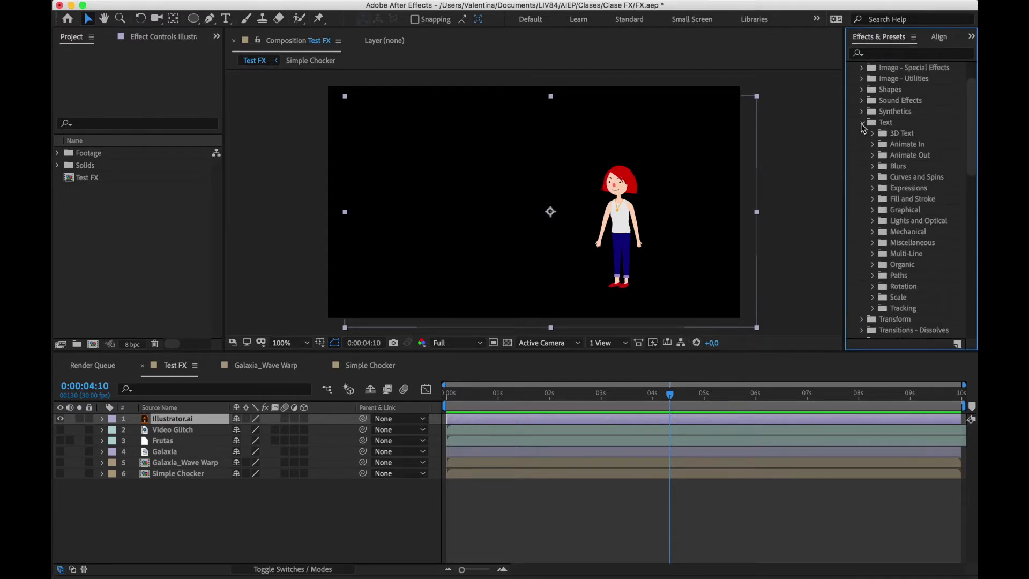
scroll(864, 124, up, 4)
click(852, 68)
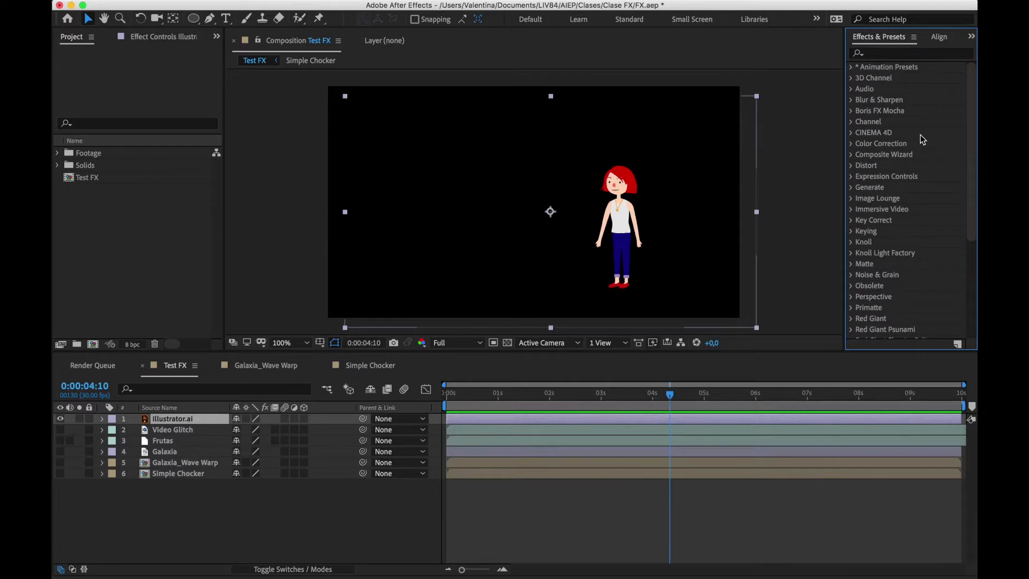
Examine the effects in the 3D Channel and Audio categories, collapsing each one
click(852, 78)
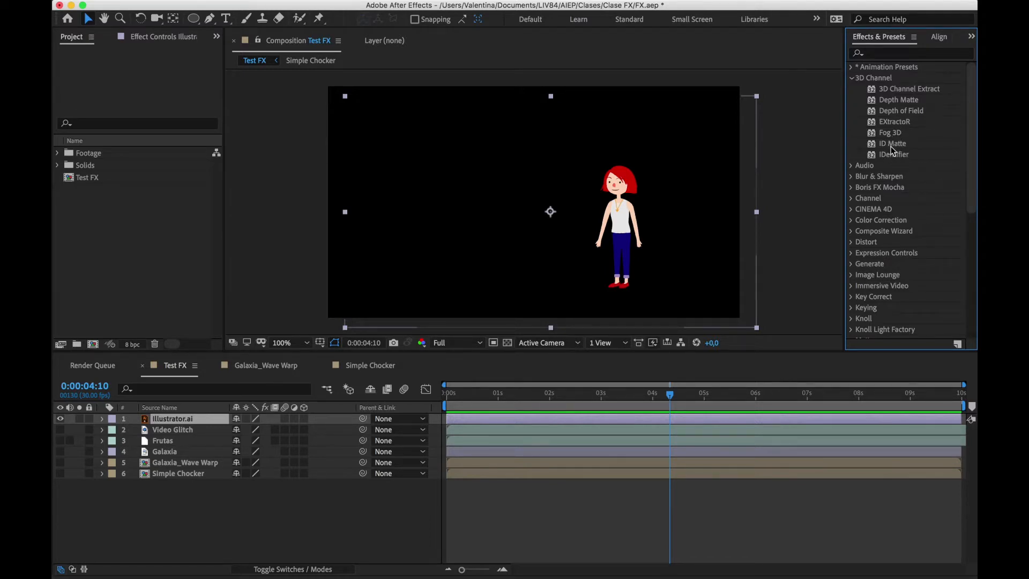
click(852, 80)
click(851, 89)
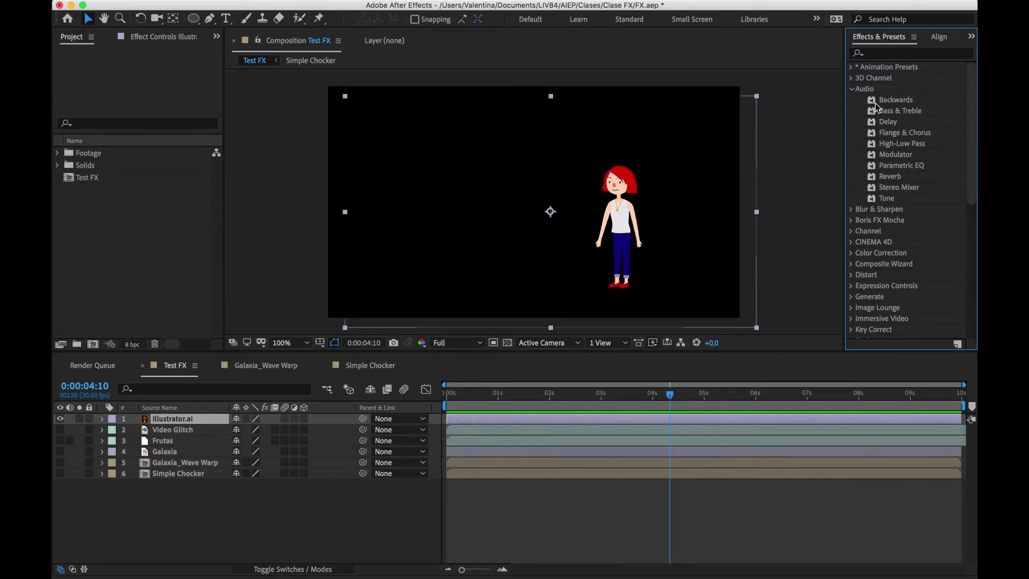
click(852, 90)
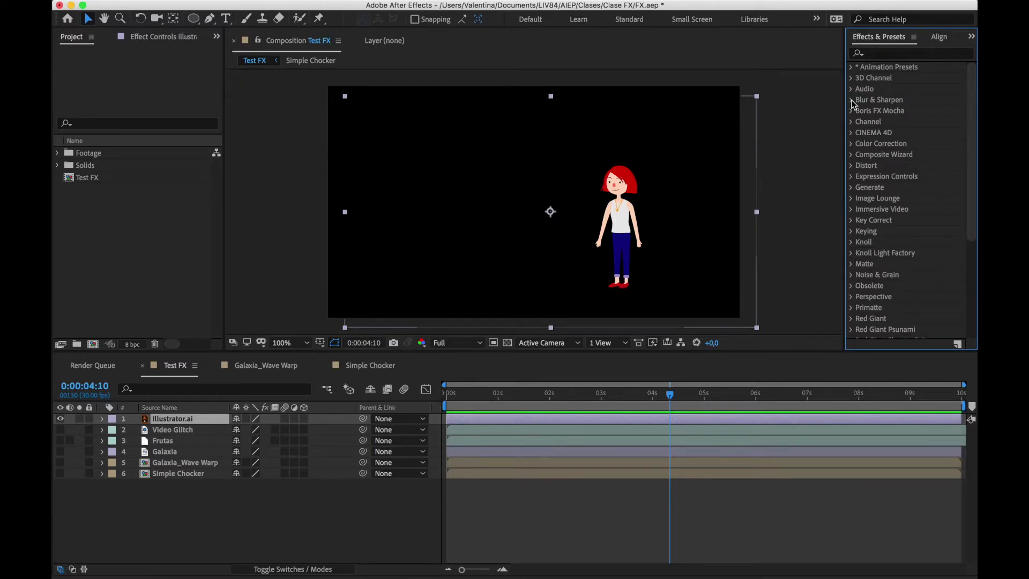
Apply the Gaussian Blur effect from the Blur & Sharpen category to the Illustrator.ai character layer
click(853, 101)
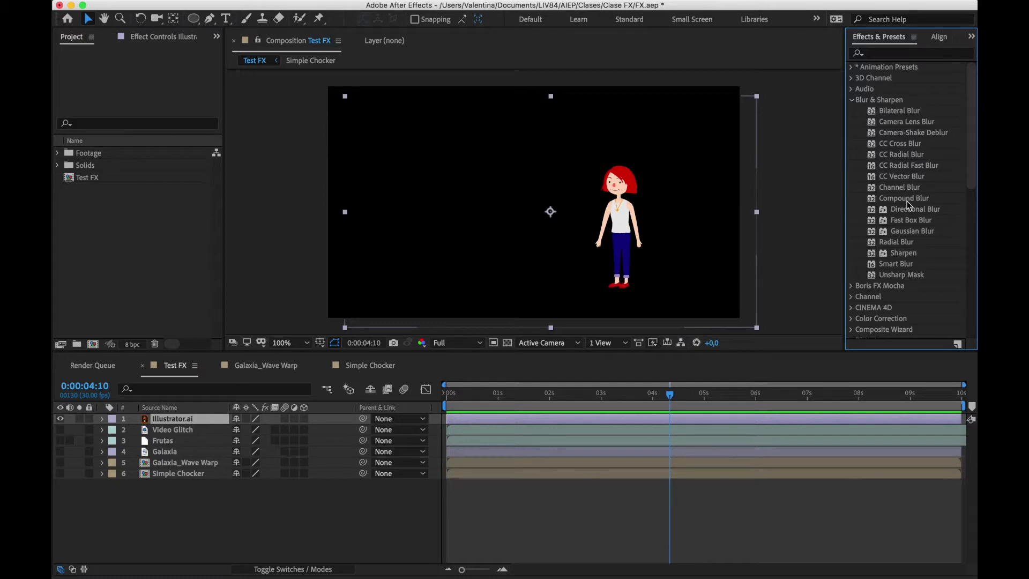
double_click(909, 230)
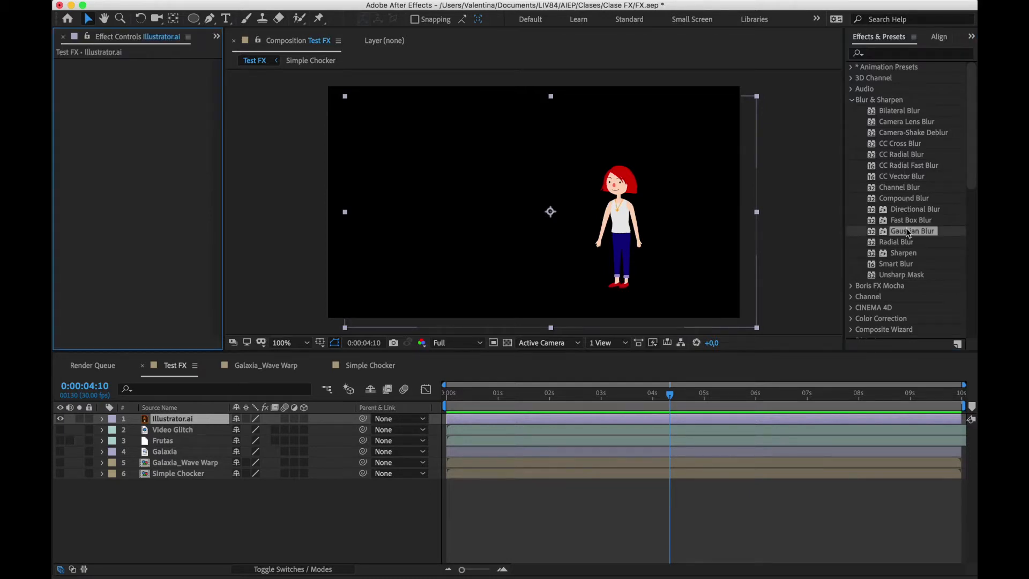
drag(912, 230, 588, 241)
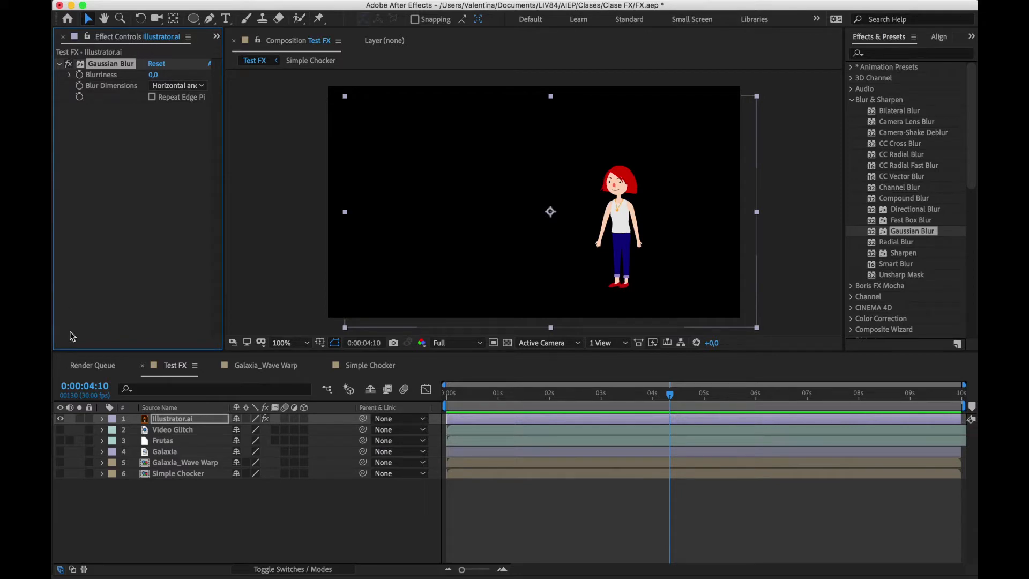
Compare the Project view with the Illustrator.ai effect controls, and select the Gaussian Blur effect in those controls
click(219, 37)
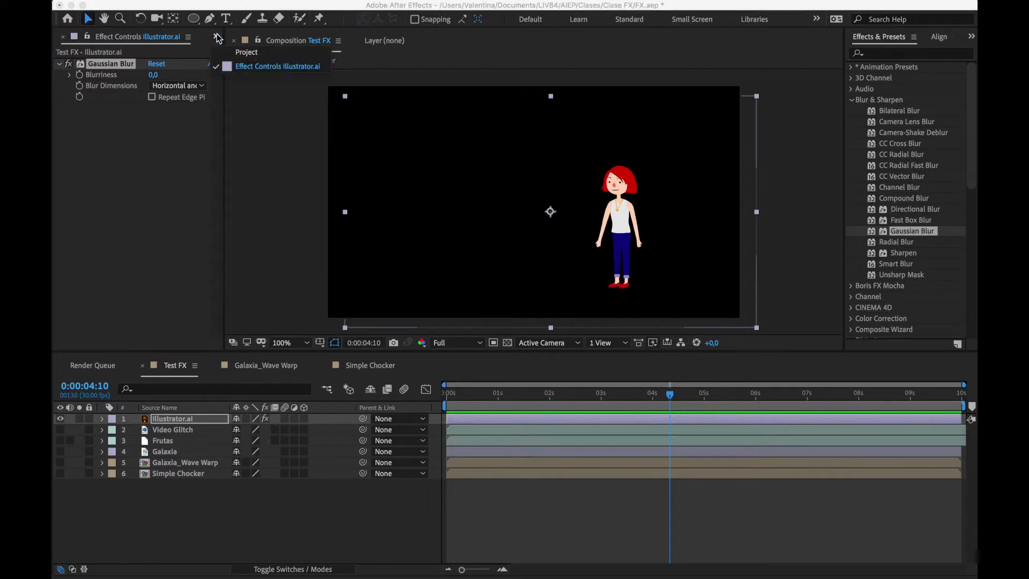
click(250, 53)
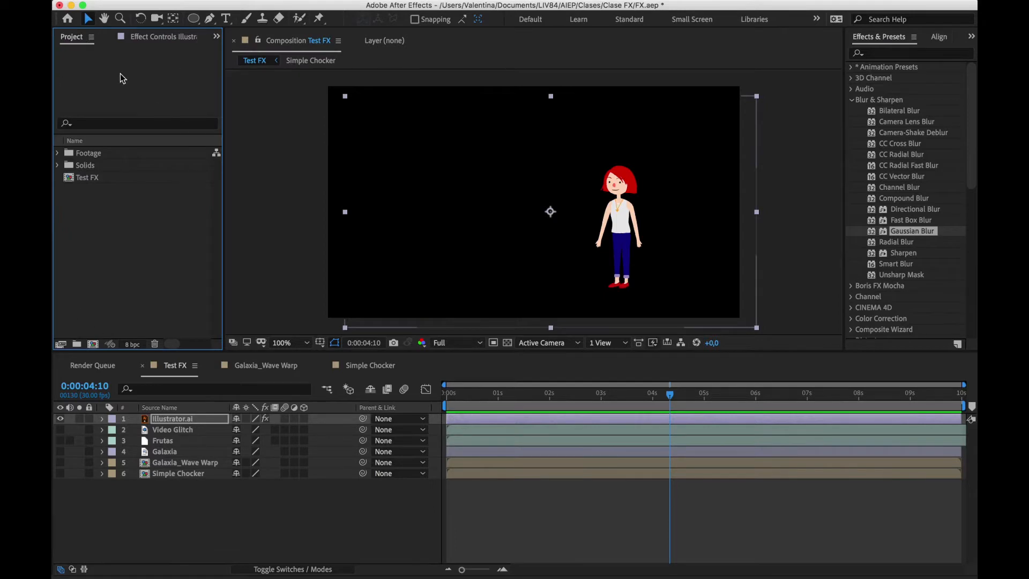
click(162, 38)
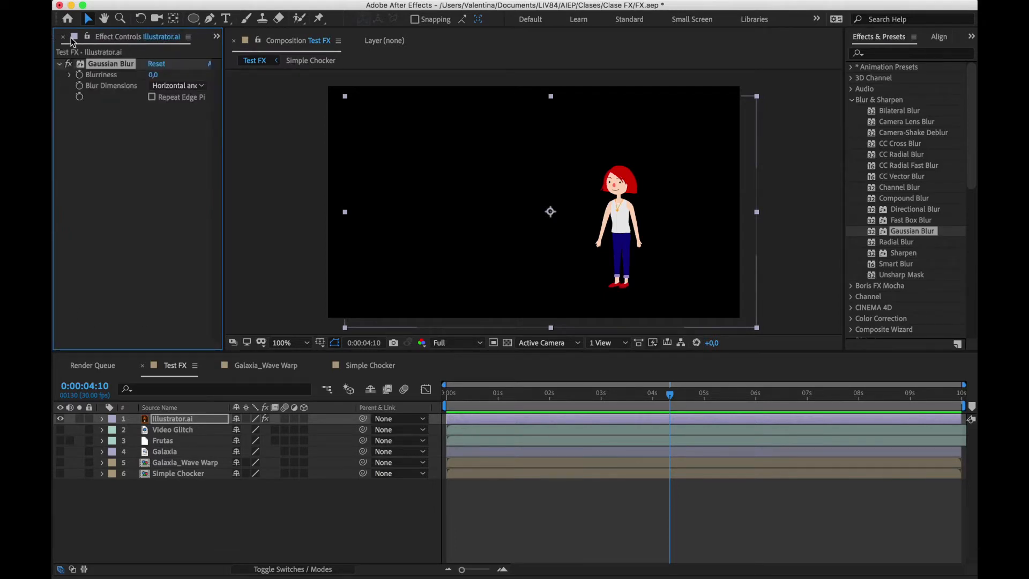
click(217, 37)
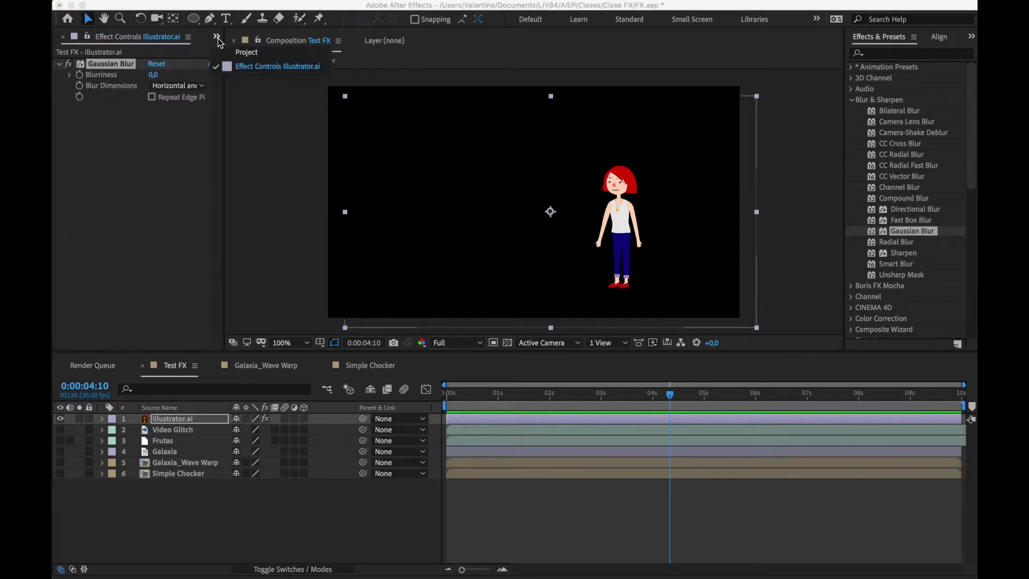
click(247, 52)
click(142, 36)
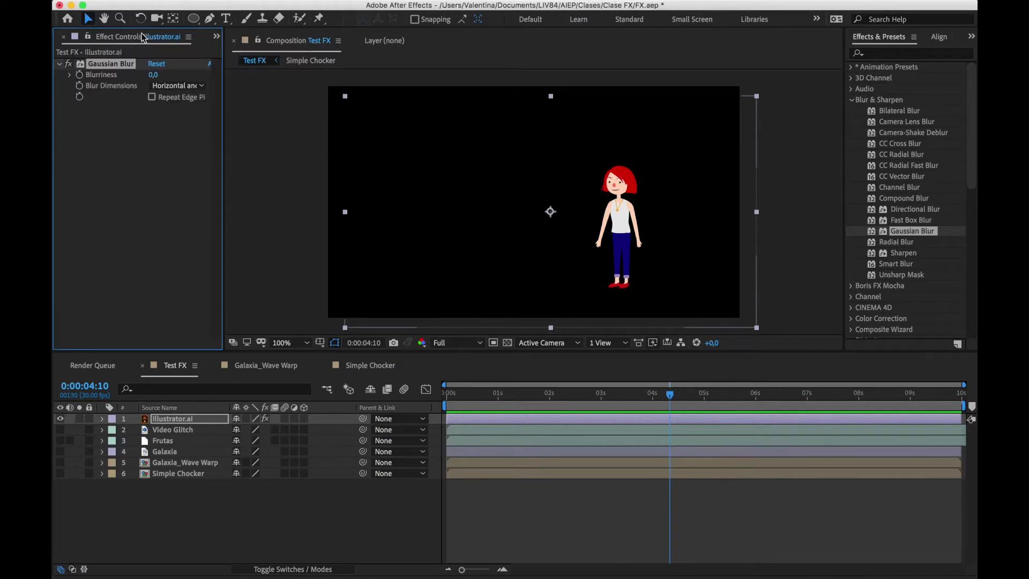
click(138, 192)
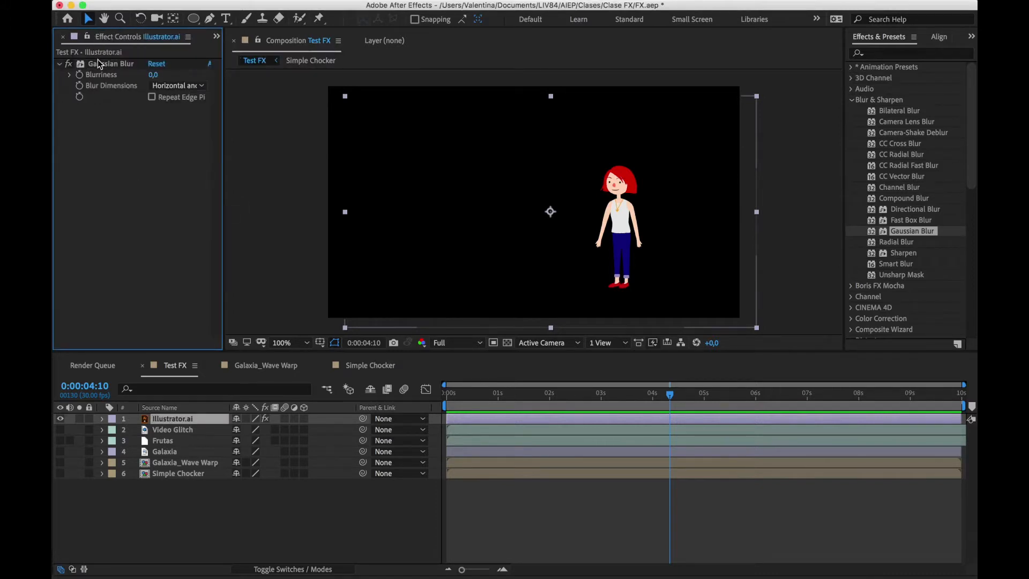
click(99, 65)
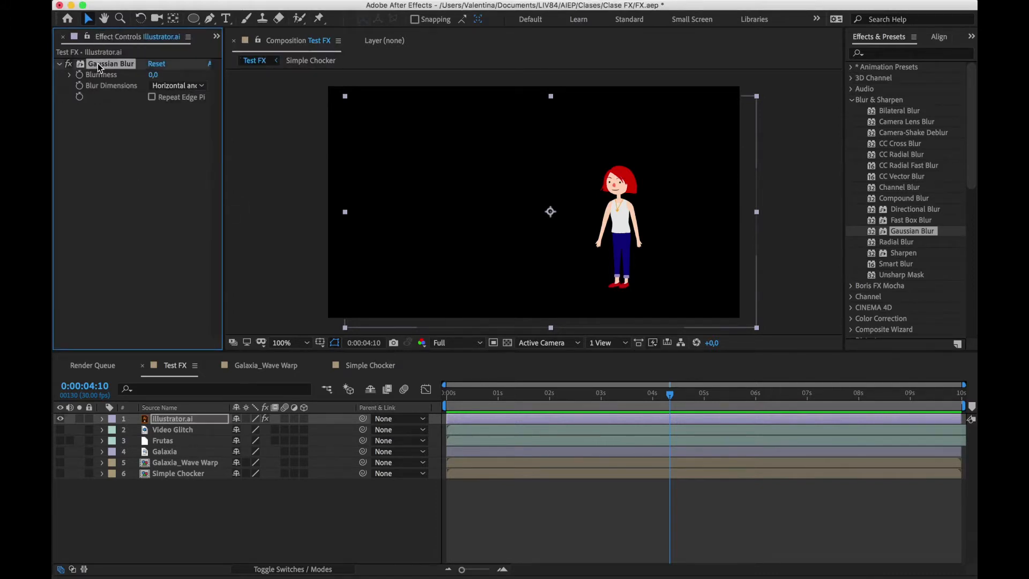
Expand the Illustrator.ai layer's effects in the timeline and select Gaussian Blur there
click(102, 419)
click(133, 434)
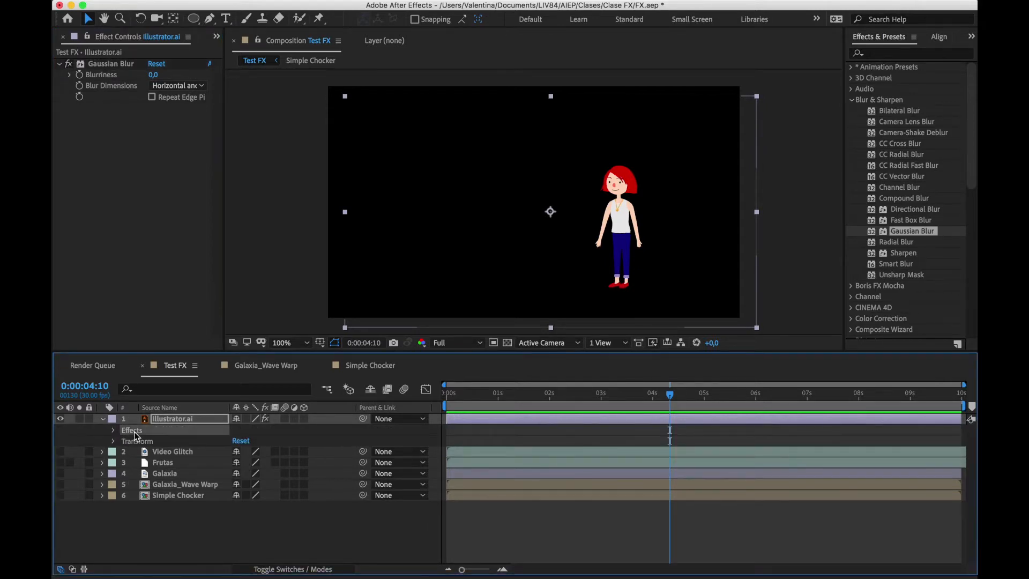
click(114, 431)
click(150, 441)
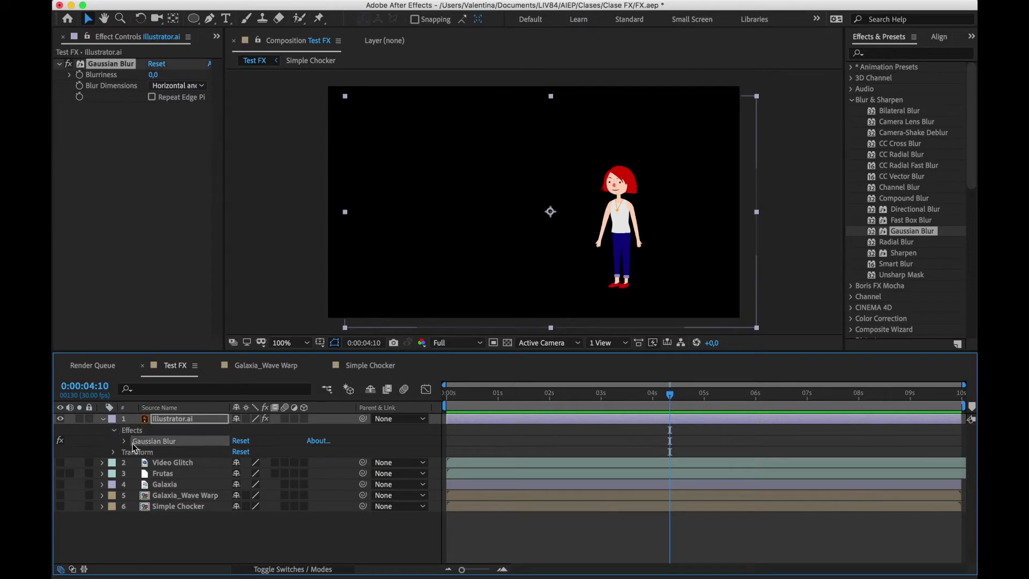
Expand the Gaussian Blur in the timeline and add a Blurriness keyframe of 0 at 0:00:00:00
click(125, 442)
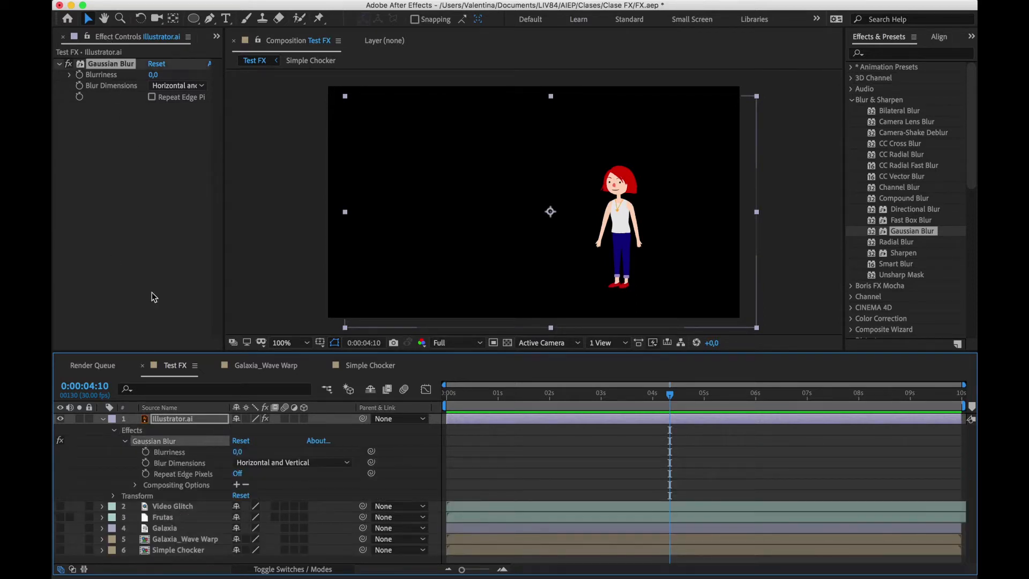
drag(464, 402, 447, 404)
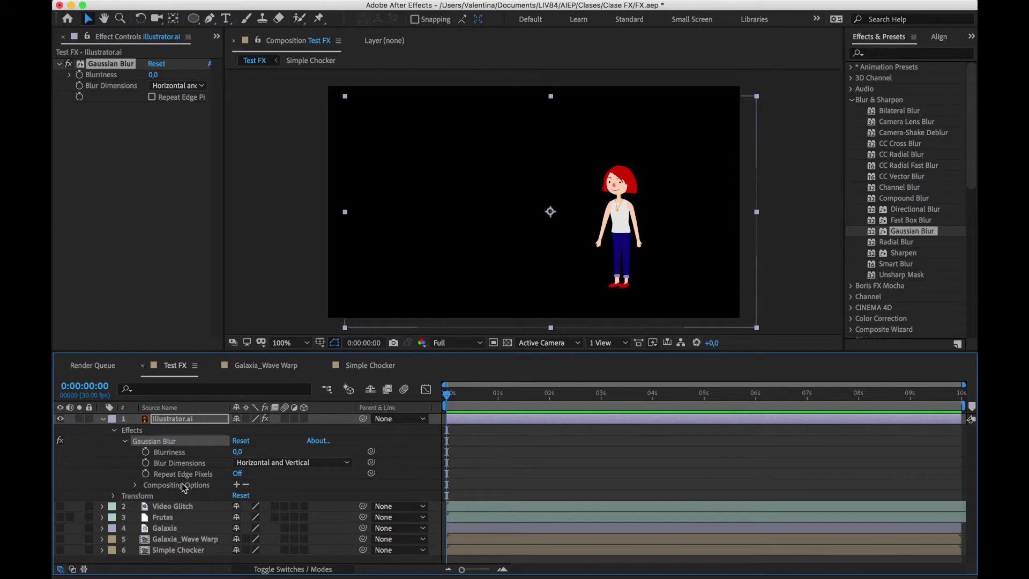
drag(465, 394, 441, 397)
click(81, 75)
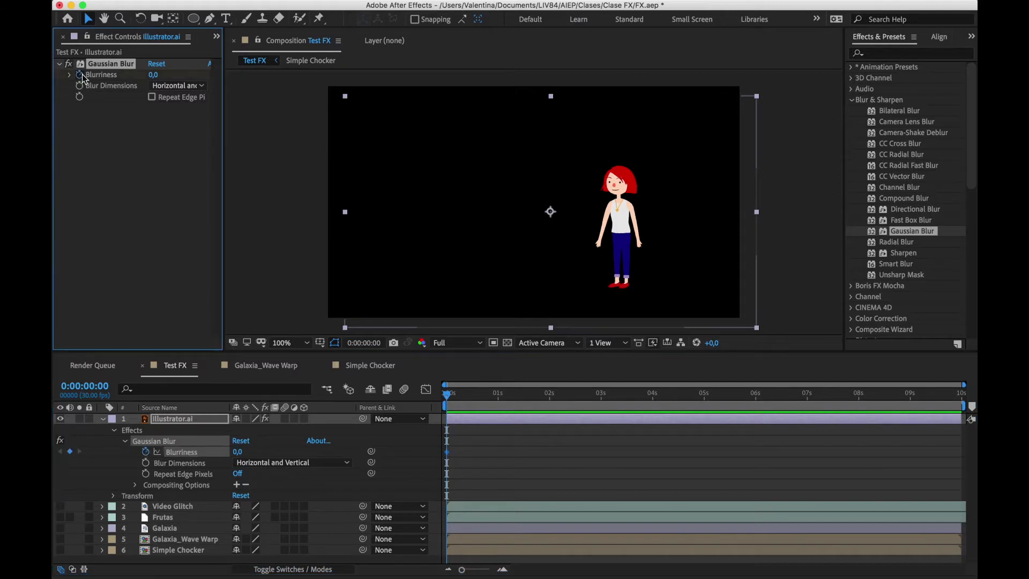
Add a Blurriness keyframe of 39,2 at 0:00:03:00, and scrub back to the start of the composition
drag(590, 395, 603, 408)
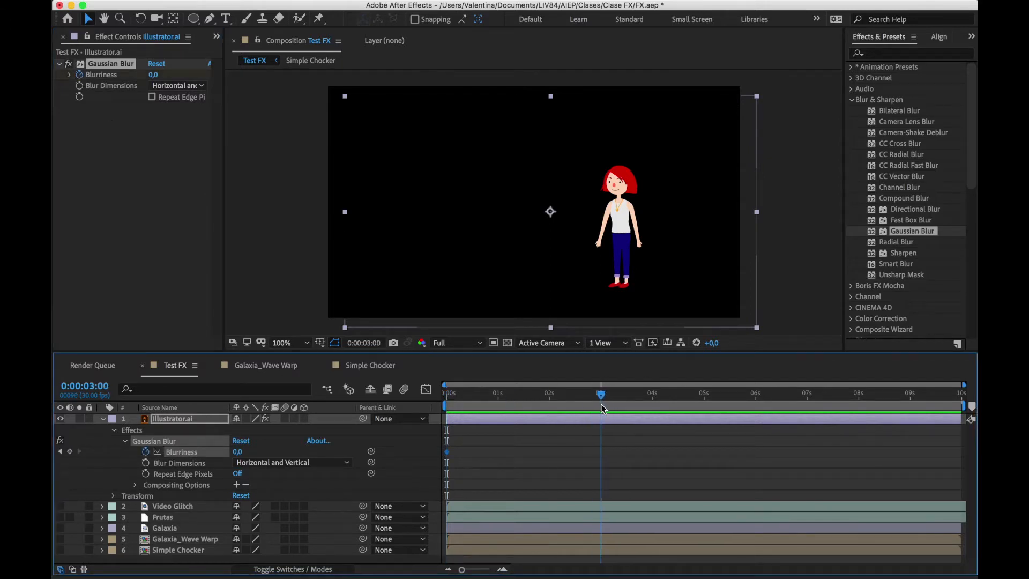
drag(154, 74, 398, 76)
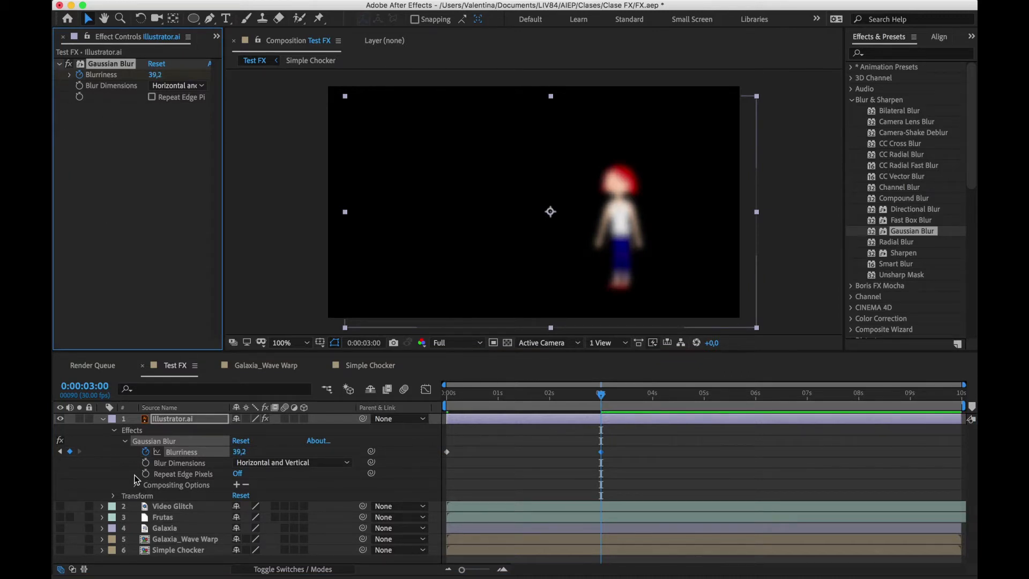
click(554, 476)
drag(601, 395, 445, 415)
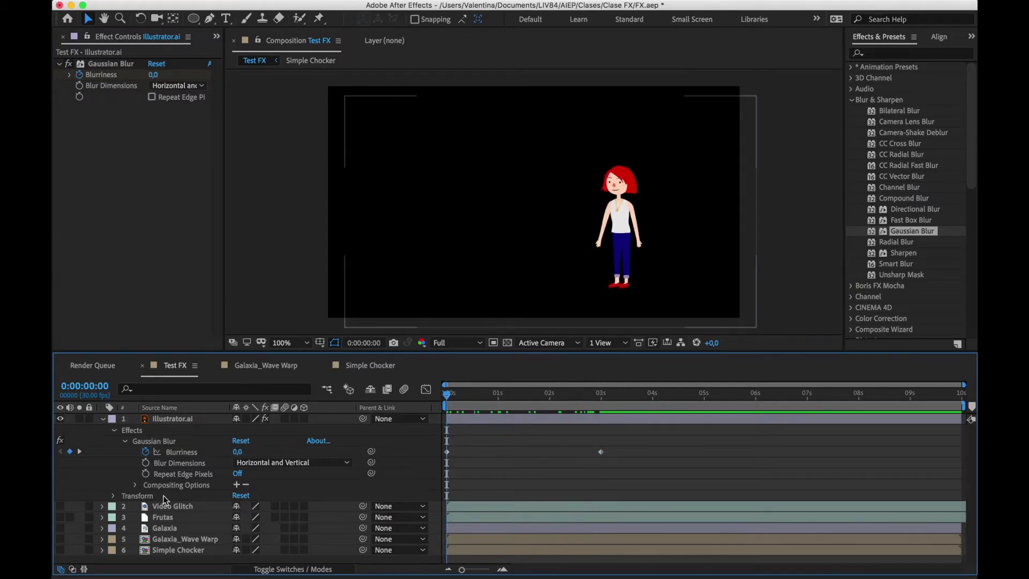
Toggle the Gaussian Blur off and on to compare the character with and without it
click(72, 69)
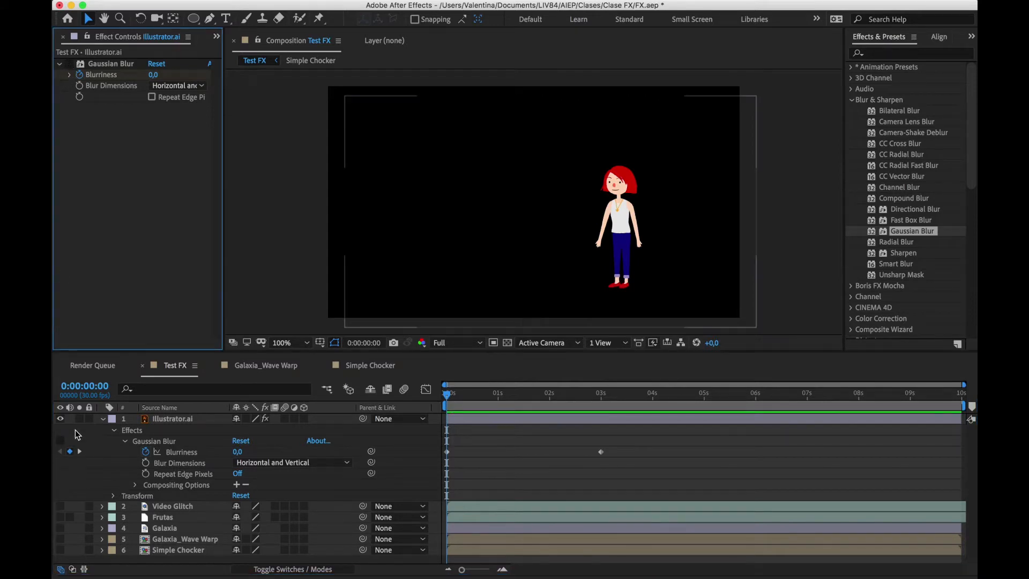
click(68, 65)
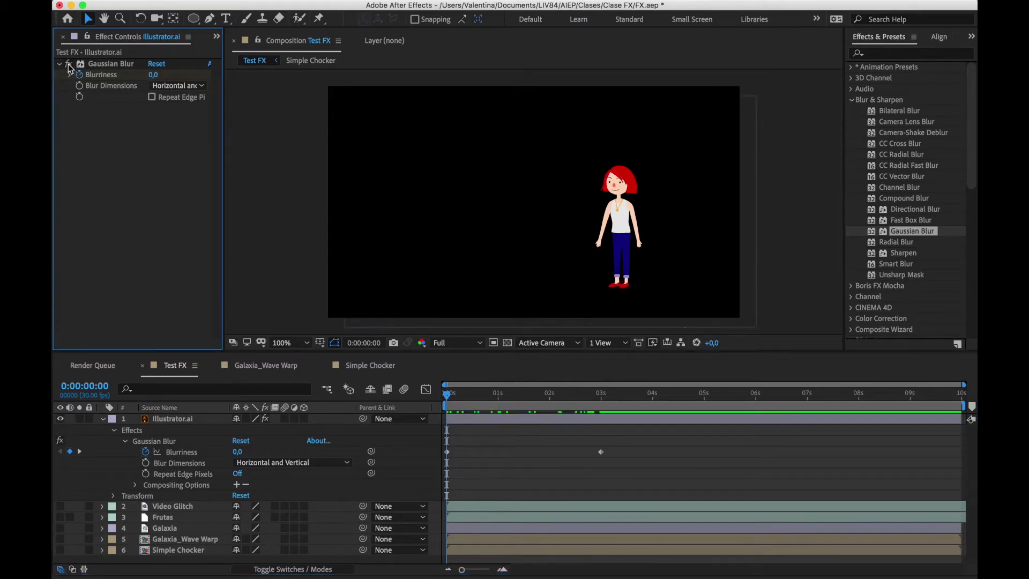
click(68, 63)
click(68, 64)
Apply Radial Blur to the Illustrator.ai layer, and toggle both blur effects off and on individually
click(176, 421)
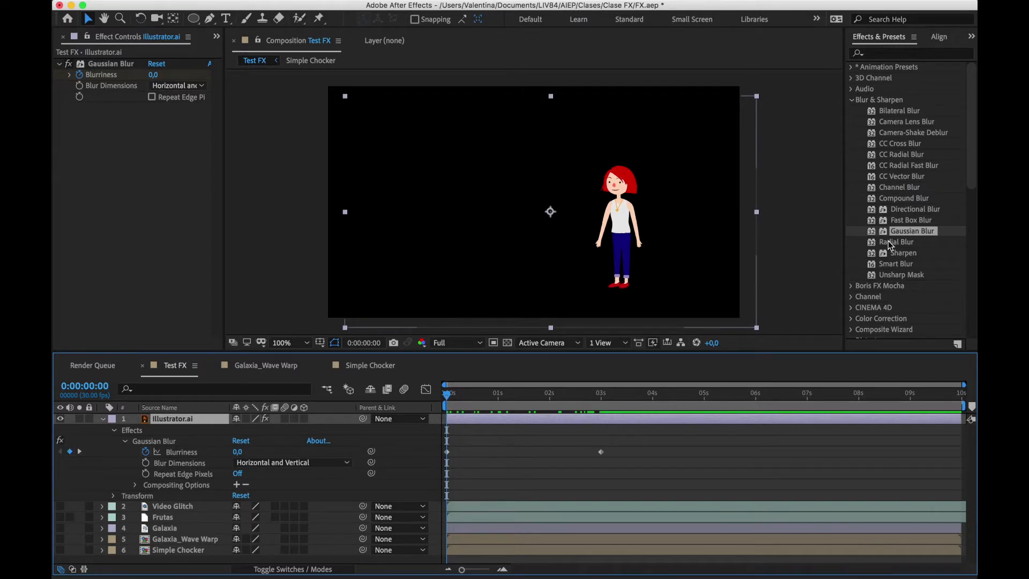
drag(893, 243, 129, 224)
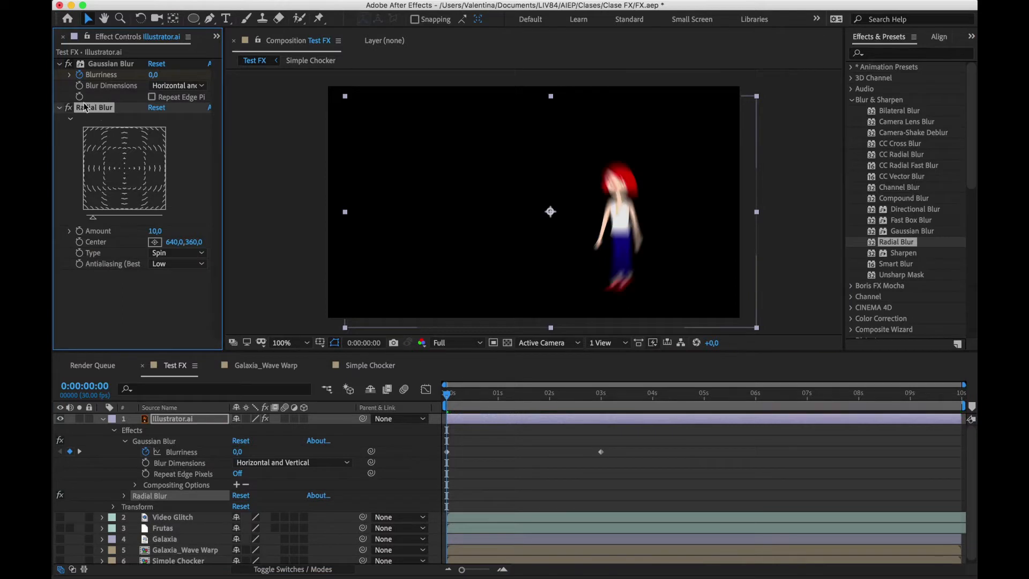
click(68, 109)
click(68, 64)
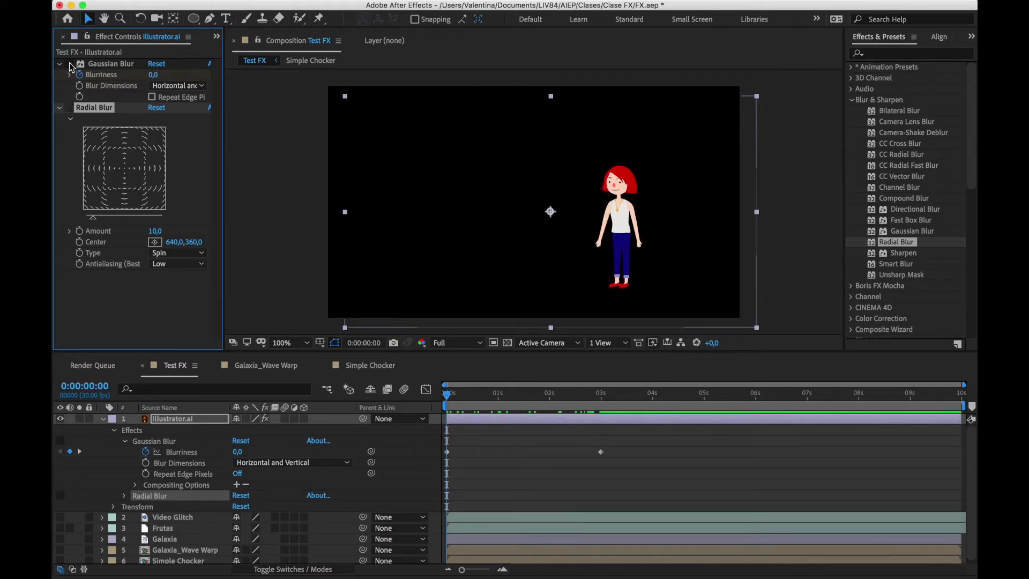
click(70, 110)
click(69, 64)
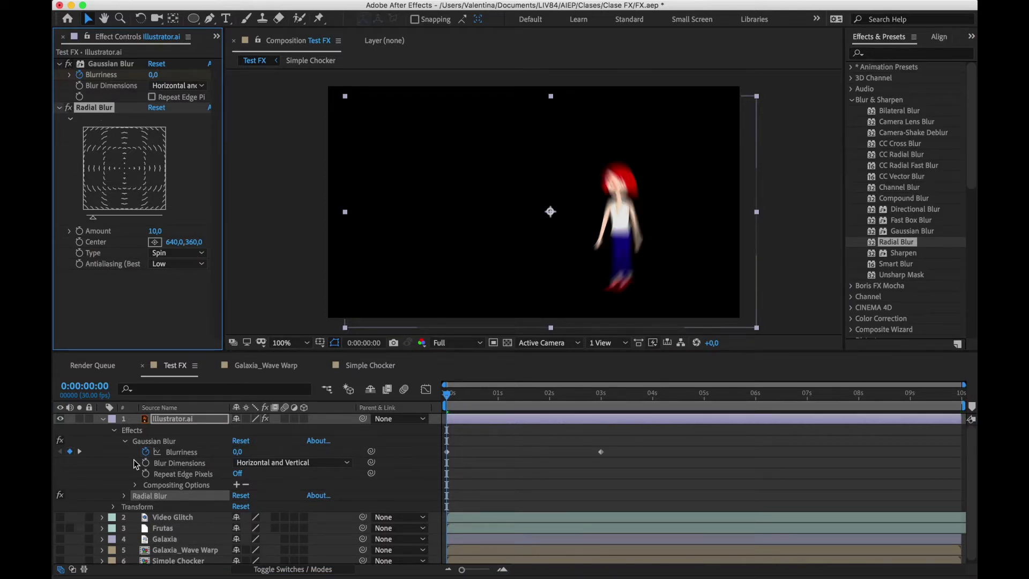
Disable the Illustrator.ai layer's effects with its layer switch, and delete both the Gaussian Blur and Radial Blur
click(190, 421)
click(266, 419)
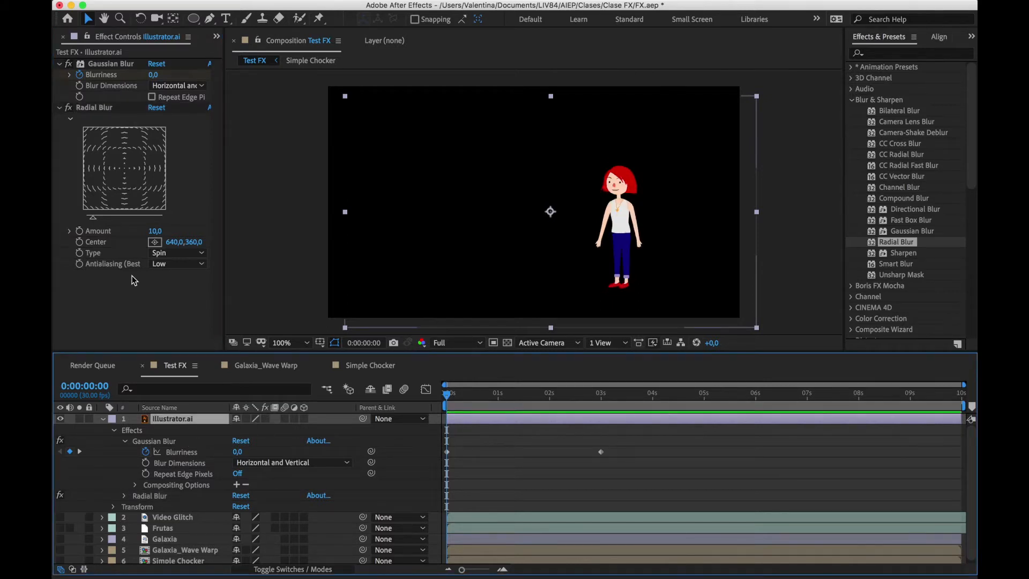
click(93, 108)
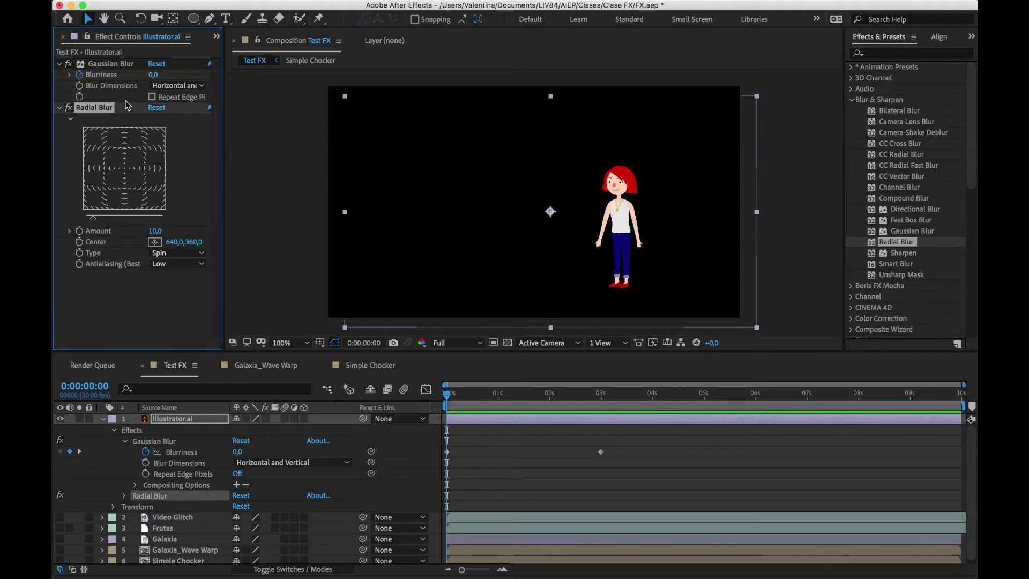
shift+click(113, 67)
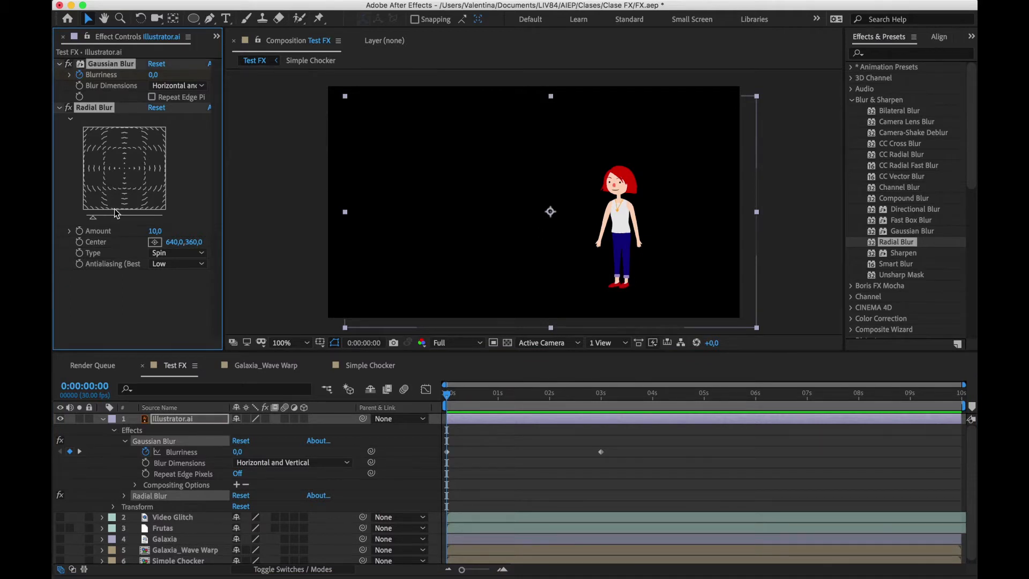
key(Delete)
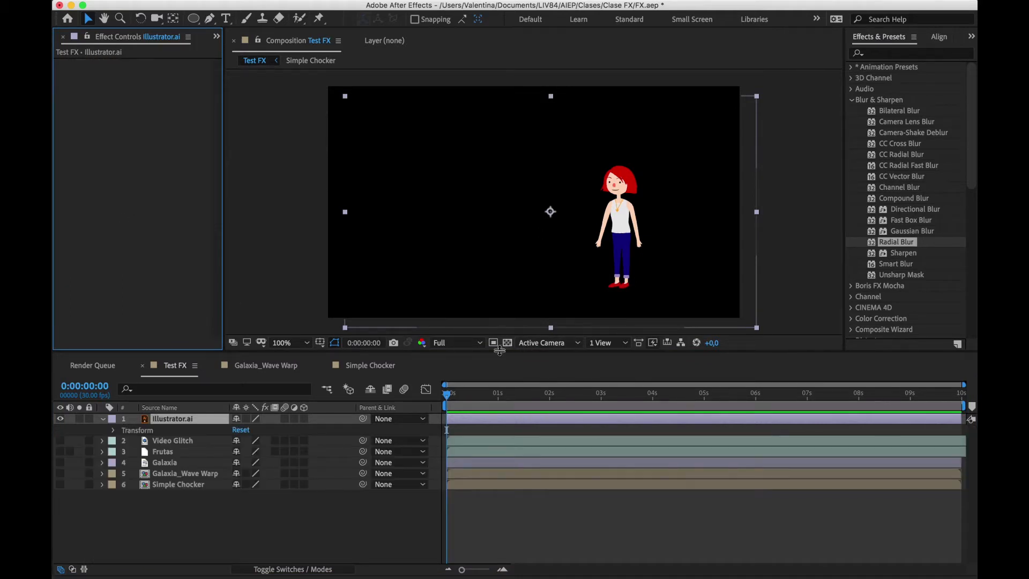
click(402, 398)
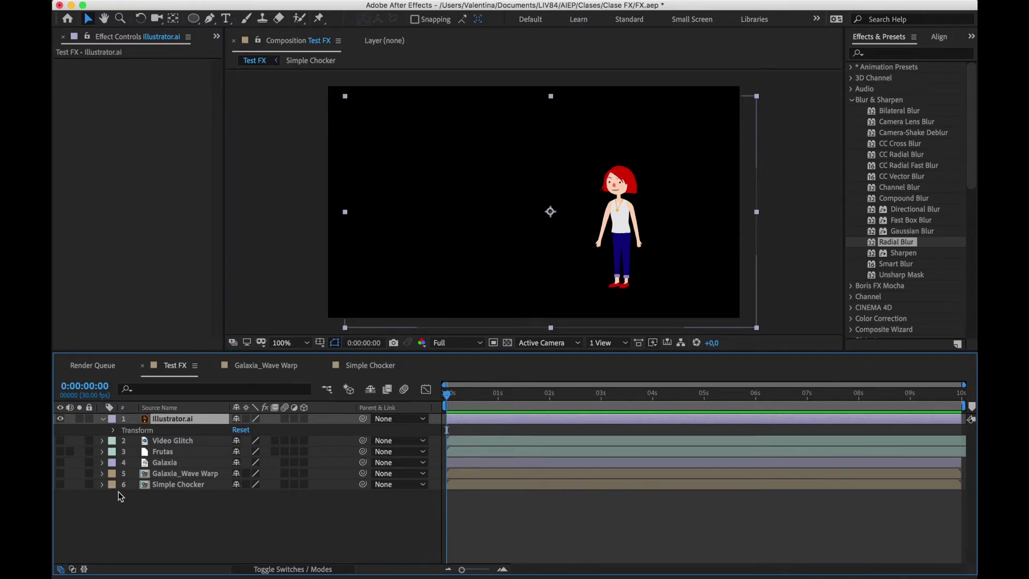
click(103, 419)
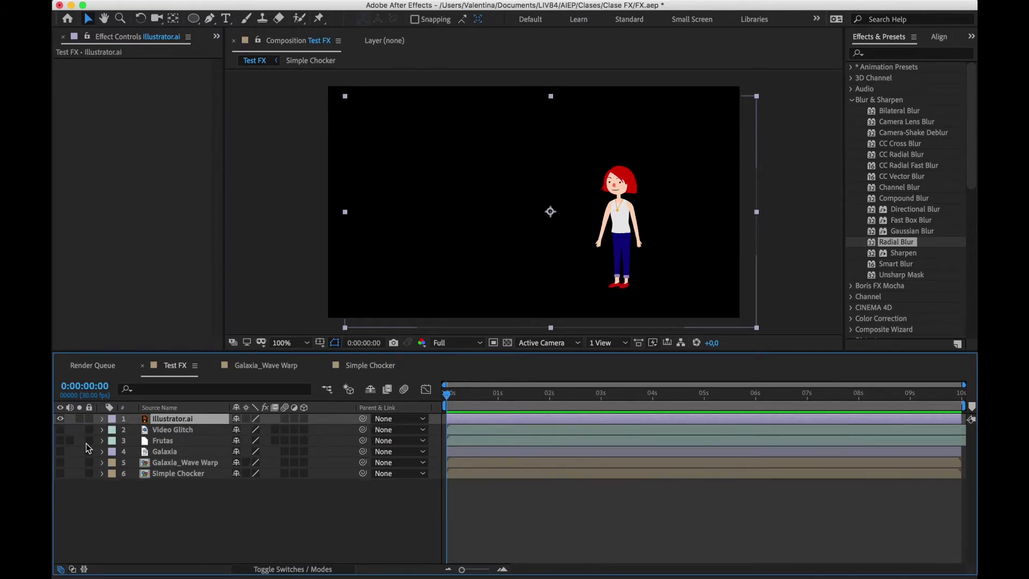
Show the Video Glitch layer instead of Illustrator.ai, and apply Channel Blur to it with a Red Blurriness of 268
click(61, 420)
click(61, 430)
click(172, 430)
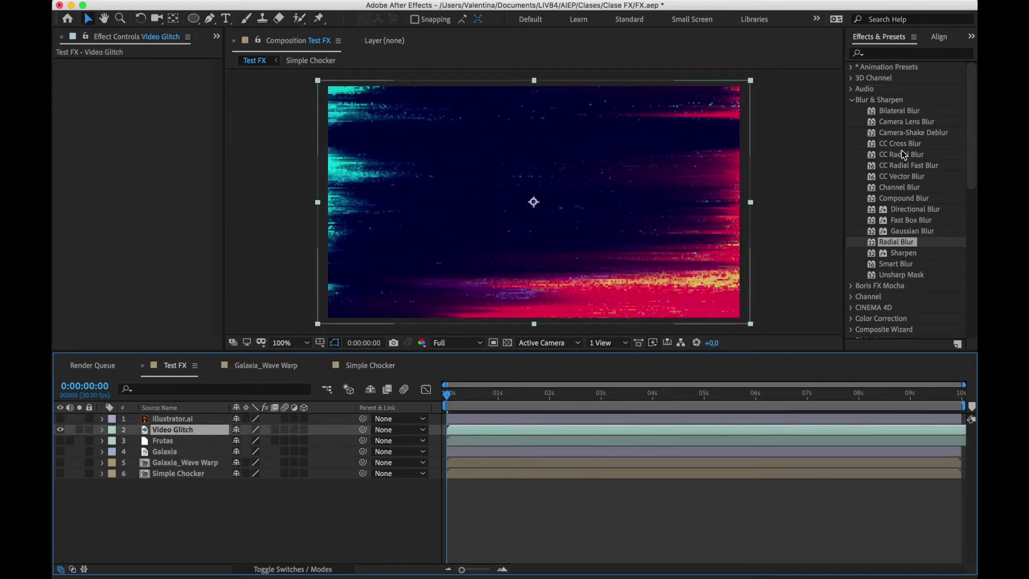
drag(903, 184, 540, 231)
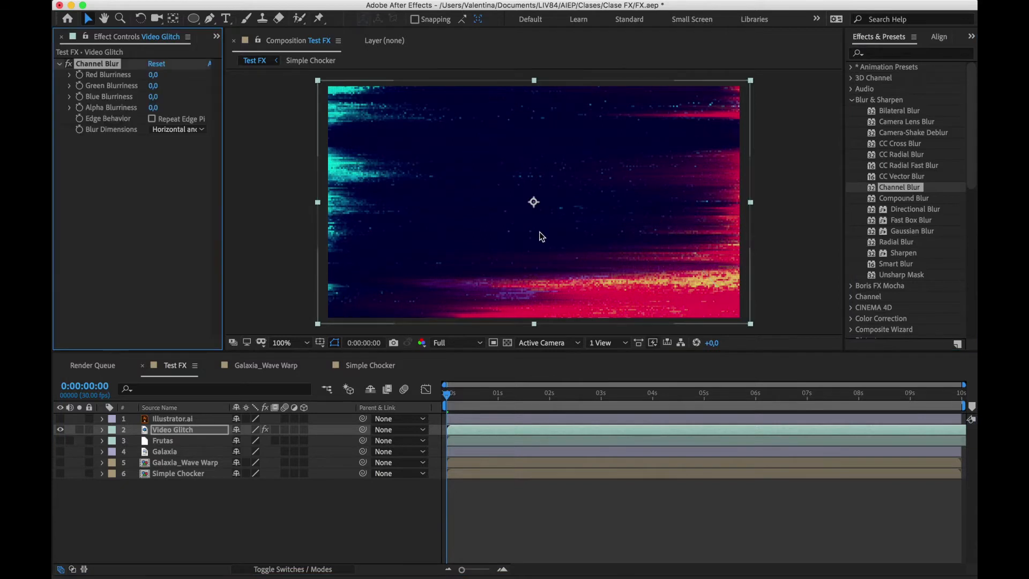
drag(154, 74, 320, 67)
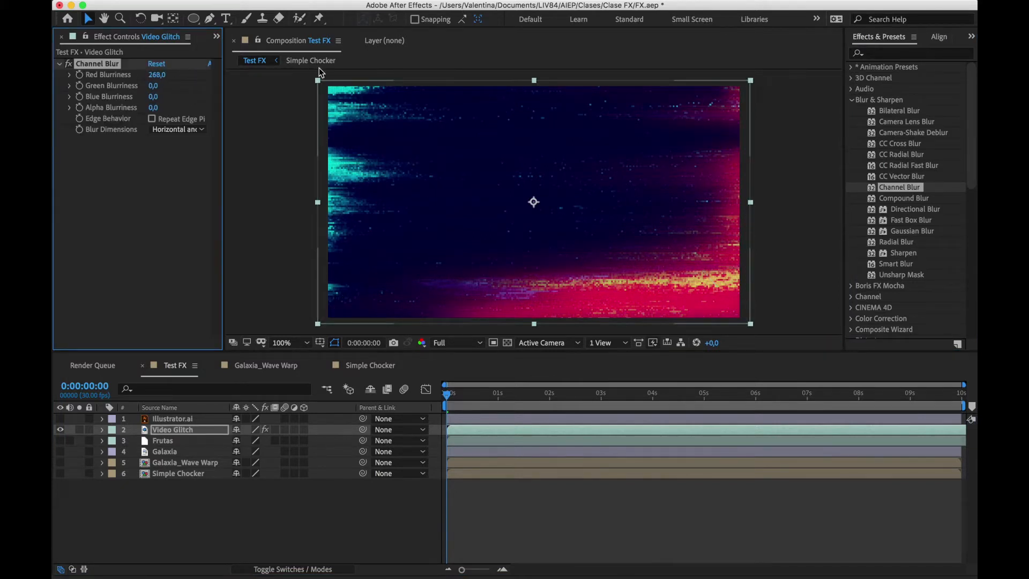
Delete the Channel Blur effect from the Video Glitch layer
click(126, 205)
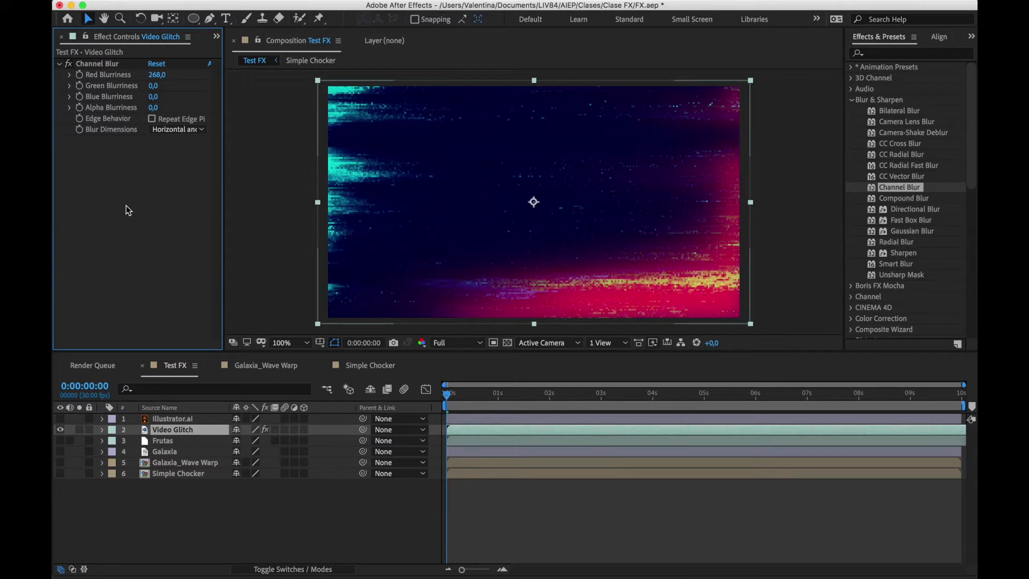
click(86, 65)
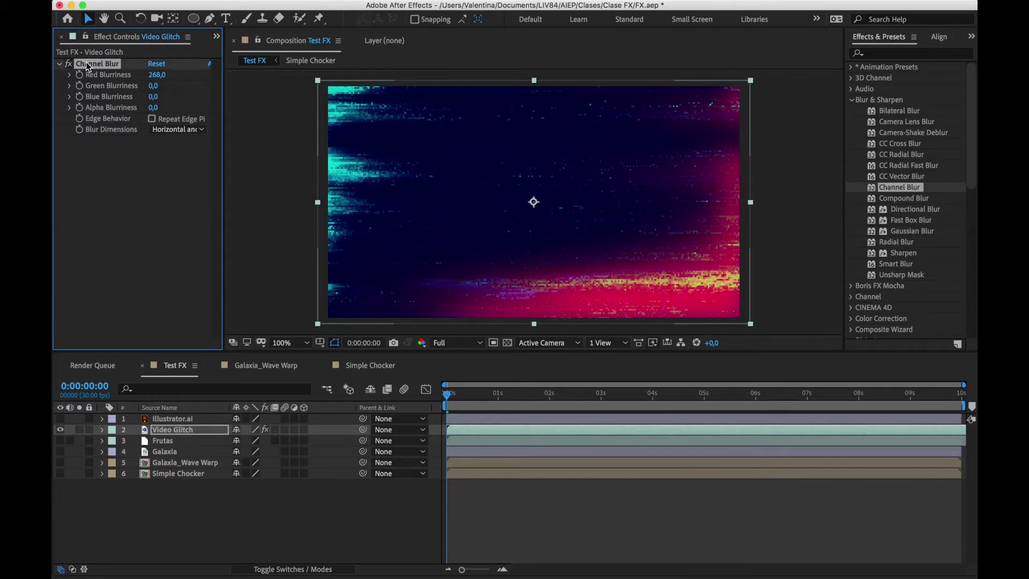
key(Delete)
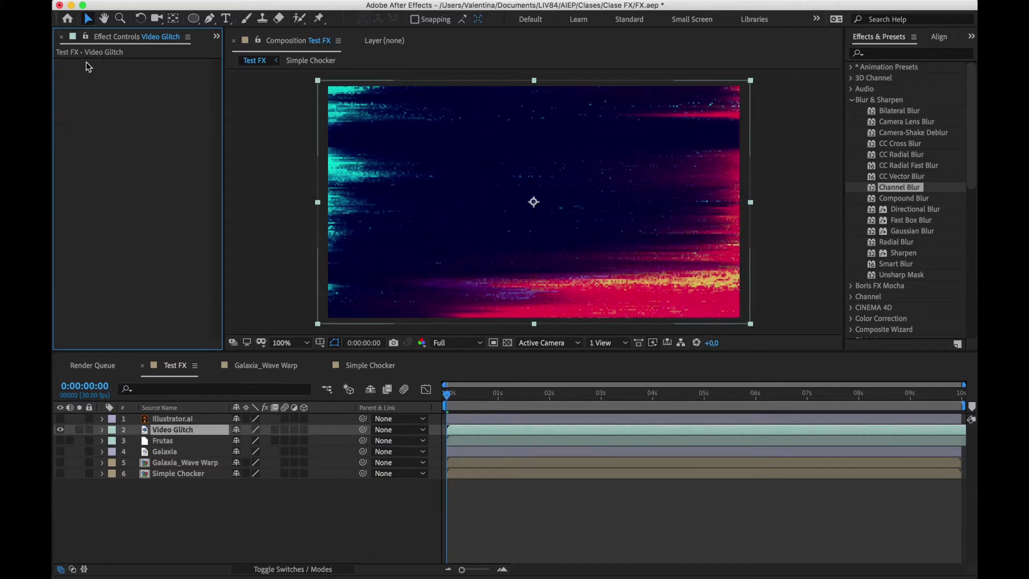
Hide the Video Glitch layer, and make the Illustrator.ai layer visible and selected
click(60, 418)
click(60, 430)
click(173, 419)
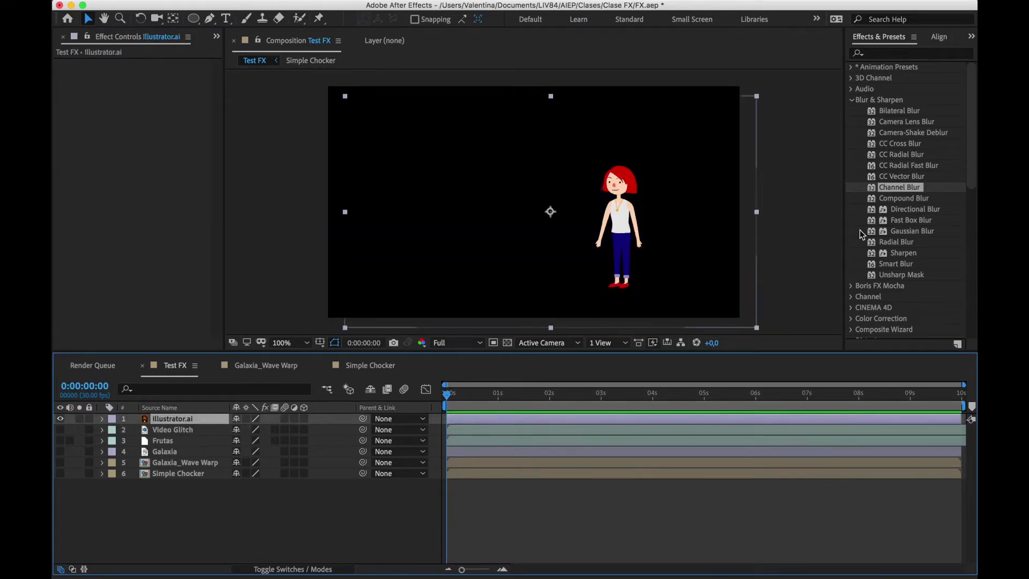
Apply Directional Blur to Illustrator.ai with a Blur Length of 75,4 and Direction of 81°, moving the character slightly upward
double_click(906, 209)
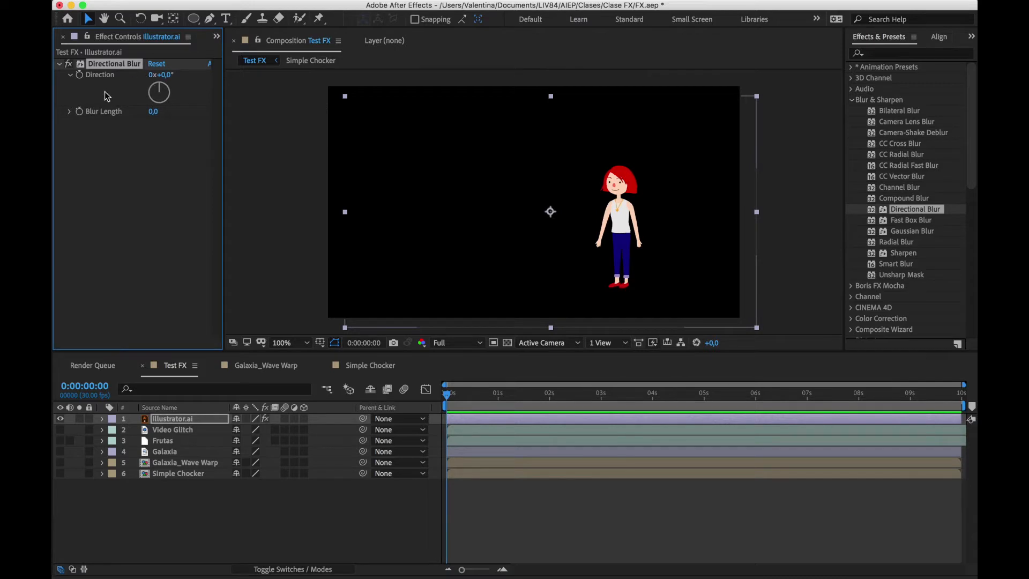
drag(154, 114, 579, 18)
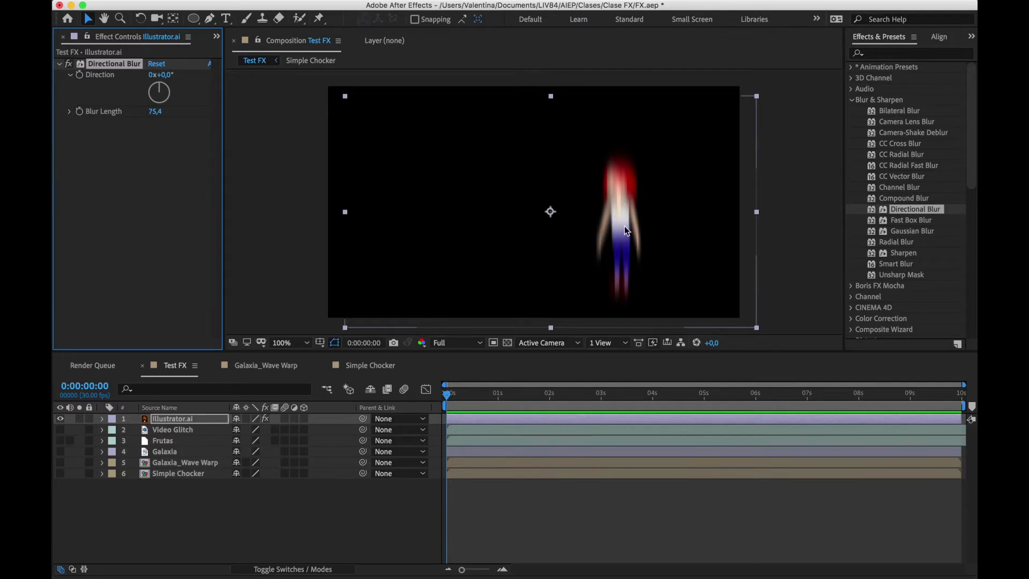
mouse_move(625, 231)
mouse_down()
mouse_move(620, 72)
mouse_move(635, 241)
mouse_move(628, 221)
mouse_up()
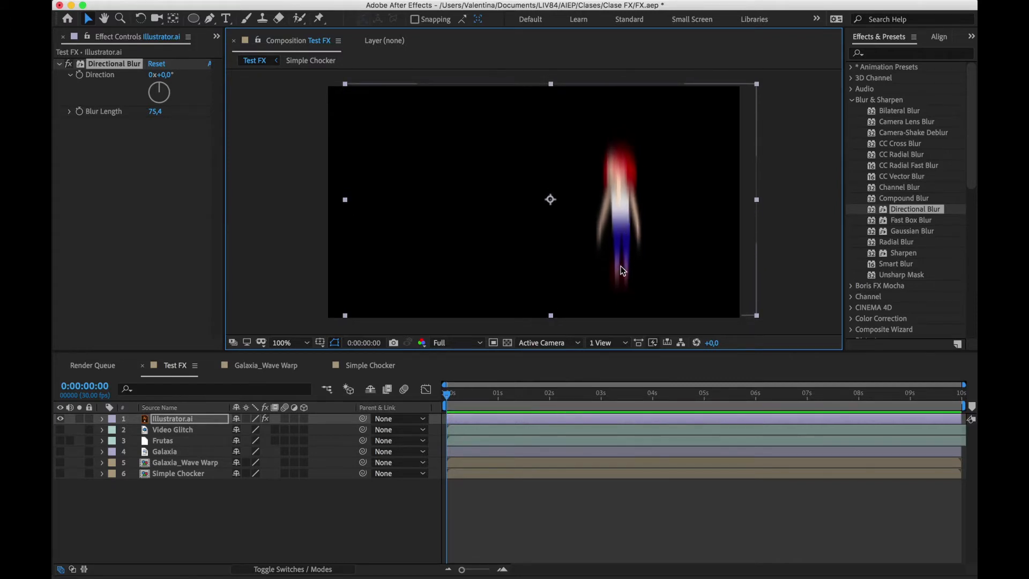
drag(167, 92, 172, 90)
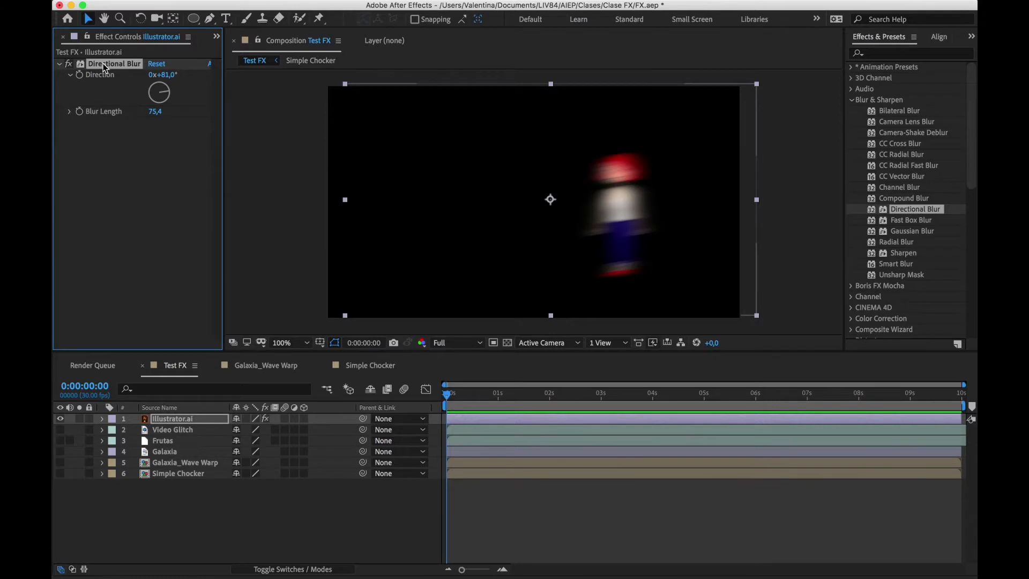
Delete the Directional Blur from Illustrator.ai, and show and select the Frutas layer in its place
key(Delete)
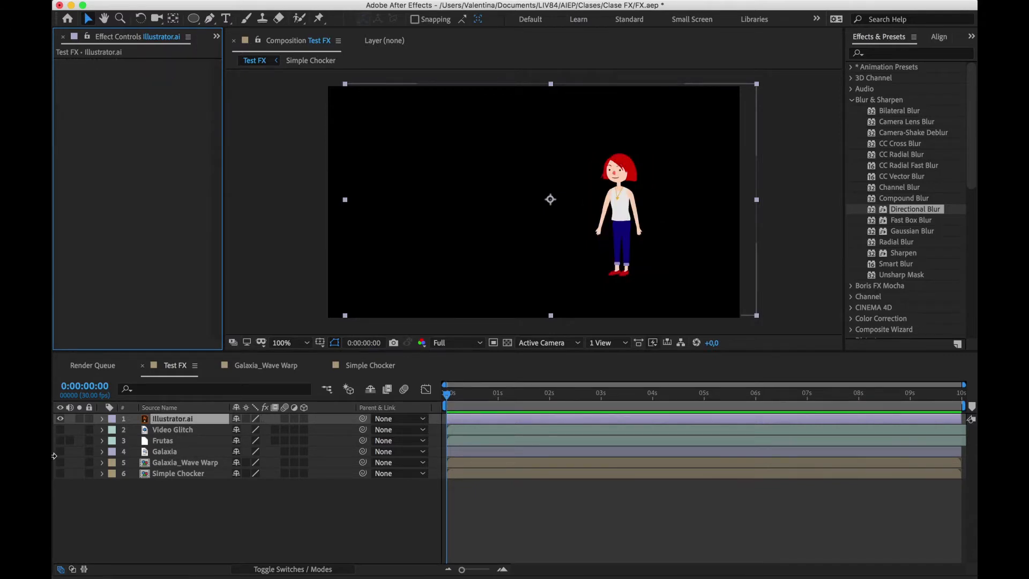
click(60, 419)
click(60, 441)
click(162, 442)
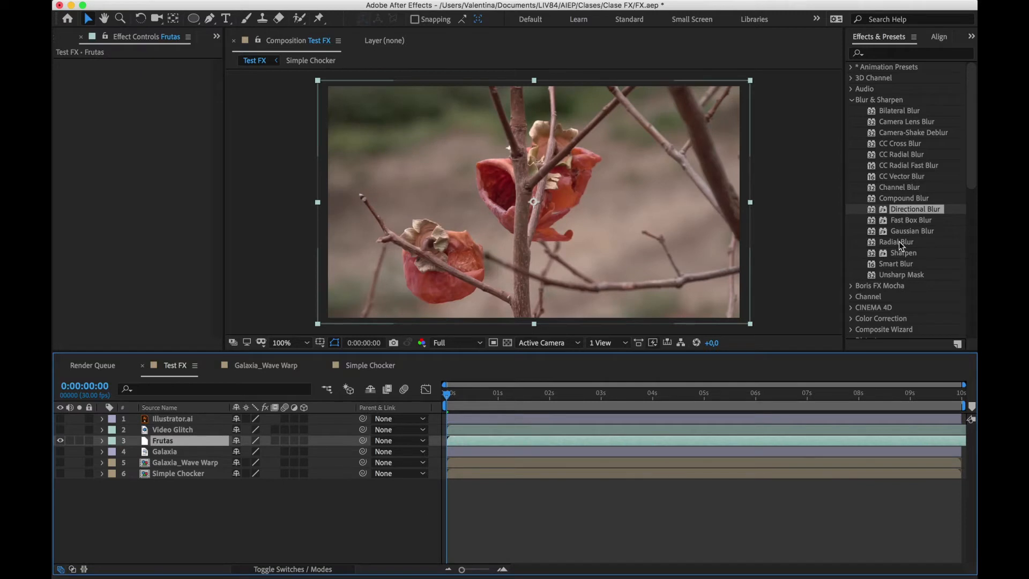
Apply Radial Blur to the Frutas layer with an Amount of 52 and the Type set to Zoom
drag(899, 241, 547, 227)
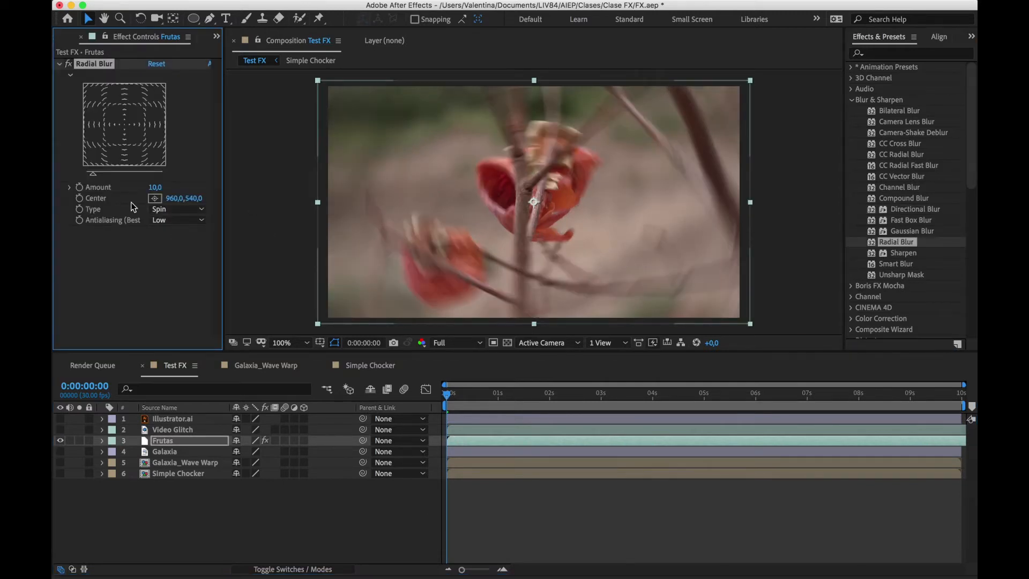
drag(155, 188, 179, 184)
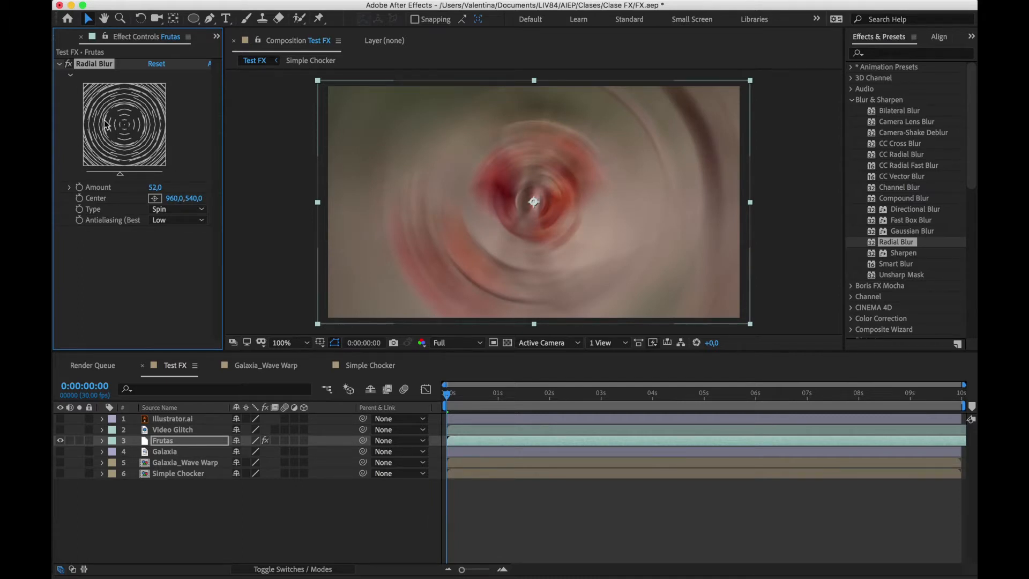
click(175, 210)
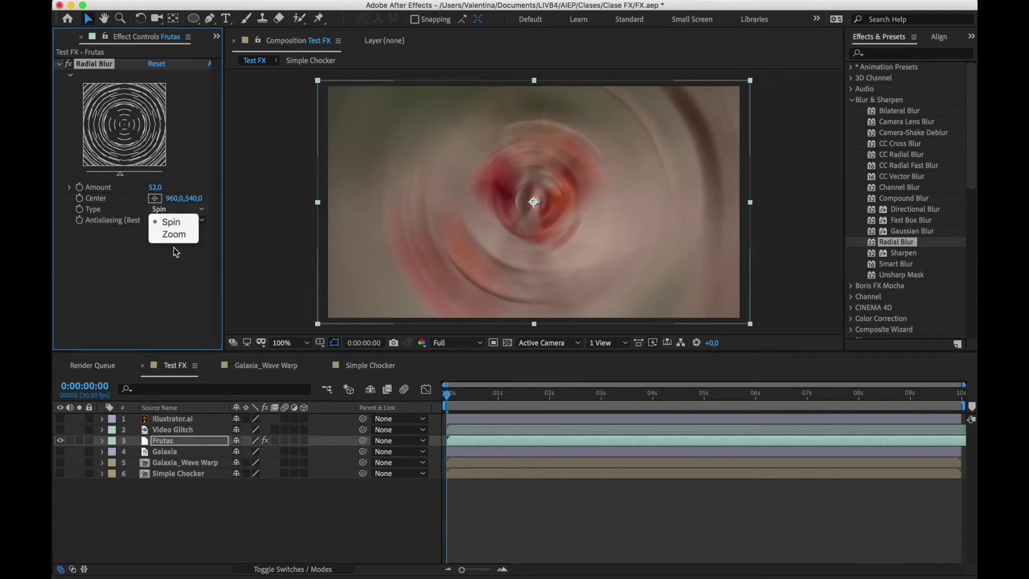
click(179, 236)
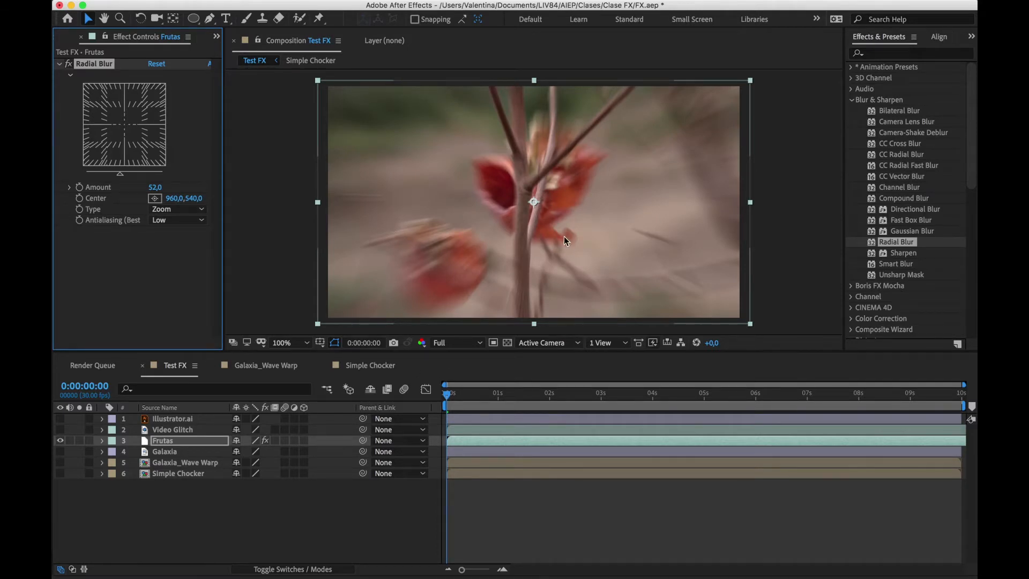
Set the Radial Blur's Amount to 46 on the Frutas layer, and delete the effect
click(169, 188)
text(75)
key(Return)
drag(166, 186, 145, 187)
click(130, 280)
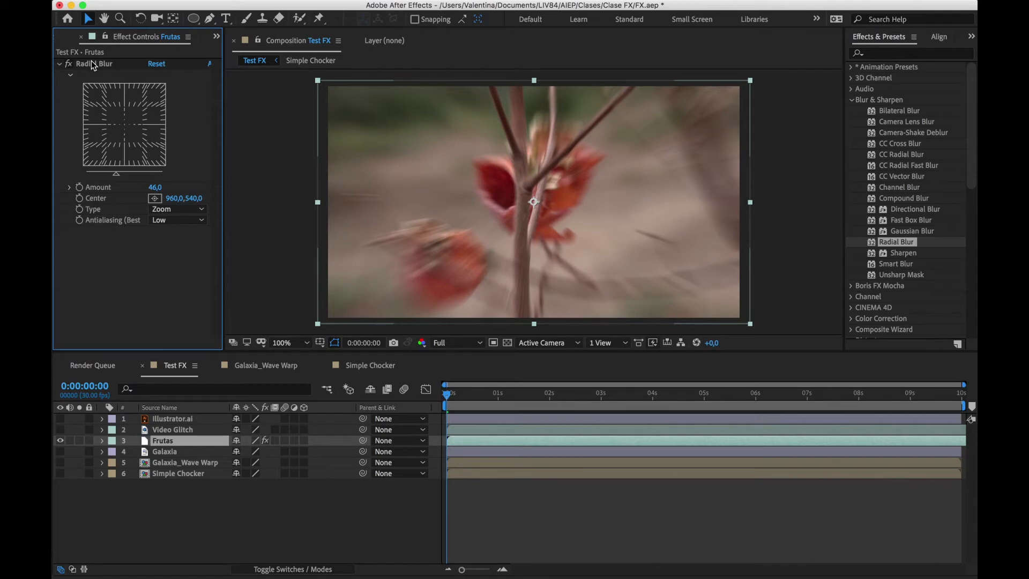
click(92, 64)
key(Delete)
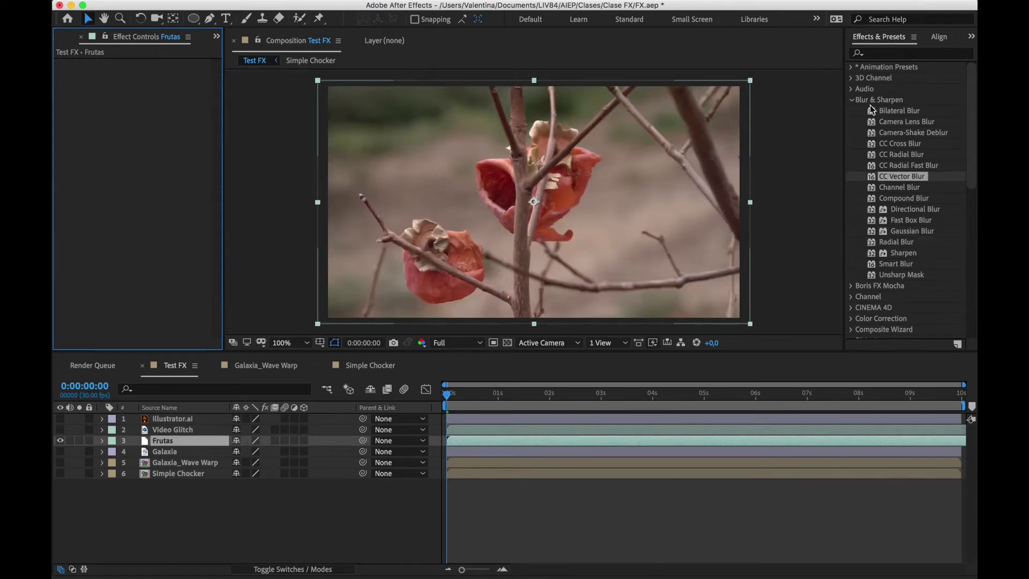
Apply the Invert effect from the Channel category to the Frutas layer, and delete it again
click(851, 99)
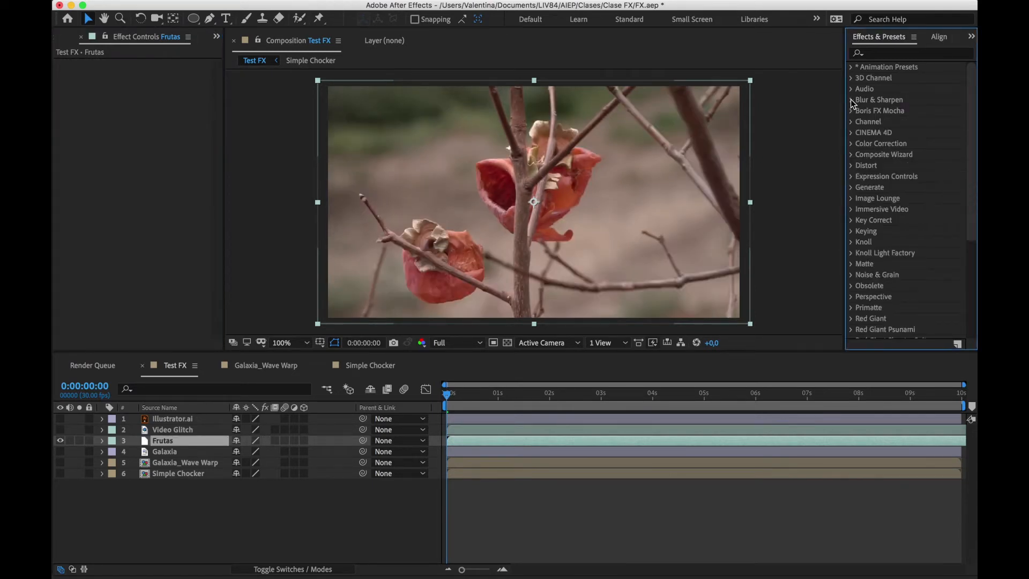
click(852, 122)
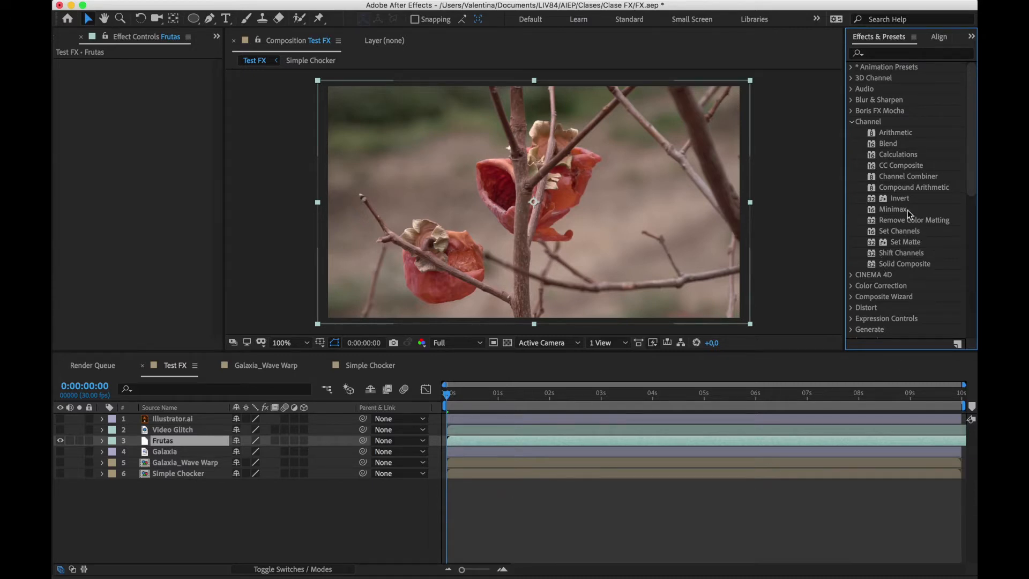
drag(890, 201, 487, 440)
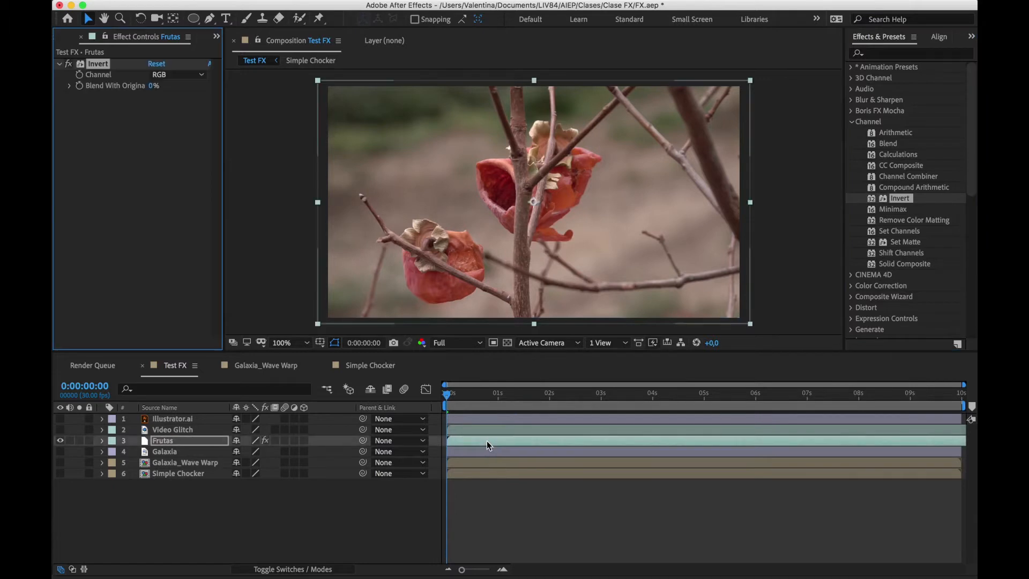
key(Delete)
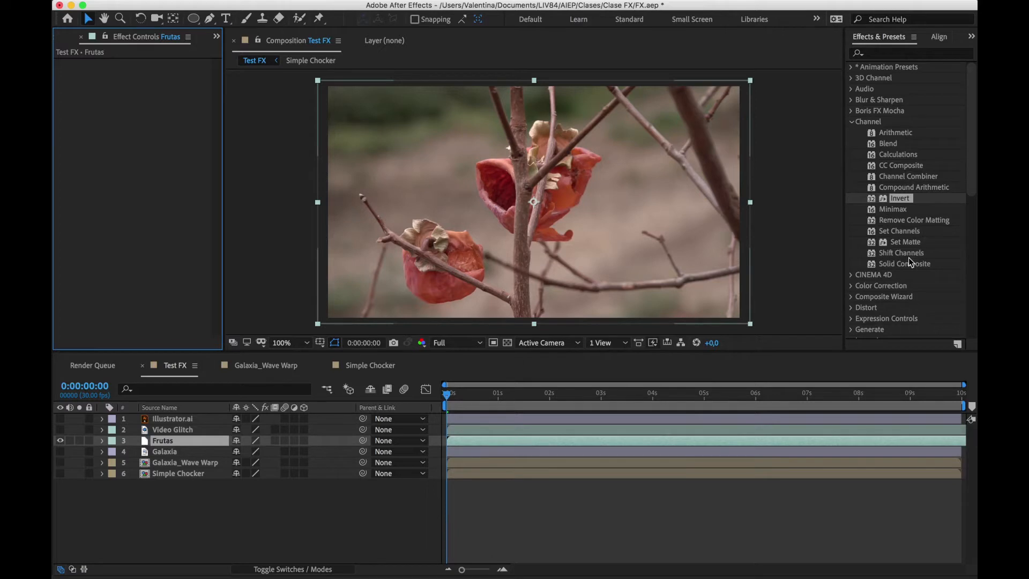
Apply Shift Channels to the Frutas layer, taking red from Green and green from Red
drag(909, 253, 587, 438)
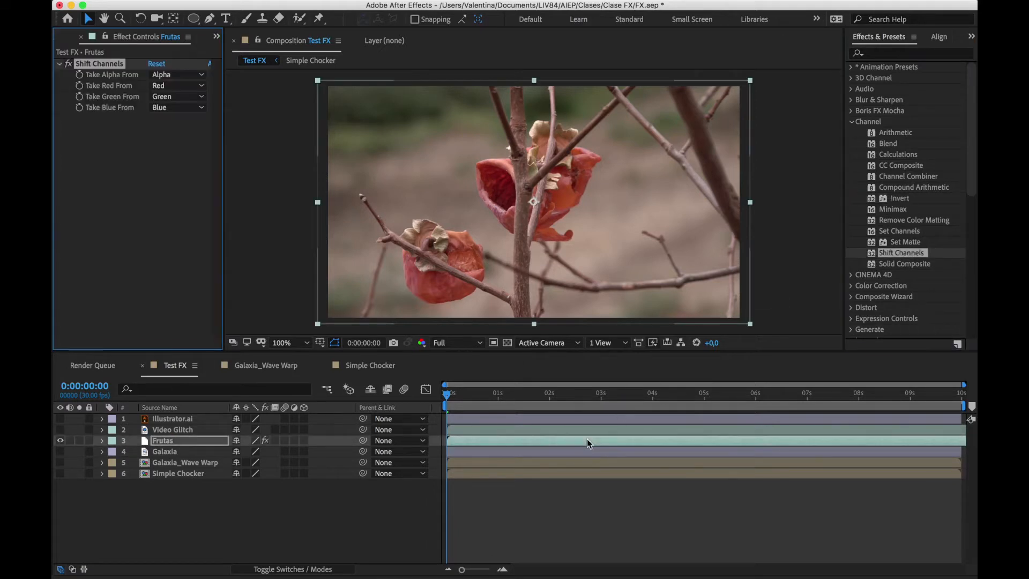
click(170, 87)
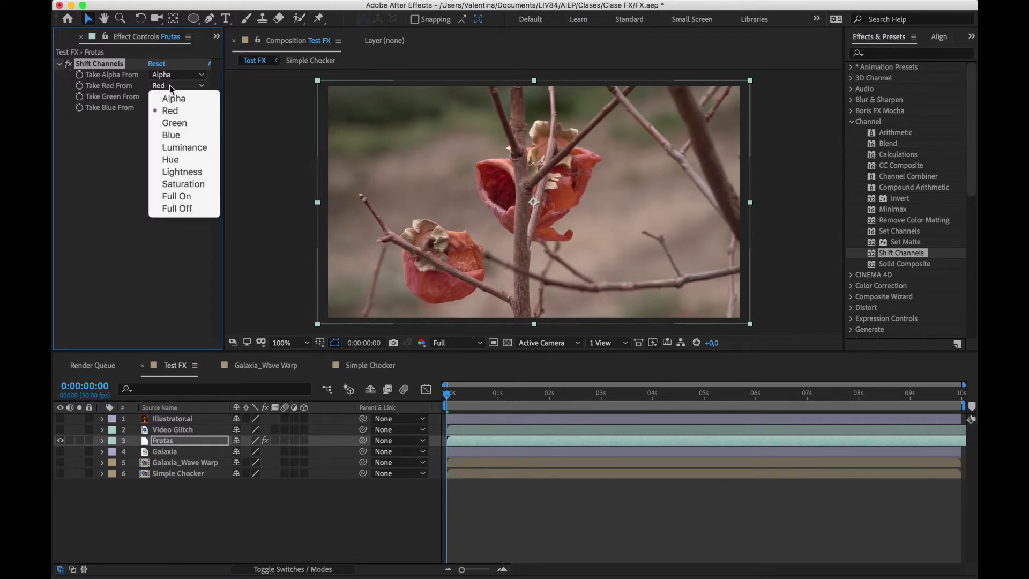
click(181, 122)
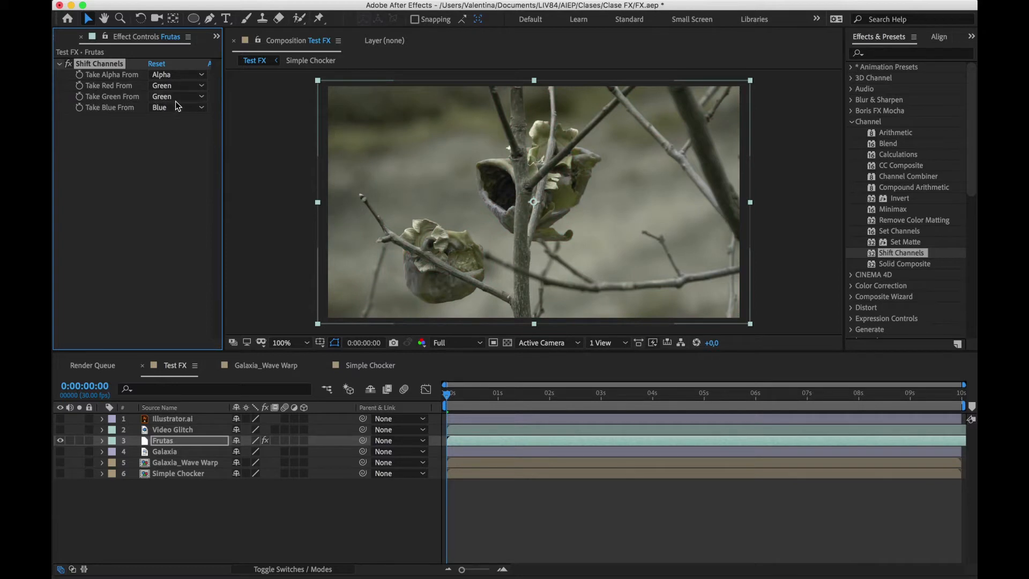
click(177, 99)
click(170, 121)
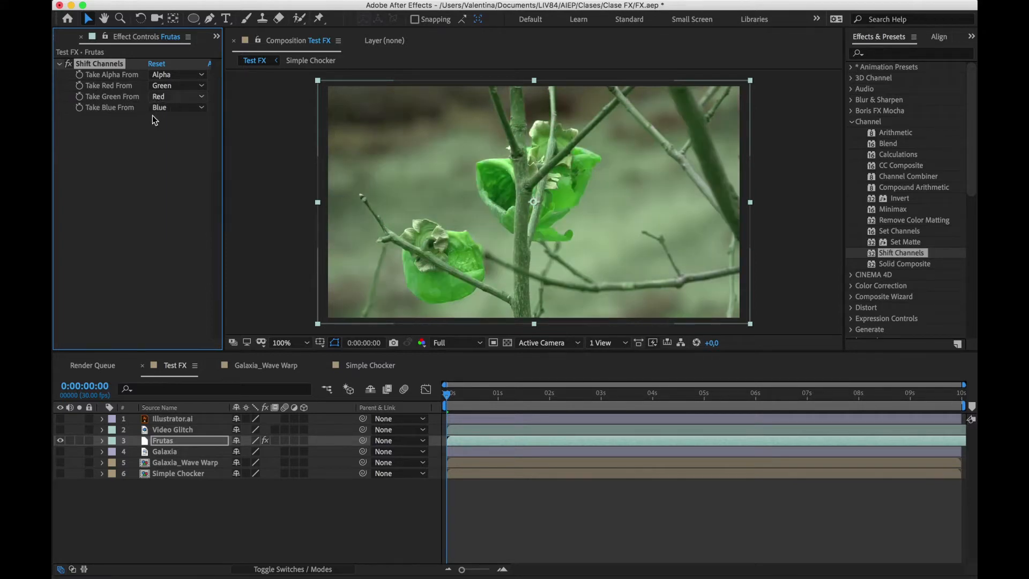
Set Shift Channels to take green from Blue and blue from Red, and delete the effect from Frutas
click(168, 98)
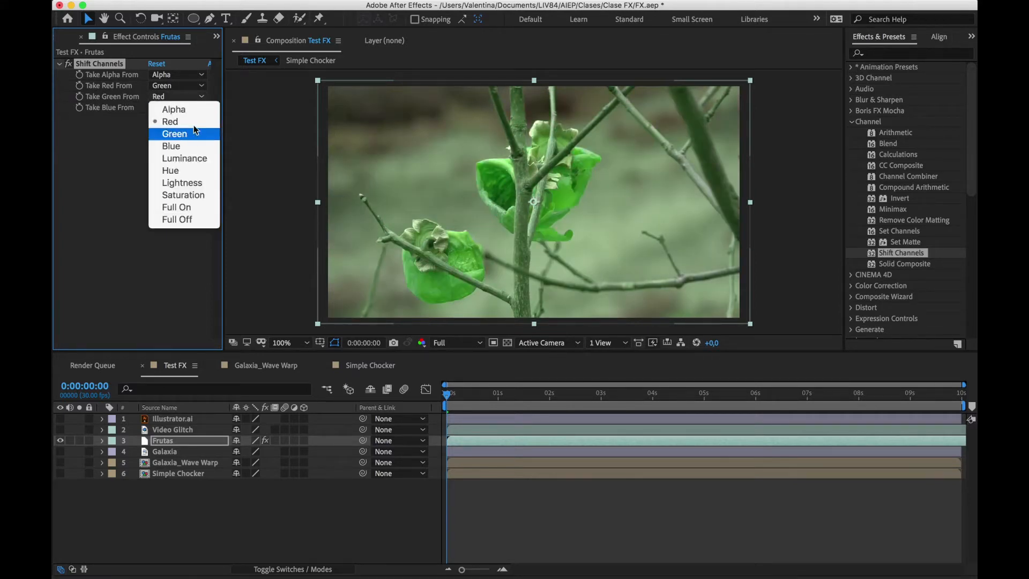
click(185, 150)
click(174, 109)
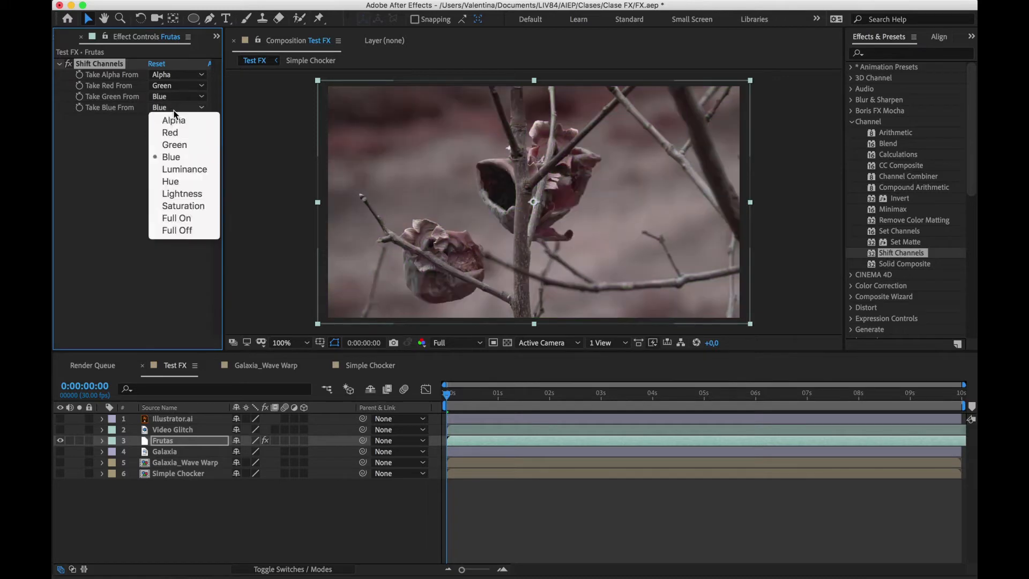
click(178, 133)
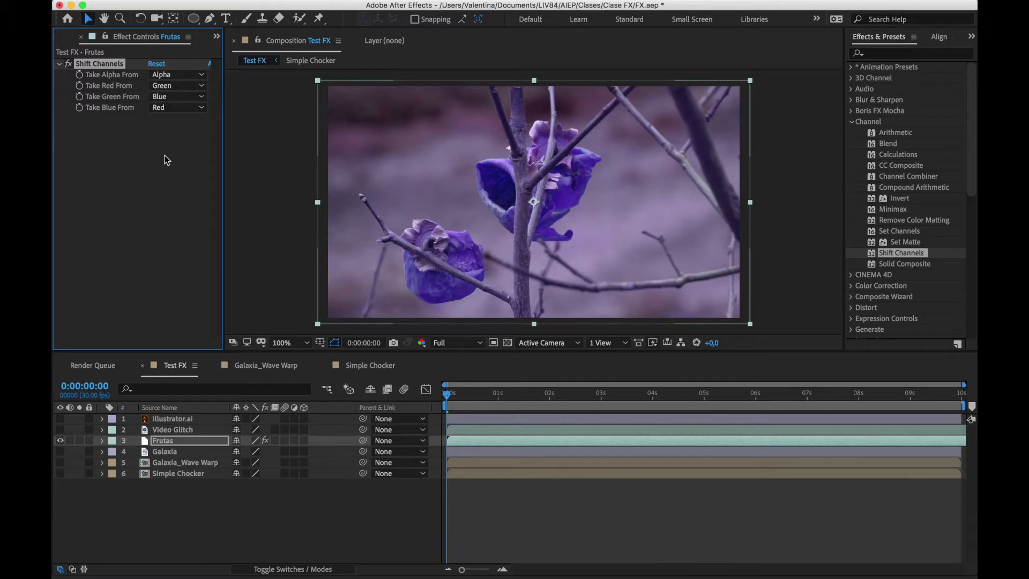
click(165, 155)
click(99, 63)
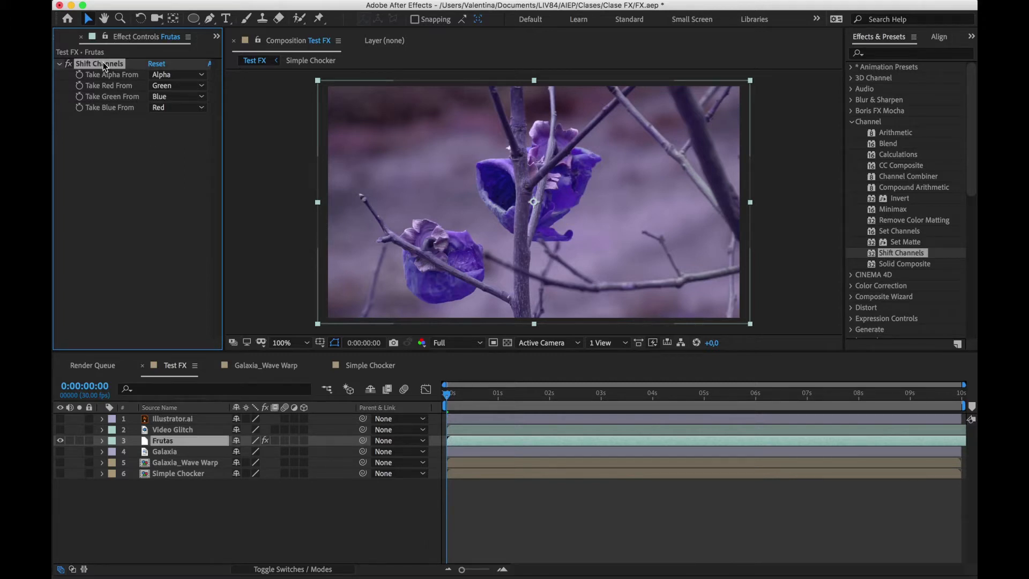
key(Delete)
Switch from the Channel effects to the Color Correction effects and look through the available ones
click(853, 121)
click(852, 143)
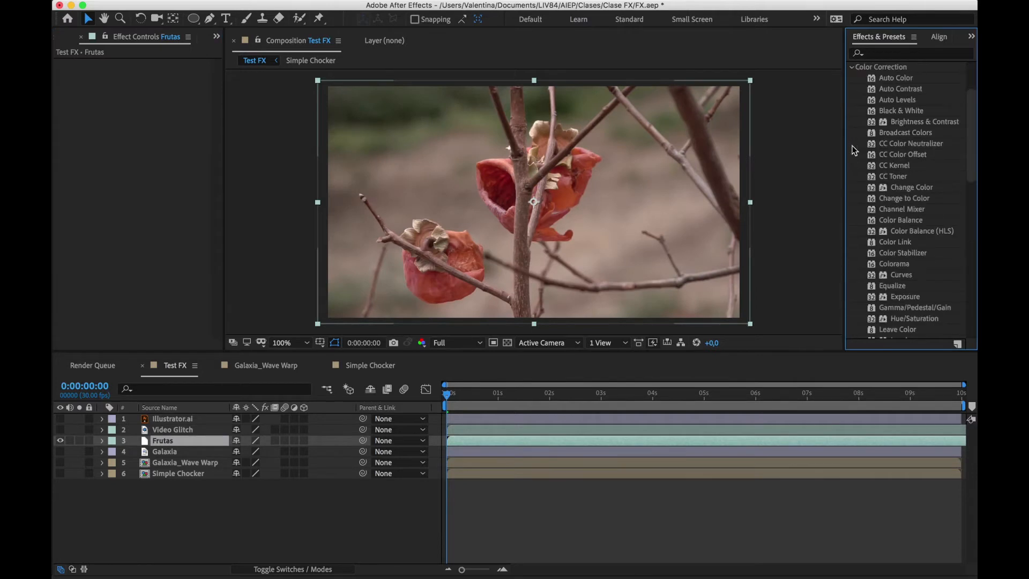
scroll(889, 130, down, 5)
scroll(904, 268, down, 4)
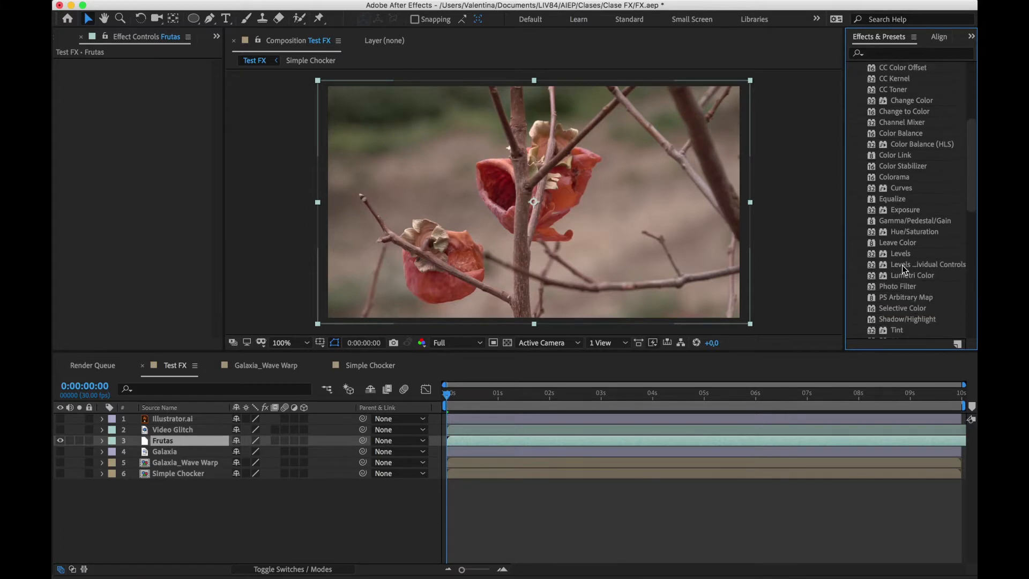
scroll(902, 264, down, 1)
click(900, 282)
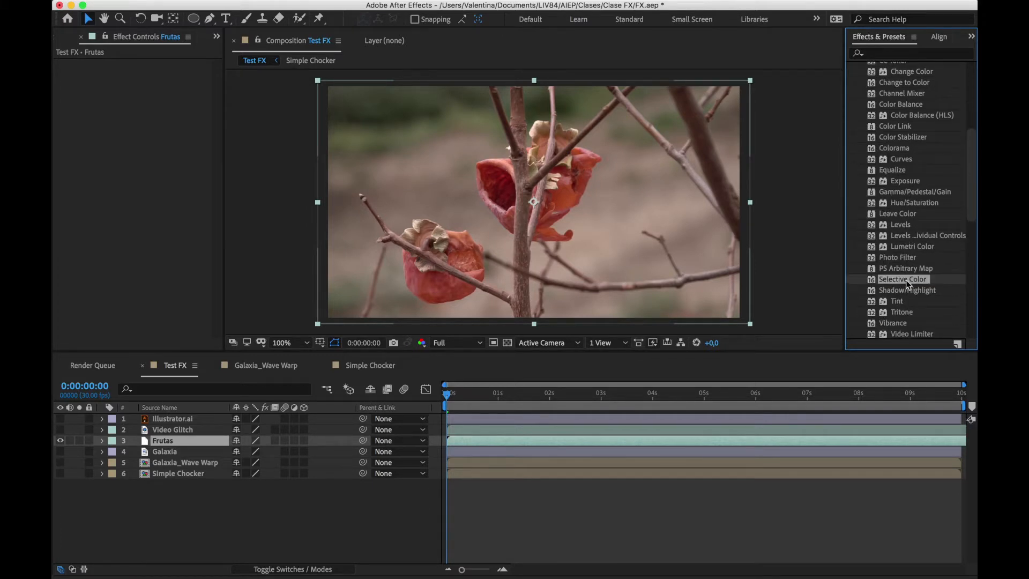
scroll(906, 281, up, 5)
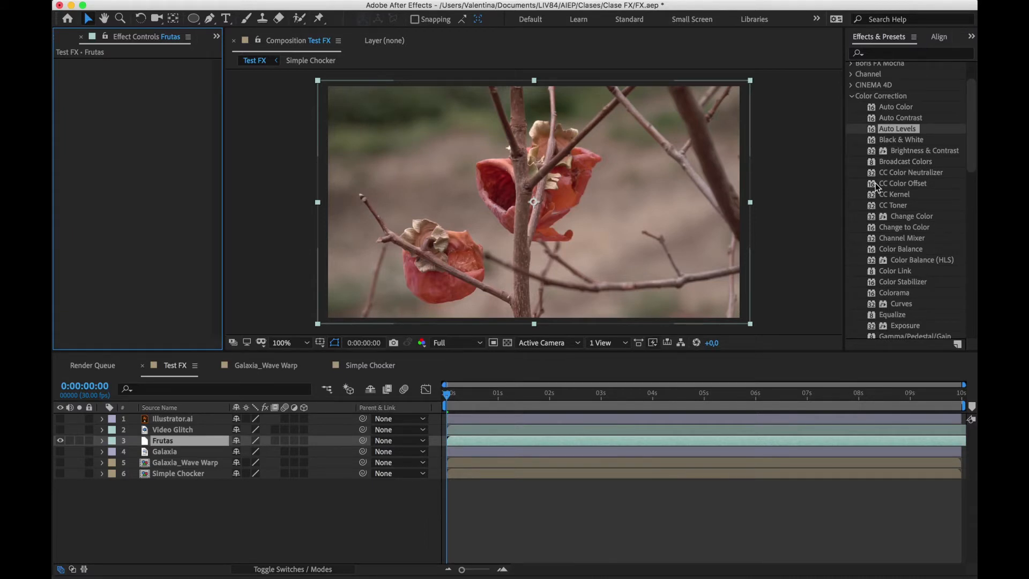
scroll(877, 184, down, 1)
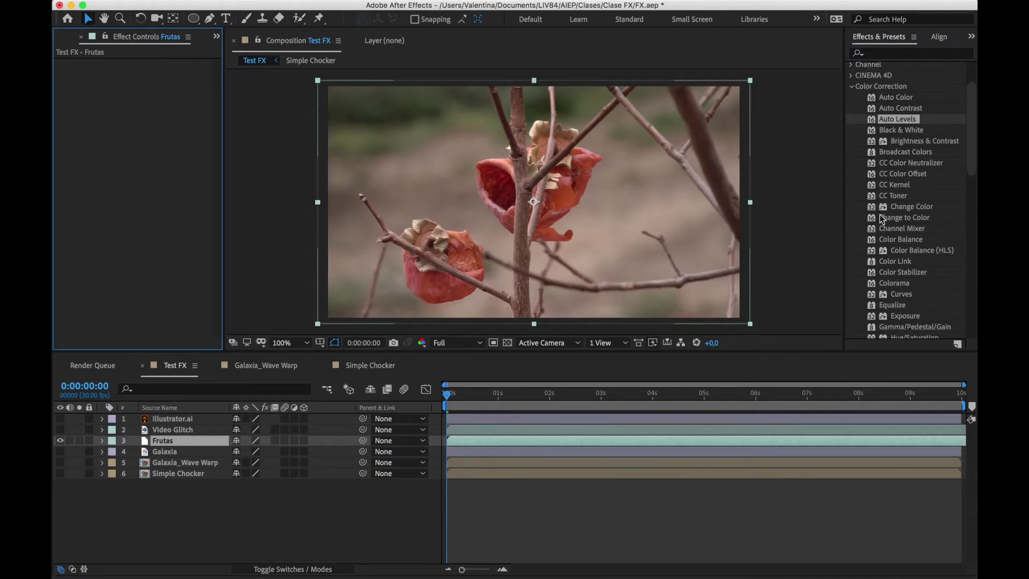
Apply CC Color Offset to Frutas with Red Phase -285°, Green Phase -187° and Blue Phase -52°
drag(903, 174, 546, 276)
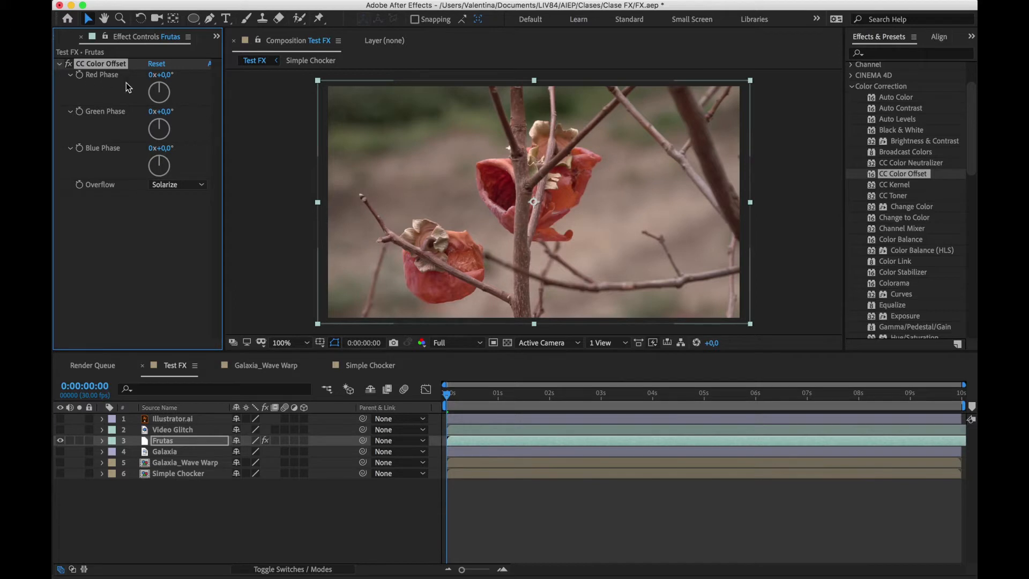
drag(153, 84, 137, 177)
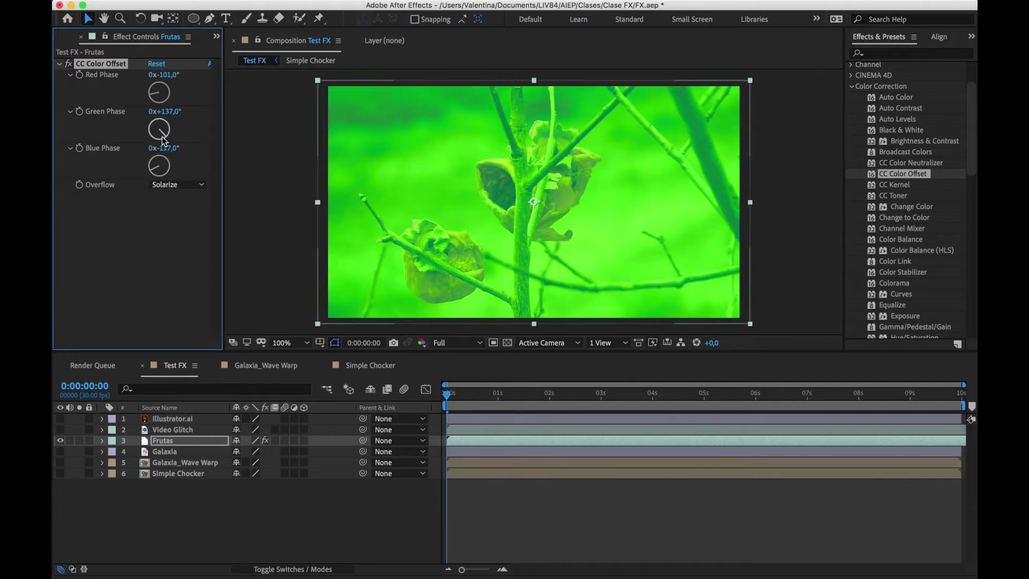
drag(166, 137, 164, 170)
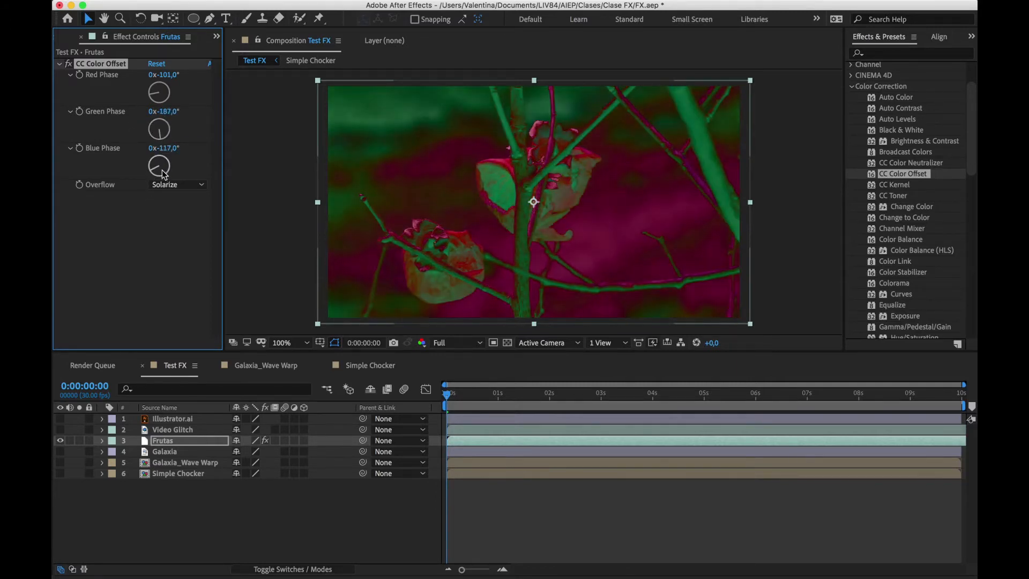
drag(157, 93, 198, 83)
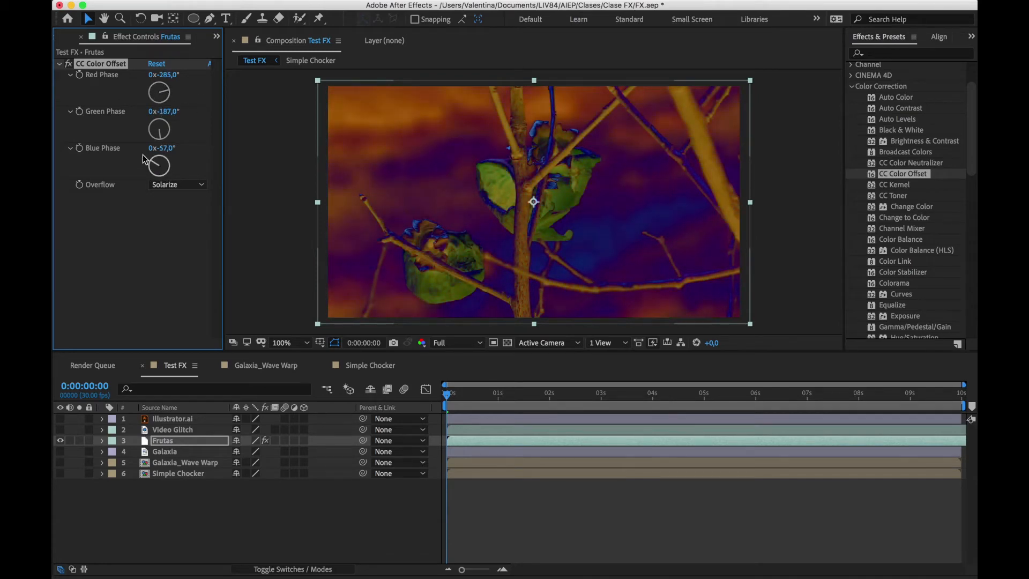
drag(143, 155, 142, 153)
Preview the recoloured footage up to 0:00:01:29, and delete CC Color Offset from the Frutas layer
drag(474, 408, 548, 388)
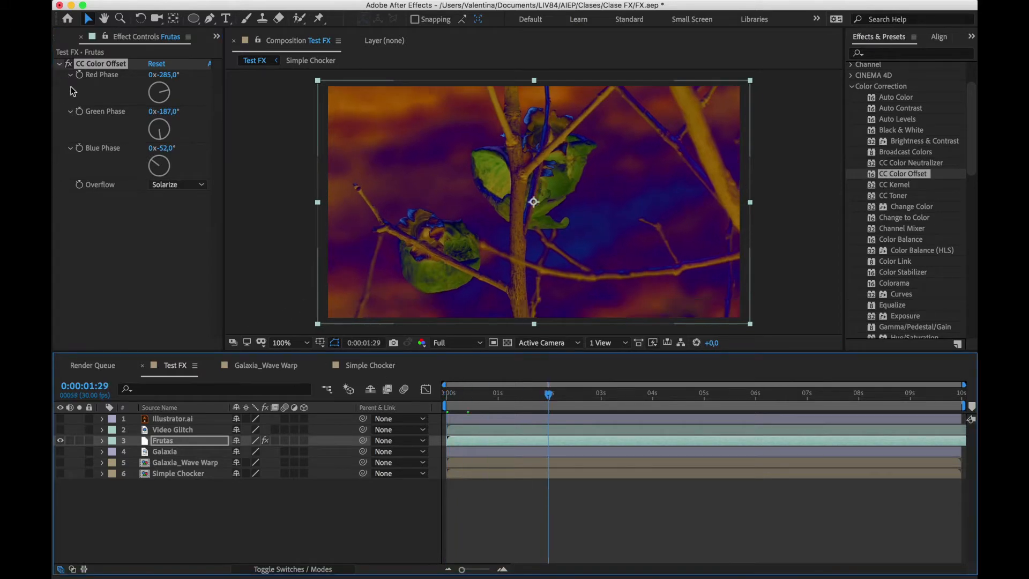
click(104, 66)
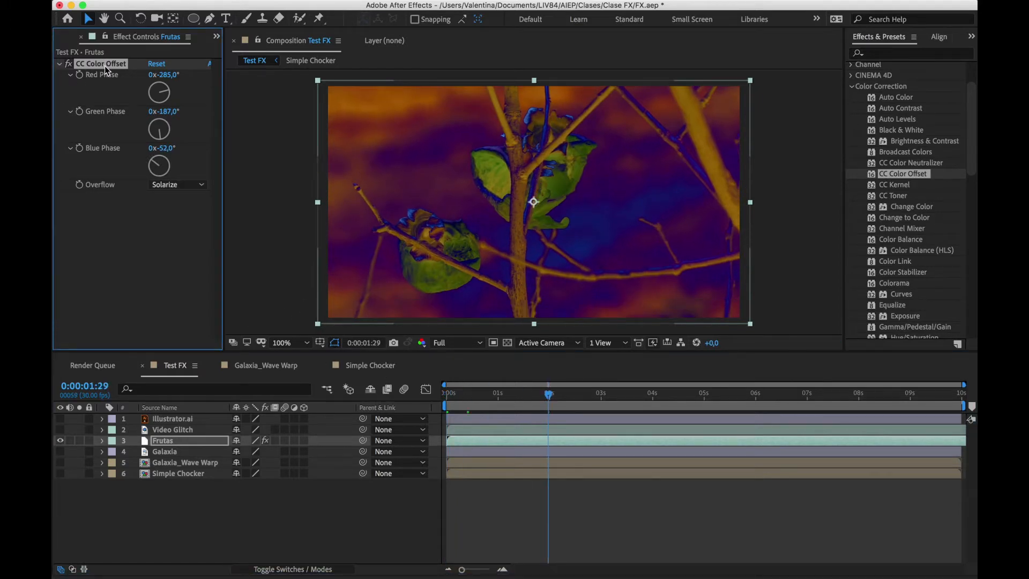
key(Delete)
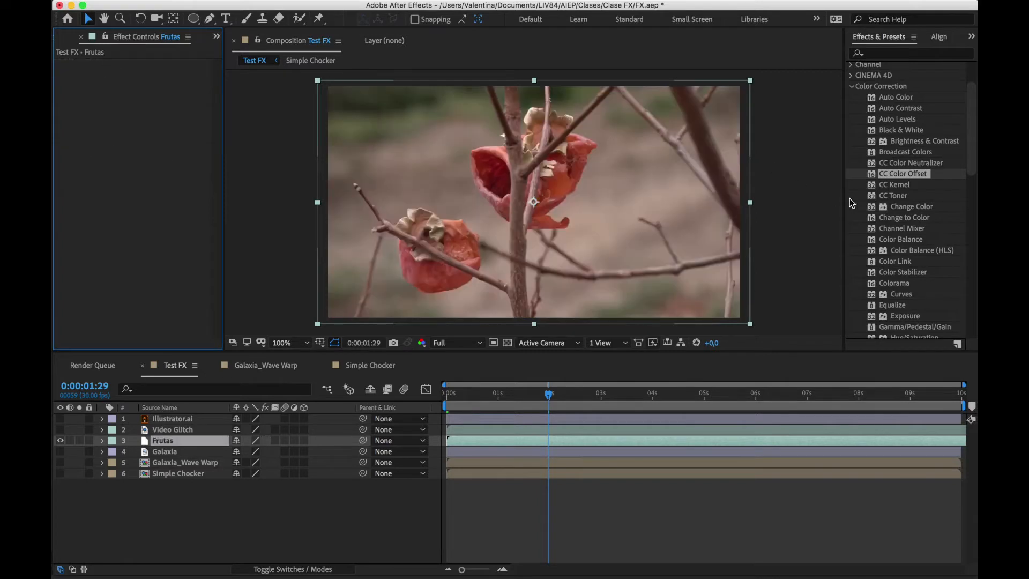
Apply the CC Toner color correction effect to the Frutas layer
click(898, 195)
scroll(891, 195, down, 5)
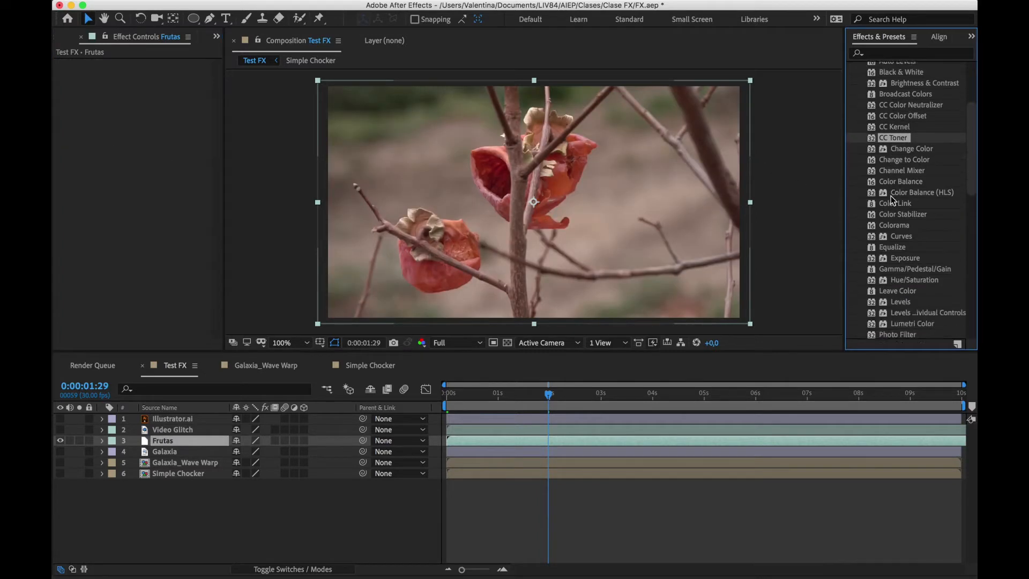
scroll(891, 195, down, 2)
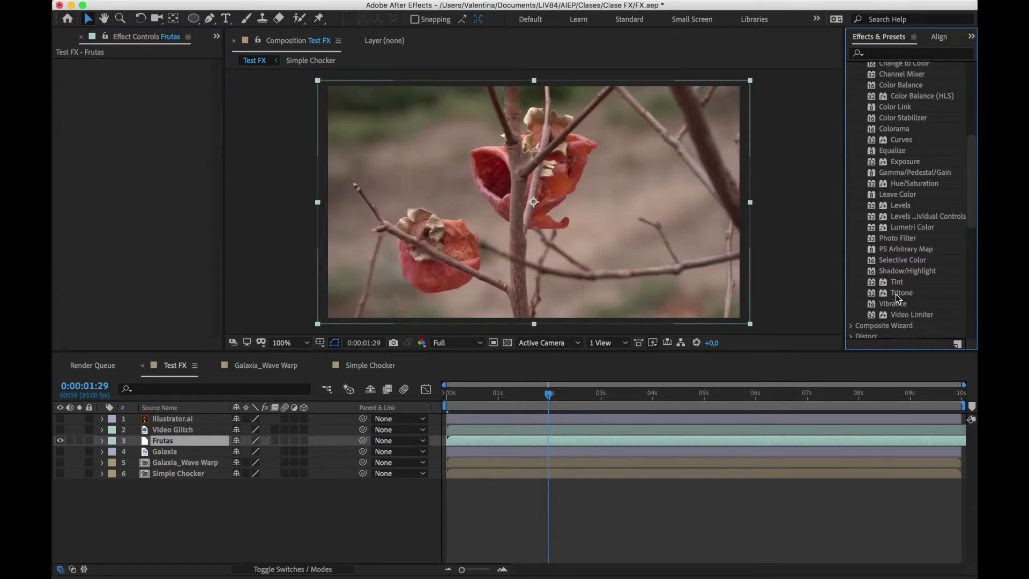
scroll(904, 298, up, 4)
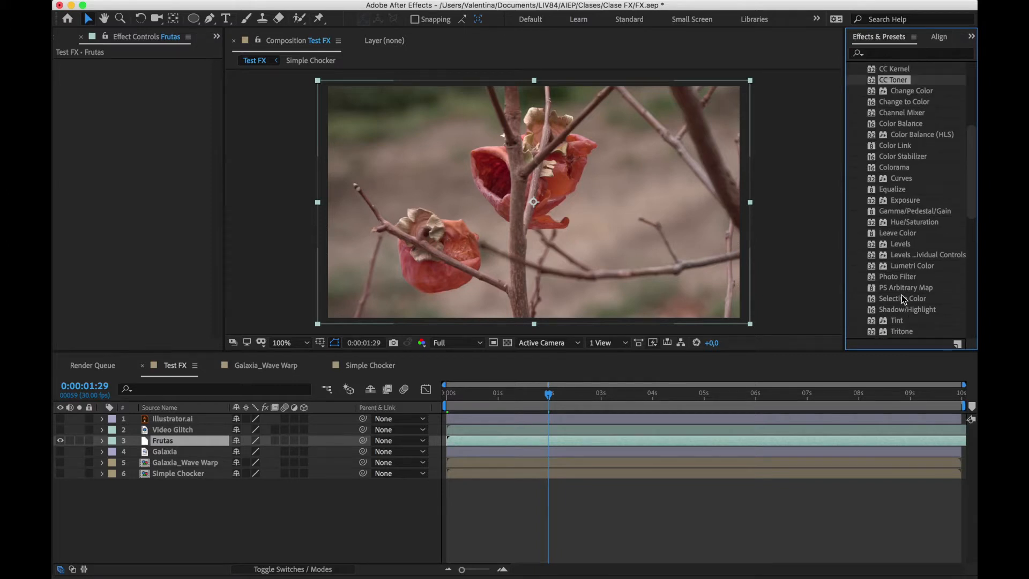
drag(896, 154, 475, 230)
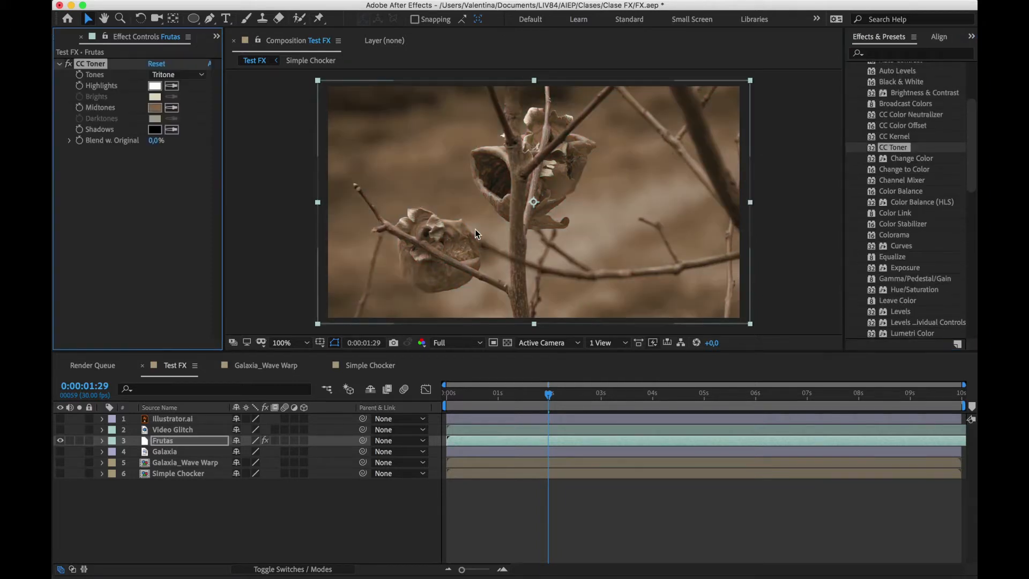
click(163, 182)
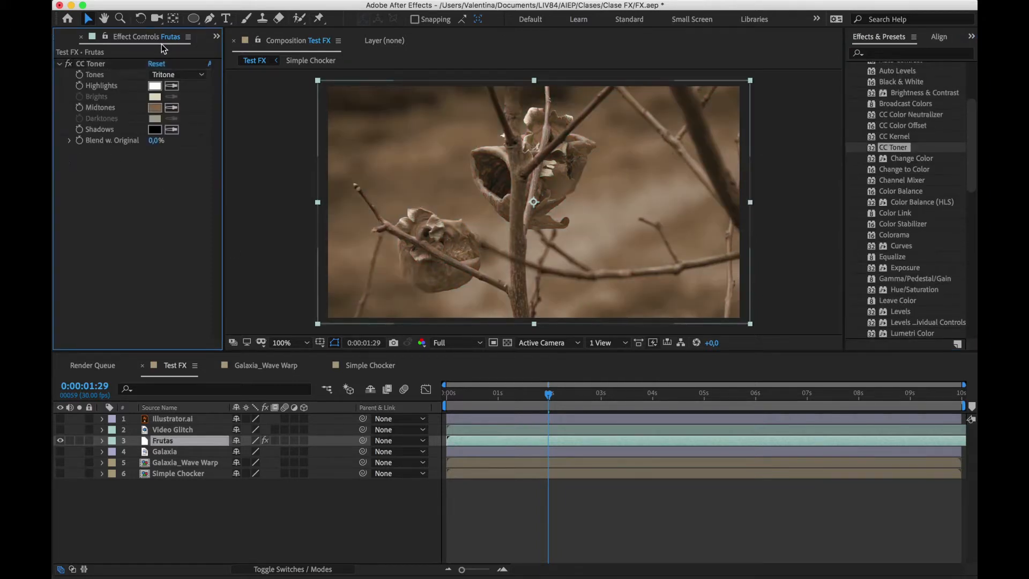
Try the Duotone and Pentone options for CC Toner's Tones, and return the setting to Tritone
click(177, 75)
click(179, 88)
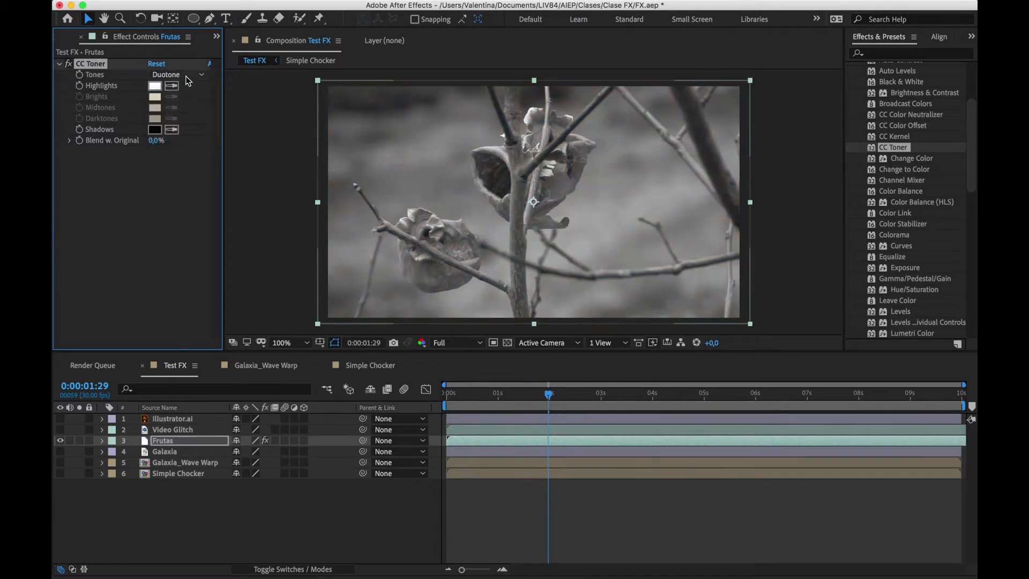
click(188, 76)
click(178, 112)
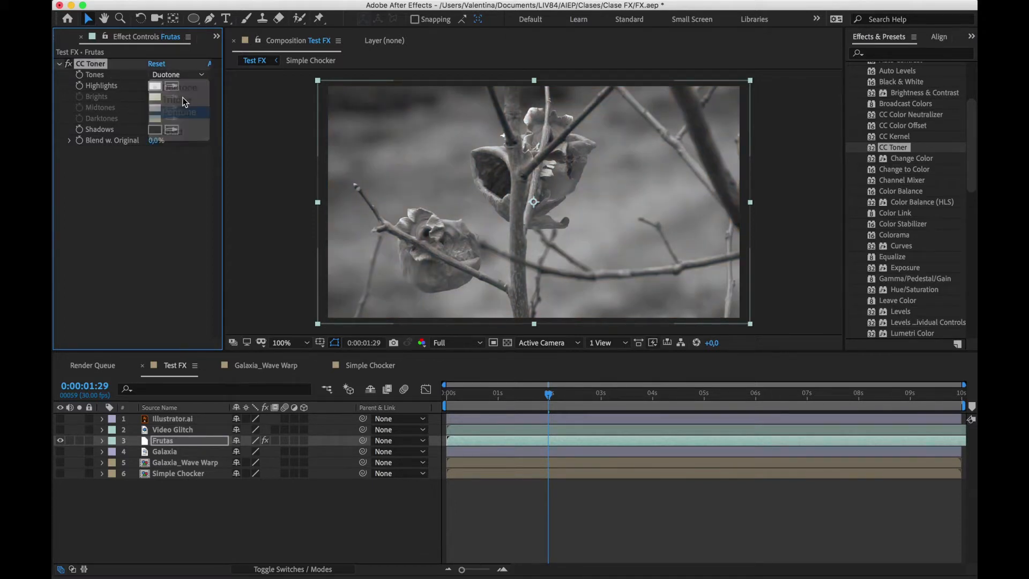
click(188, 82)
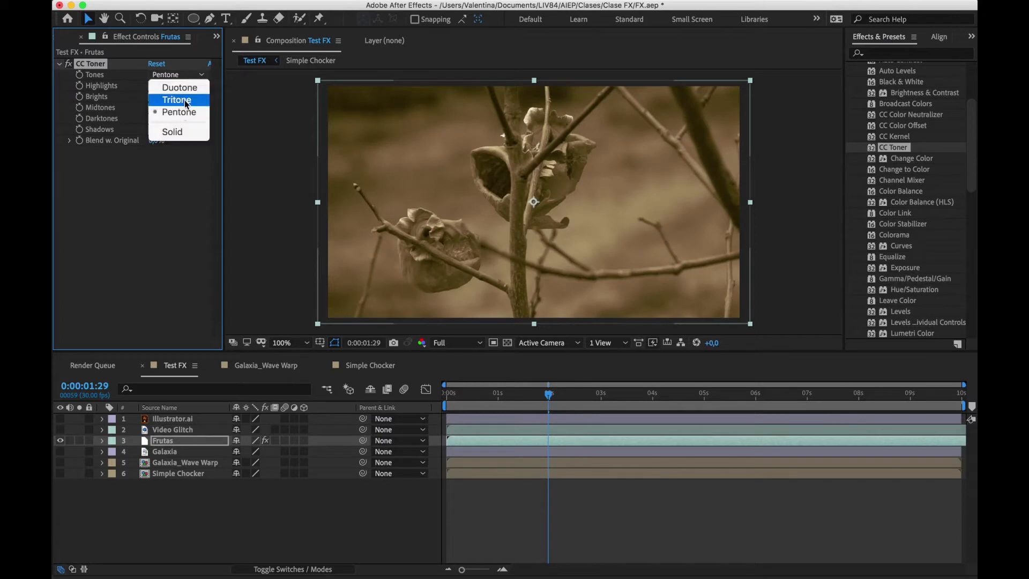
click(185, 100)
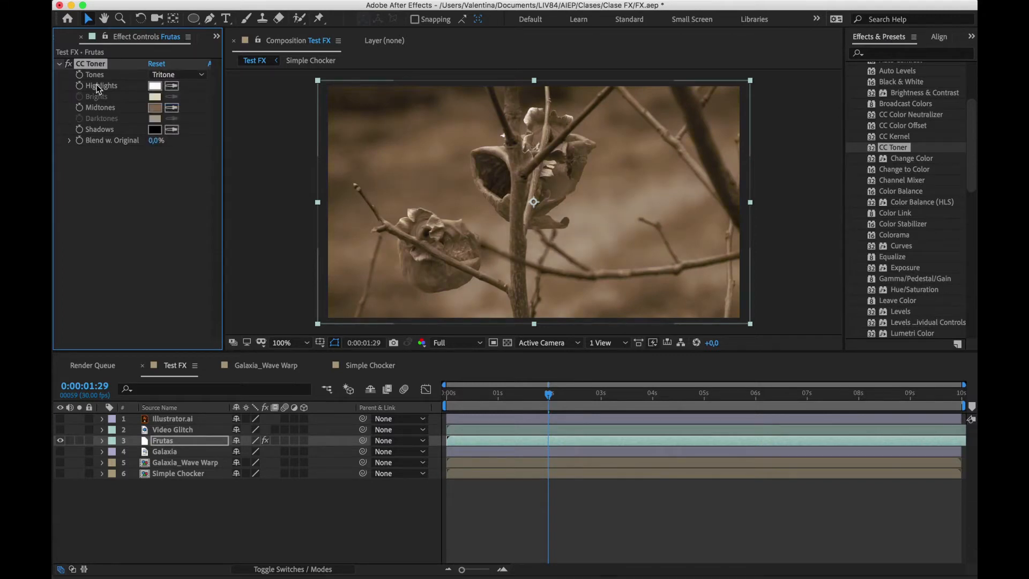
Set CC Toner's Highlights color to pink and its Midtones color to bright orange on the Frutas layer
click(154, 86)
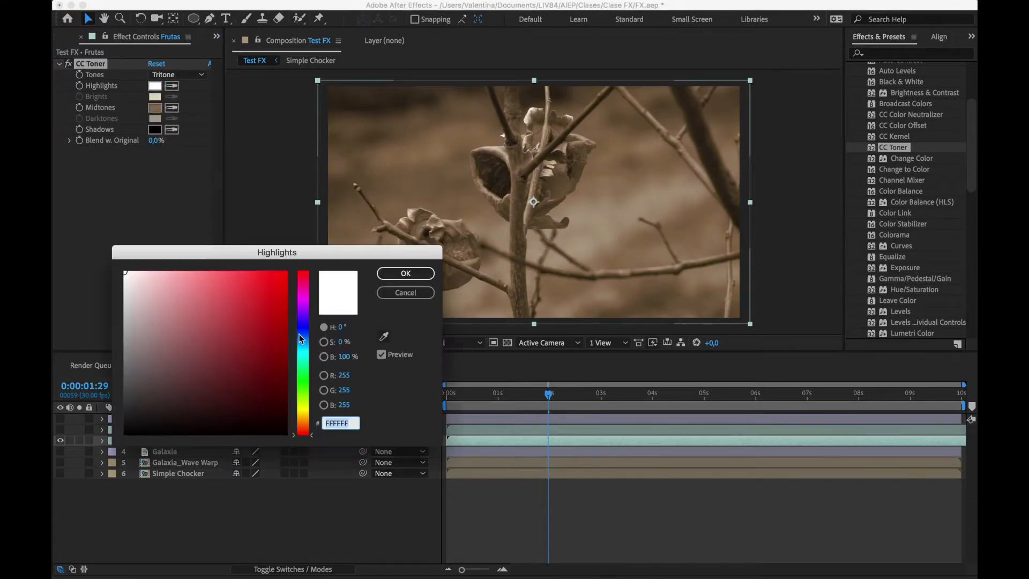
drag(268, 286, 193, 258)
click(414, 273)
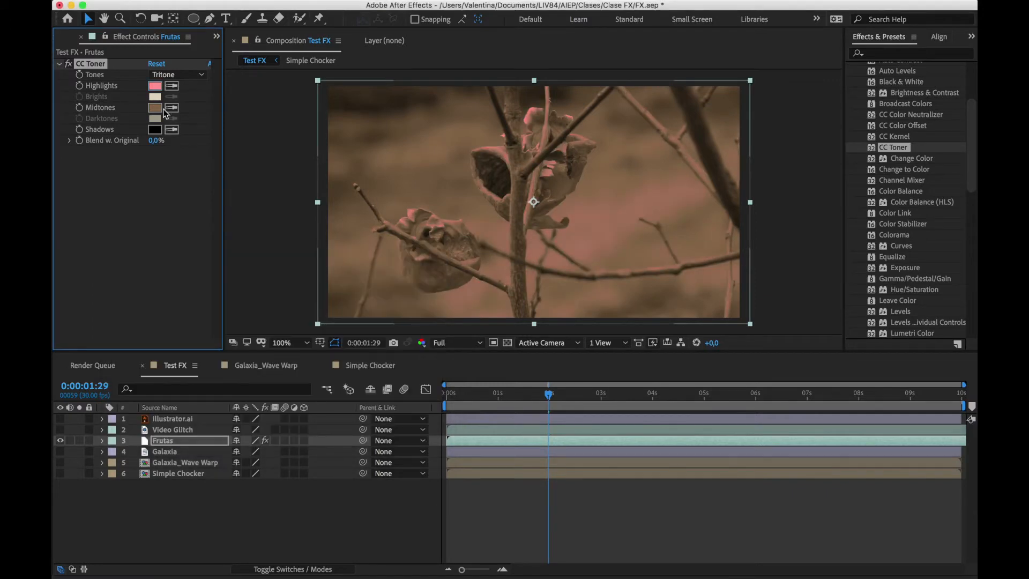
click(155, 108)
mouse_move(272, 301)
mouse_down()
mouse_move(287, 278)
mouse_move(276, 300)
mouse_move(280, 363)
mouse_move(282, 348)
mouse_up()
click(396, 269)
Set CC Toner's Shadows color to dark blue (052E85) and Blend w. Original to 68%
click(155, 130)
click(306, 335)
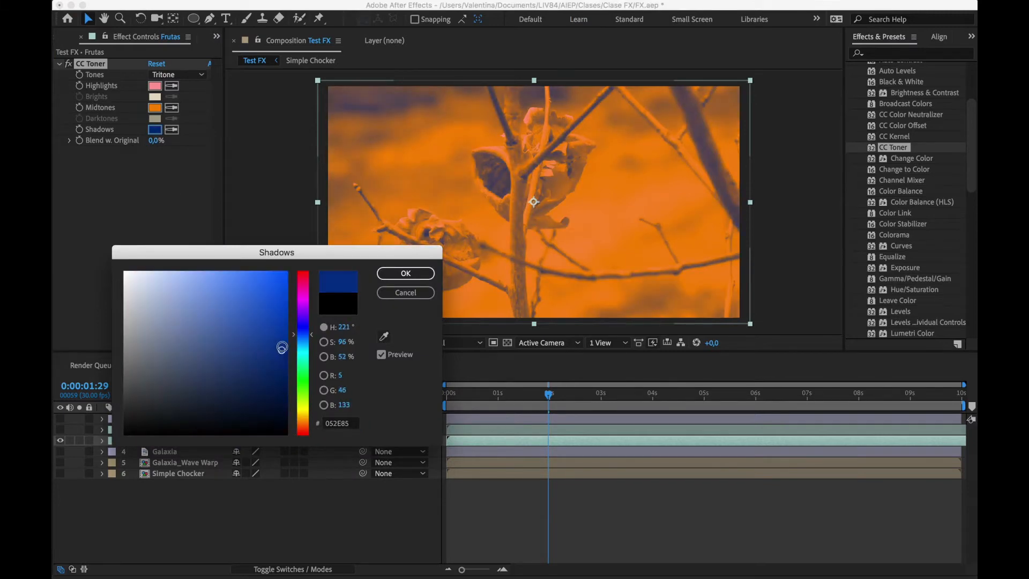
click(382, 273)
click(161, 270)
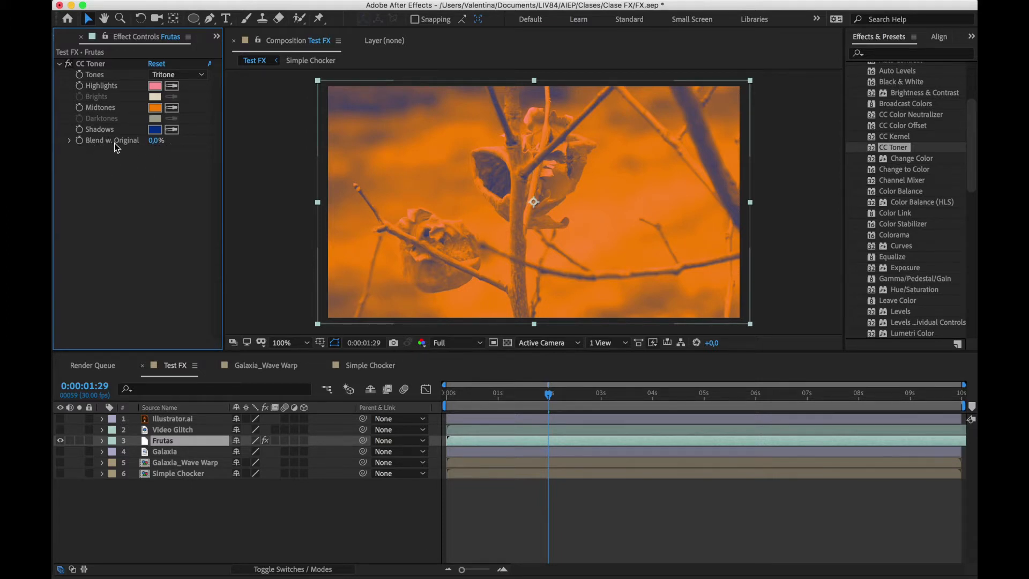
drag(156, 140, 195, 138)
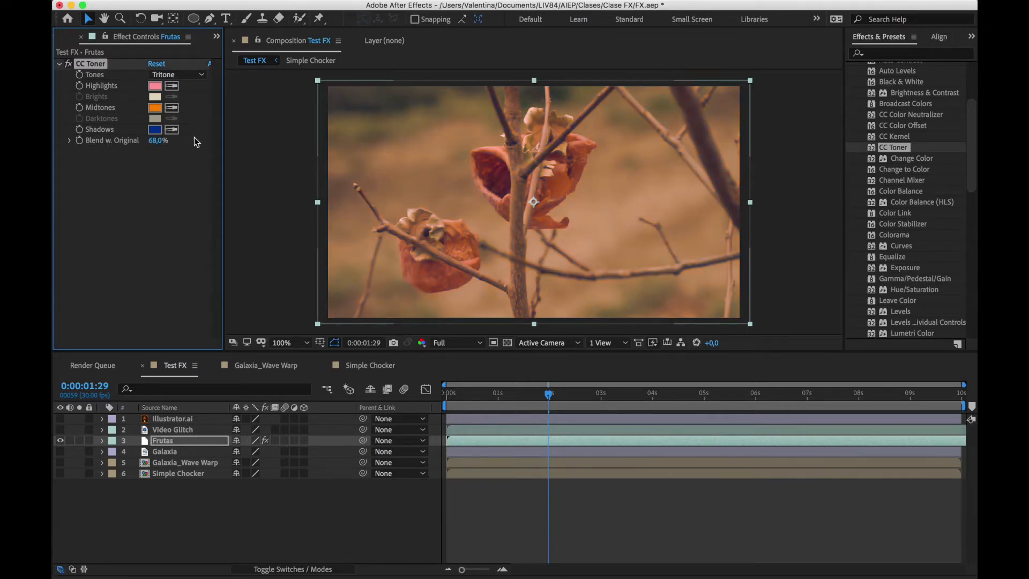
click(195, 138)
Toggle CC Toner off and on to compare, and delete it from the Frutas layer
click(83, 66)
click(69, 65)
click(69, 65)
key(Delete)
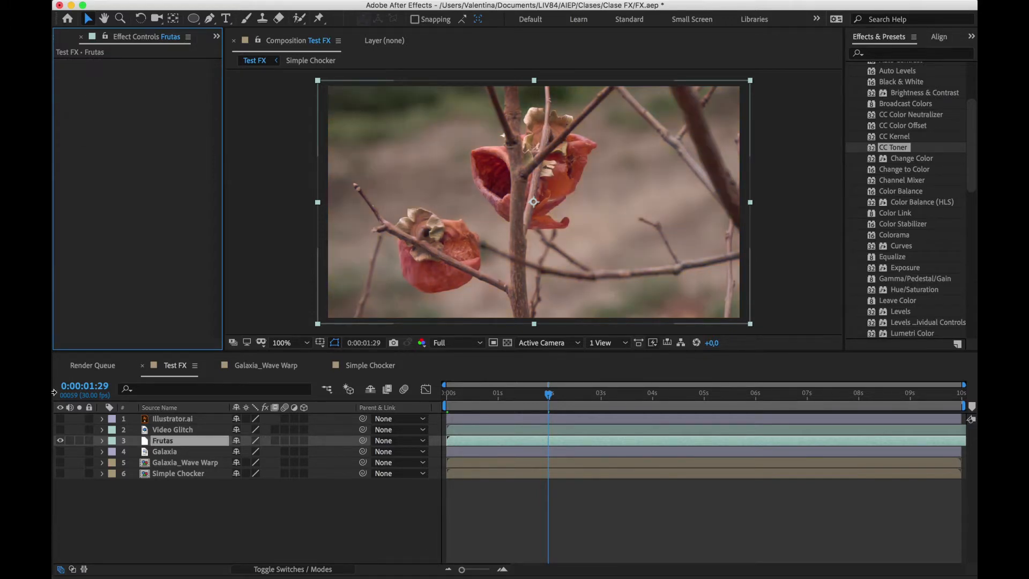
Show and select the Illustrator.ai layer, and hide the Frutas layer
click(60, 418)
click(60, 441)
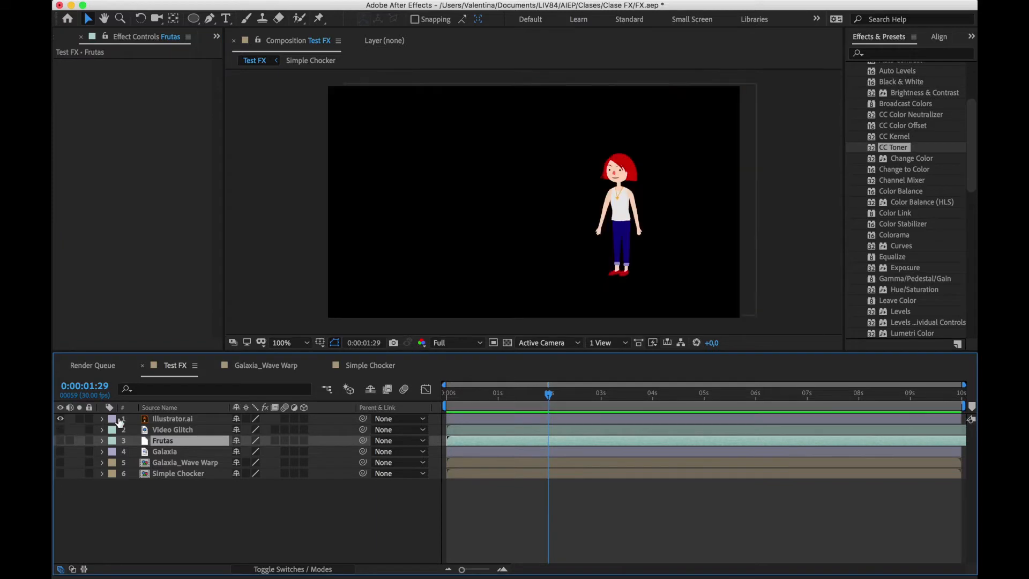
click(162, 418)
Apply the Change to Color effect to Illustrator.ai and sample the character's red hair as the From color
scroll(911, 228, down, 2)
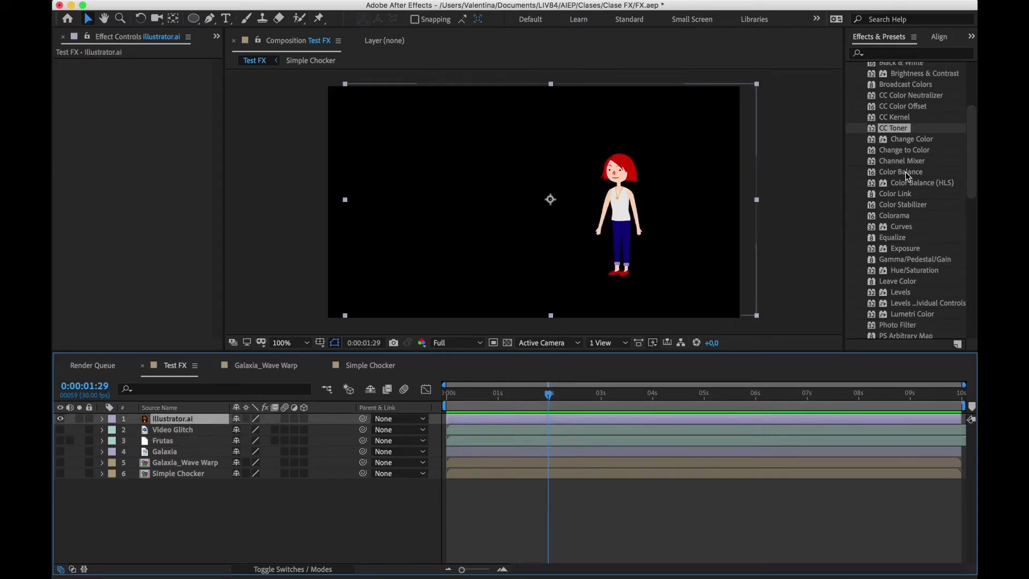
click(906, 151)
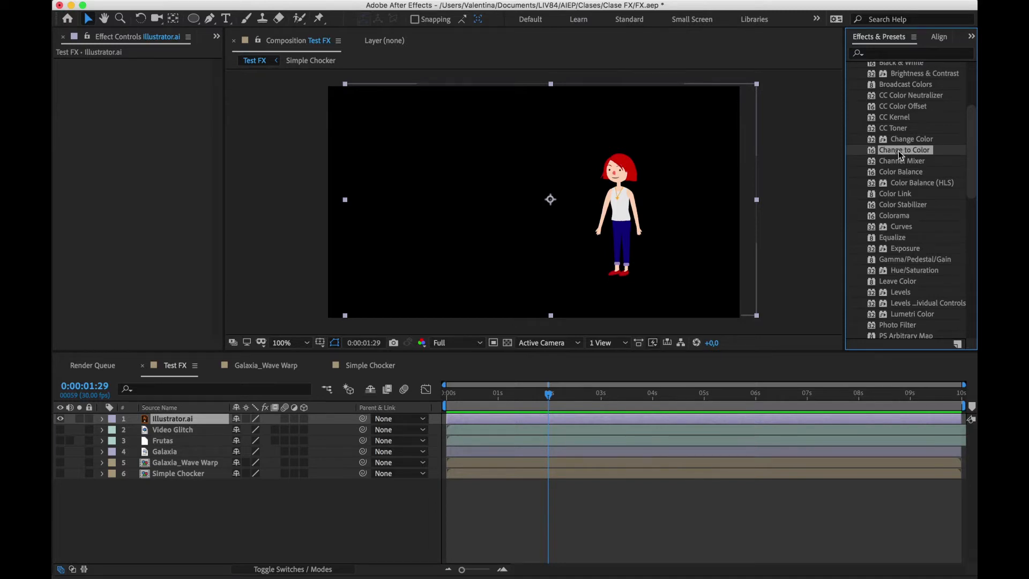
drag(923, 153, 564, 418)
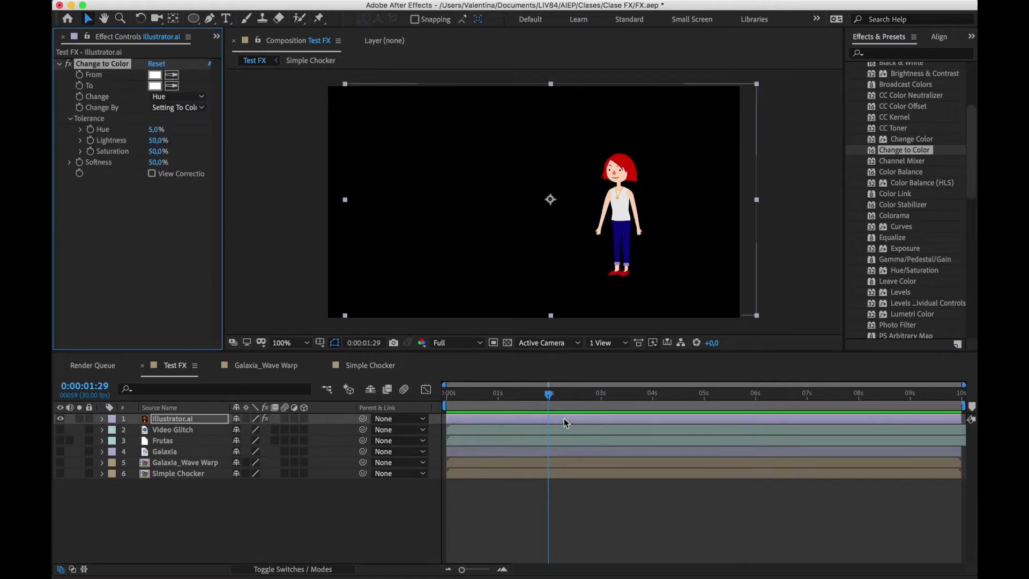
click(172, 75)
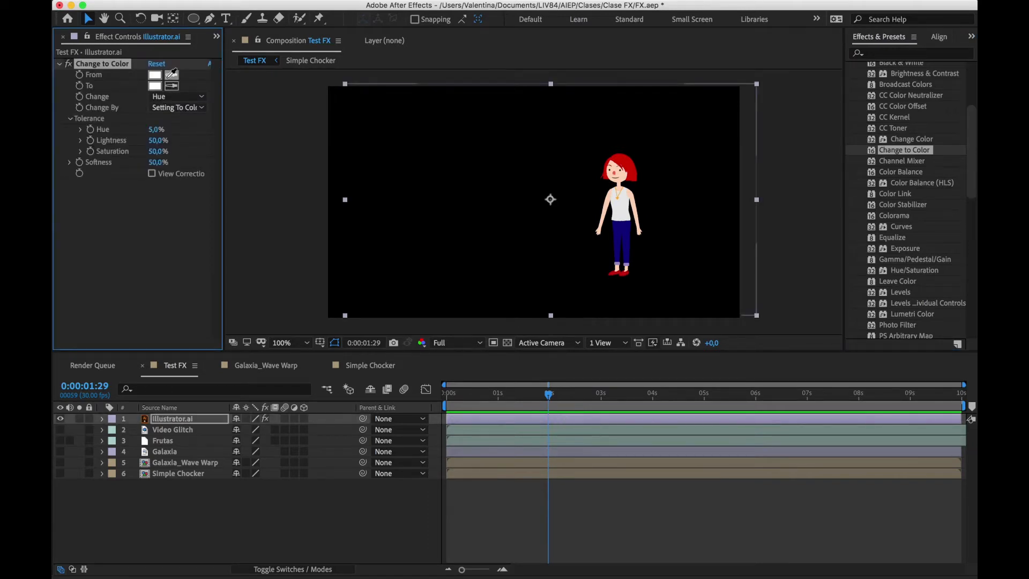
click(632, 156)
Set Change to Color's To color to bright green (25FF00) and view the character enlarged at 200%
click(156, 86)
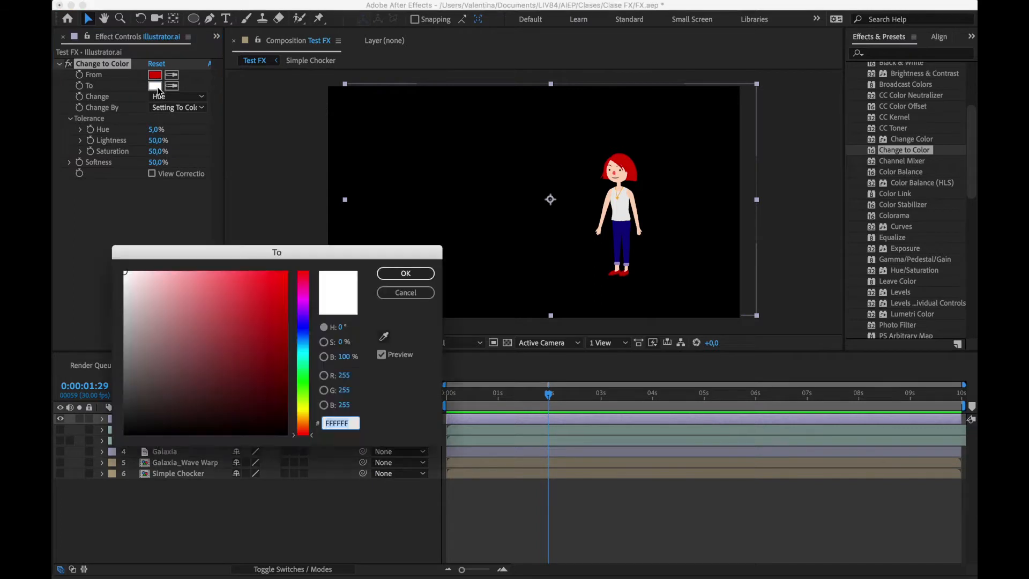
click(303, 385)
drag(272, 317, 292, 236)
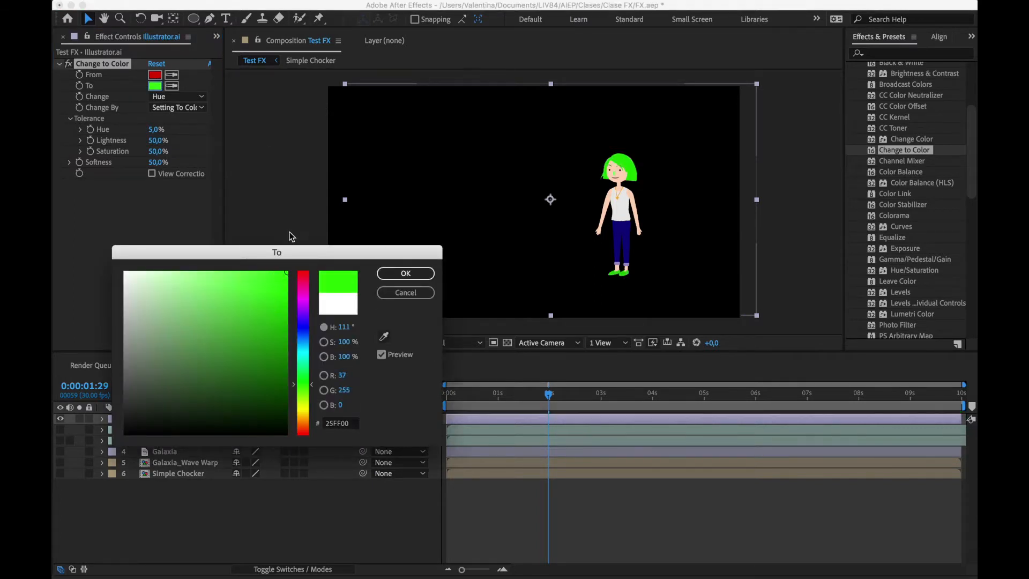
click(406, 273)
scroll(610, 179, up, 2)
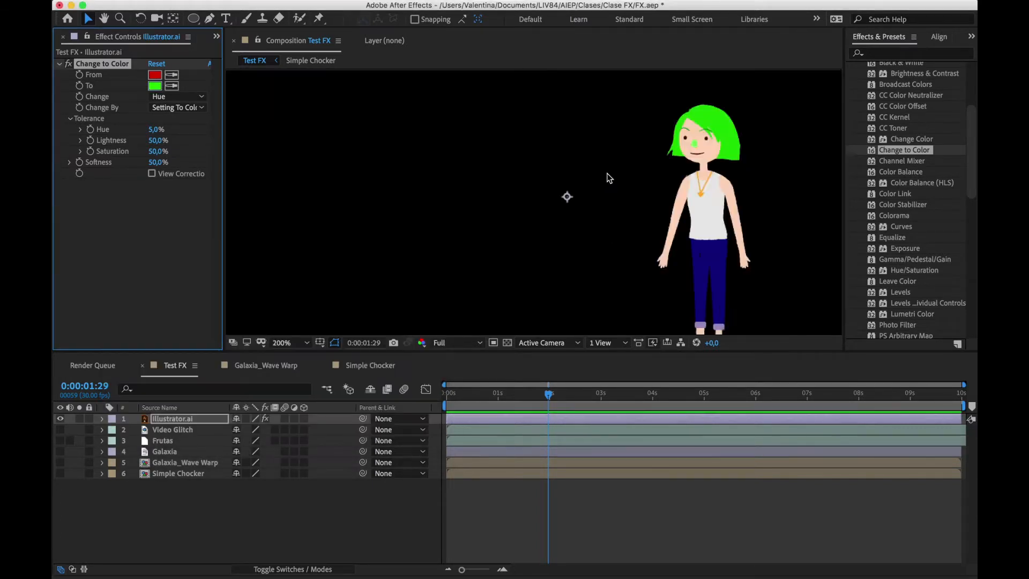
key(space)
drag(753, 169, 664, 147)
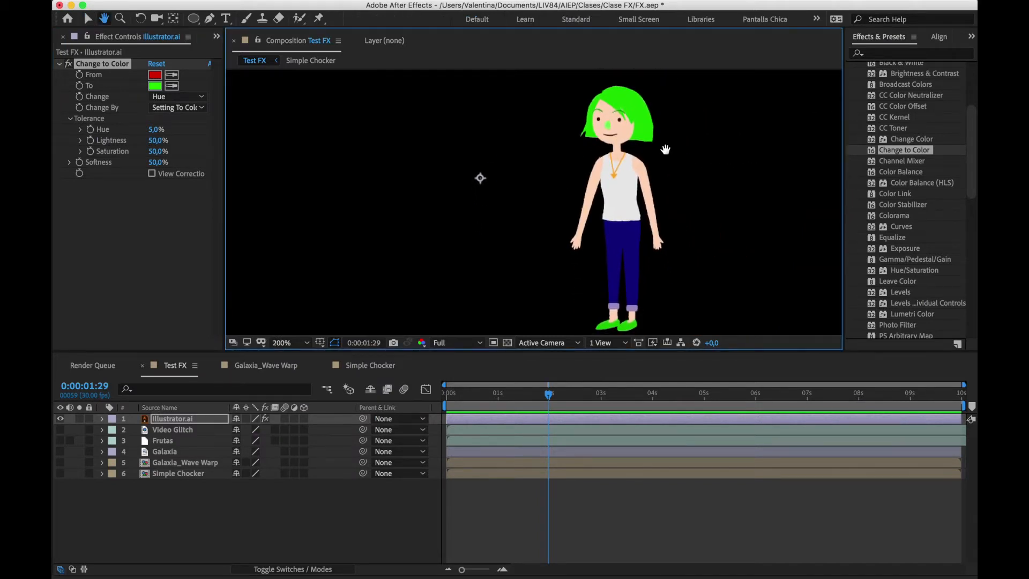
Set Change to Hue, Lightness & Saturation and sample the character's navy trousers as the From color
click(165, 98)
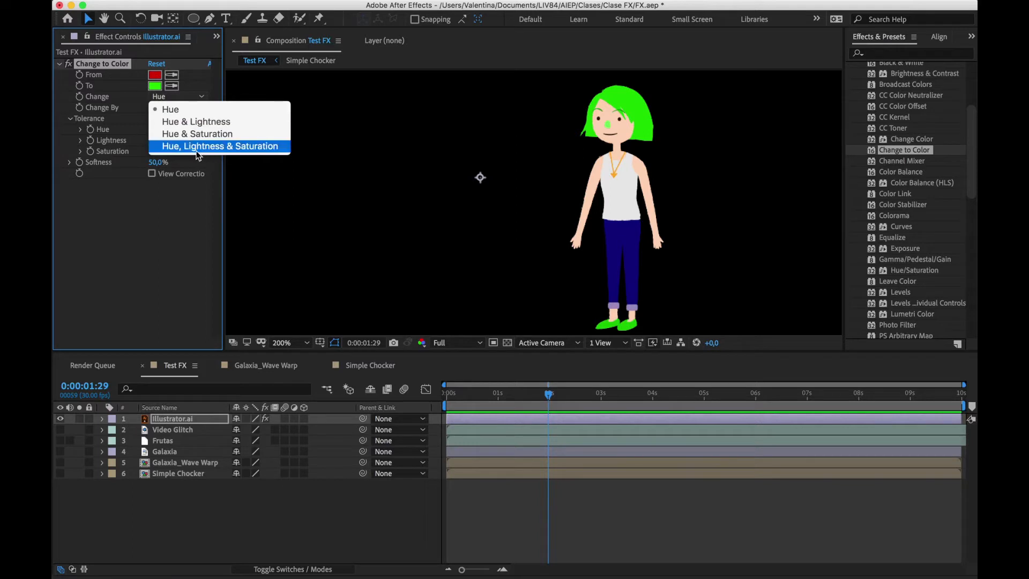
click(222, 152)
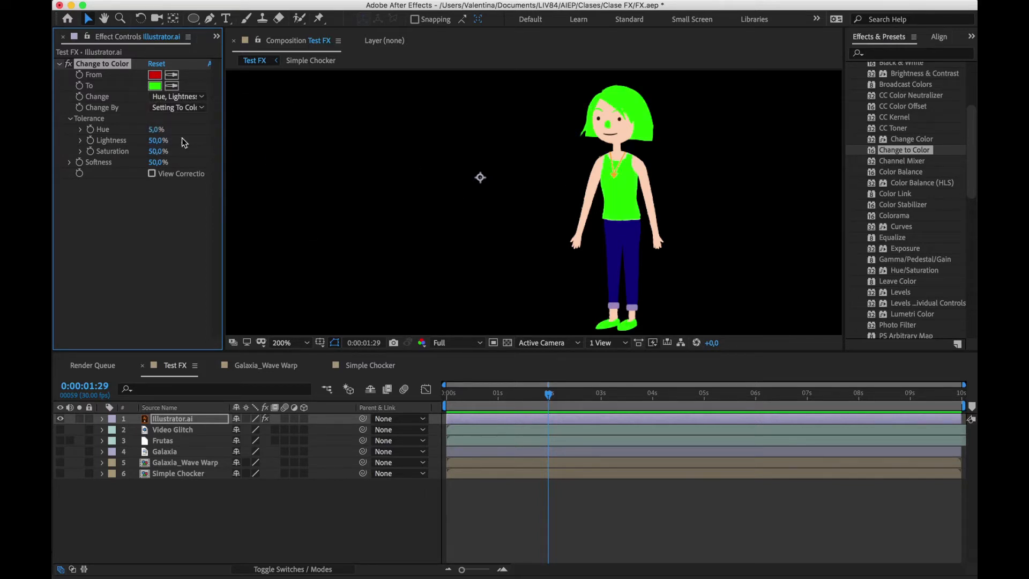
click(154, 86)
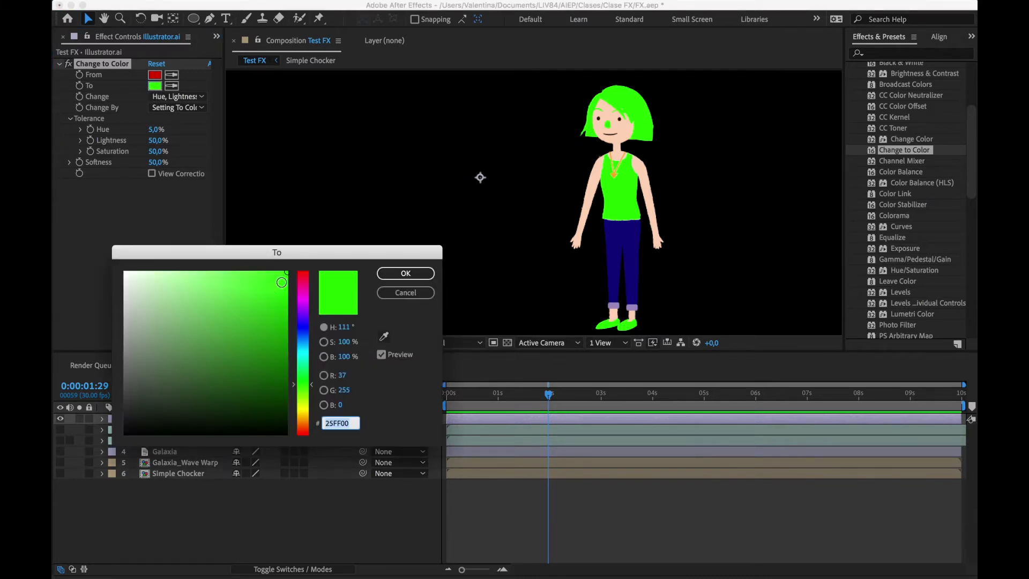
click(392, 272)
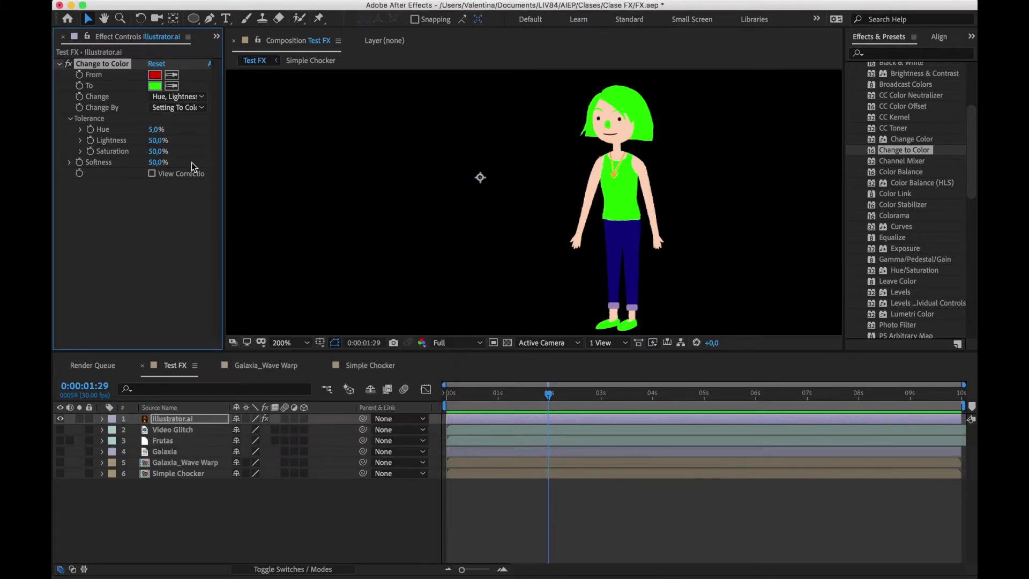
click(171, 74)
click(624, 227)
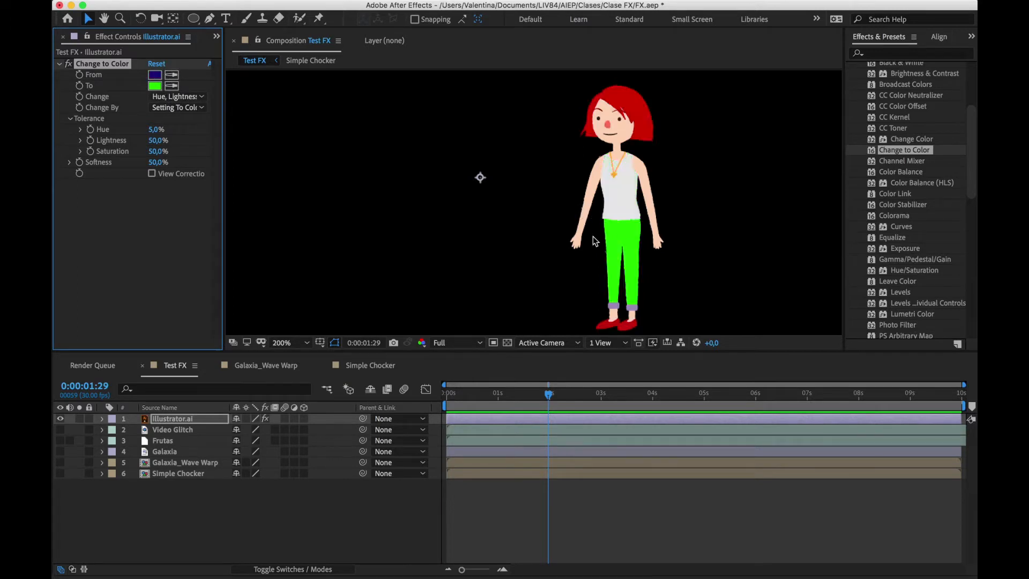
Try the Hue option for Change on the trousers, and return it to Hue, Lightness & Saturation
click(179, 108)
click(182, 99)
click(181, 99)
click(181, 108)
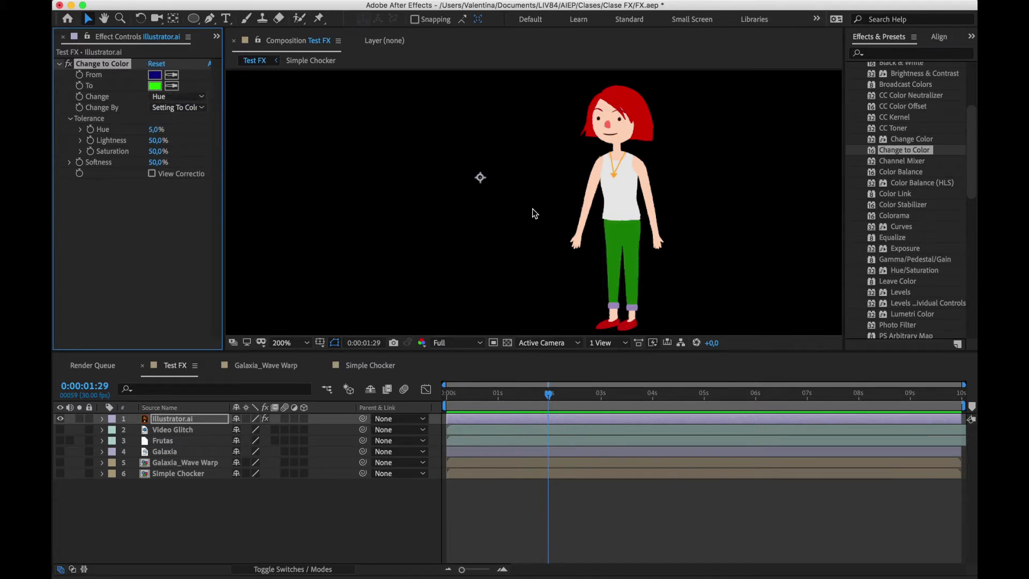
click(185, 98)
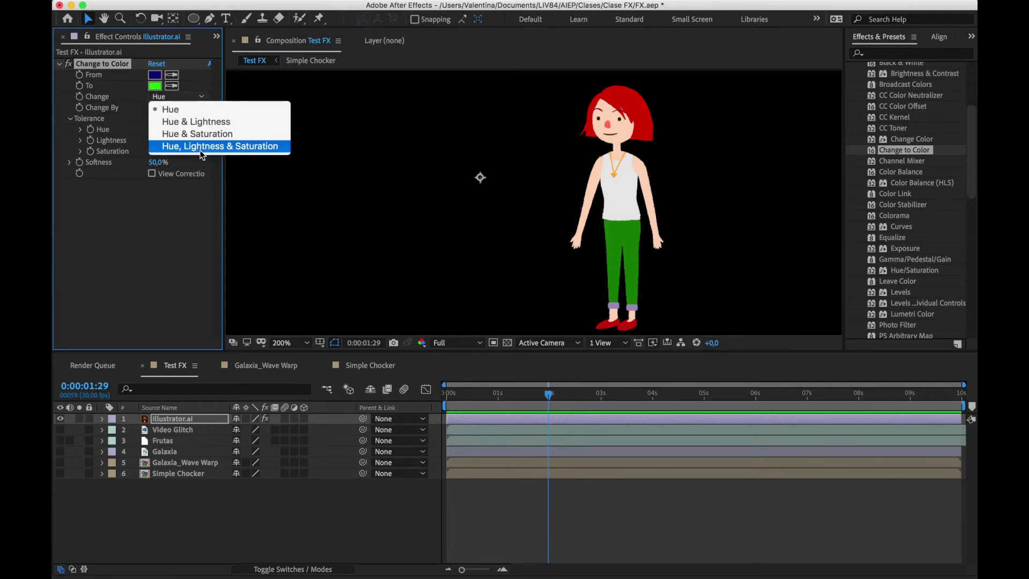
click(202, 147)
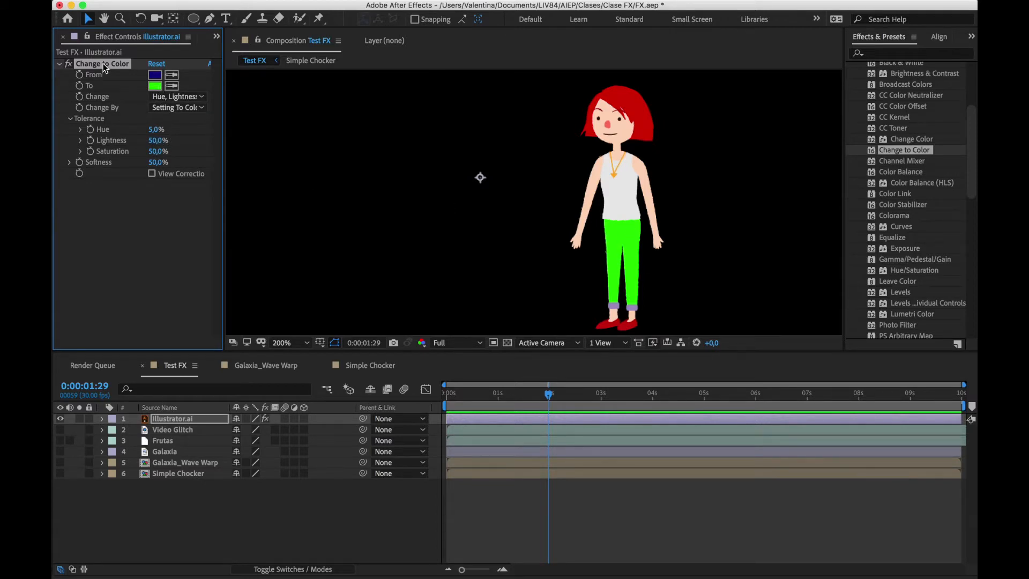
Delete Change to Color from the Illustrator.ai layer and apply the Colorama effect in its place
key(Delete)
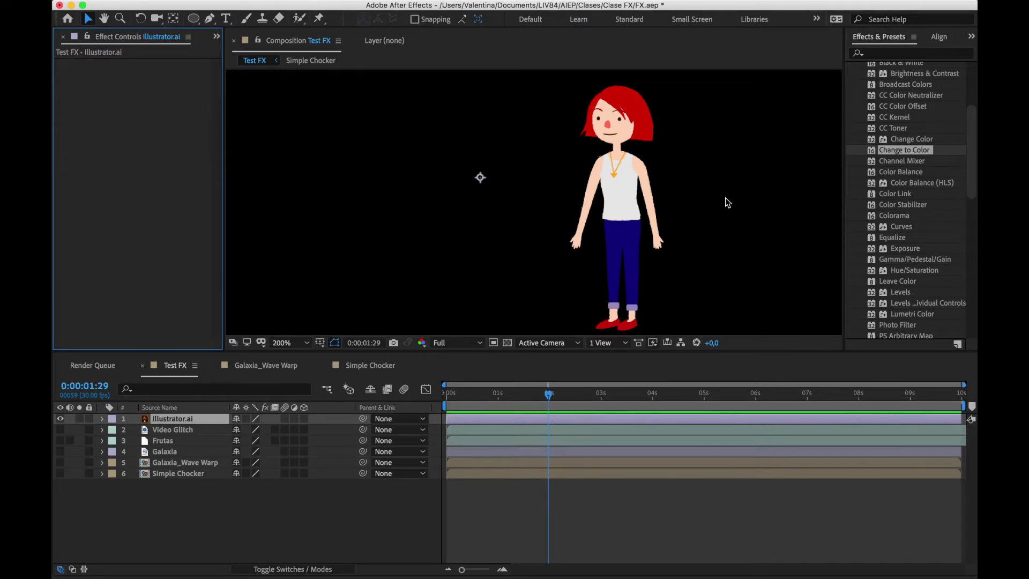
scroll(900, 269, down, 1)
scroll(899, 268, down, 8)
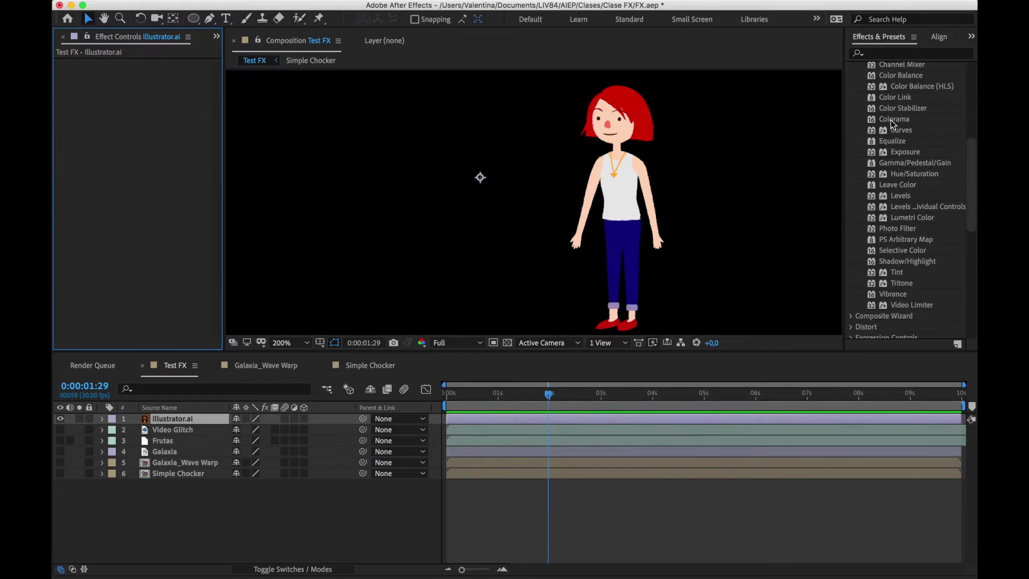
drag(893, 122, 665, 273)
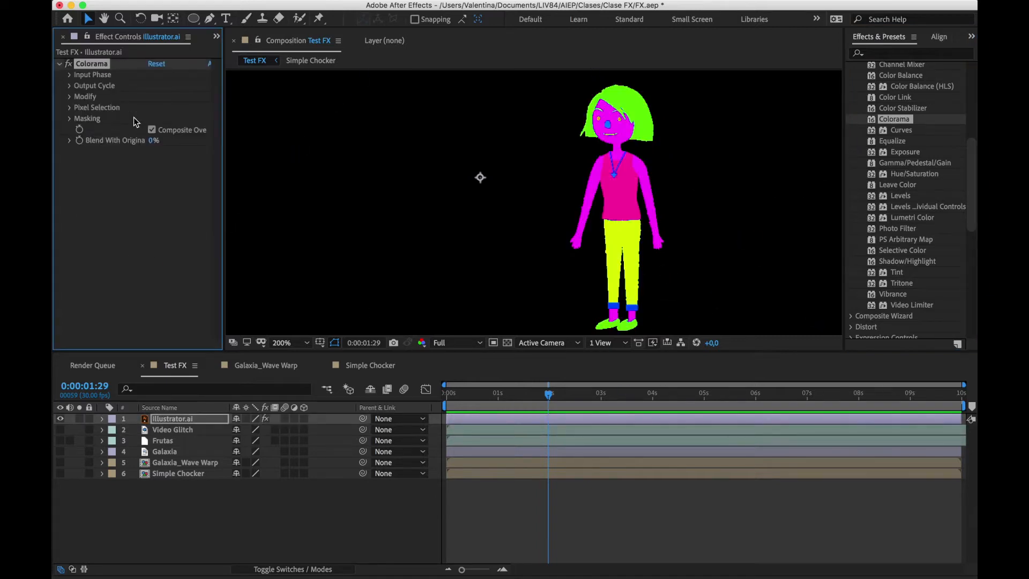
Expand Colorama's Output Cycle, move the cyan color marker next to the green one, and view the composition at 100%
click(71, 86)
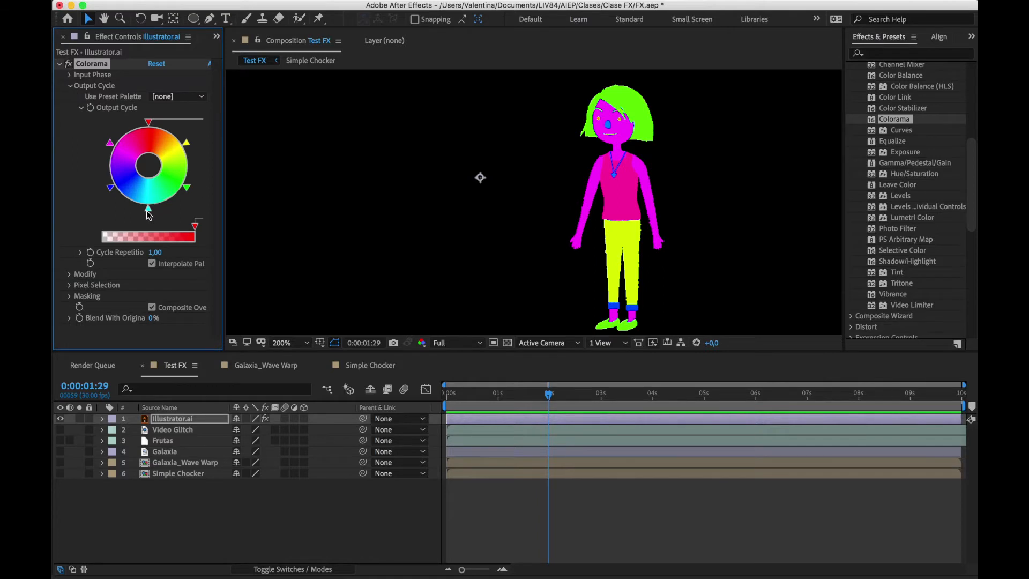
drag(149, 215, 179, 195)
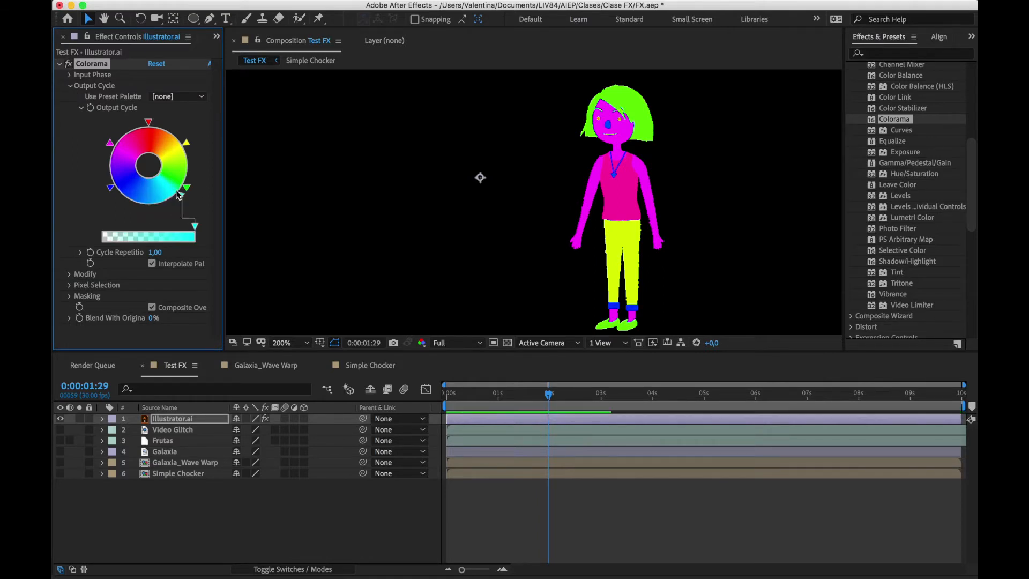
key(comma)
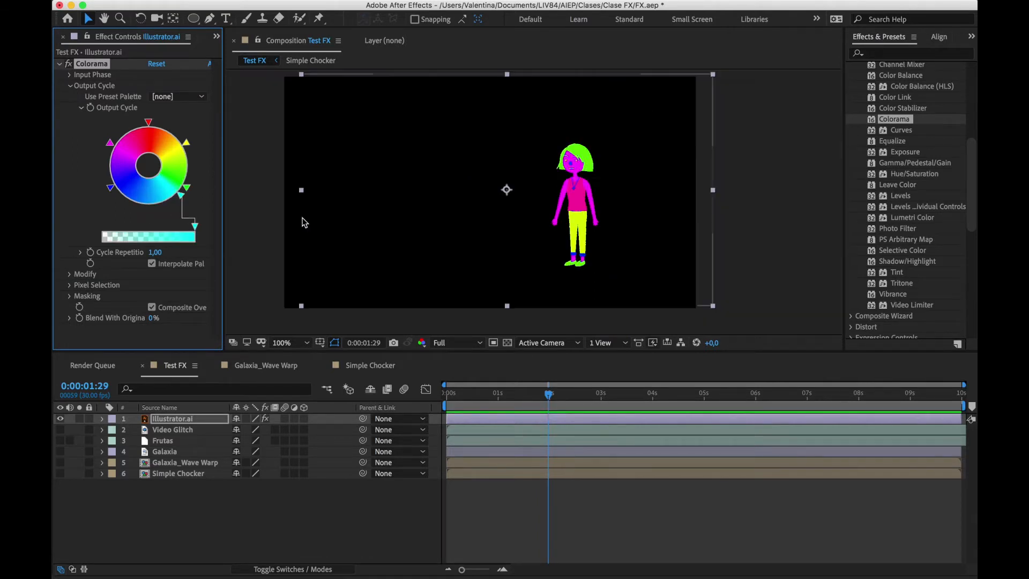
key(h)
drag(400, 220, 449, 218)
key(v)
Remove the cyan, green and blue markers from Colorama's Output Cycle wheel, and shift the yellow and magenta markers lower
drag(181, 196, 219, 211)
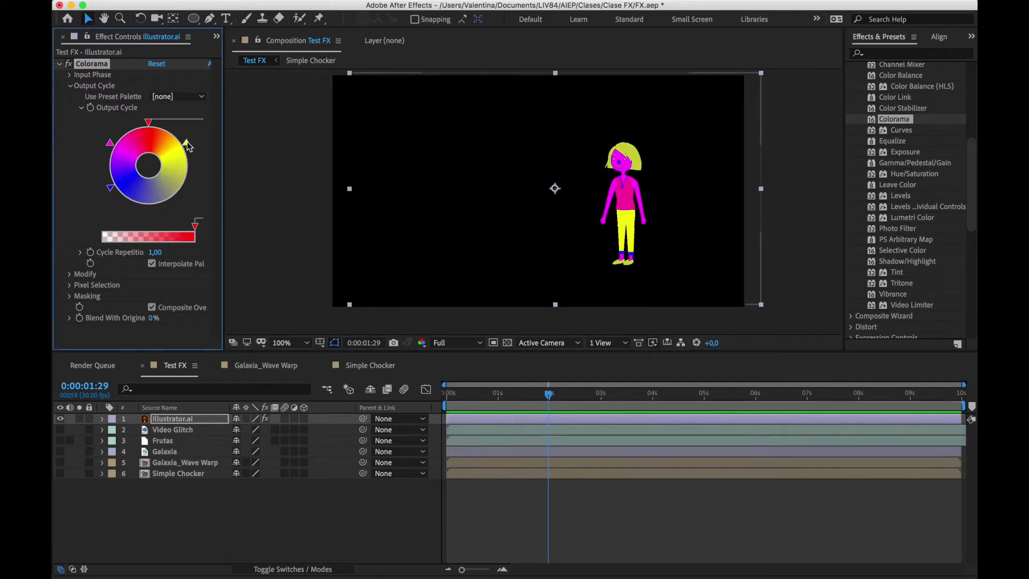
drag(187, 145, 192, 162)
drag(111, 187, 90, 209)
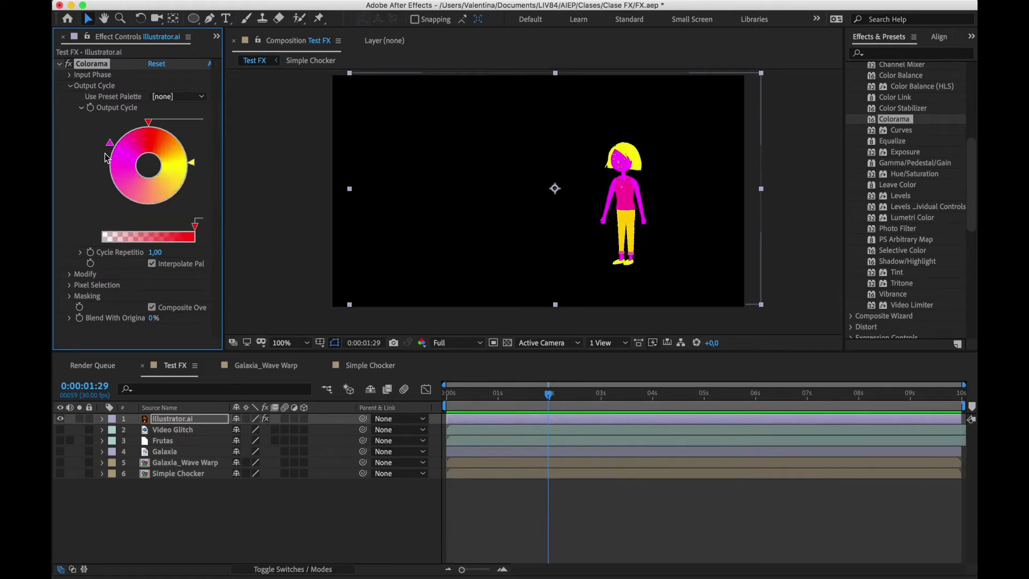
drag(110, 142, 104, 172)
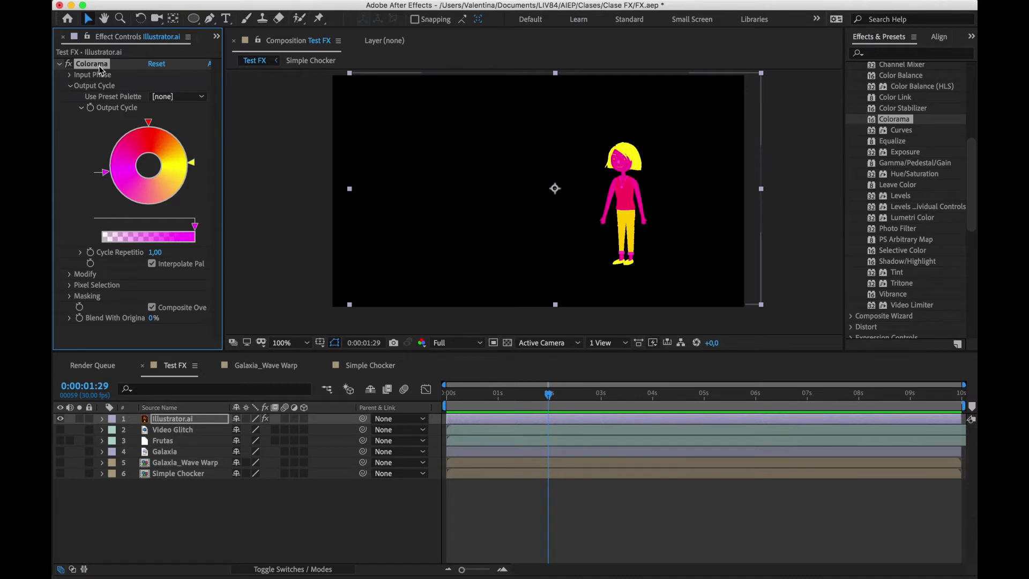
Move the customized Colorama effect from Illustrator.ai to the Frutas layer, hiding Illustrator.ai and showing Frutas
key(Delete)
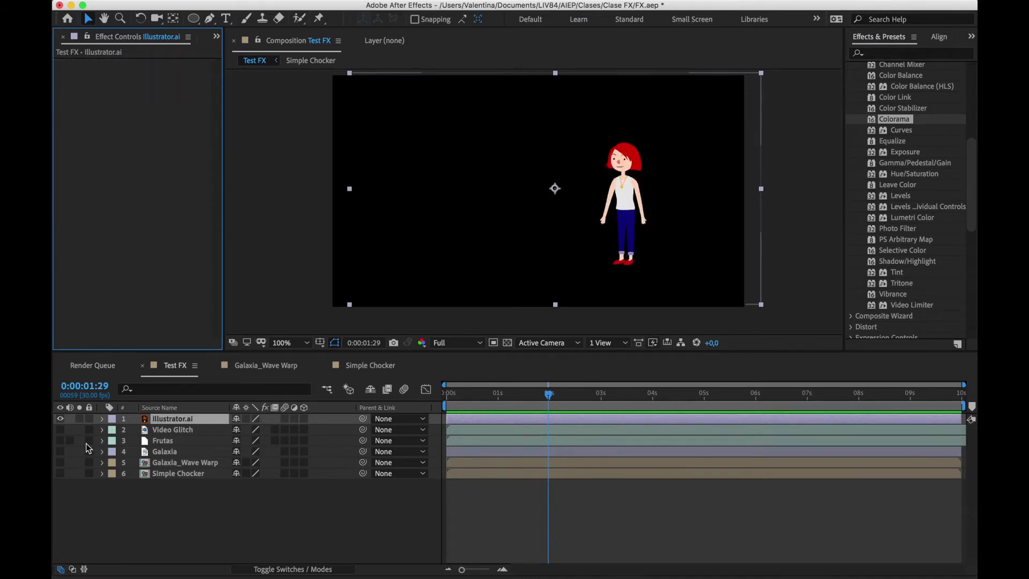
click(60, 419)
click(159, 462)
click(163, 451)
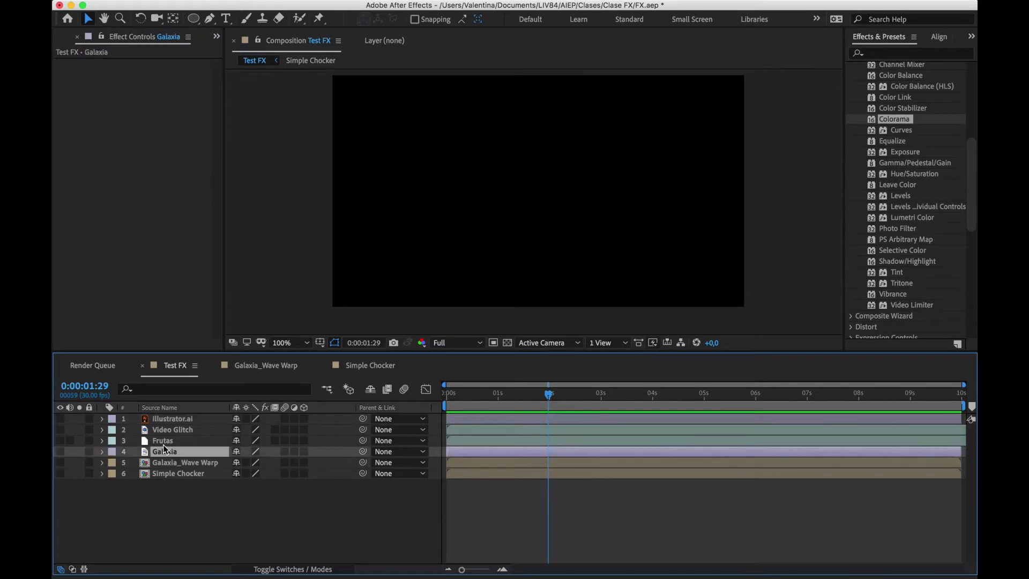
click(163, 441)
click(60, 441)
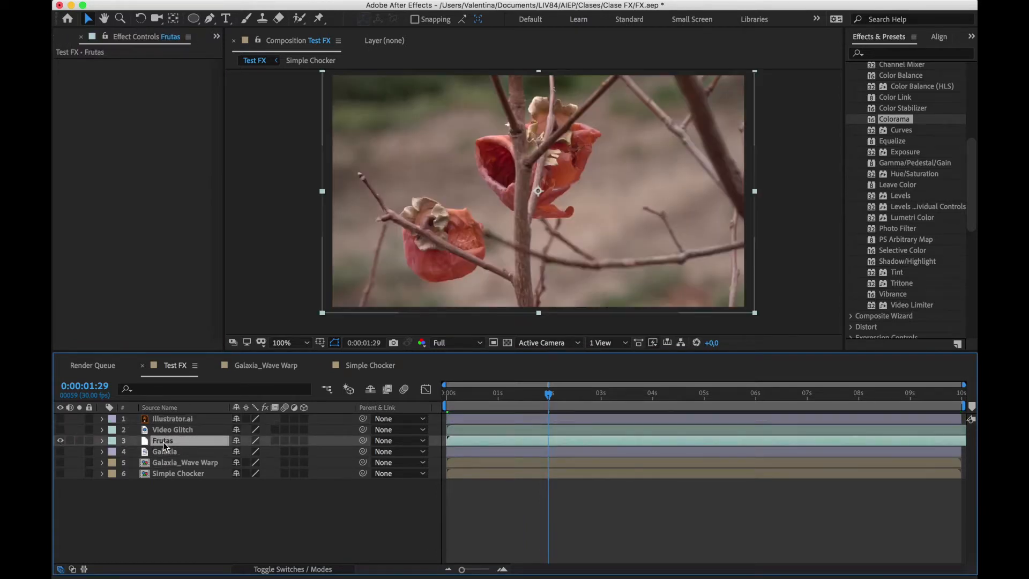
key(super+v)
click(114, 212)
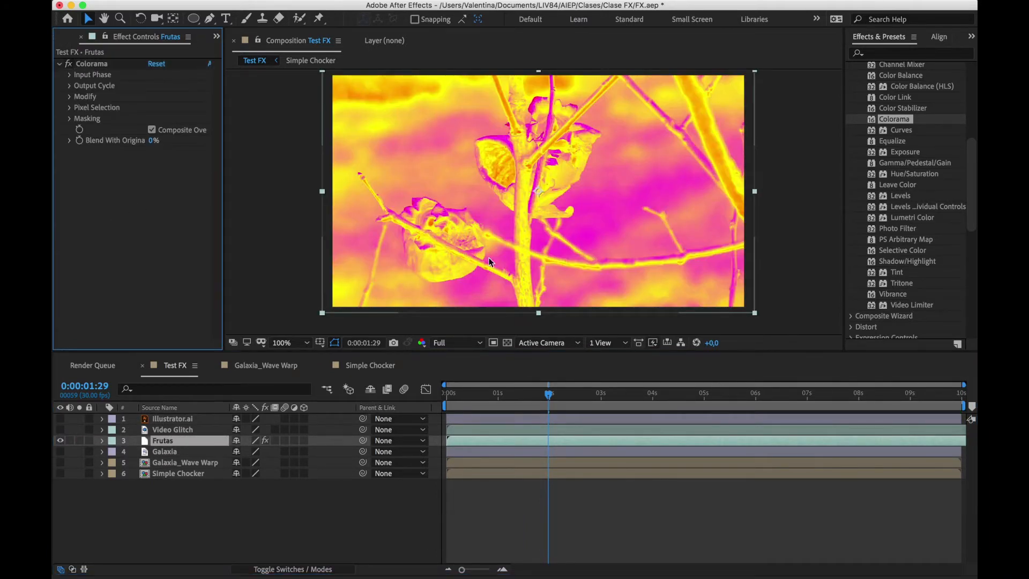
Shift the magenta and red markers of Colorama's Output Cycle on Frutas, and delete the Colorama effect from the layer
click(70, 86)
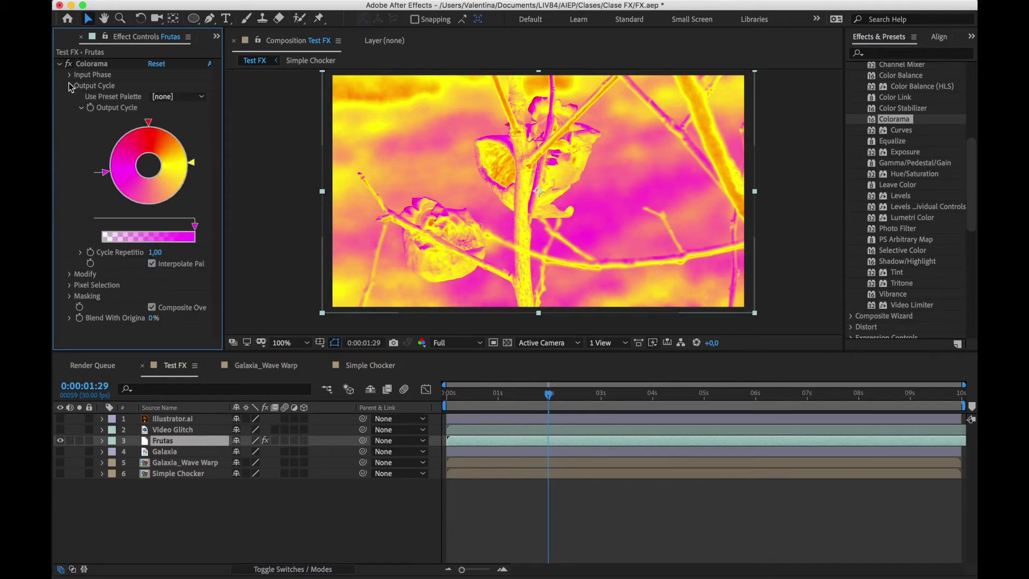
click(108, 189)
drag(107, 186, 107, 188)
drag(149, 123, 91, 64)
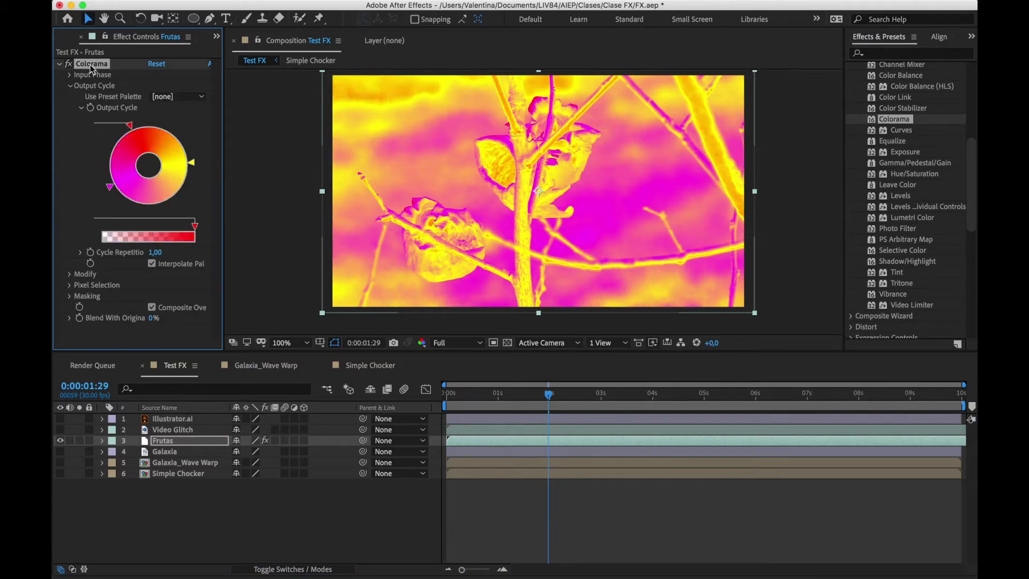
key(Delete)
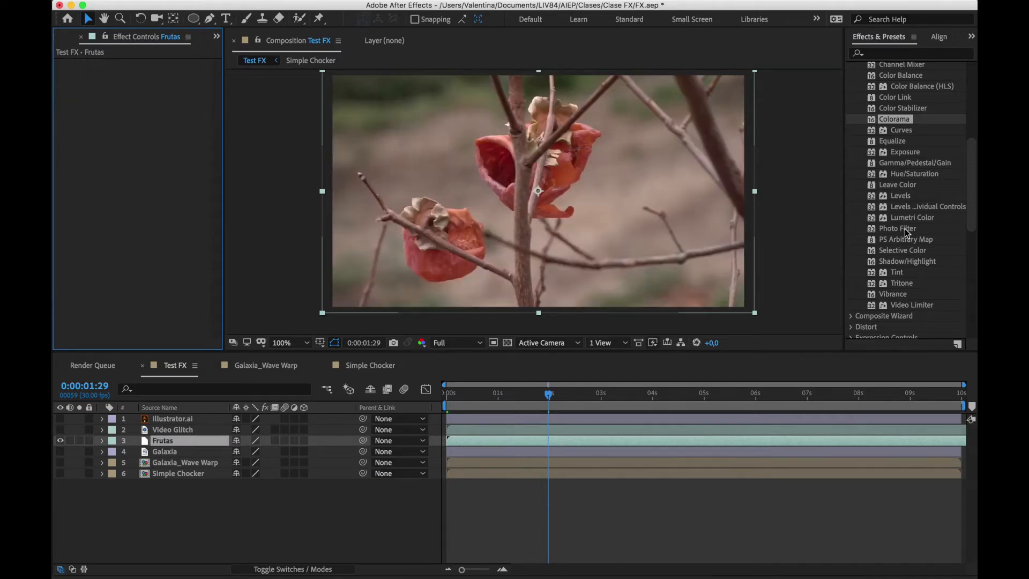
Collapse the Color Correction effects category and expand the Distort category
click(906, 273)
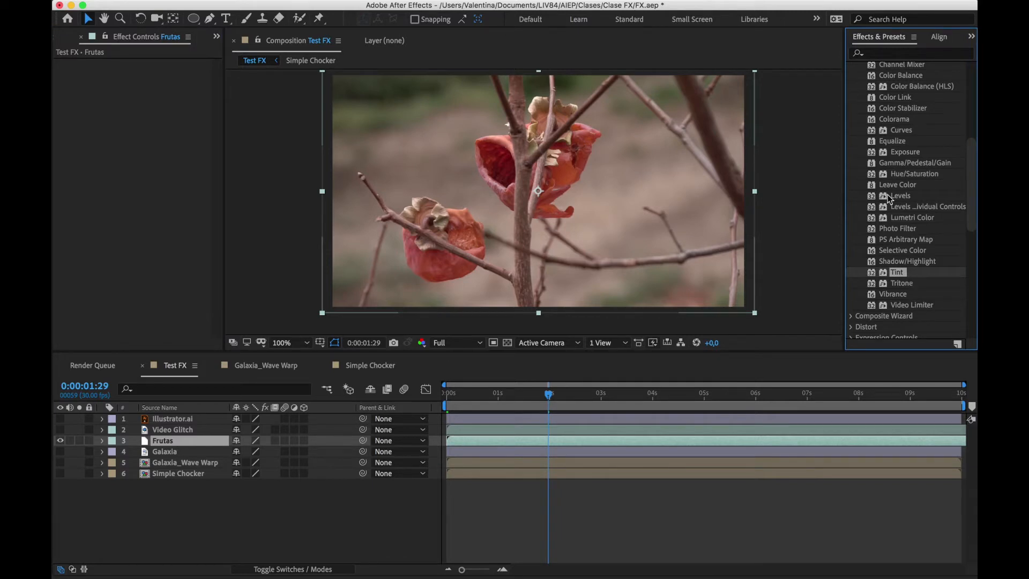
scroll(889, 199, up, 8)
click(852, 144)
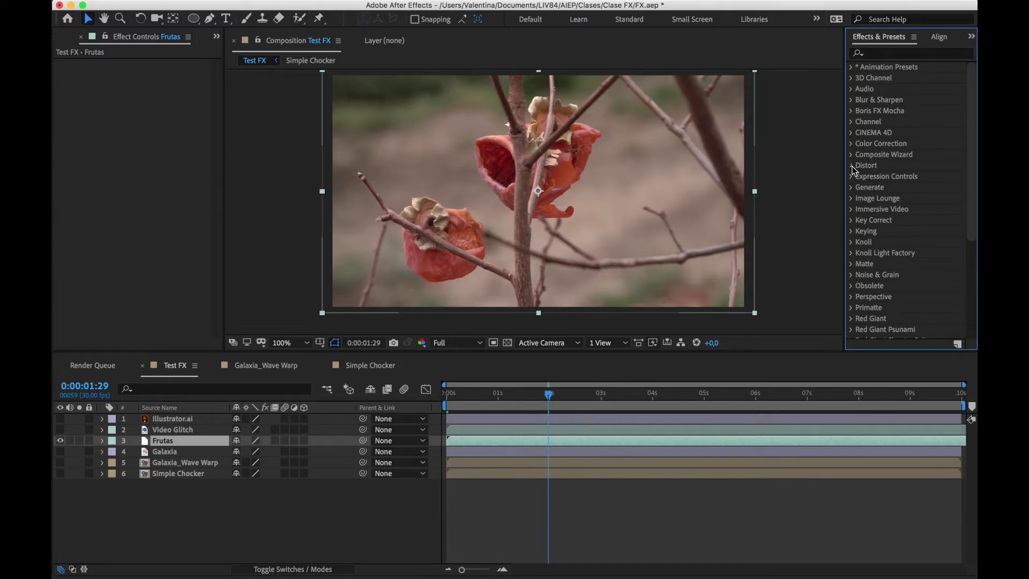
click(853, 166)
scroll(853, 169, down, 4)
scroll(854, 171, up, 1)
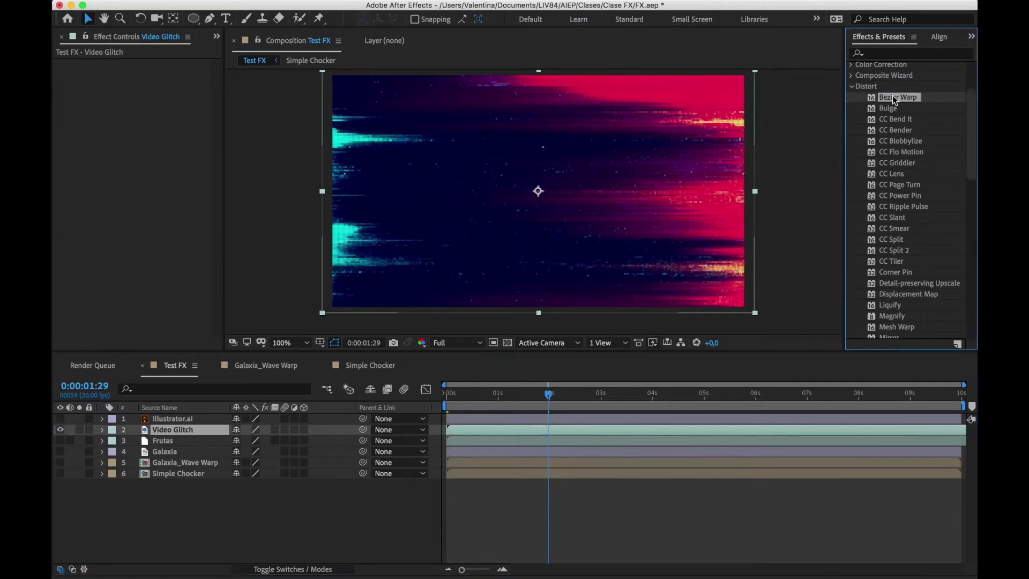
Apply Bezier Warp to the Video Glitch layer and pull its upper-right vertex inward to about 3280, 377, curving the adjoining edges
drag(893, 97, 583, 430)
scroll(634, 154, down, 1)
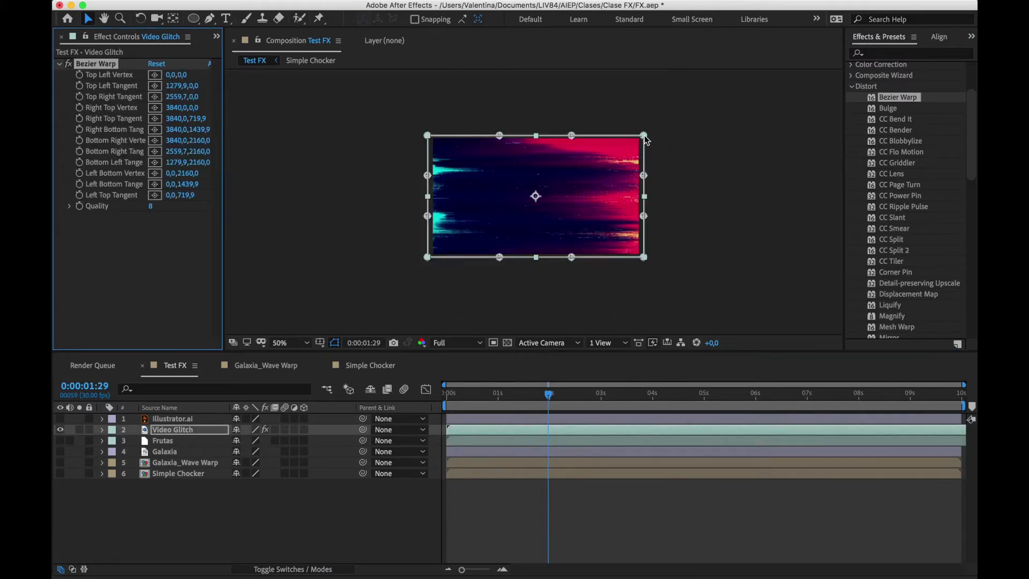
drag(644, 137, 612, 157)
drag(572, 136, 568, 167)
drag(644, 176, 620, 195)
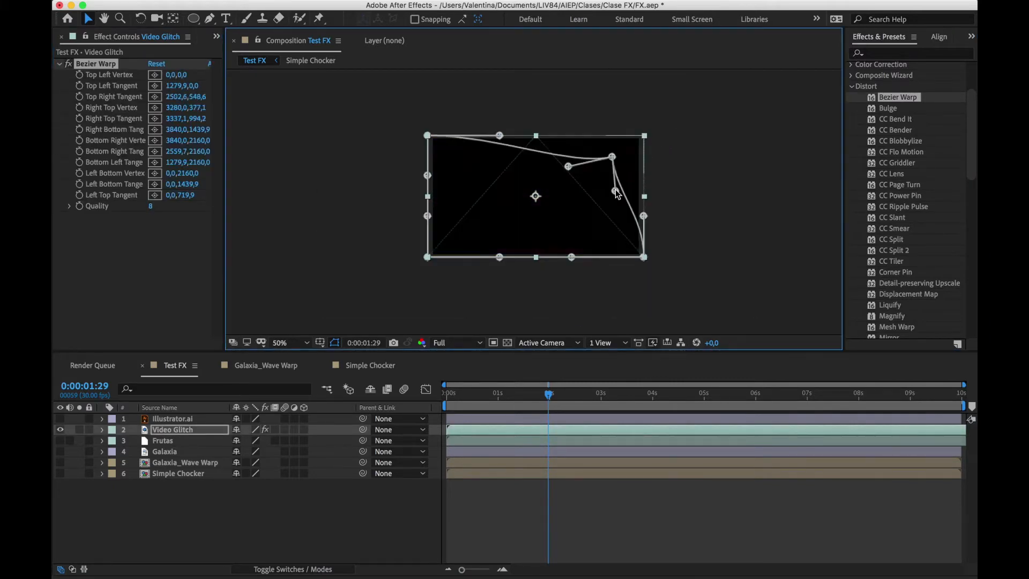
click(708, 232)
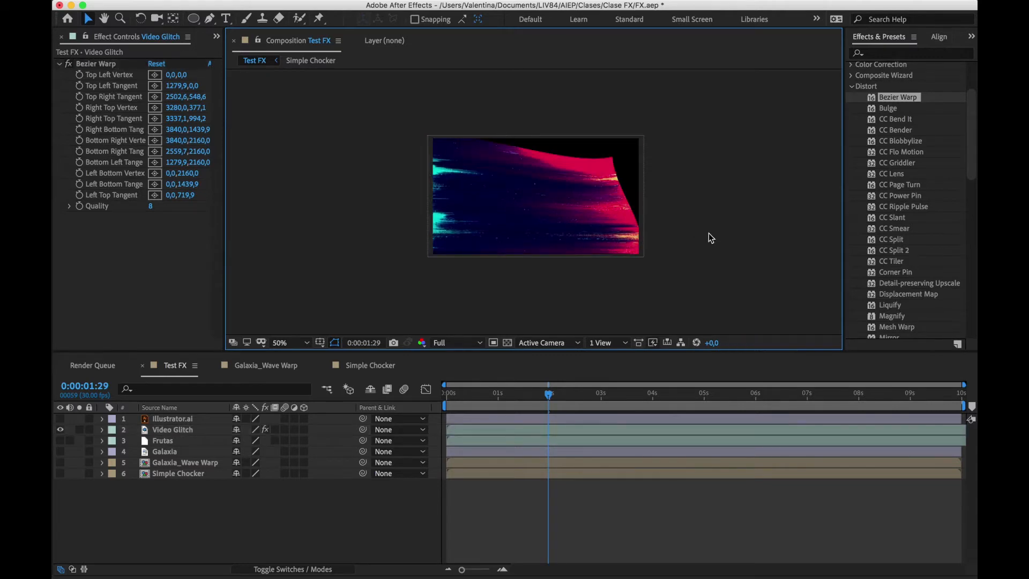
click(623, 249)
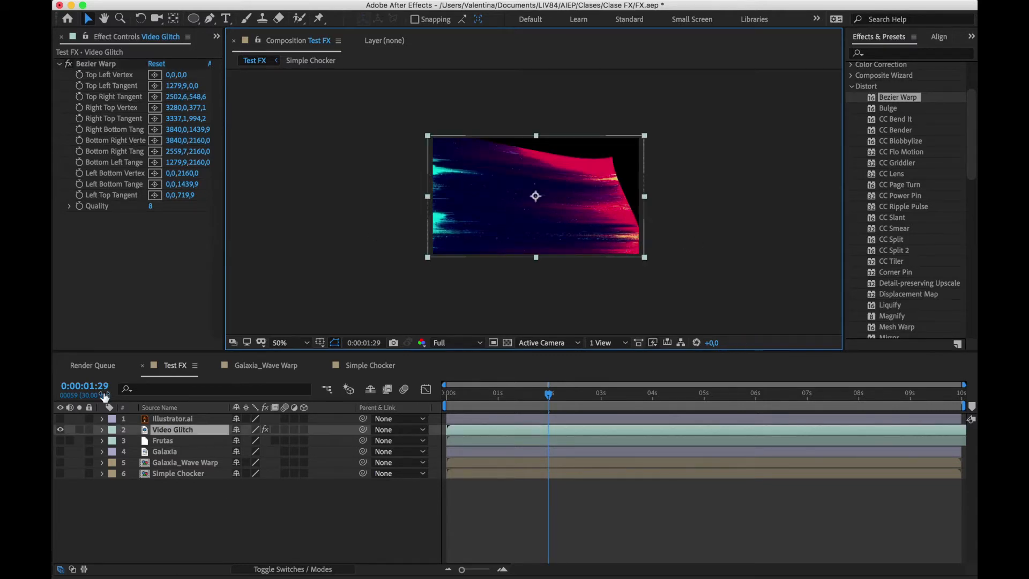
Pull Bezier Warp's lower-right vertex inward to about 2937, 1851, bend the right edge inward, and delete the effect
click(96, 64)
drag(644, 257, 559, 235)
drag(644, 216, 572, 188)
click(571, 278)
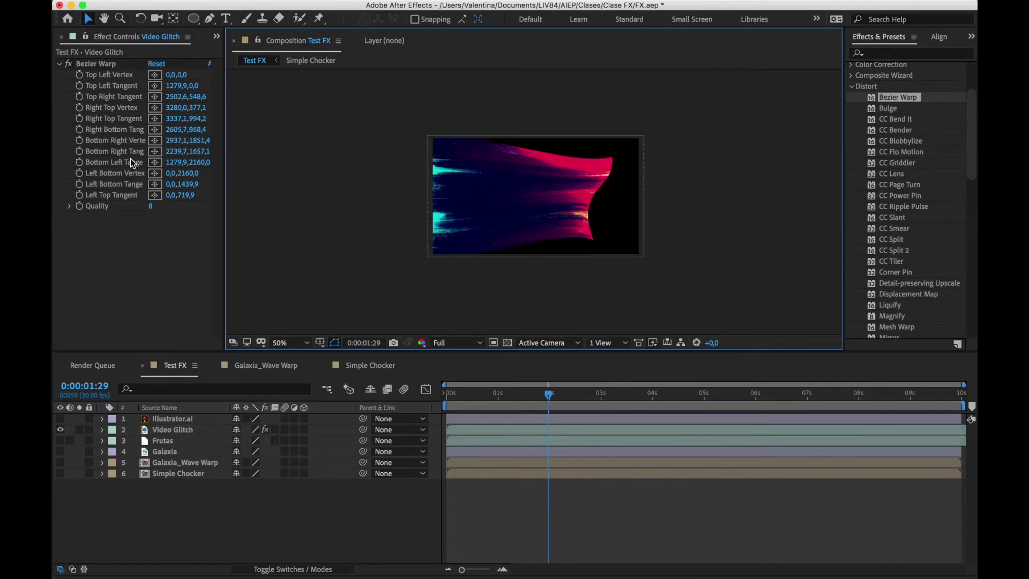
click(97, 64)
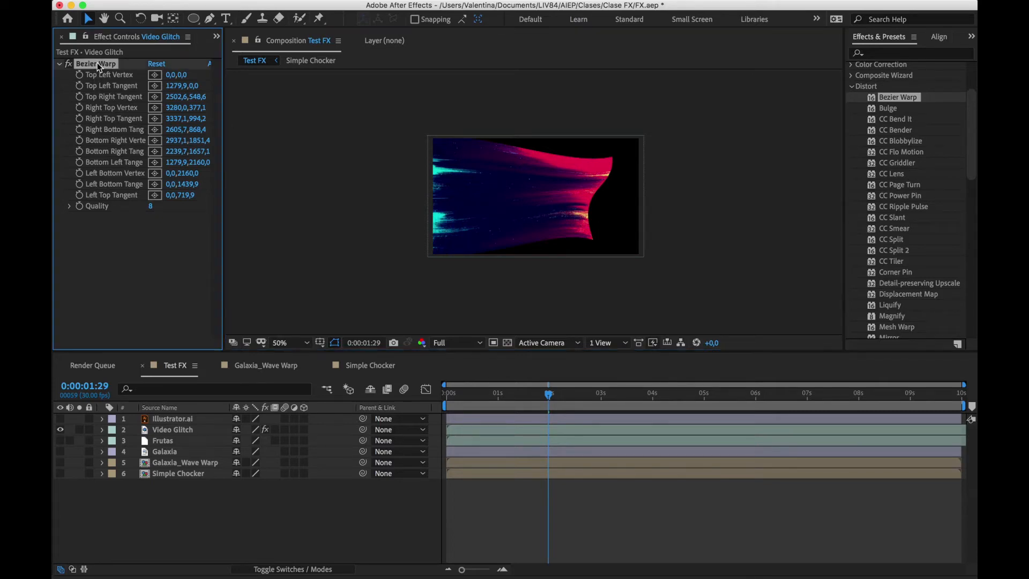
key(Delete)
Apply Mesh Warp to the Video Glitch layer and set its grid to 3 rows and 3 columns
scroll(876, 241, down, 5)
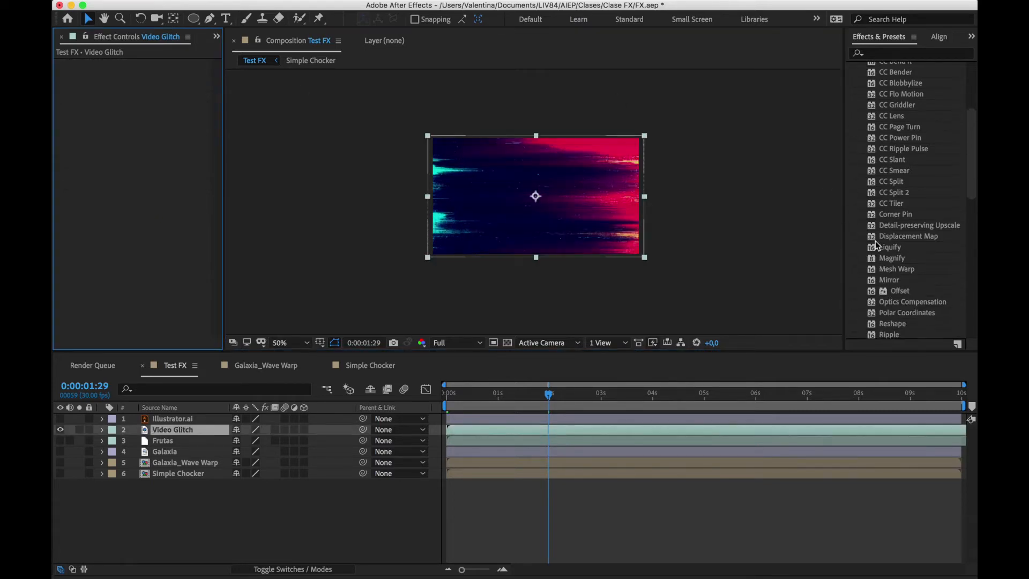
drag(893, 257, 567, 248)
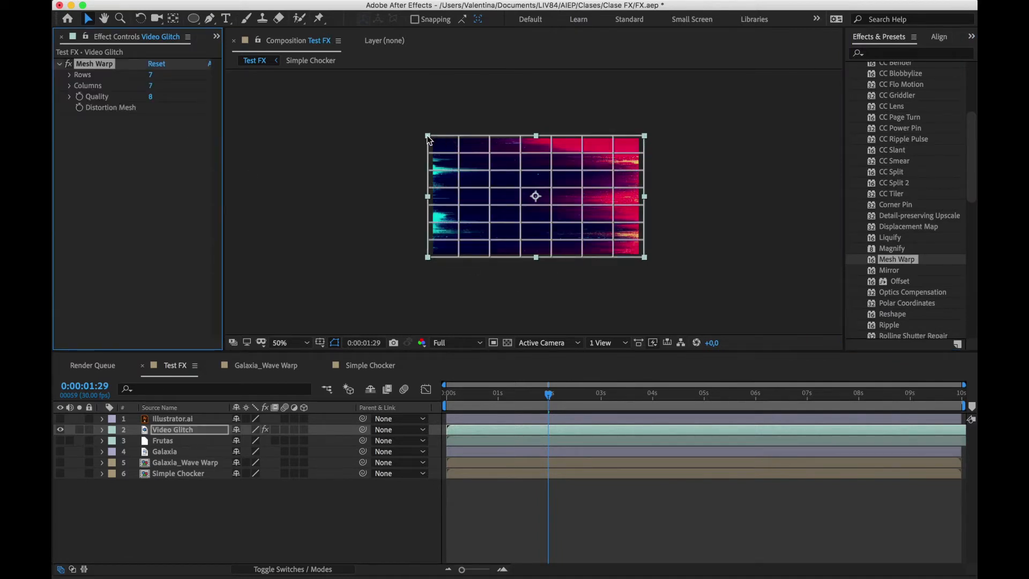
click(459, 136)
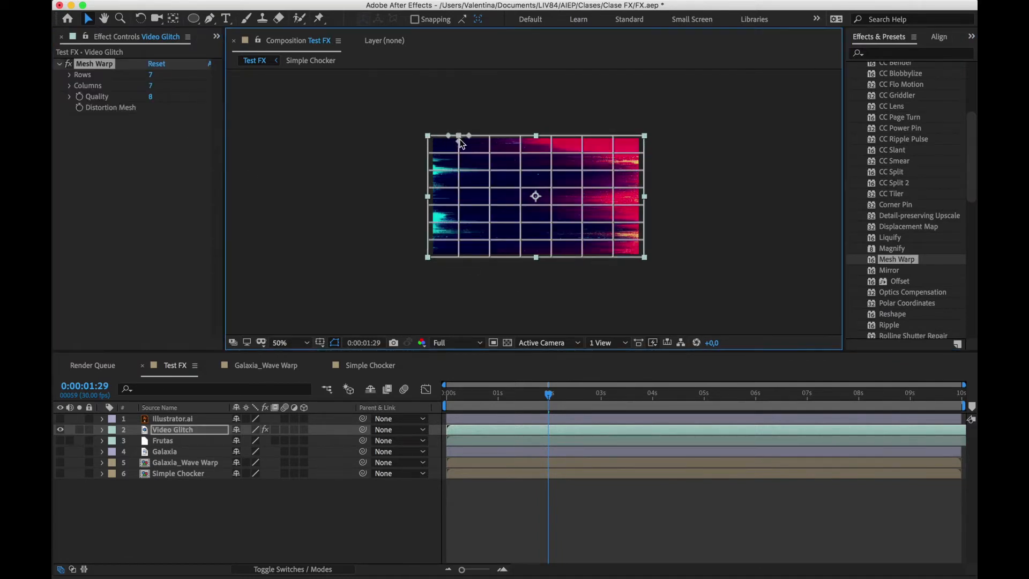
click(488, 155)
click(151, 76)
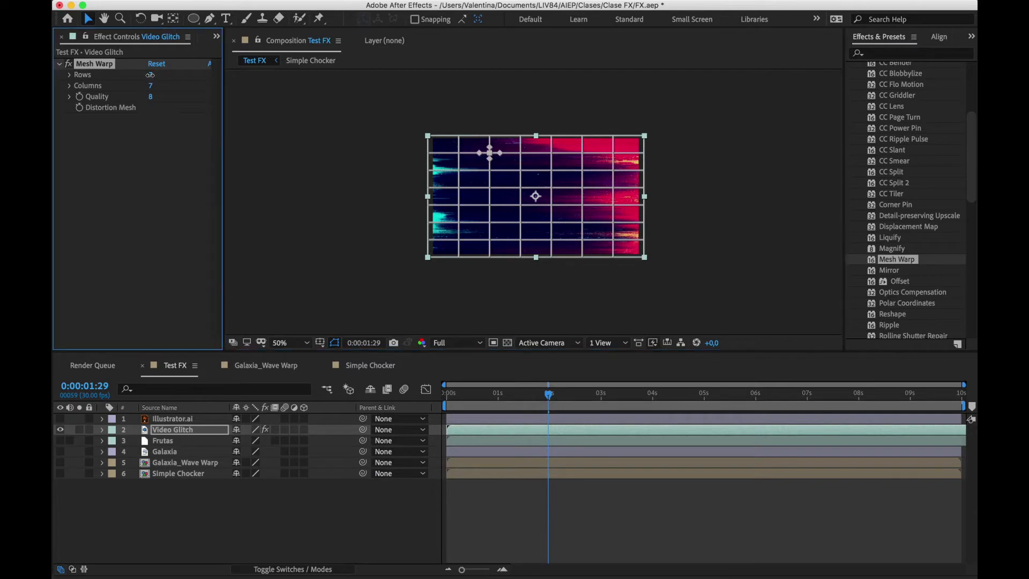
text(3)
key(Return)
click(150, 85)
text(3)
key(Return)
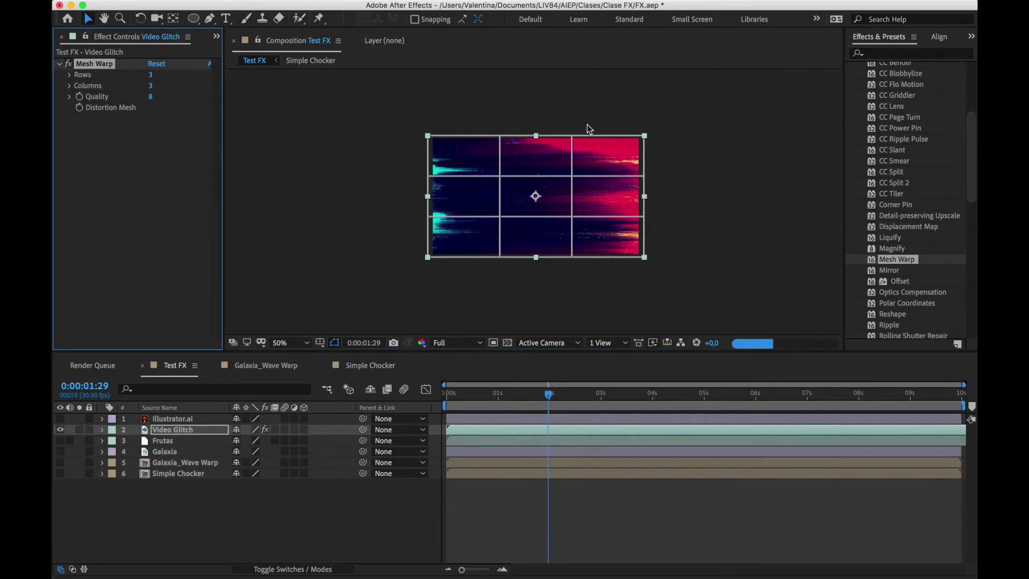
Bend the top, right and bottom edges of Video Glitch inward with the mesh points, and delete the Mesh Warp effect
click(500, 137)
drag(500, 136, 500, 156)
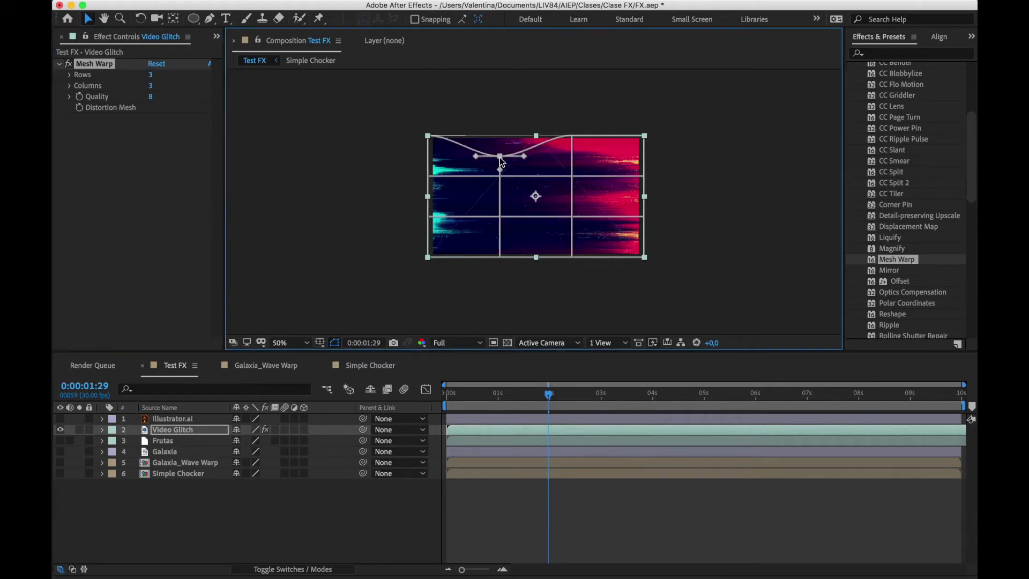
drag(571, 136, 571, 194)
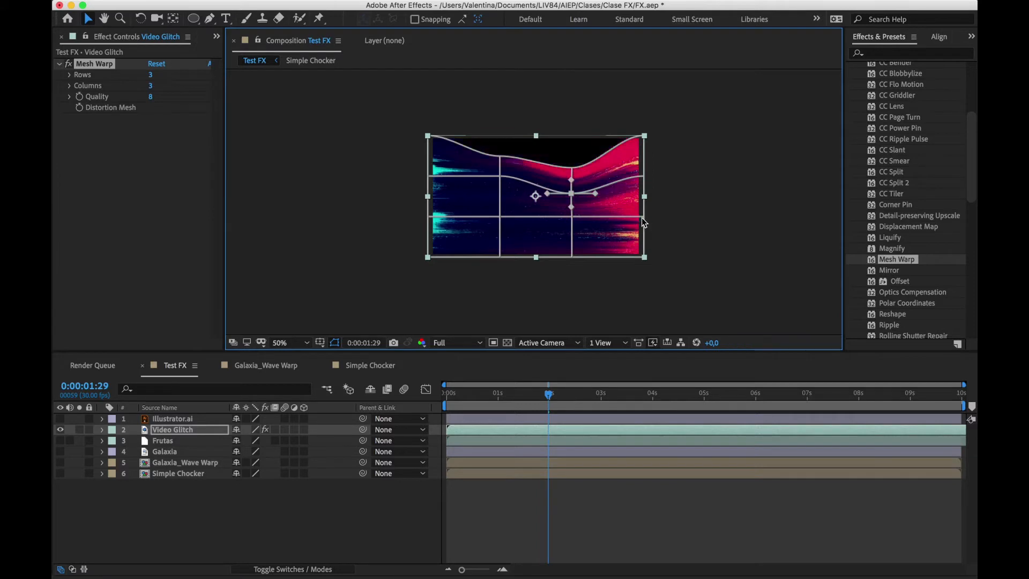
drag(644, 216, 625, 217)
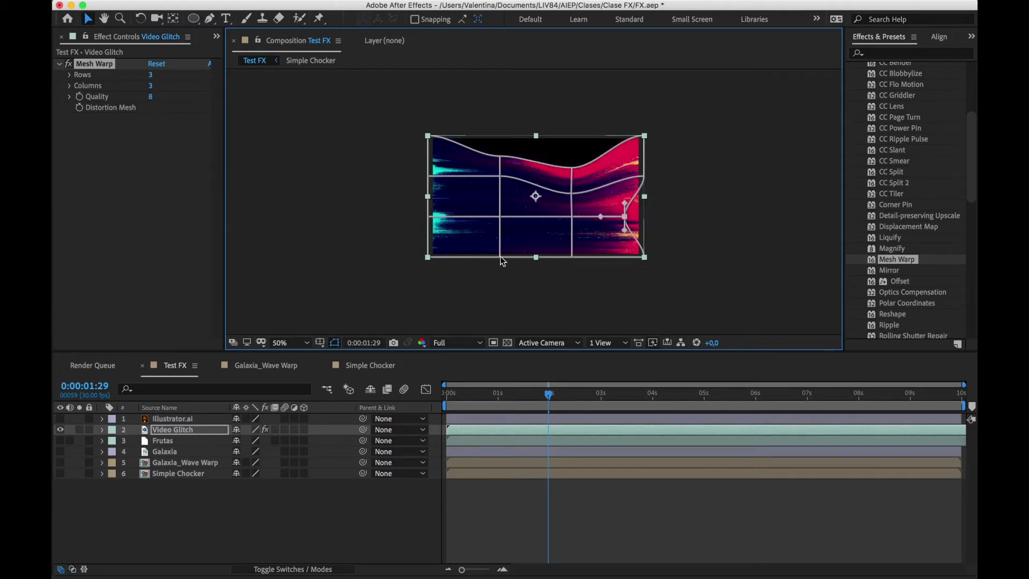
drag(500, 258, 498, 238)
click(491, 297)
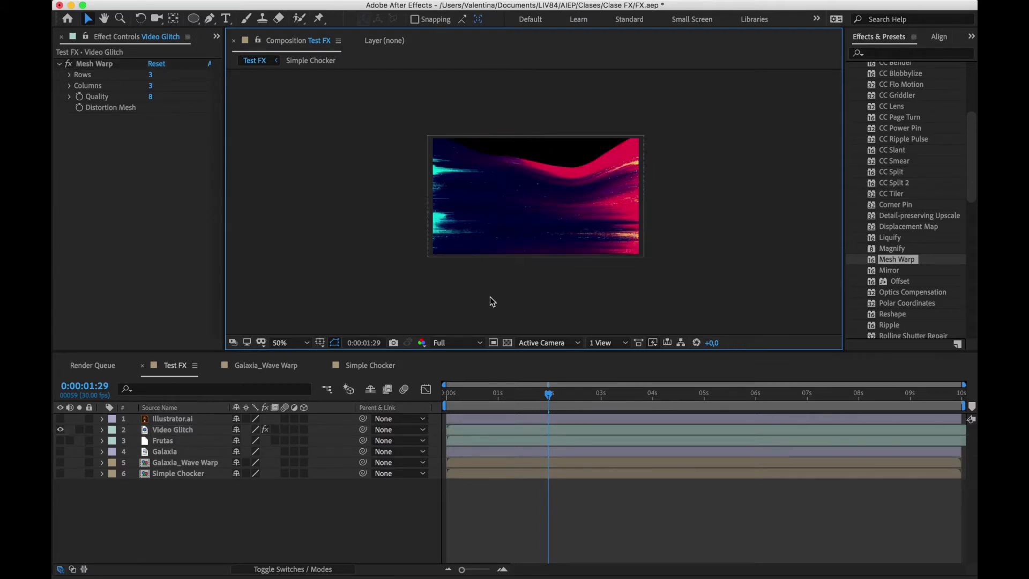
click(101, 64)
key(Delete)
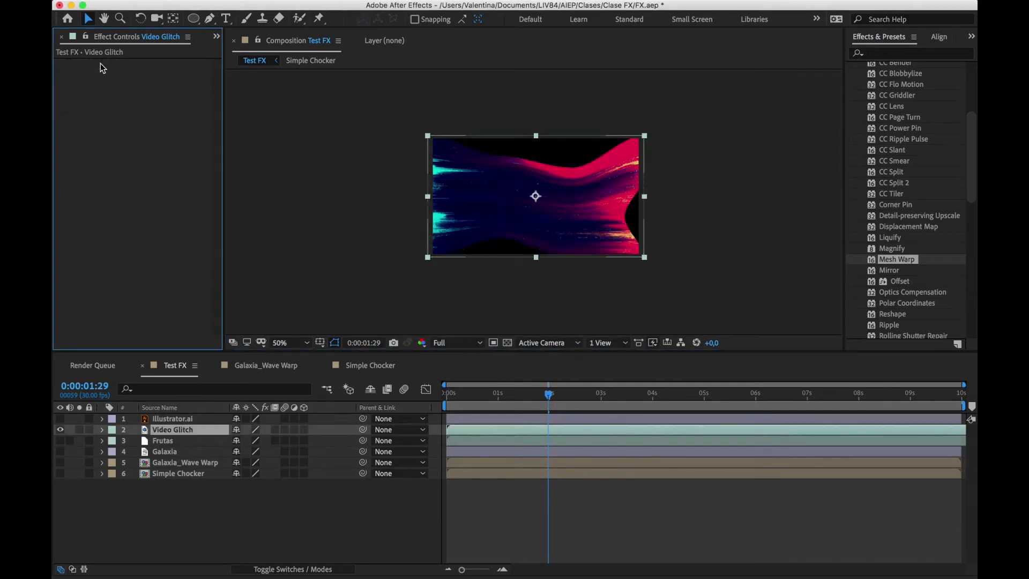
Try CC Lens on the Frutas layer with its Size reduced to 34, and delete the effect
scroll(888, 112, up, 3)
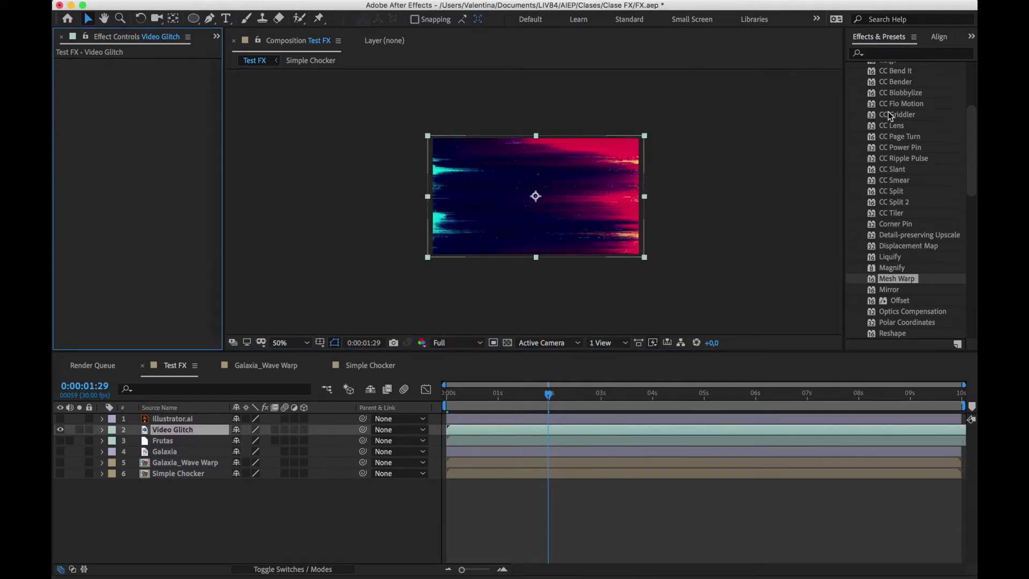
click(894, 158)
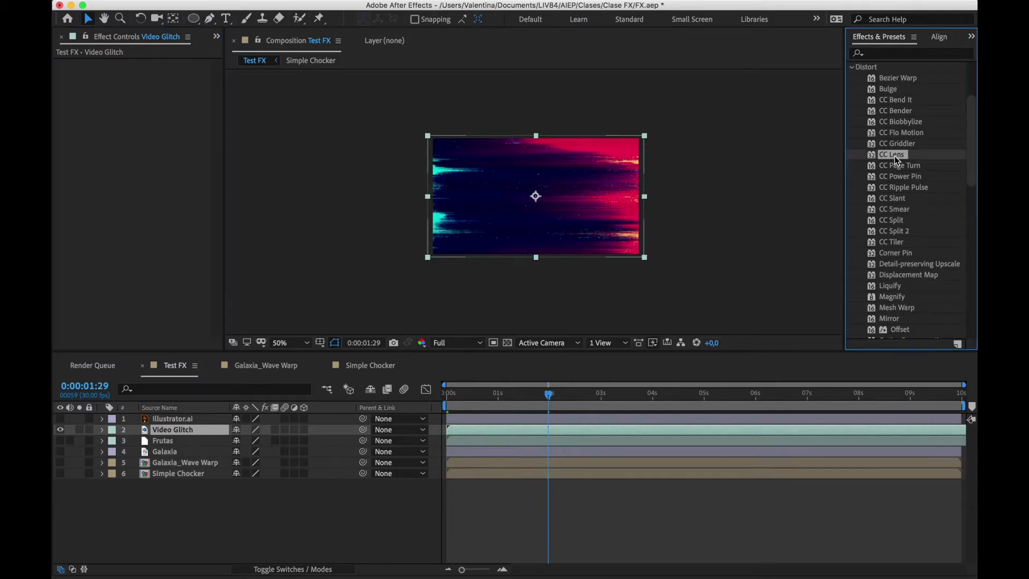
key(ctrl+Down)
drag(896, 154, 585, 205)
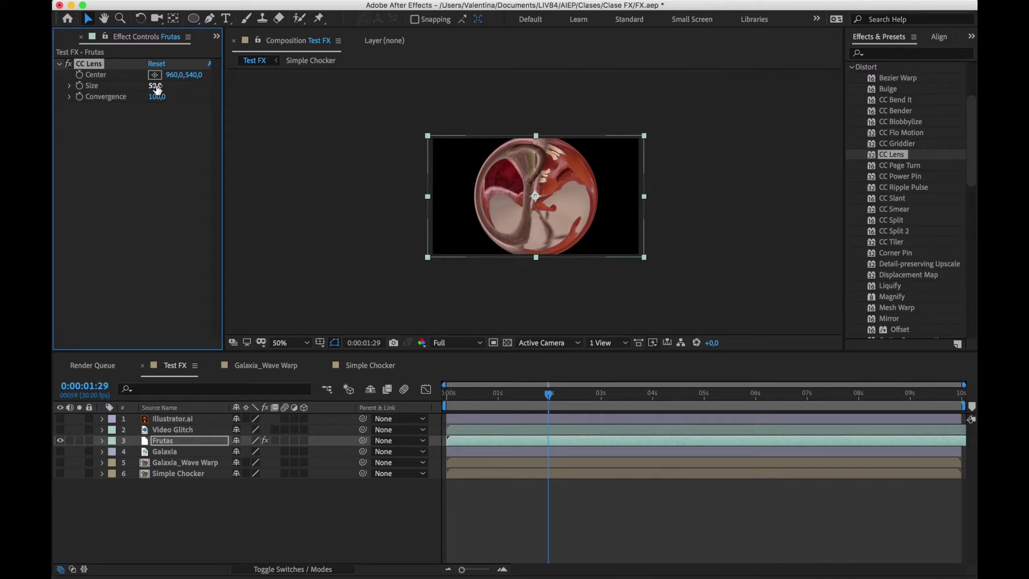
mouse_move(160, 86)
mouse_down()
mouse_move(129, 89)
mouse_move(245, 70)
mouse_move(150, 93)
mouse_up()
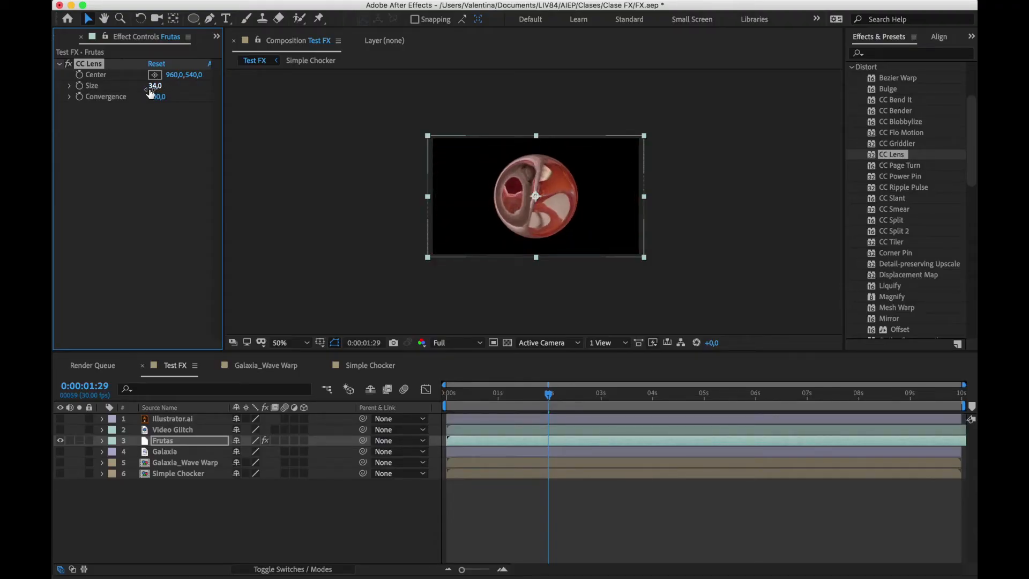
key(Delete)
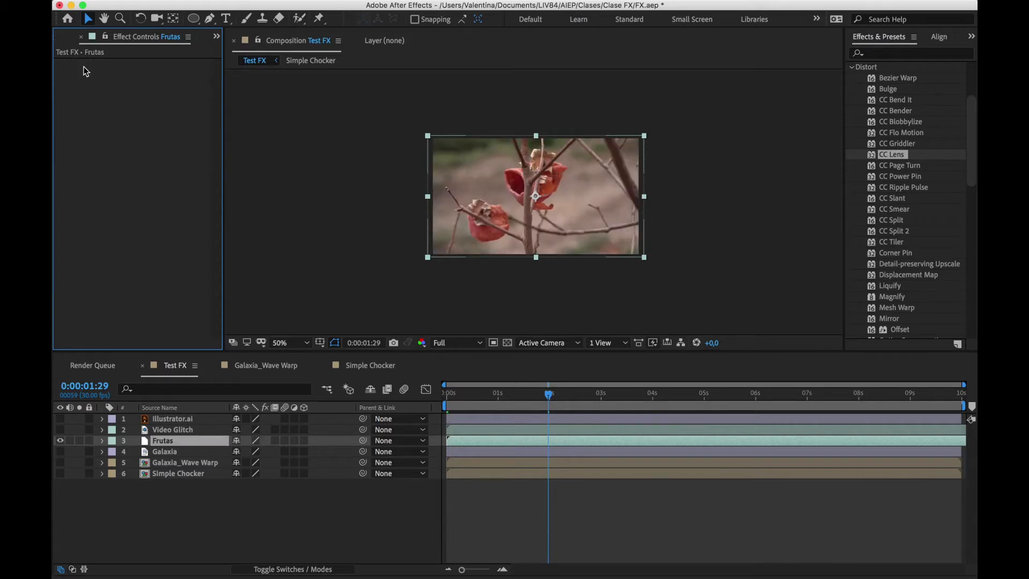
Hide the Frutas layer, and show and select the Illustrator.ai layer
click(913, 170)
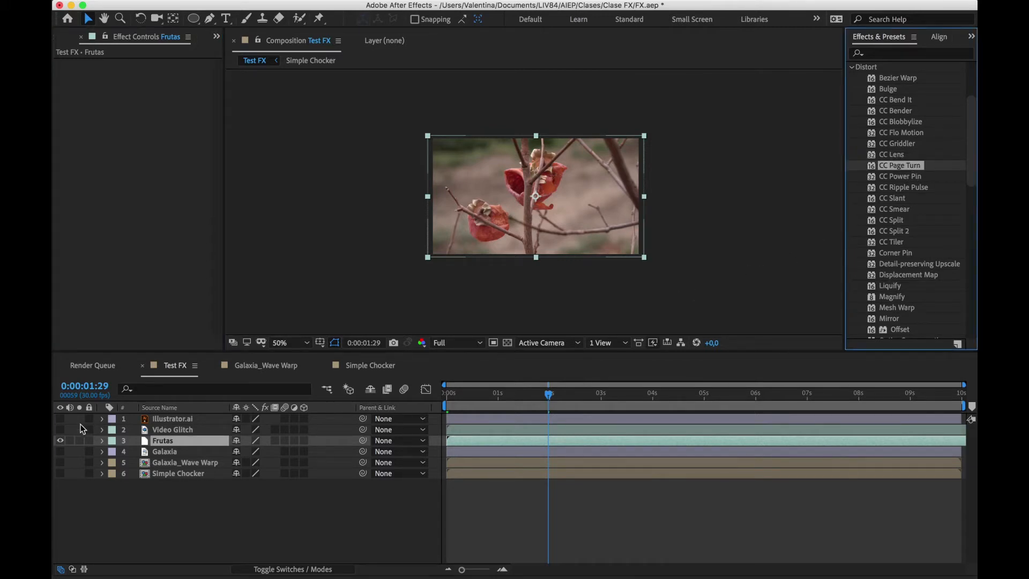
click(63, 427)
click(60, 419)
click(60, 440)
click(161, 419)
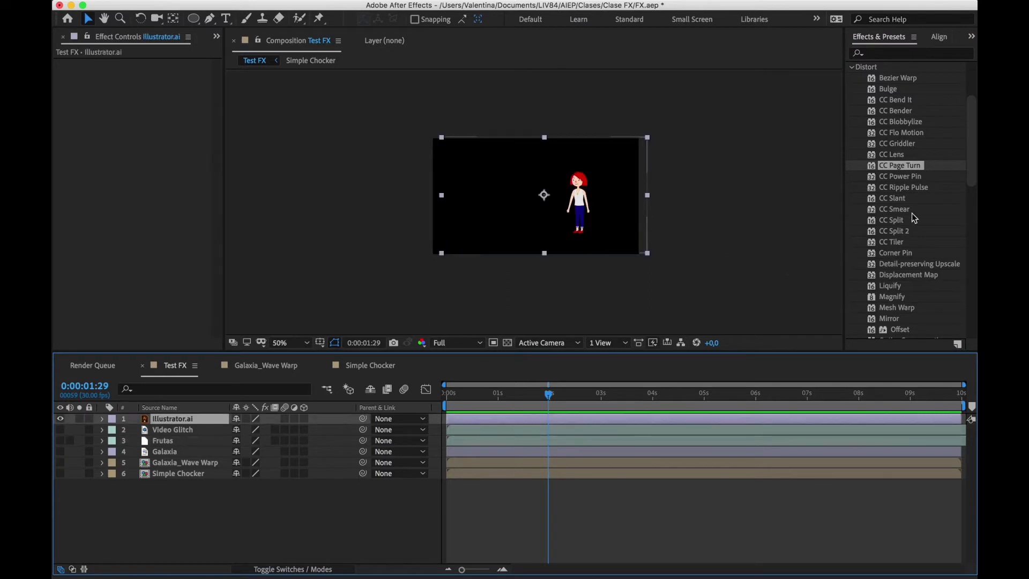
Apply CC Tiler to the Illustrator.ai layer, reduce its Scale to 29%, and delete the effect
drag(893, 242, 602, 425)
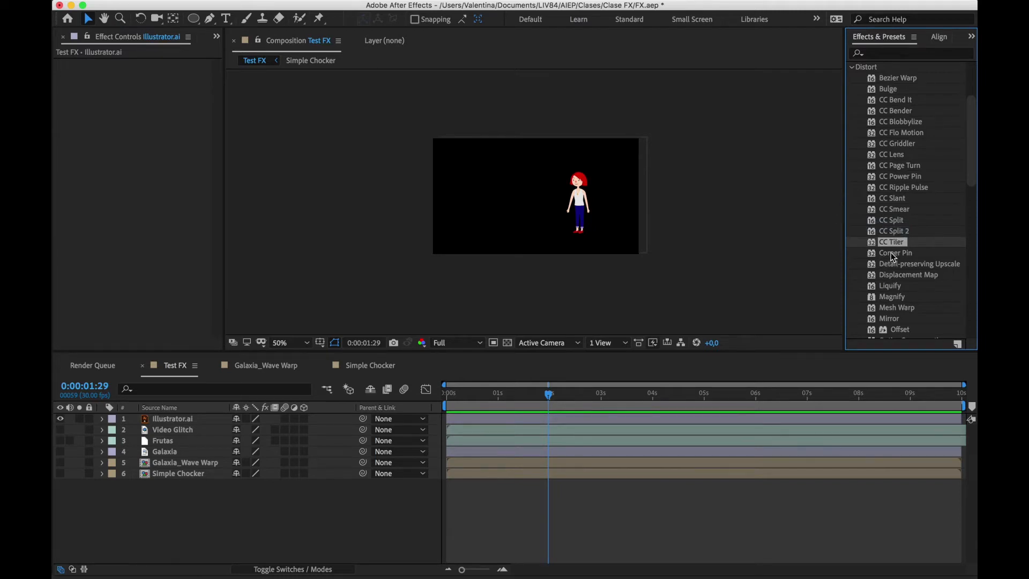
drag(896, 243, 542, 423)
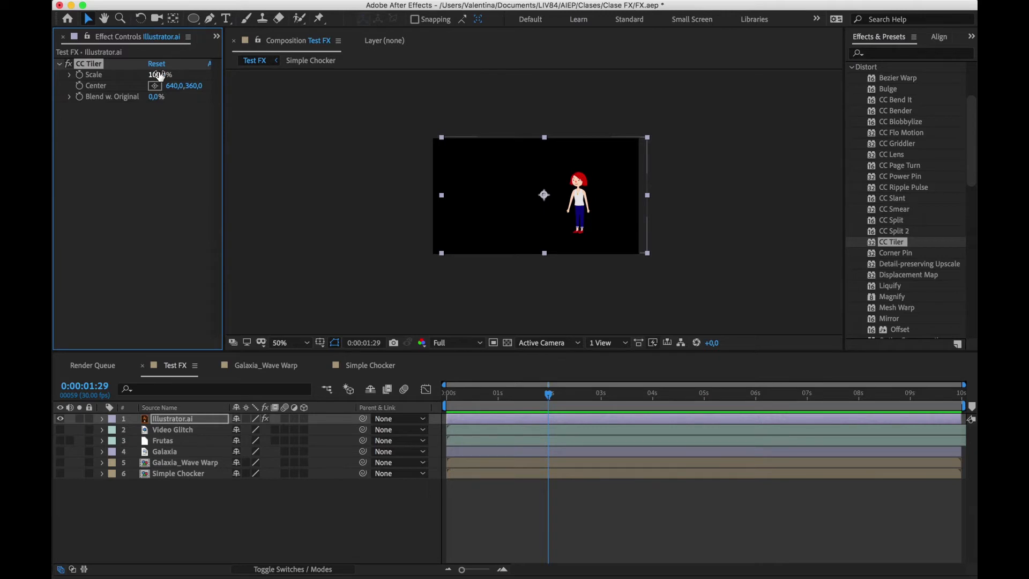
drag(160, 76, 119, 80)
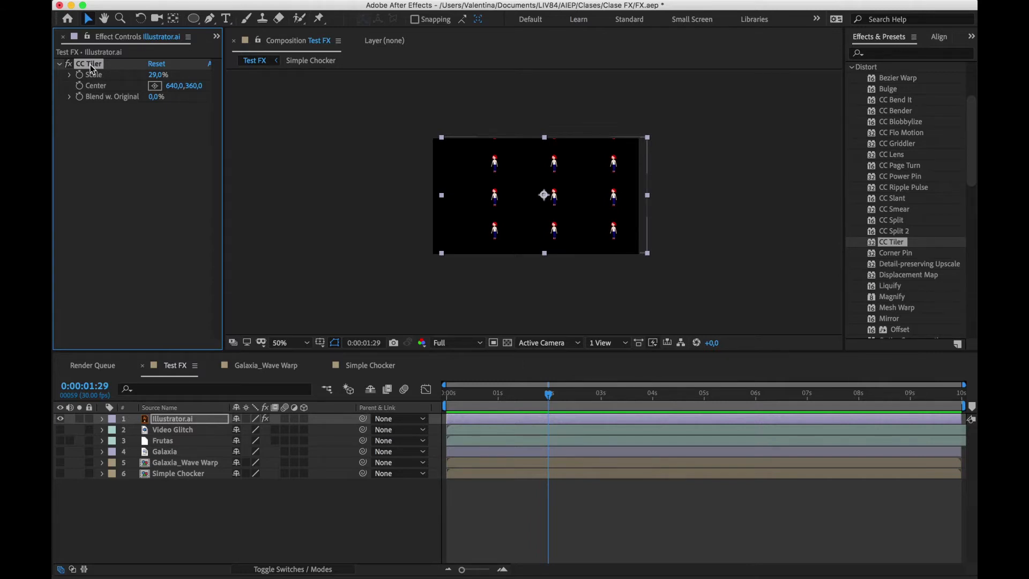
key(Delete)
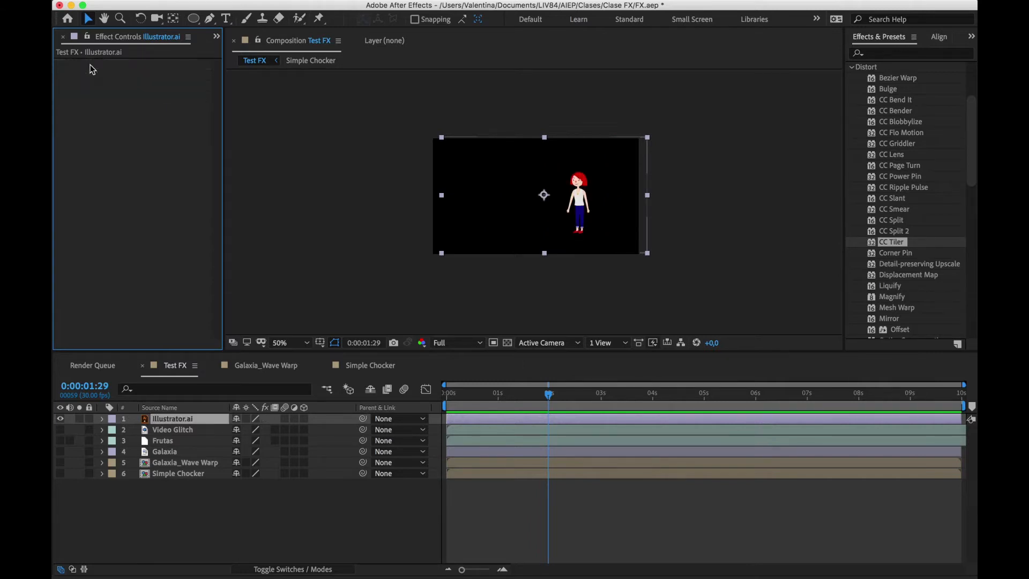
Show the Frutas layer in place of Illustrator.ai and apply the Displacement Map effect to it
alt+click(60, 451)
alt+click(60, 440)
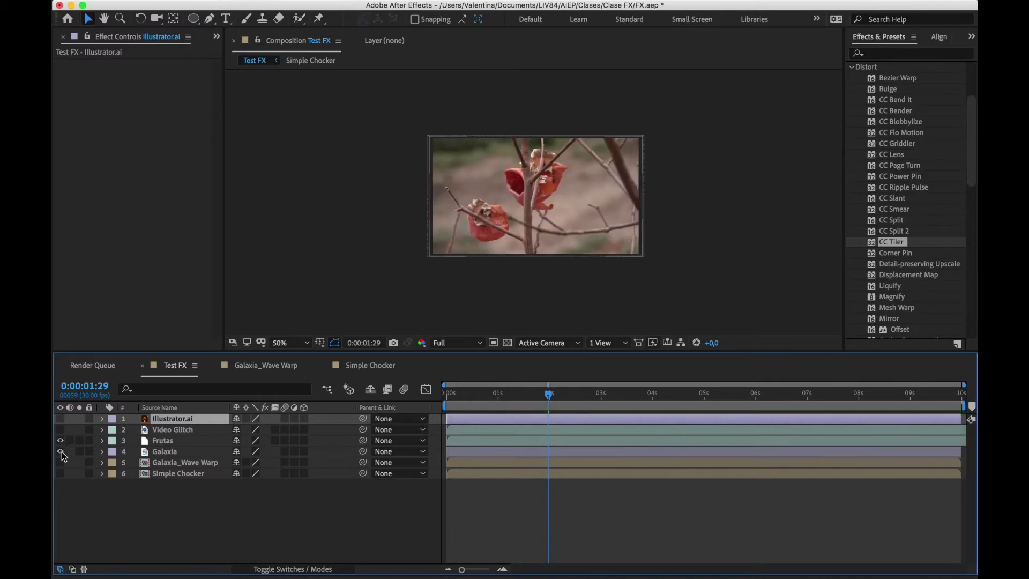
click(168, 442)
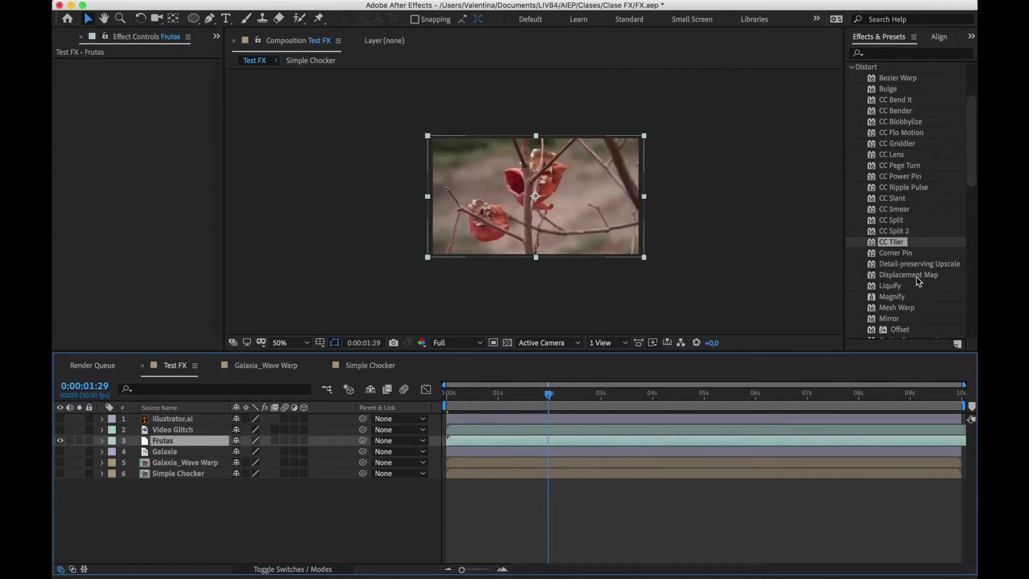
drag(919, 277, 555, 218)
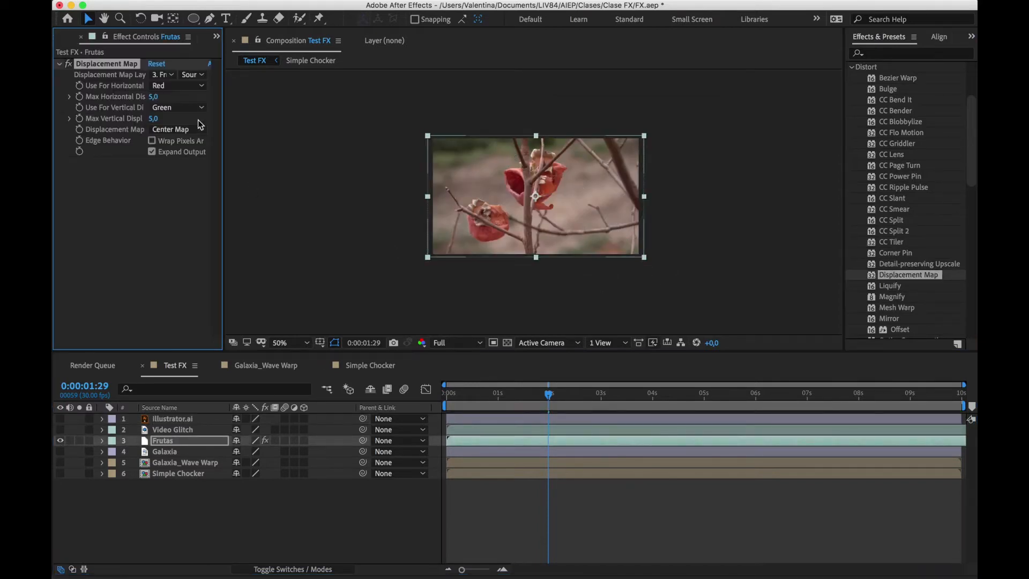
Set the Displacement Map's maximum horizontal displacement to 203 and vertical to 144 on Frutas, and delete the effect
drag(153, 97, 259, 75)
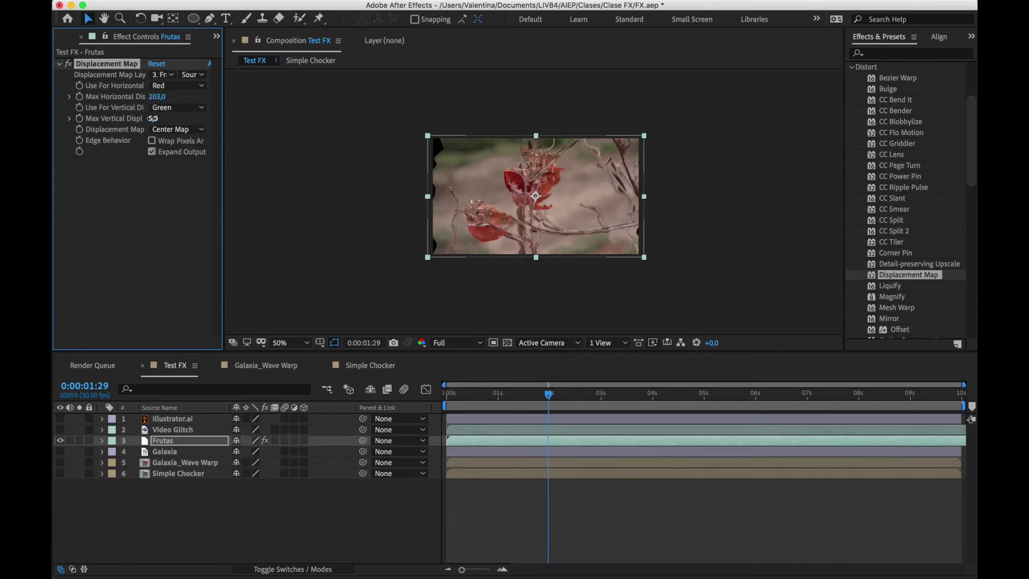
drag(152, 118, 229, 110)
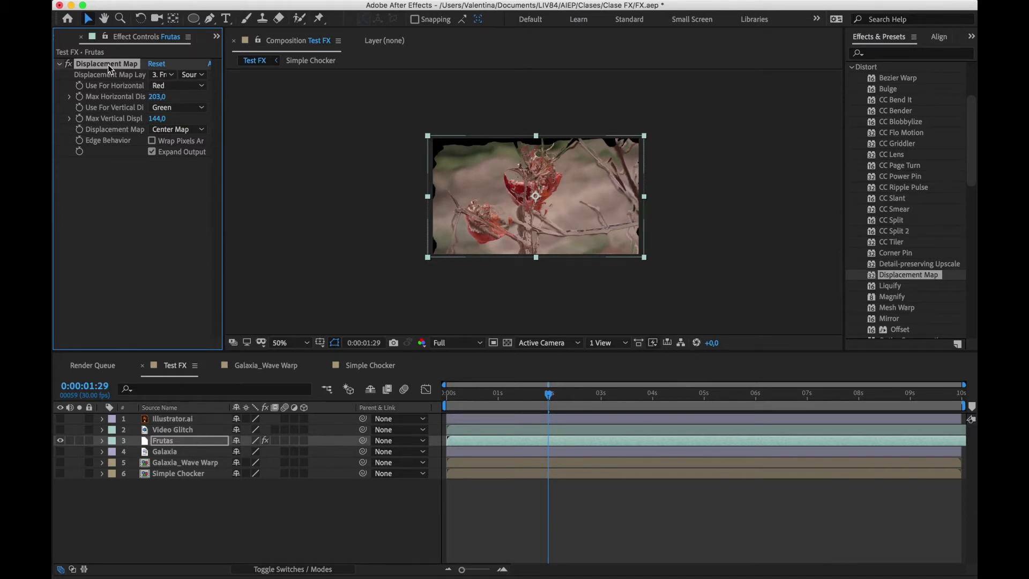
key(Delete)
Try Ripple on the Frutas layer with Radius 77, Wave Width 22.8, Wave Height 180 and varying Ripple Phase, and delete the effect
scroll(900, 289, down, 3)
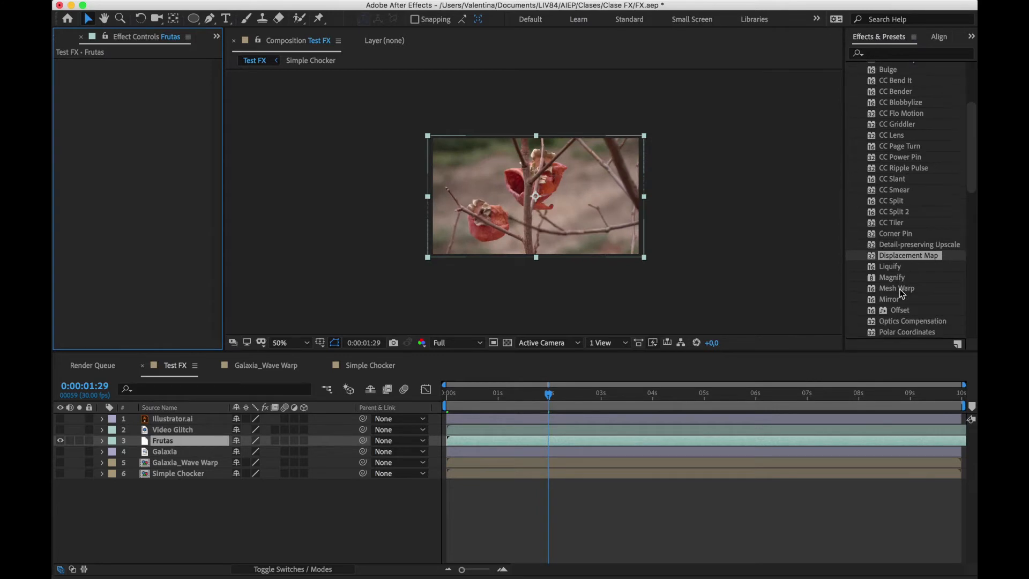
scroll(905, 252, down, 1)
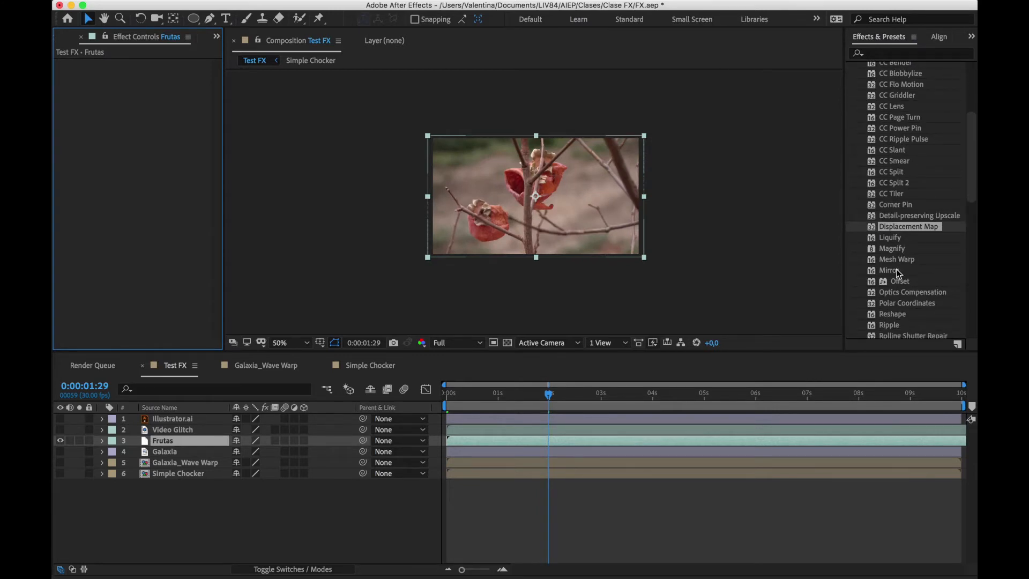
scroll(900, 284, down, 3)
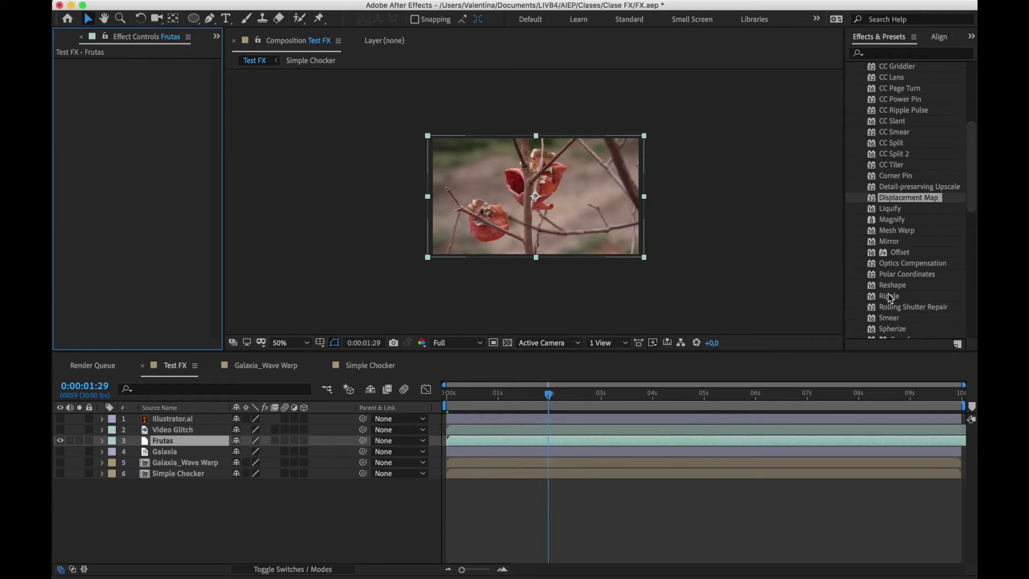
drag(889, 294, 564, 239)
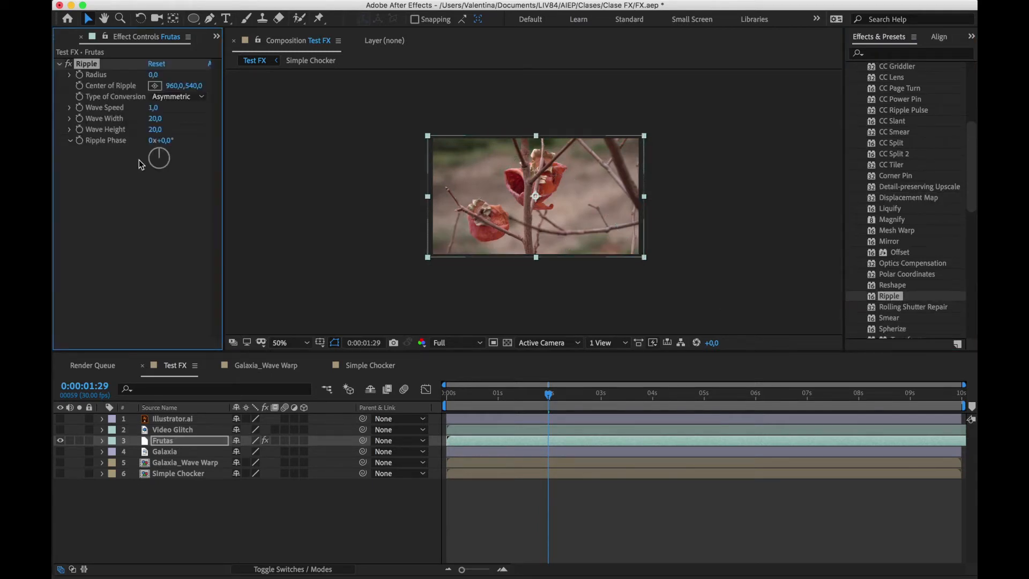
drag(154, 74, 199, 67)
drag(154, 120, 234, 121)
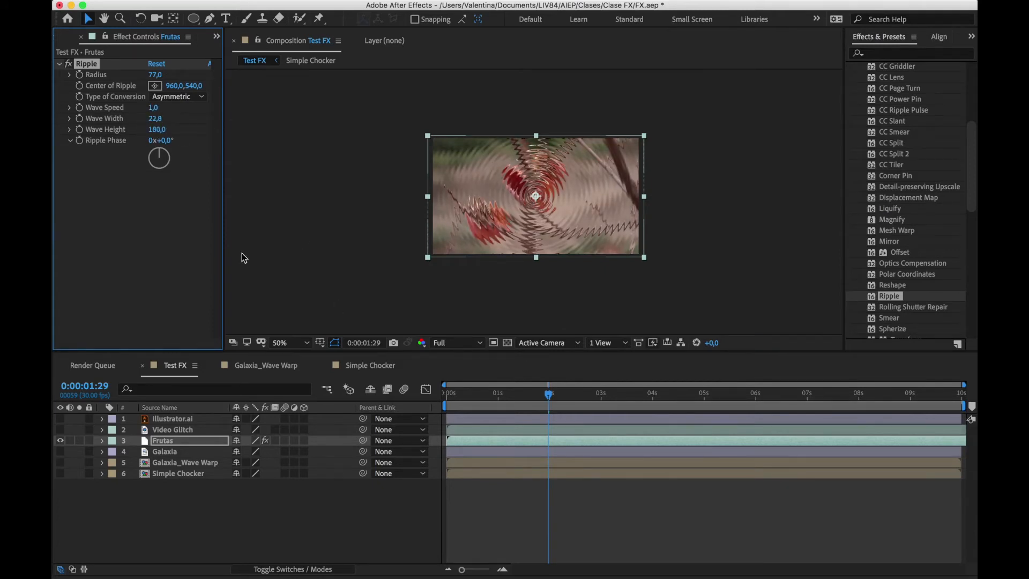
mouse_move(161, 152)
mouse_down()
mouse_move(165, 165)
mouse_move(154, 155)
mouse_up()
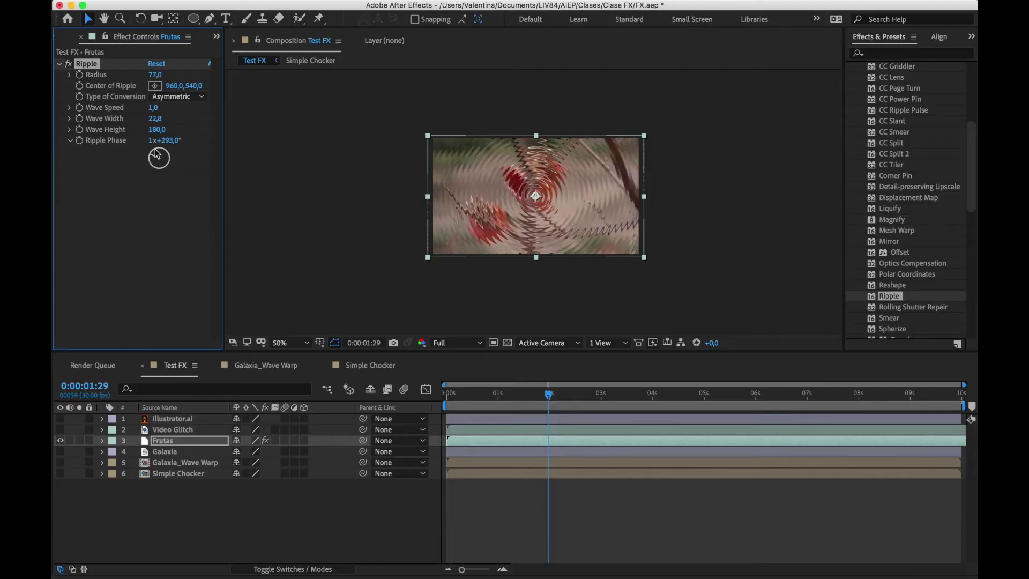
drag(152, 152, 159, 156)
key(Delete)
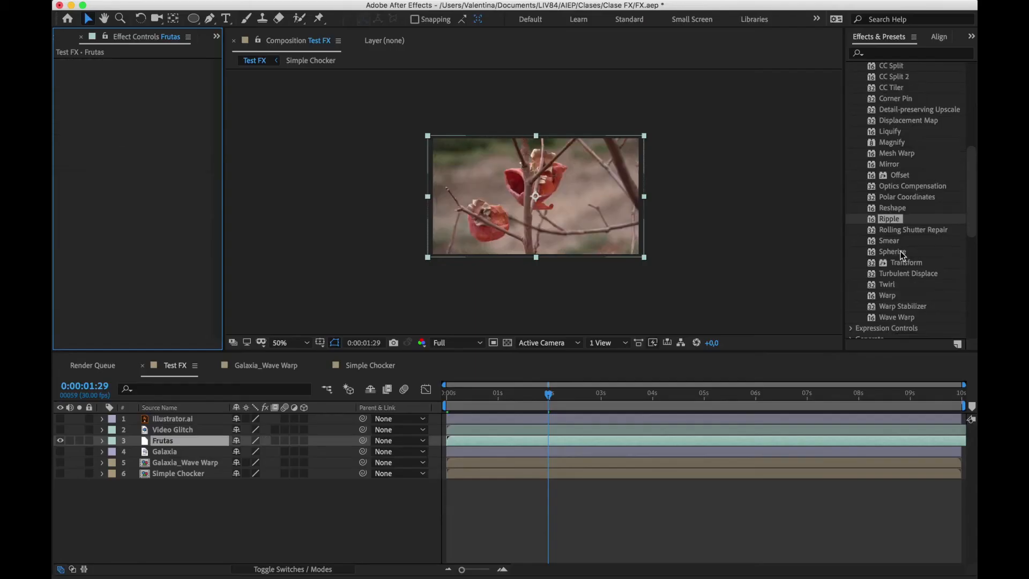
Show and select the Galaxia layer in place of Frutas, and apply the Turbulent Displace effect to it
scroll(904, 256, down, 2)
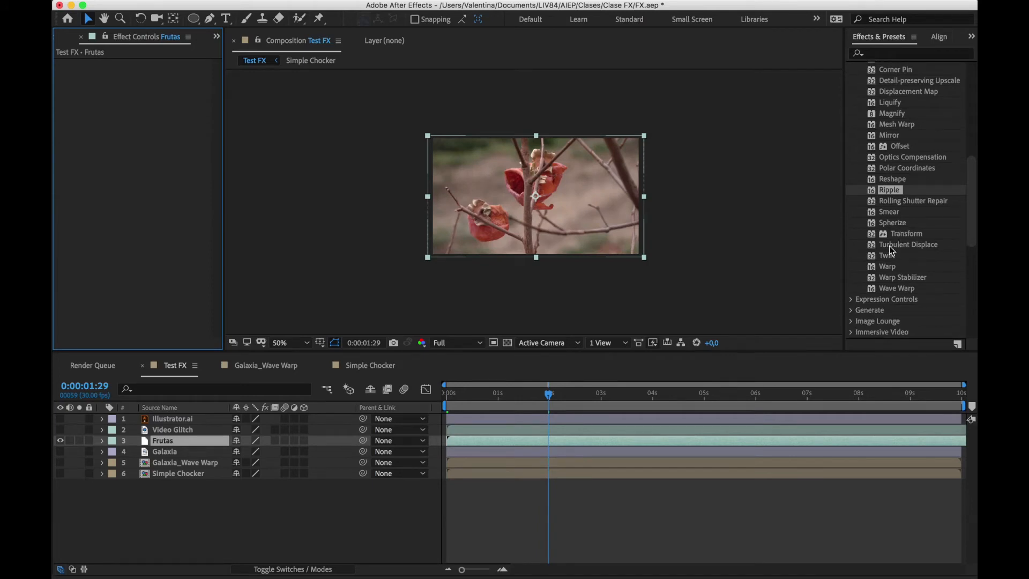
click(897, 245)
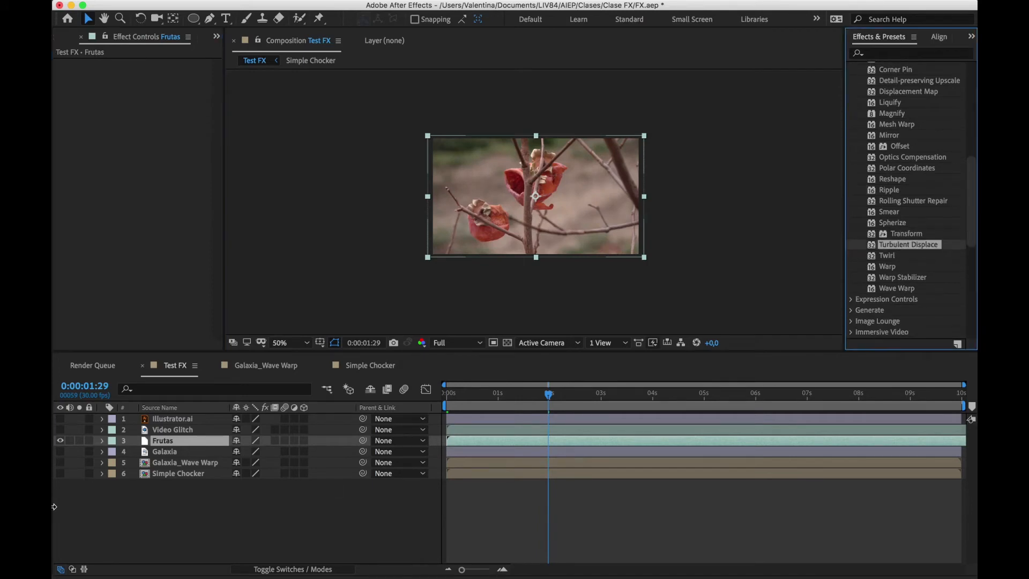
click(60, 441)
click(60, 451)
click(198, 452)
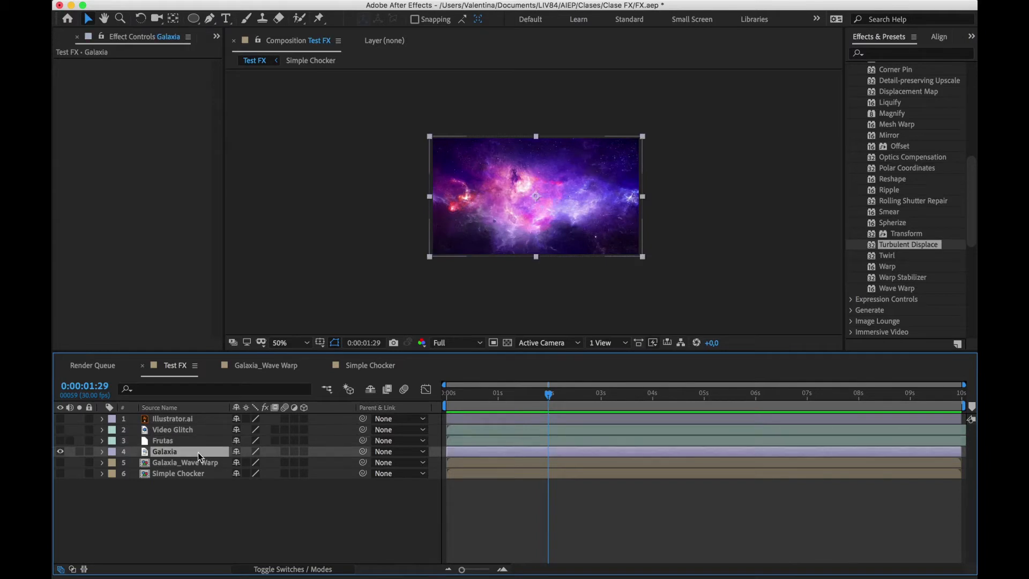
drag(928, 251, 628, 453)
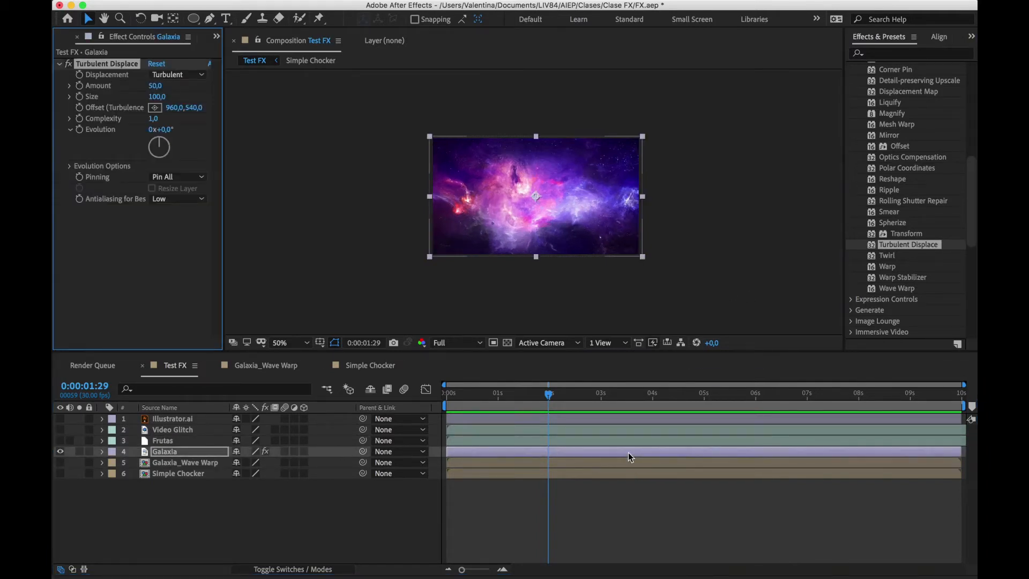
Fit the composition view up to 200%, and set Turbulent Displace's Evolution to 2x+65° and Size to 7
click(302, 342)
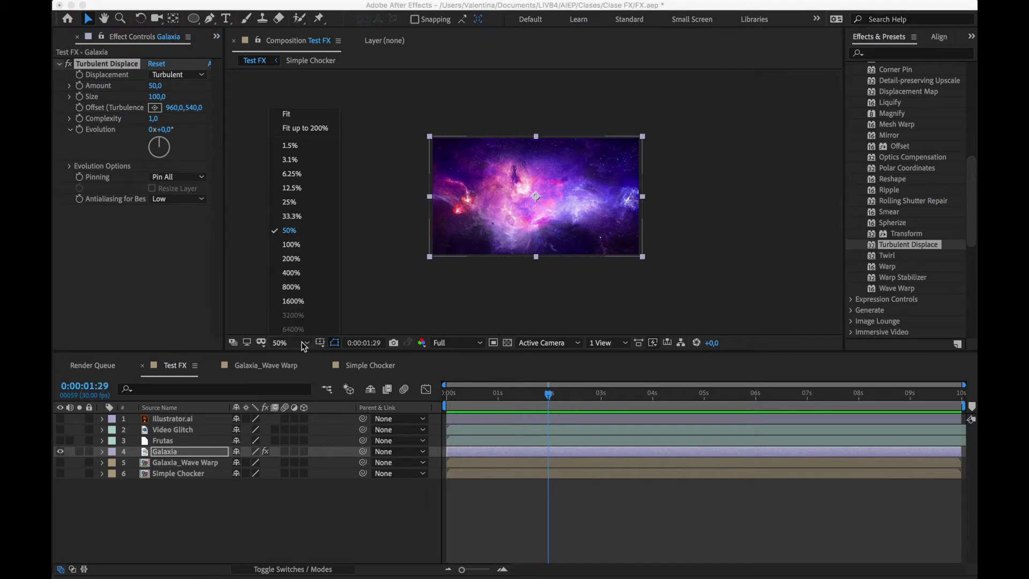
click(304, 125)
mouse_move(531, 394)
mouse_down()
mouse_move(566, 395)
mouse_move(533, 394)
mouse_up()
mouse_move(159, 140)
mouse_down()
mouse_move(162, 157)
mouse_move(151, 141)
mouse_move(169, 144)
mouse_move(152, 156)
mouse_move(161, 144)
mouse_up()
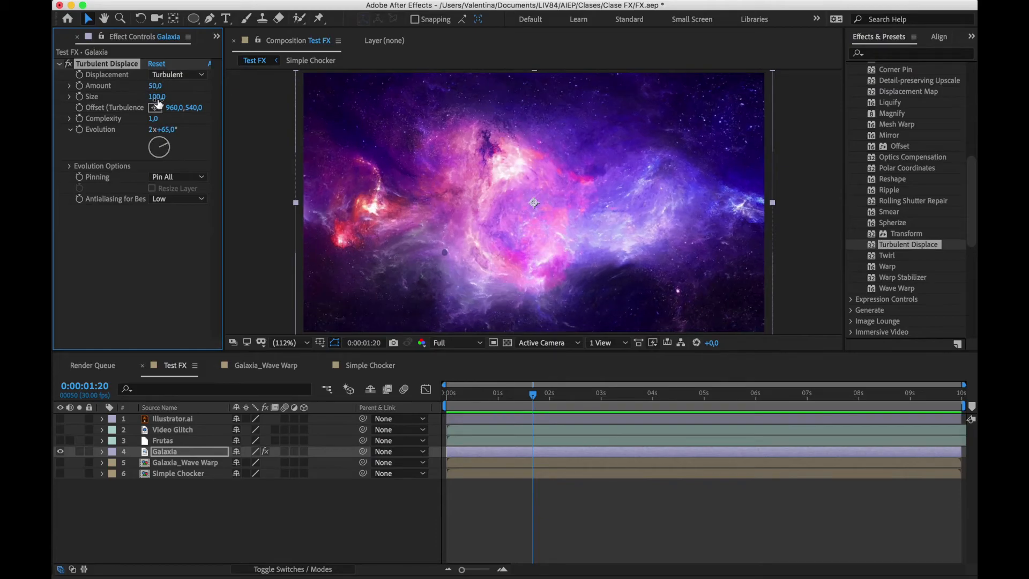
drag(155, 97, 106, 105)
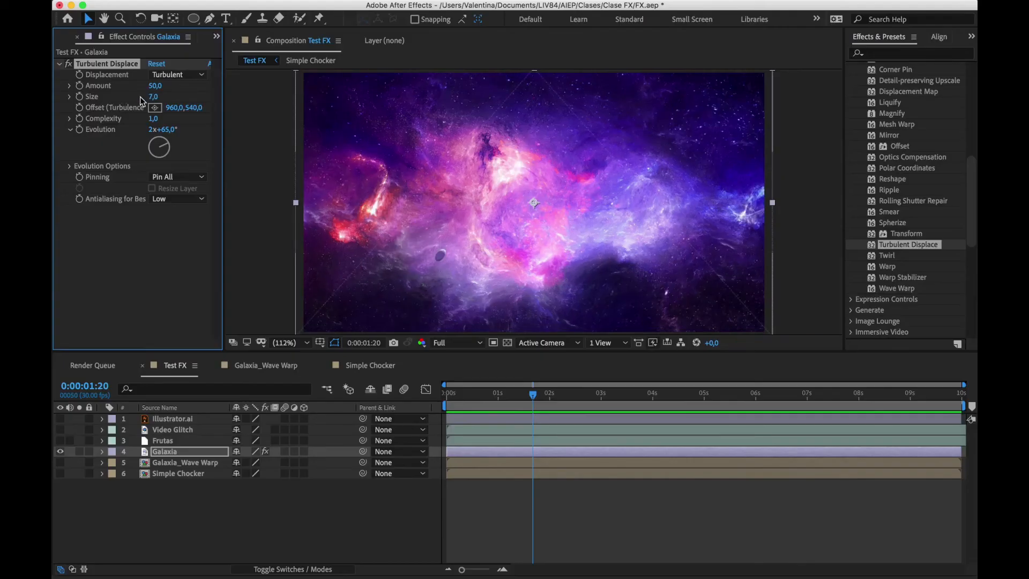
Set Turbulent Displace's Amount to 20 and turn its Evolution to 6x+268°
click(155, 87)
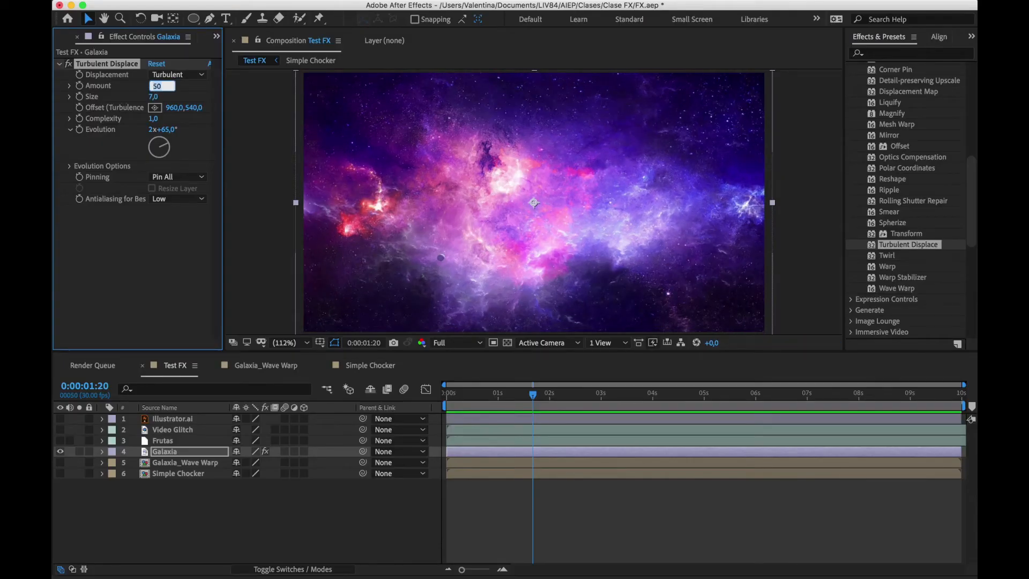
text(20)
key(Return)
mouse_move(166, 140)
mouse_down()
mouse_move(167, 161)
mouse_move(153, 151)
mouse_move(161, 143)
mouse_move(152, 150)
mouse_move(169, 155)
mouse_move(153, 157)
mouse_move(159, 140)
mouse_move(168, 152)
mouse_move(153, 156)
mouse_move(158, 141)
mouse_move(169, 157)
mouse_move(149, 147)
mouse_up()
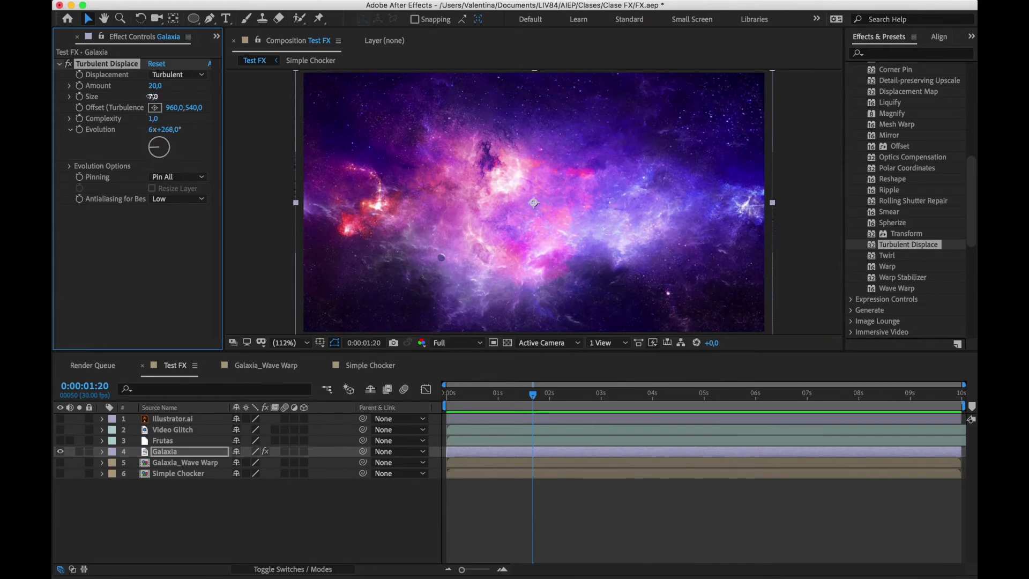
Set Turbulent Displace's Size to 15, turn its Evolution to 10x+112°, and delete the effect from the Galaxia layer
click(151, 95)
key(Return)
drag(156, 152, 171, 153)
mouse_move(156, 156)
mouse_down()
mouse_move(172, 148)
mouse_move(159, 164)
mouse_move(152, 145)
mouse_move(168, 161)
mouse_move(154, 144)
mouse_move(167, 154)
mouse_up()
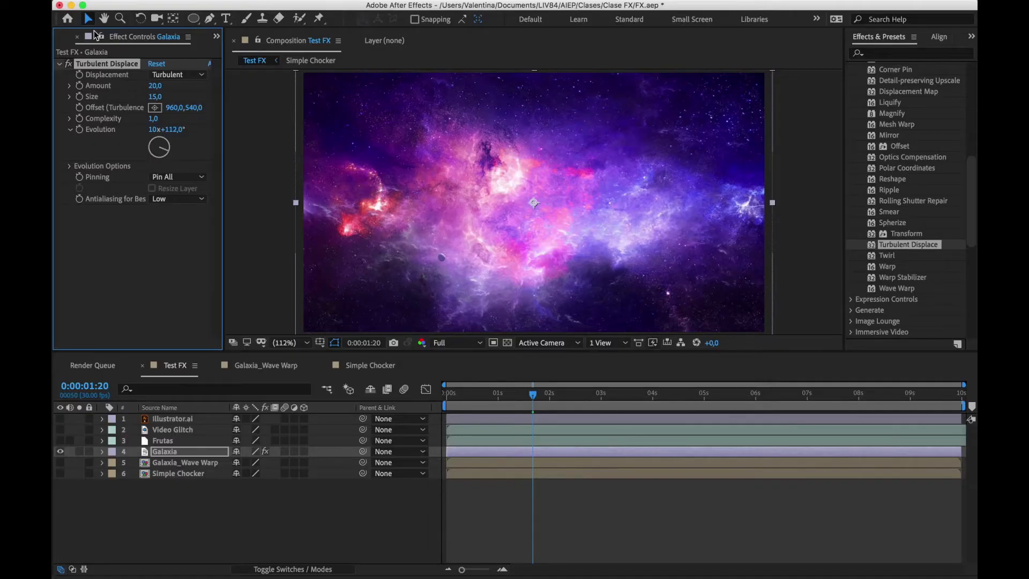
key(Delete)
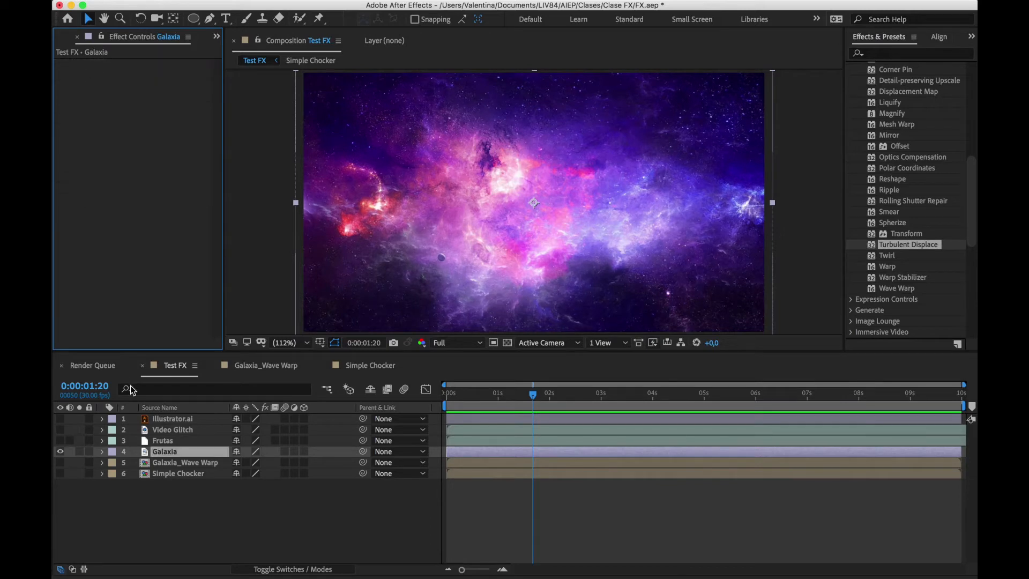
Show and select the Galaxia_Wave Warp layer in place of Galaxia, and apply the Wave Warp effect to it
click(60, 452)
click(60, 462)
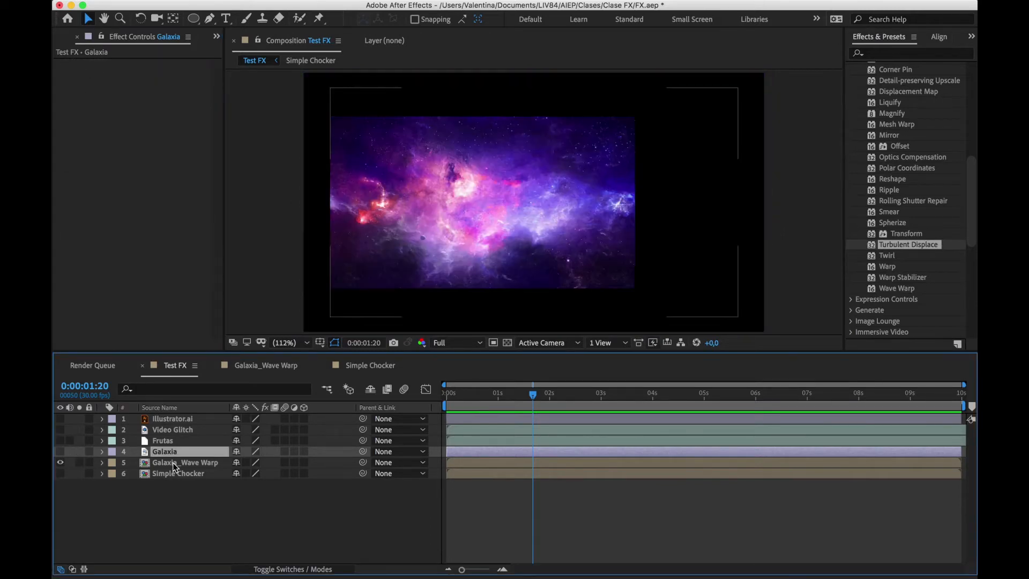
click(169, 461)
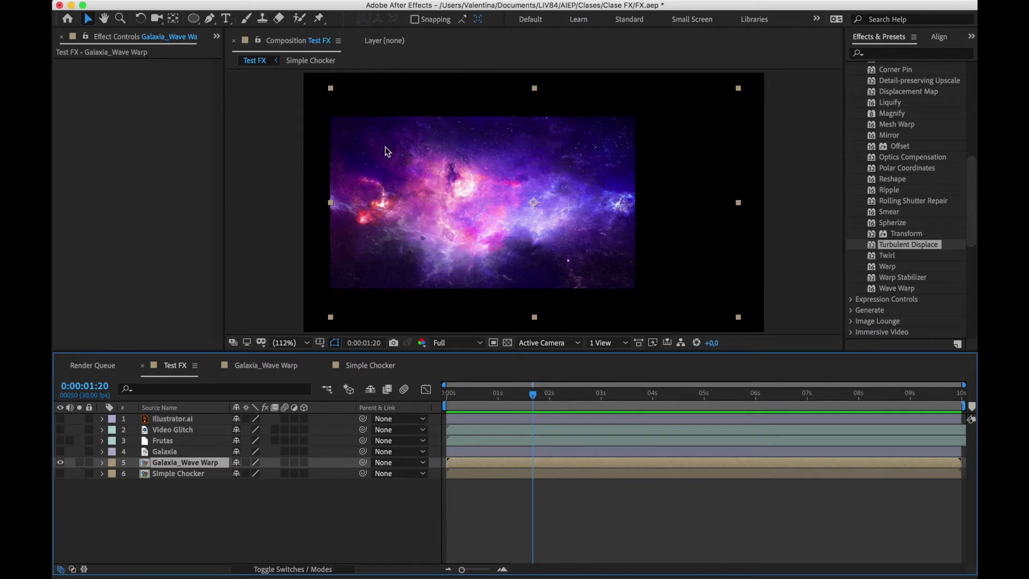
drag(906, 289, 522, 462)
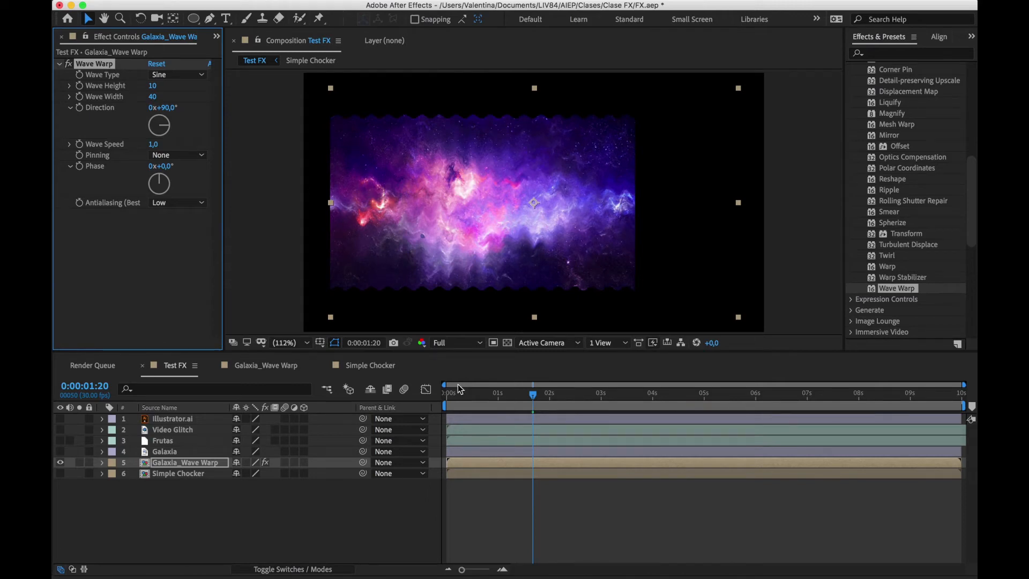
Set Wave Warp's Wave Height to 61, Wave Width to 285 and Direction to 69°
drag(477, 395, 534, 394)
drag(152, 89, 558, 113)
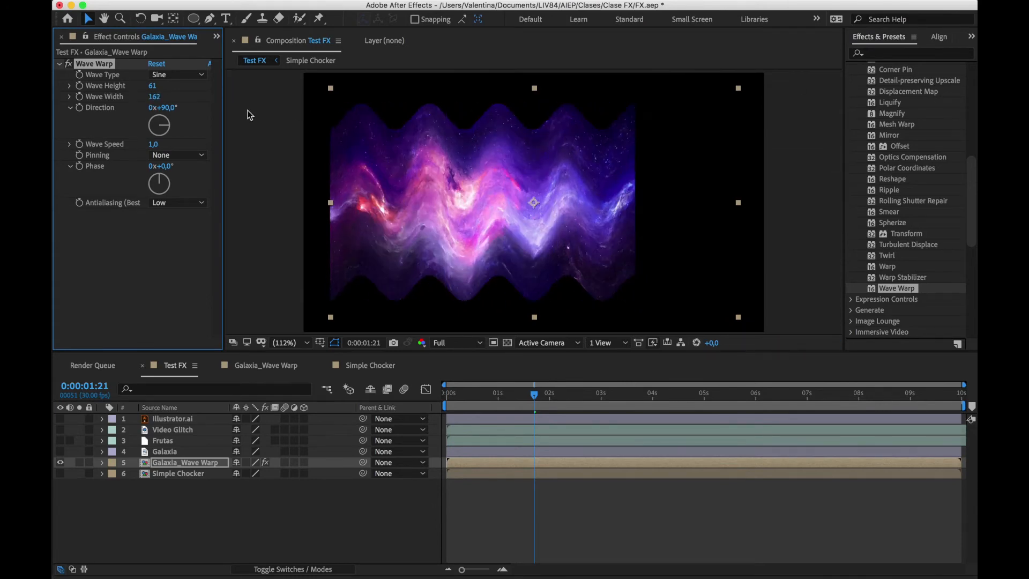
drag(154, 96, 719, 81)
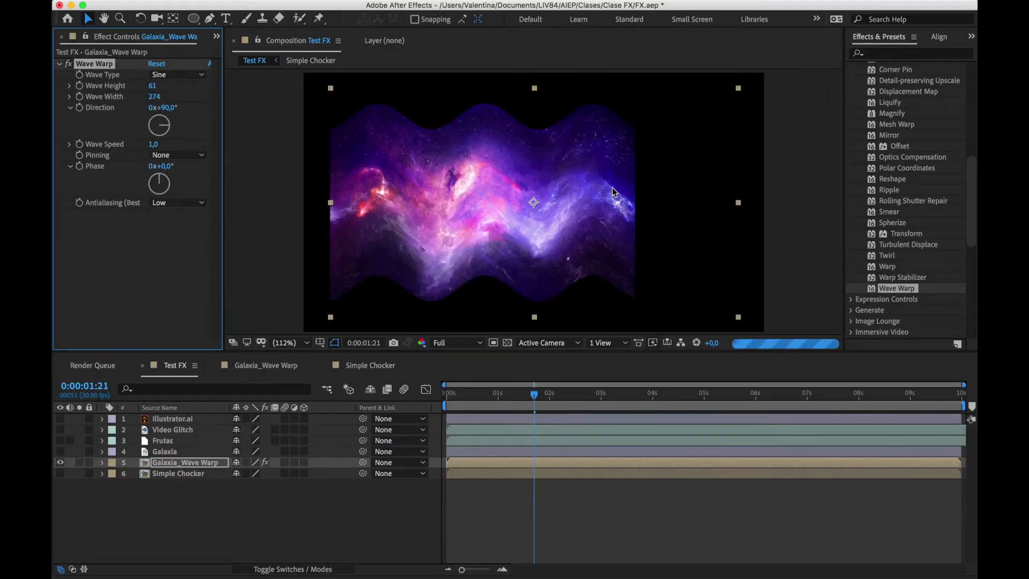
drag(154, 96, 199, 95)
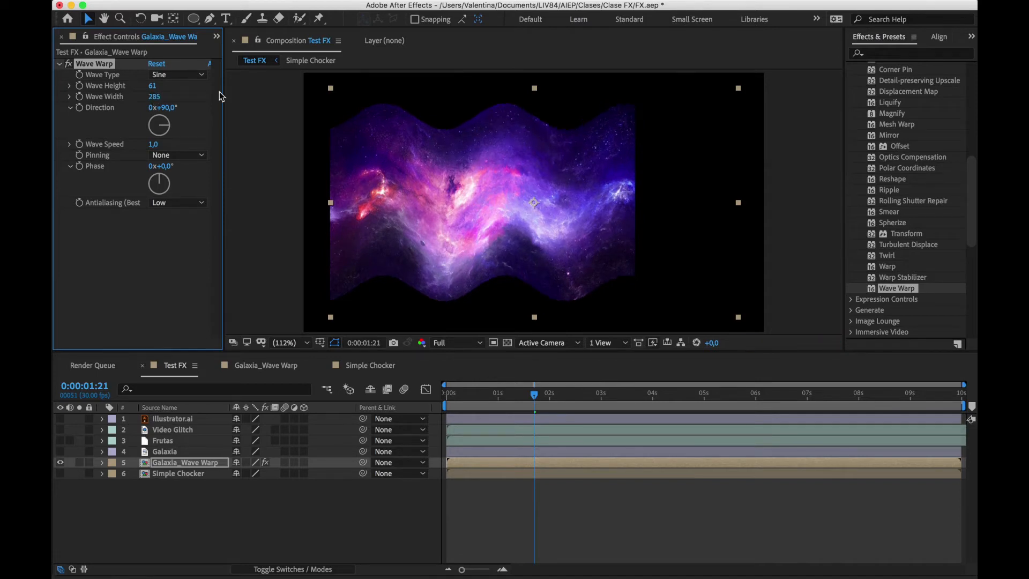
drag(171, 134, 172, 126)
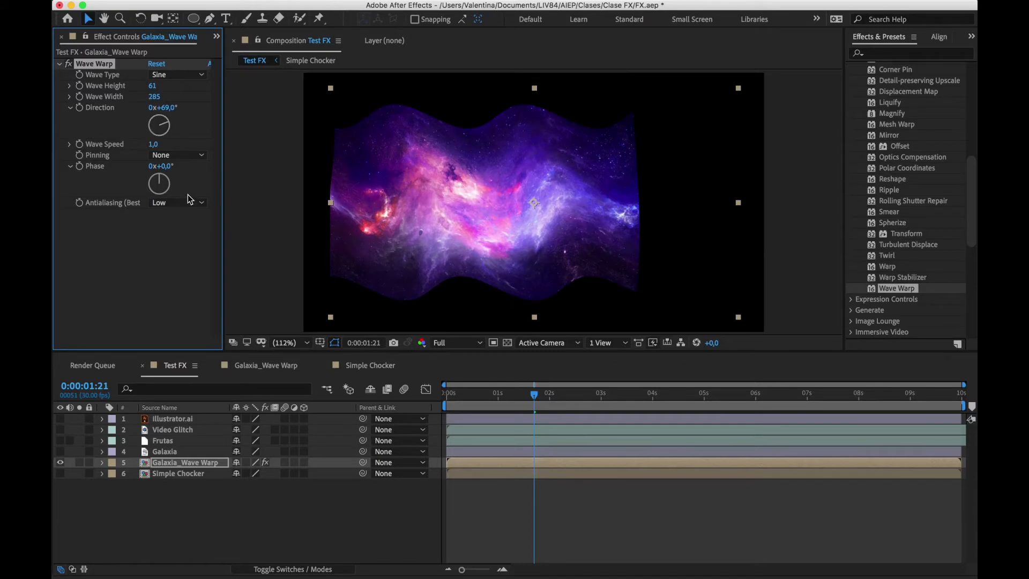
Set Wave Warp's Pinning to Left Edge and preview the wave motion up to 0:00:03:12
click(201, 156)
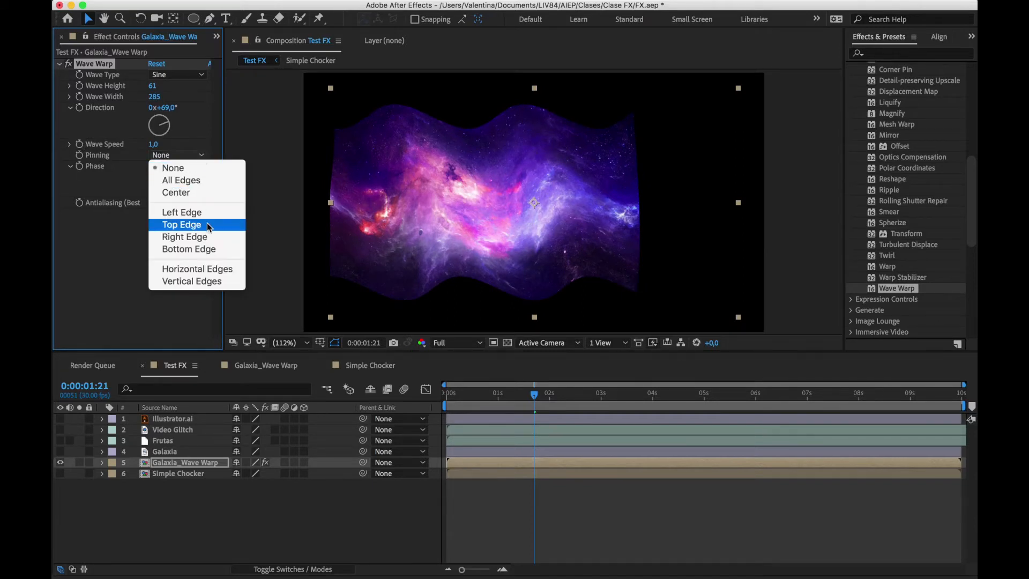
click(350, 290)
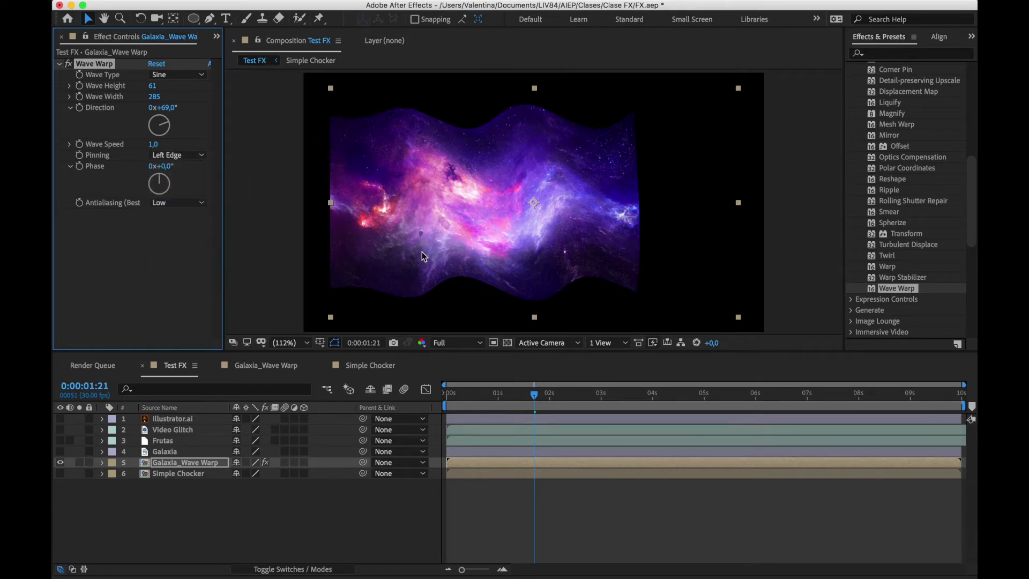
drag(506, 395, 622, 376)
Close the Distort effects category, and examine the effects in the Expression Controls and Generate categories
scroll(864, 190, up, 10)
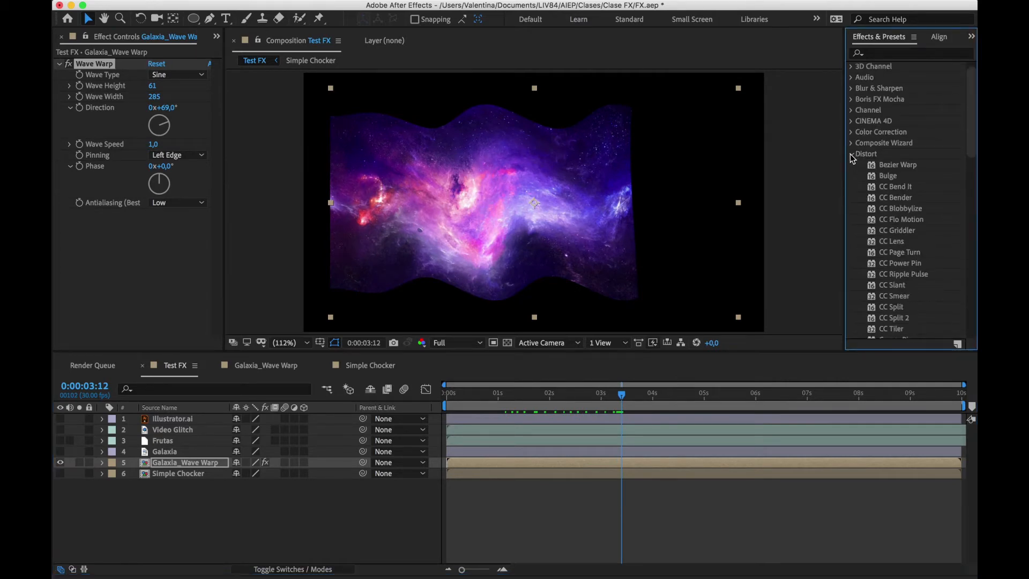
click(855, 155)
click(853, 166)
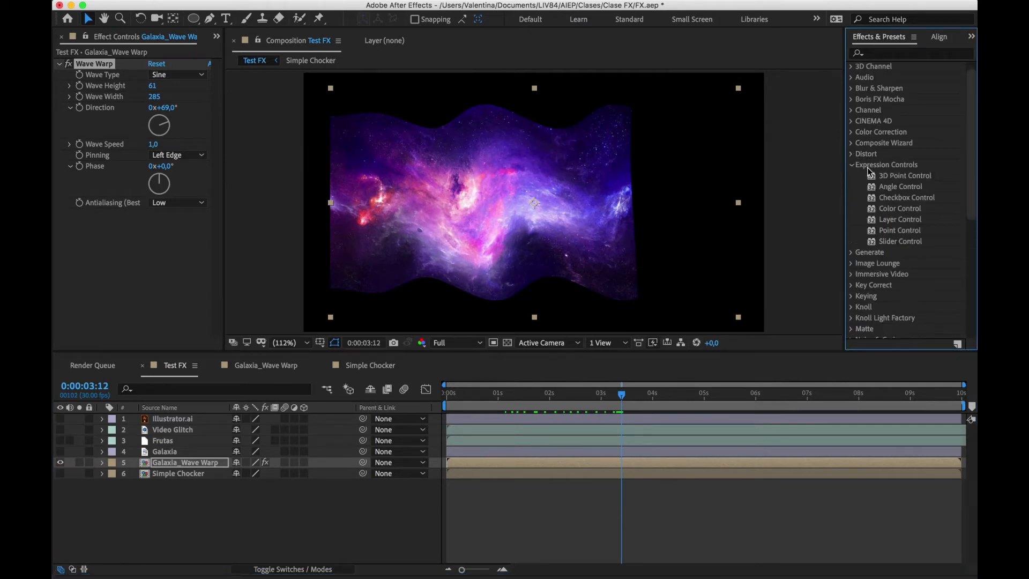
scroll(868, 168, down, 1)
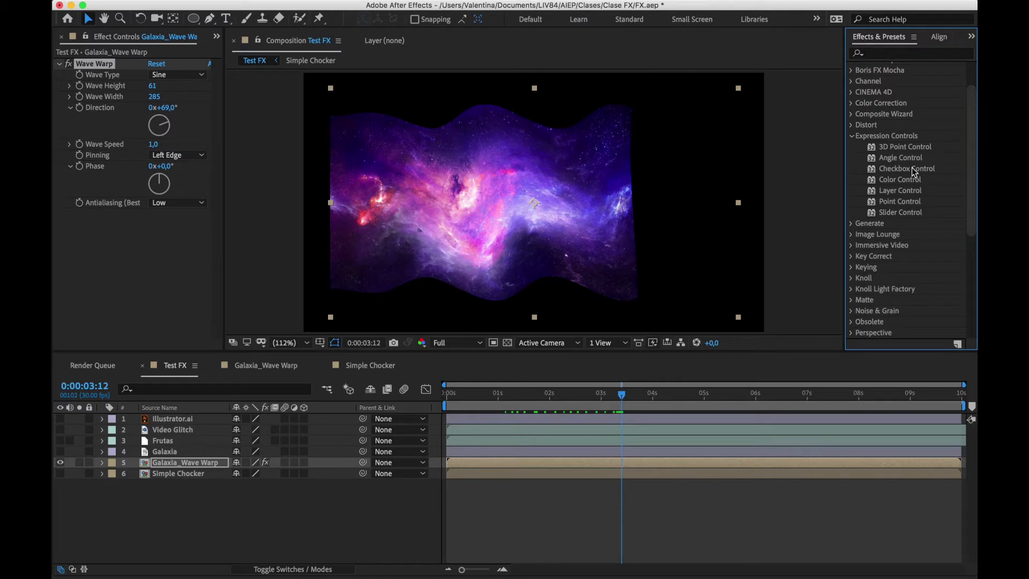
click(852, 138)
click(852, 147)
scroll(854, 149, down, 3)
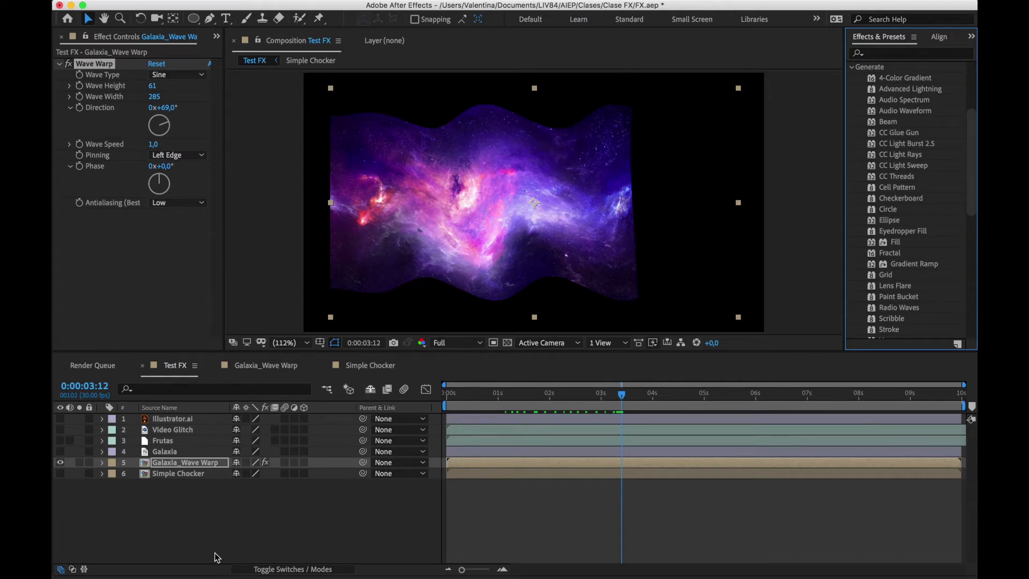
Deselect and hide the Galaxia_Wave Warp layer
click(101, 518)
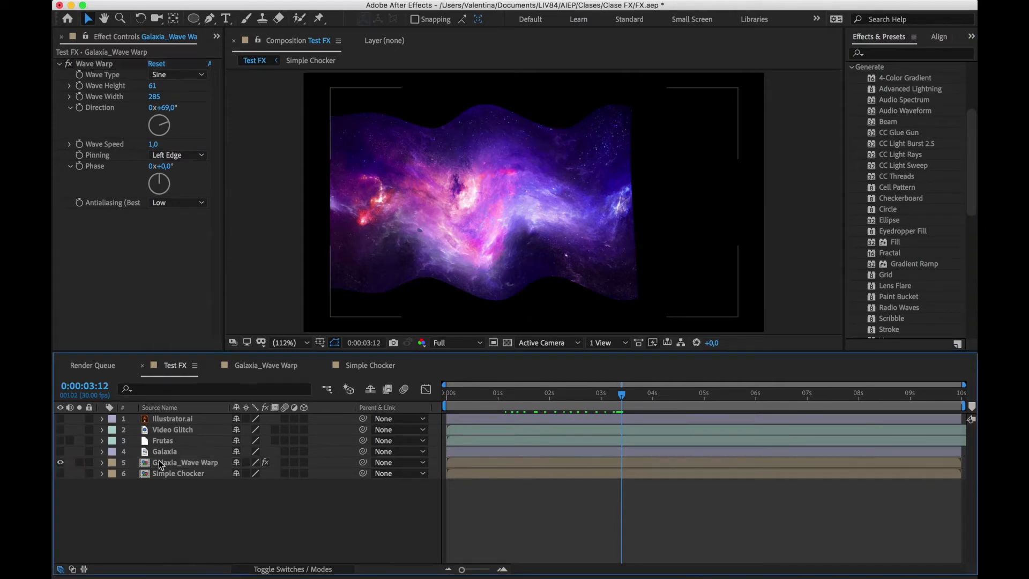
click(60, 463)
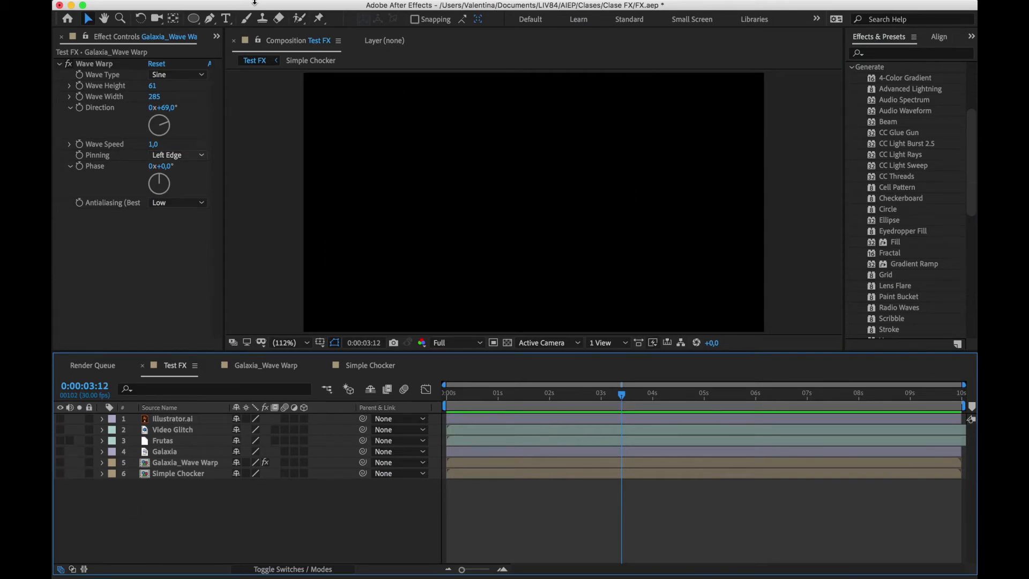
Create a new white solid layer of 1280 × 720 px in the Test FX composition
click(284, 6)
mouse_move(292, 25)
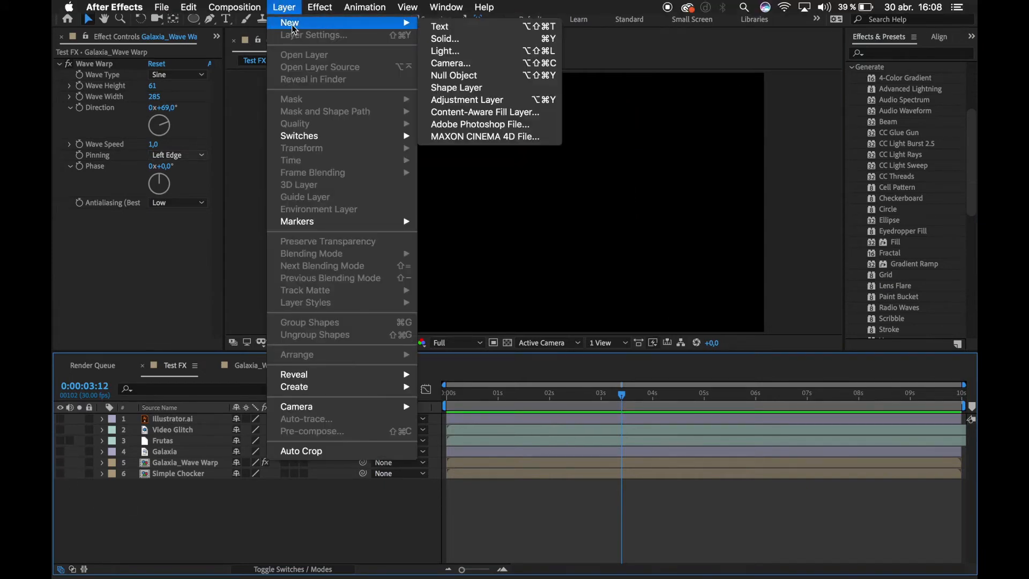
click(467, 39)
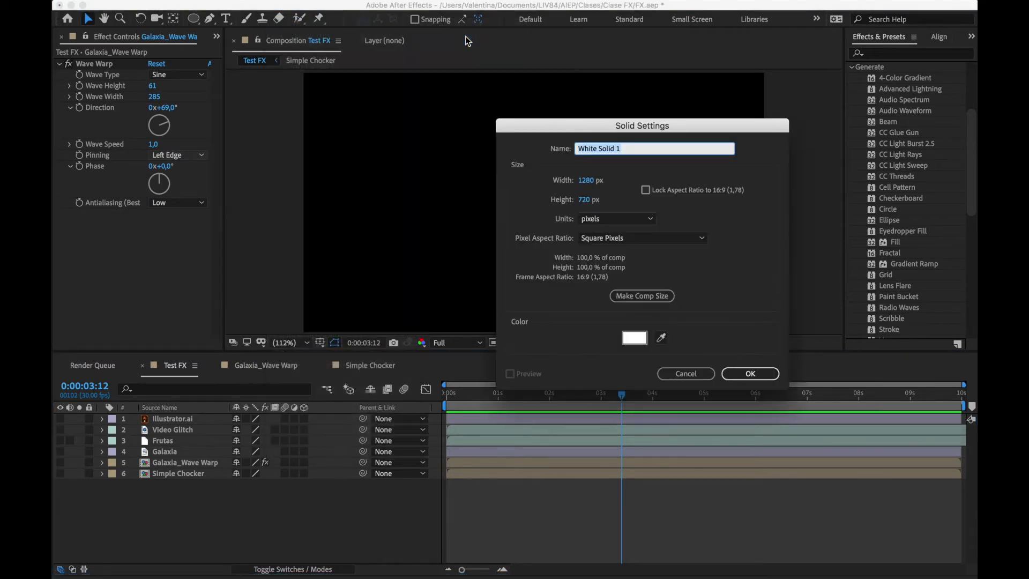
click(750, 374)
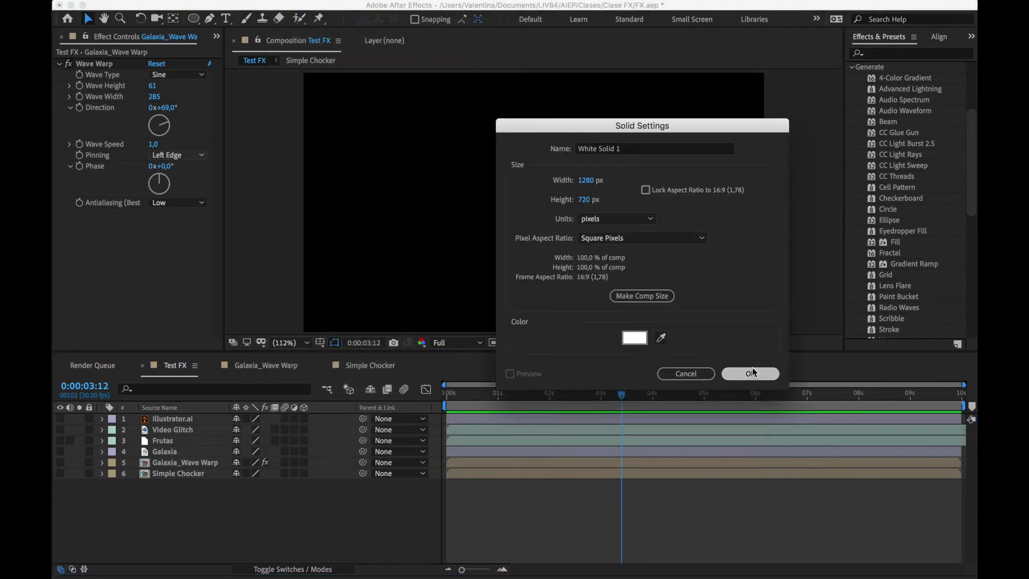
Apply the 4-Color Gradient effect to the white solid and change its Color 1 to turquoise
scroll(899, 148, up, 1)
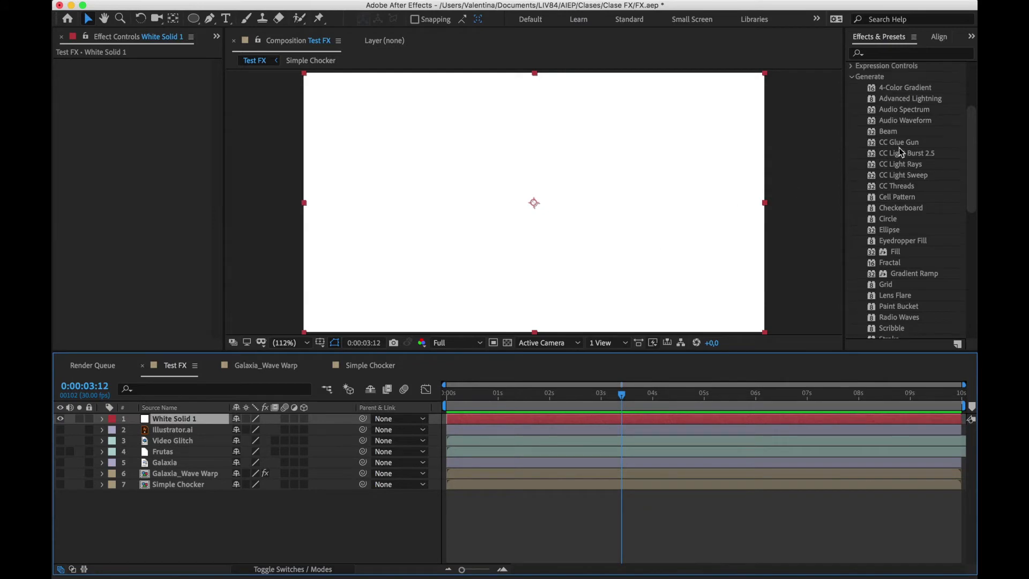
click(902, 89)
drag(901, 89, 184, 421)
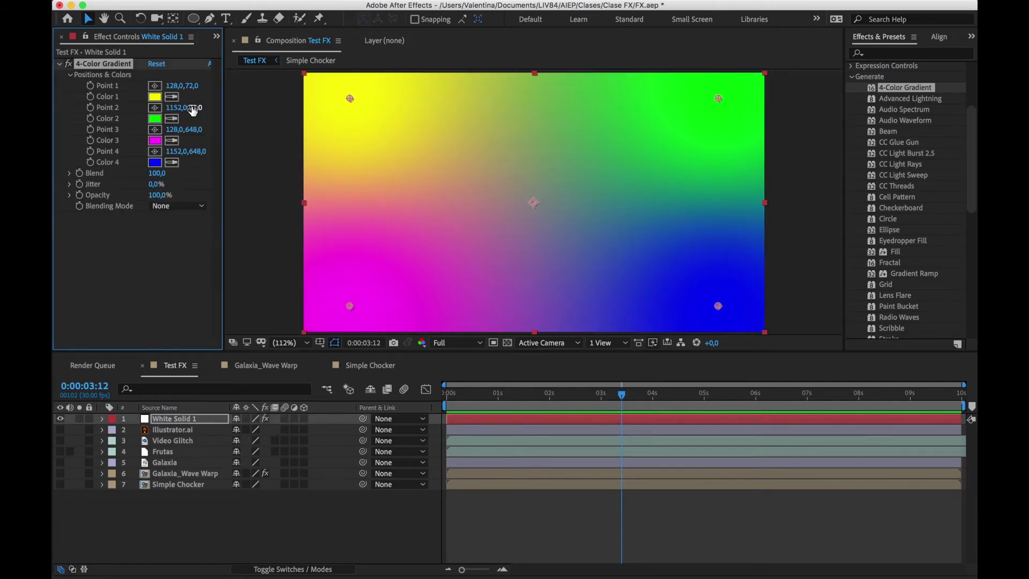
click(156, 98)
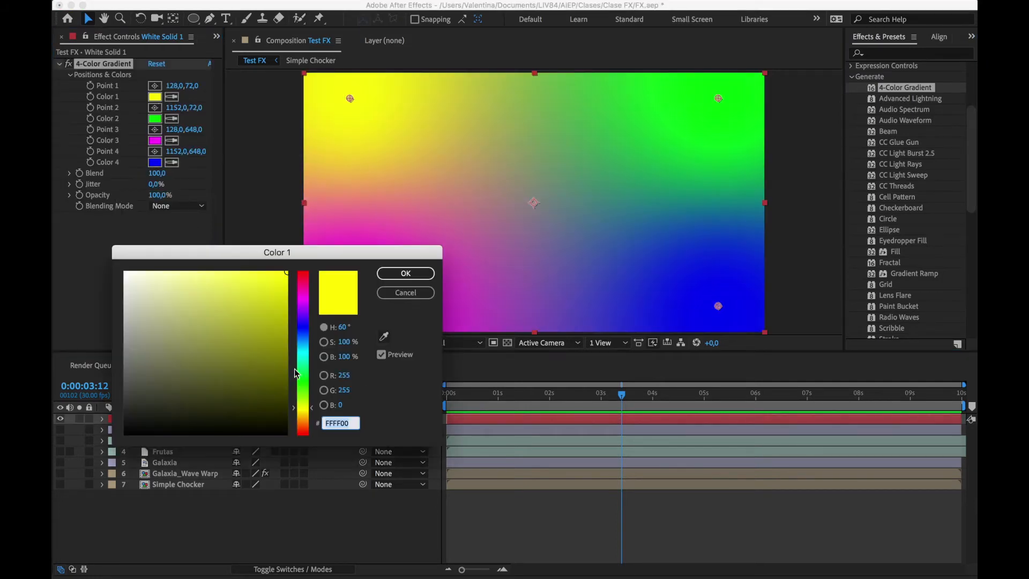
drag(297, 374, 304, 356)
click(405, 273)
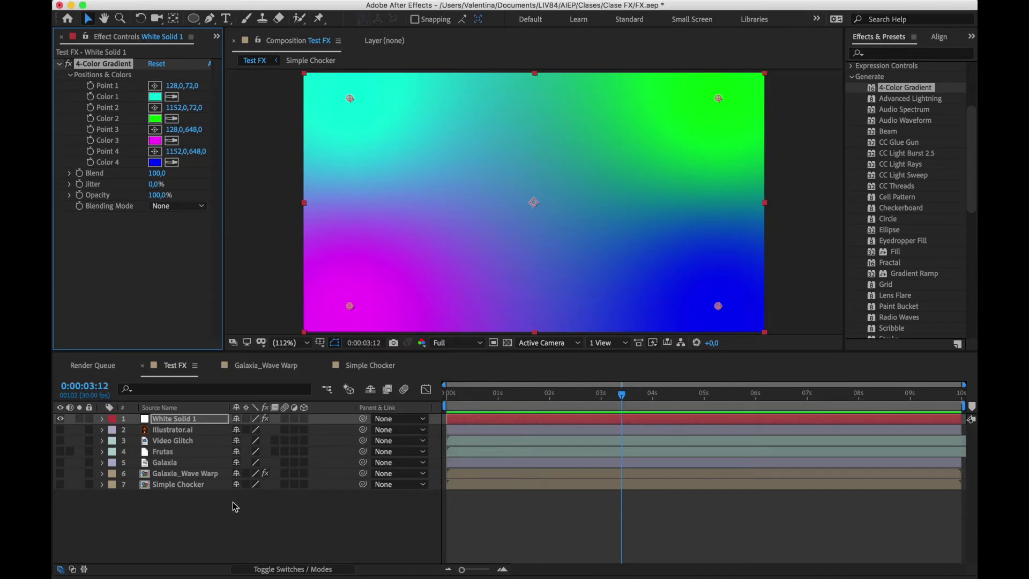
Place the white solid directly above Galaxia, make Galaxia visible, and set the solid's blending mode to Color
drag(168, 421, 167, 457)
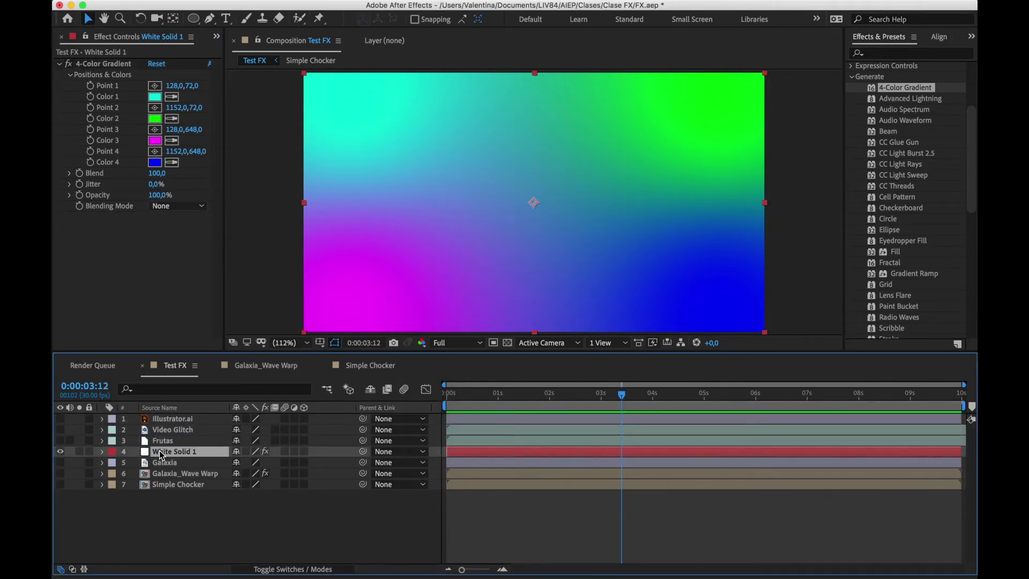
click(60, 462)
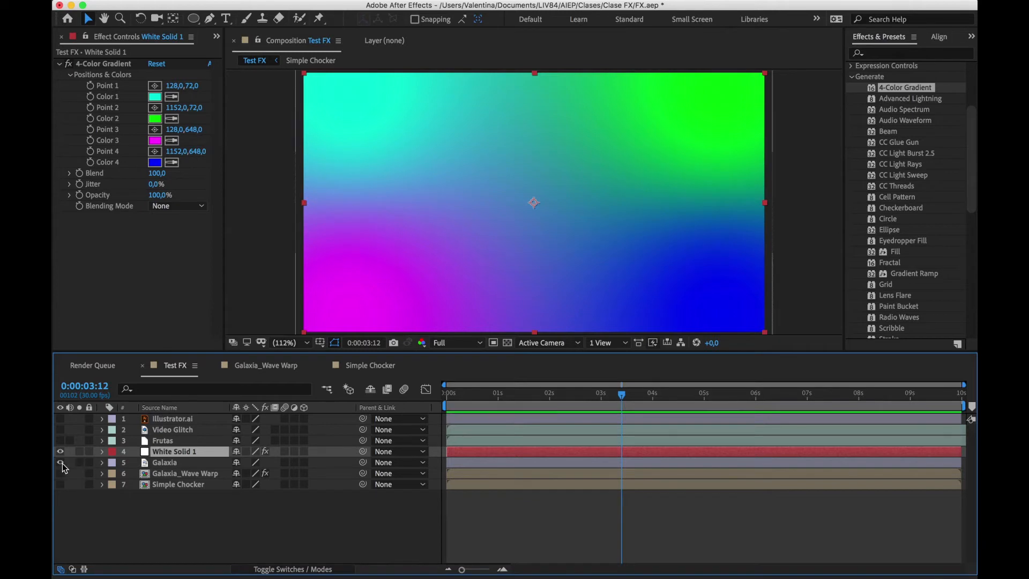
click(171, 462)
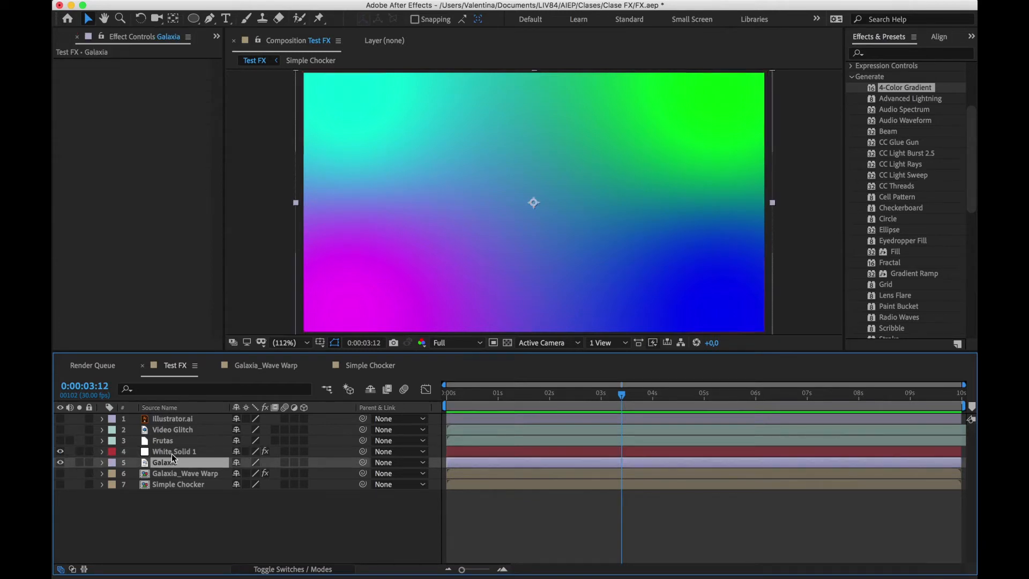
click(172, 454)
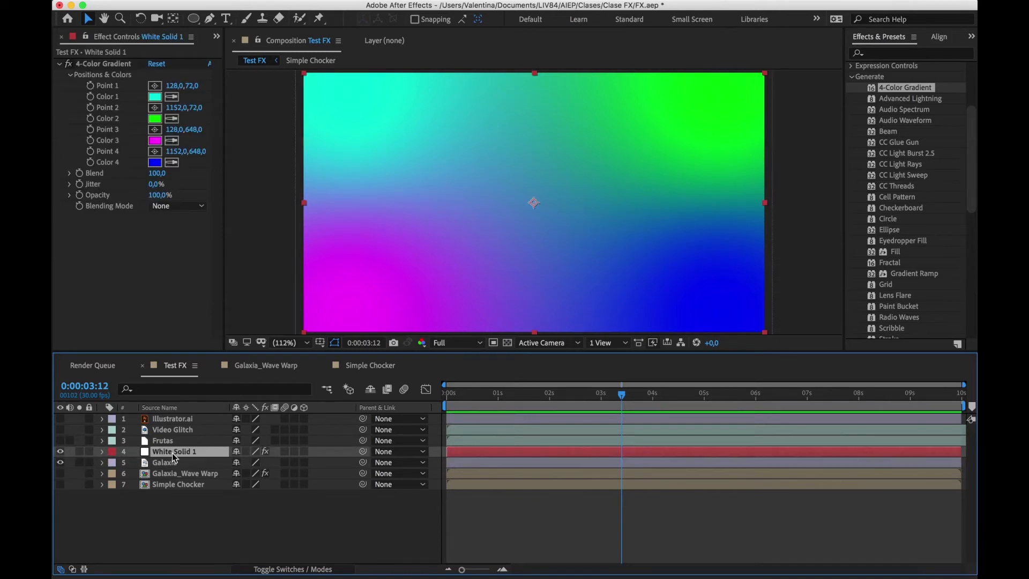
click(75, 568)
click(259, 453)
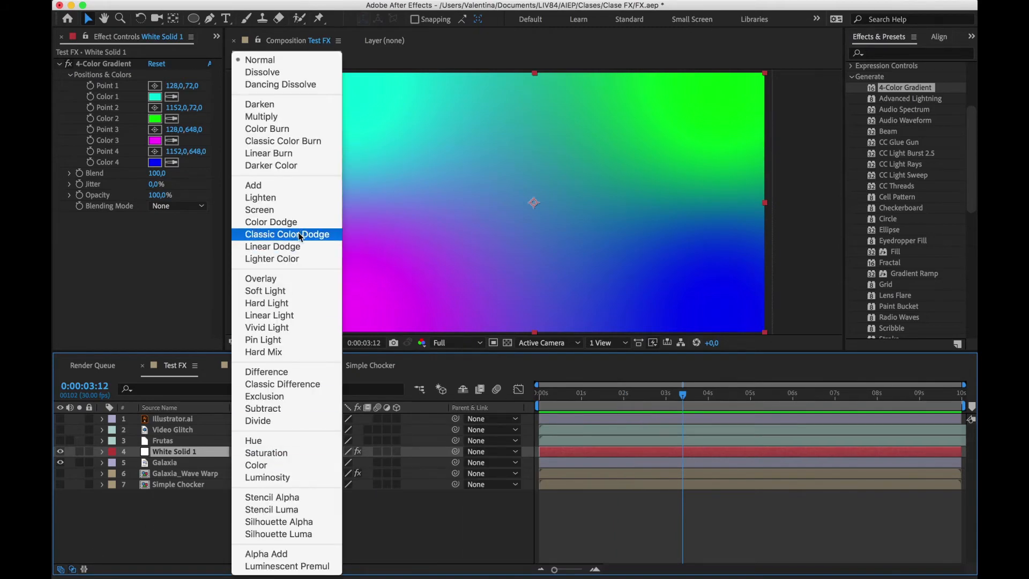
click(276, 464)
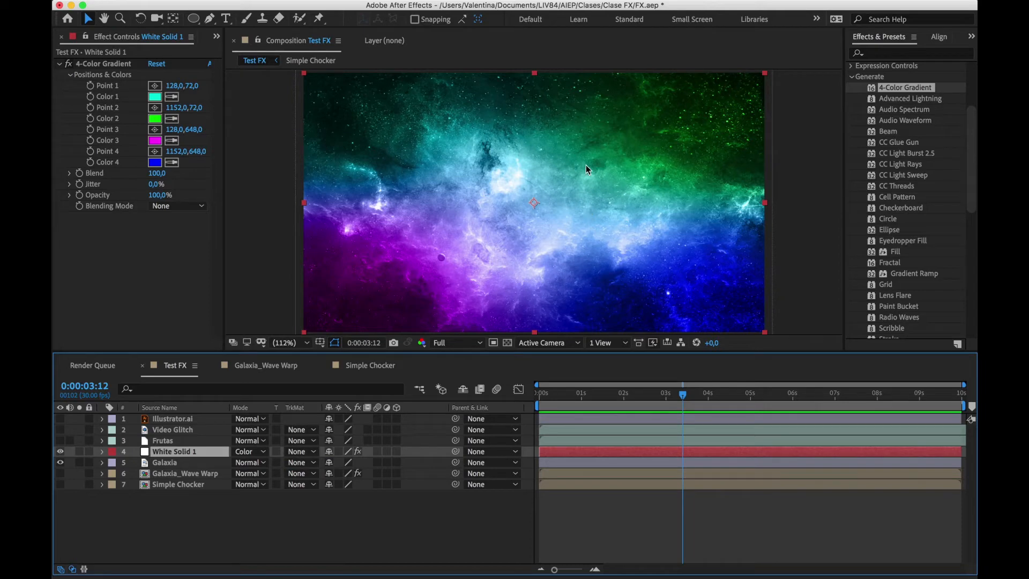
Toggle the white solid's visibility to compare the galaxy image with and without the gradient, and deselect the layer
click(60, 452)
click(61, 452)
click(168, 527)
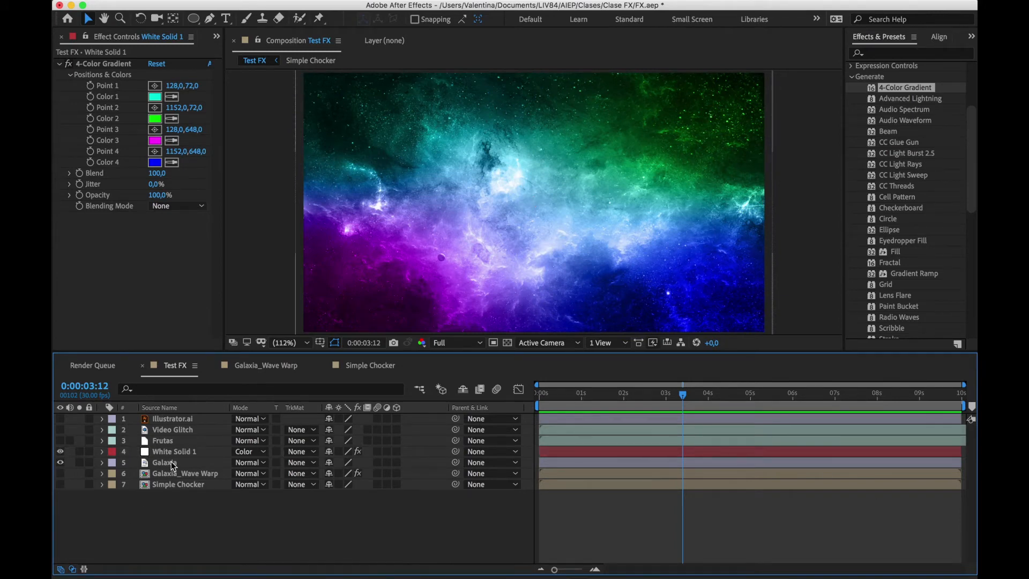
Move the white solid back above all other layers and delete its 4-Color Gradient effect
drag(165, 450, 165, 418)
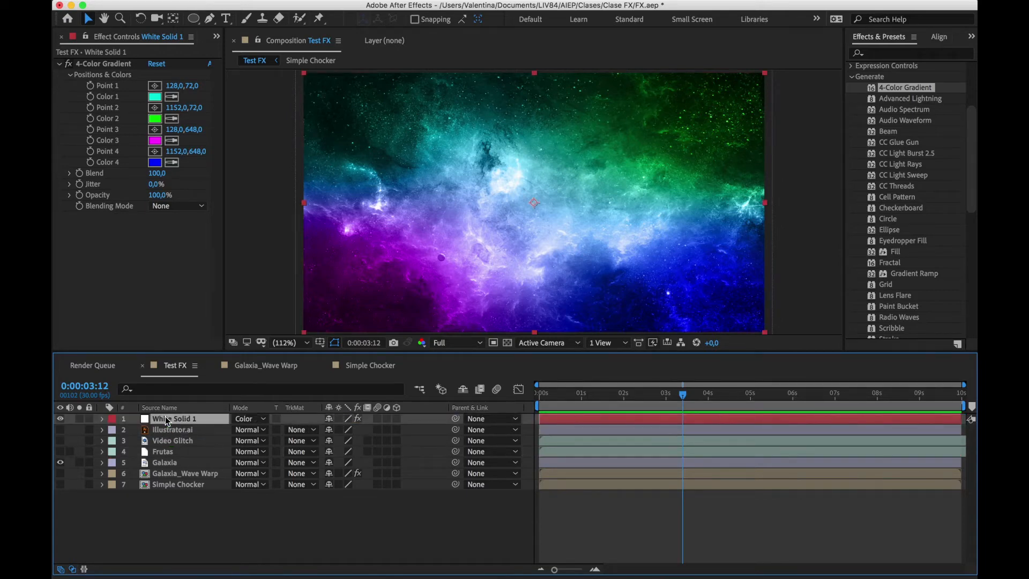
click(91, 64)
key(Delete)
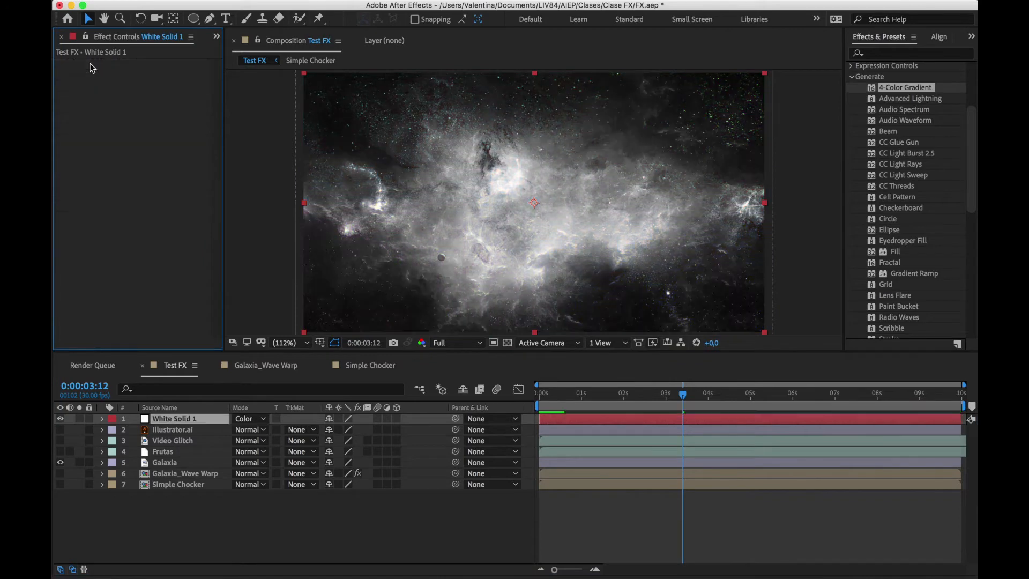
Hide the Galaxia layer and set the white solid's blending mode to Normal
click(61, 462)
click(252, 419)
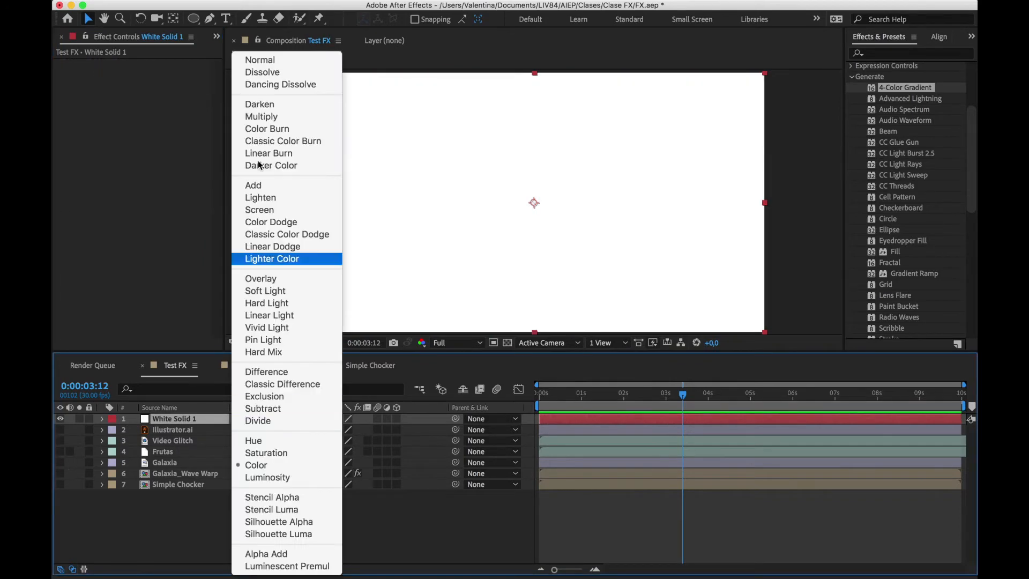
click(280, 61)
Apply the Advanced Lightning effect to the white solid and scrub the timeline to 0:00:03:09 to check it
click(922, 102)
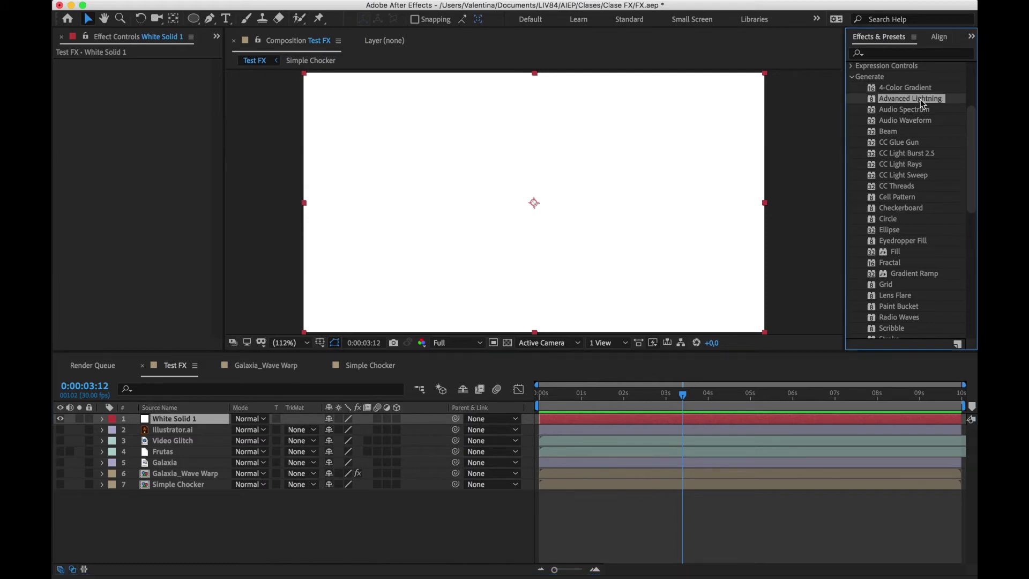
drag(923, 103, 614, 183)
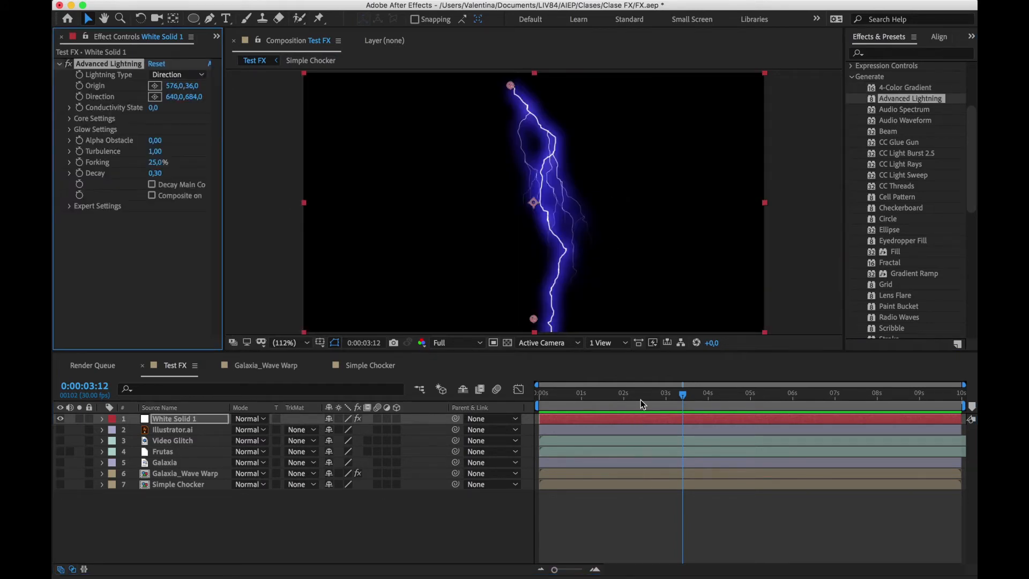
drag(642, 403, 679, 403)
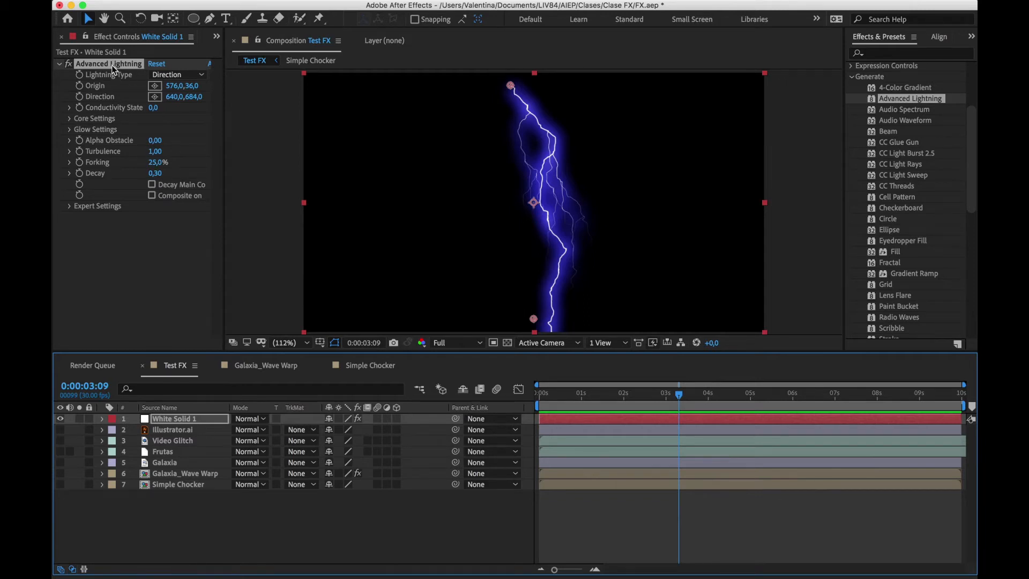
click(899, 122)
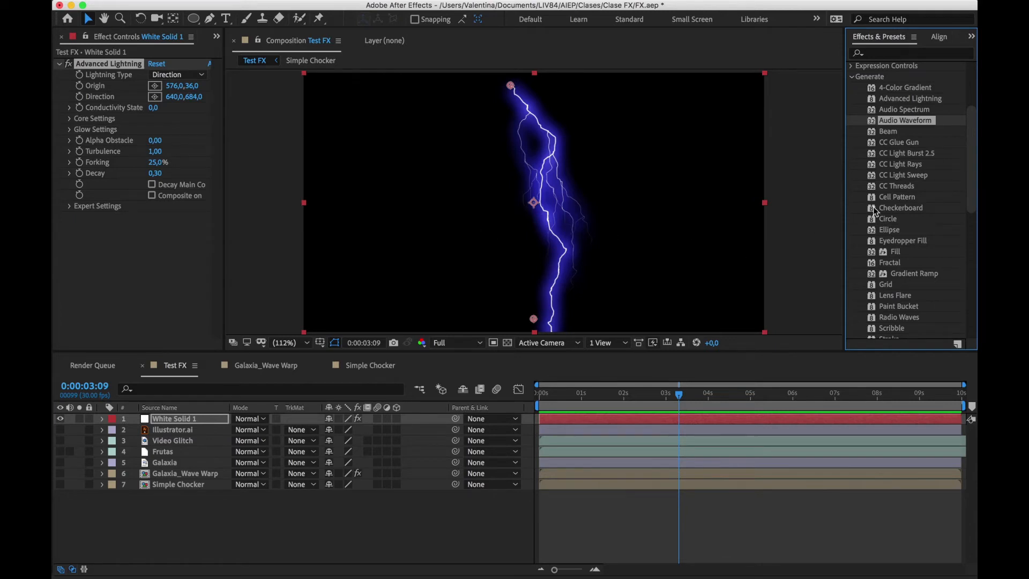
Hide the white solid and show the Frutas layer
click(891, 133)
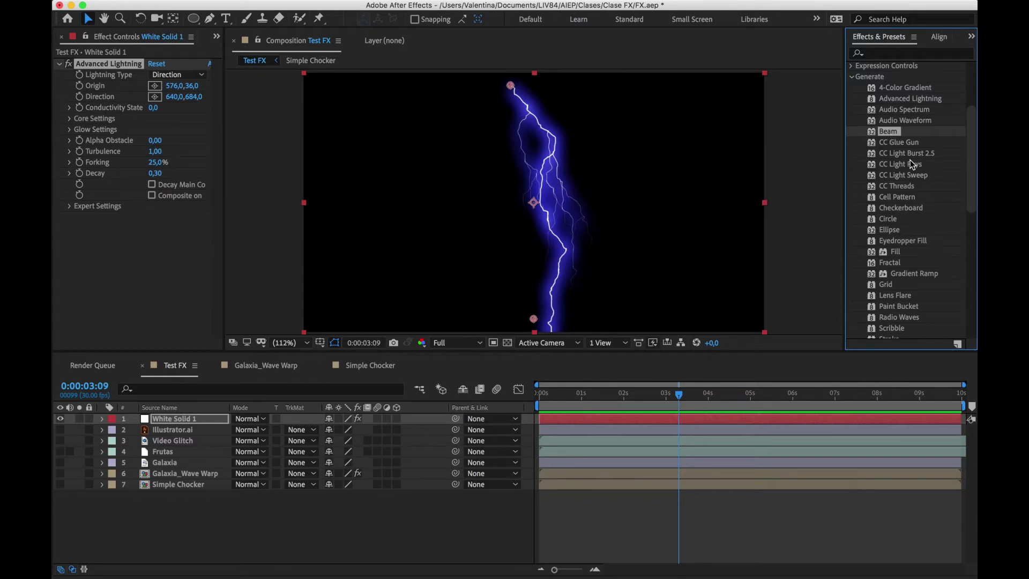
click(896, 154)
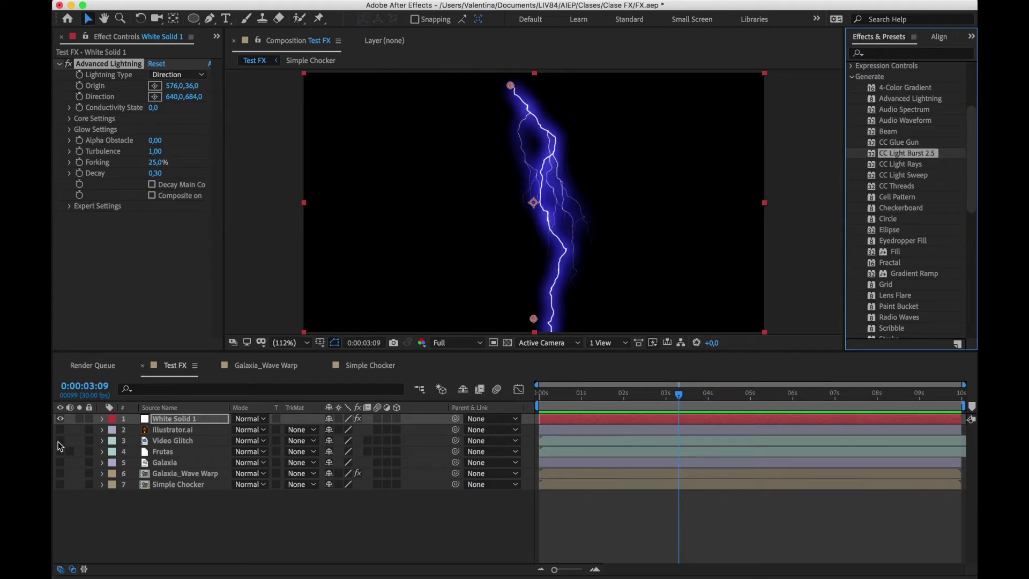
click(61, 419)
click(61, 451)
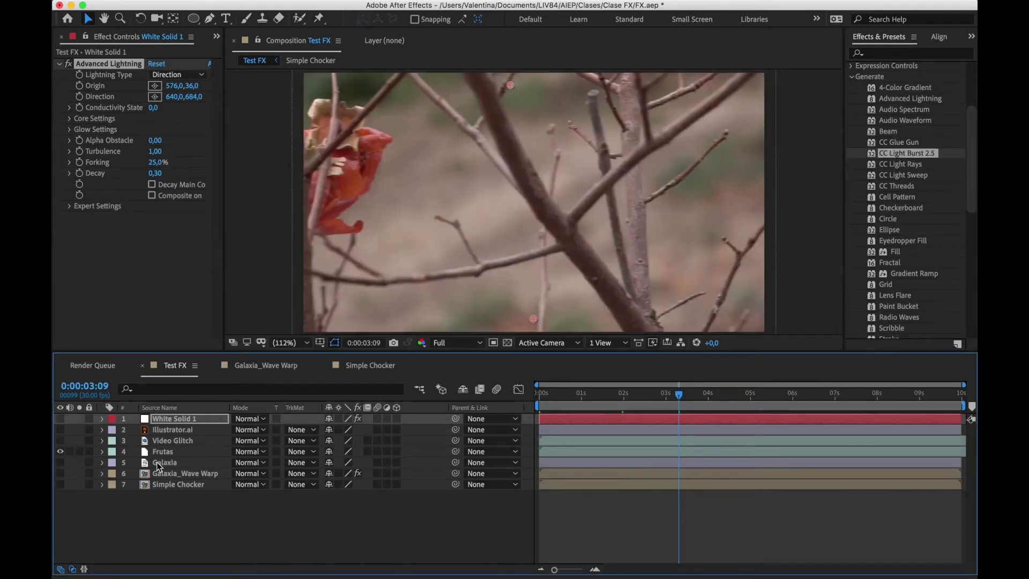
Try the CC Light Burst 2.5 effect on the Frutas layer and delete it
click(163, 452)
key(comma)
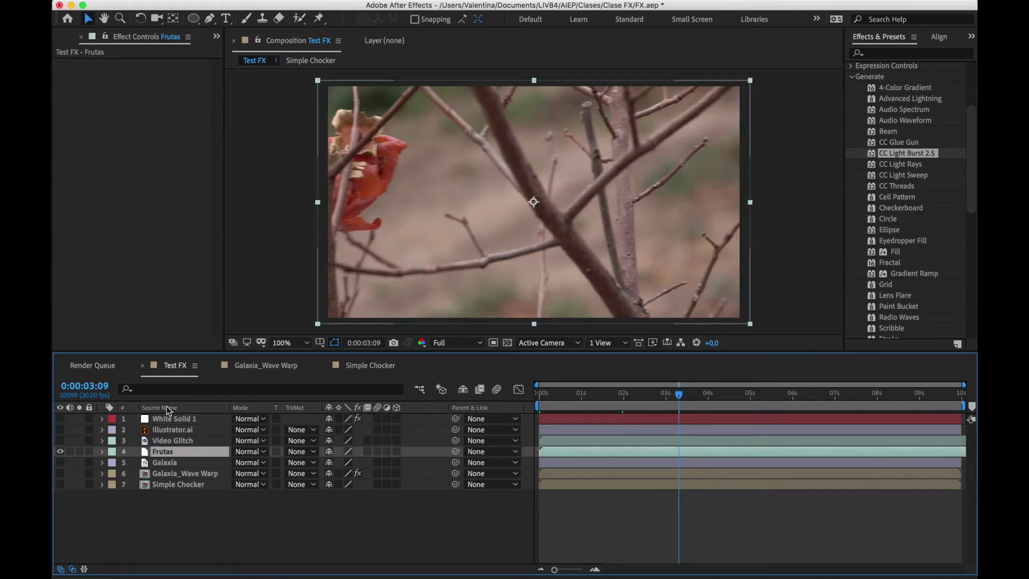
drag(906, 154, 553, 453)
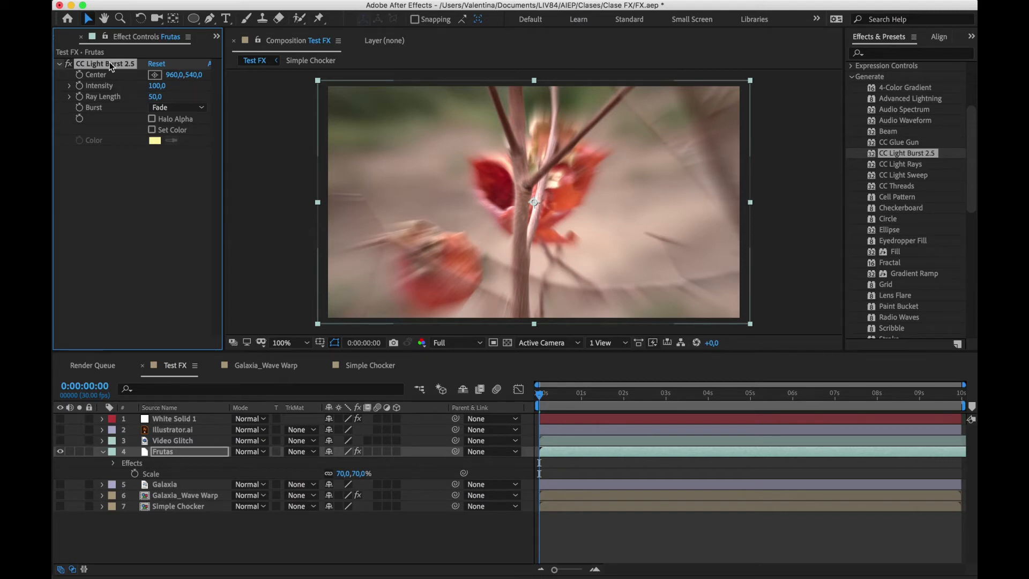
key(Delete)
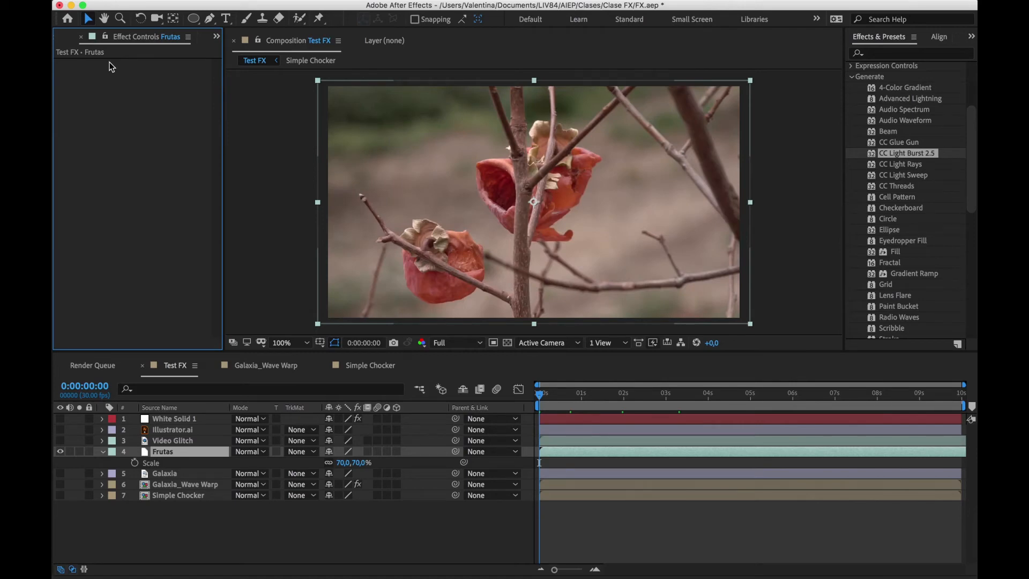
Show the Illustrator.ai character over the Frutas footage
click(60, 430)
click(60, 452)
click(60, 452)
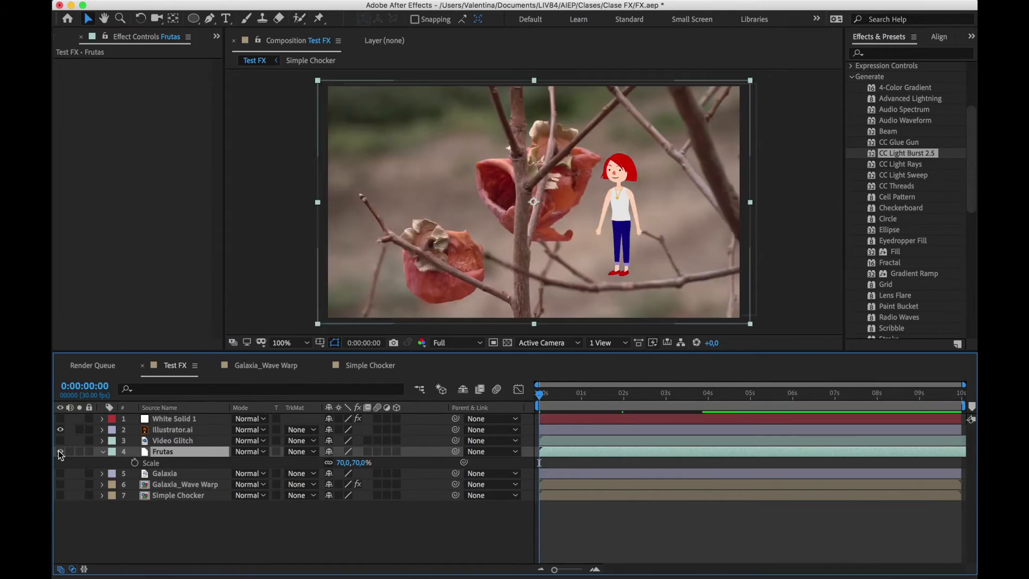
Try CC Light Rays on the Illustrator.ai layer with its center on the character's legs at about 862, 462, and delete the effect
drag(905, 163, 168, 431)
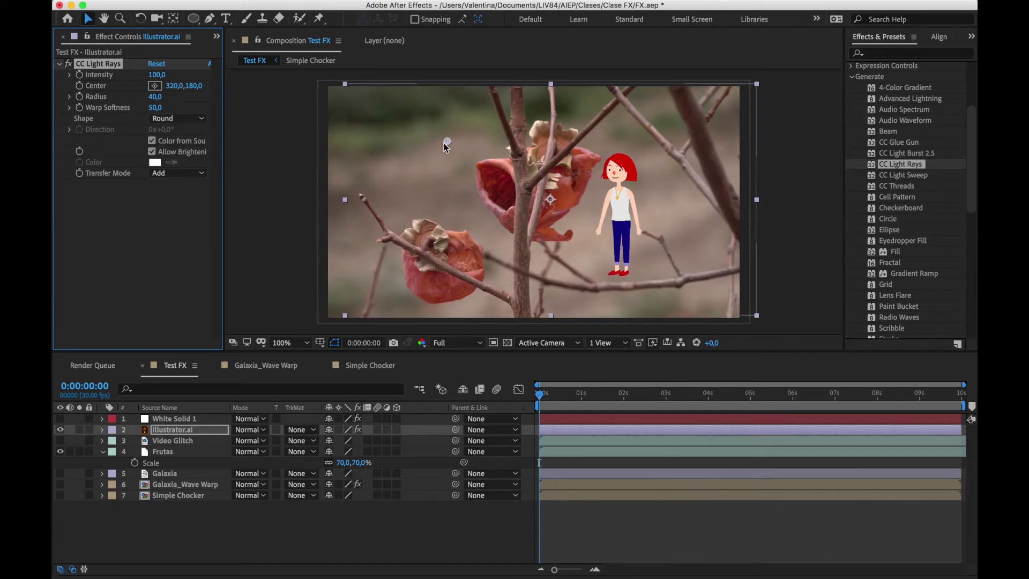
drag(444, 143, 455, 154)
drag(603, 201, 621, 232)
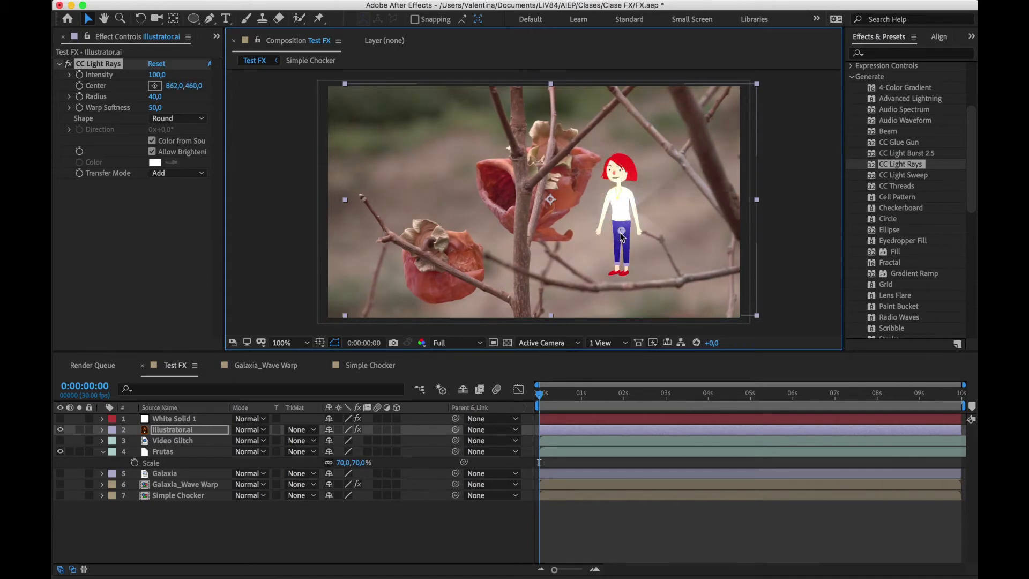
click(114, 65)
key(Delete)
Try CC Light Rays on the Frutas layer with its center on the upper fruit at about 756, 548, and delete the effect
click(181, 451)
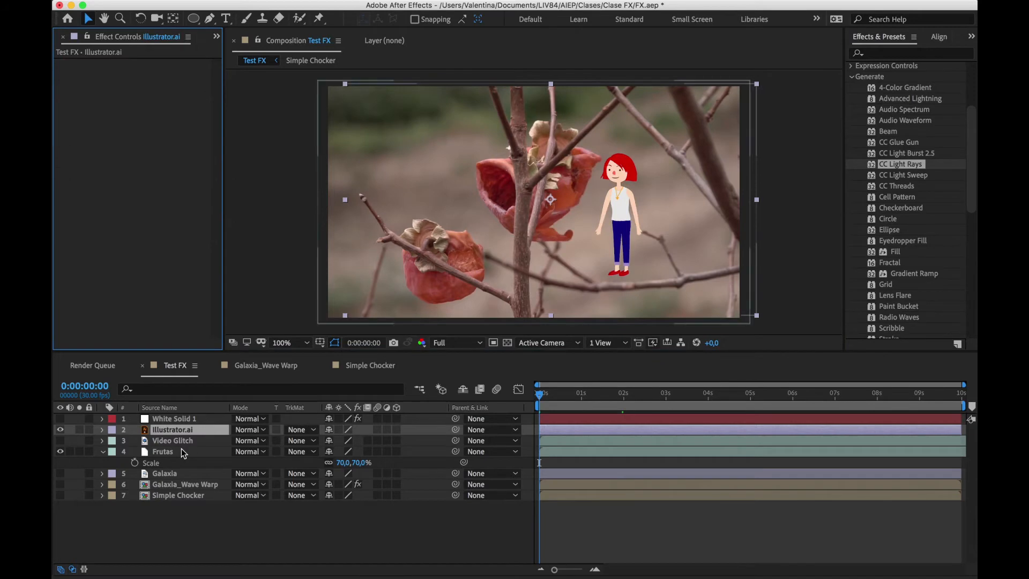
key(super+v)
drag(512, 187, 487, 204)
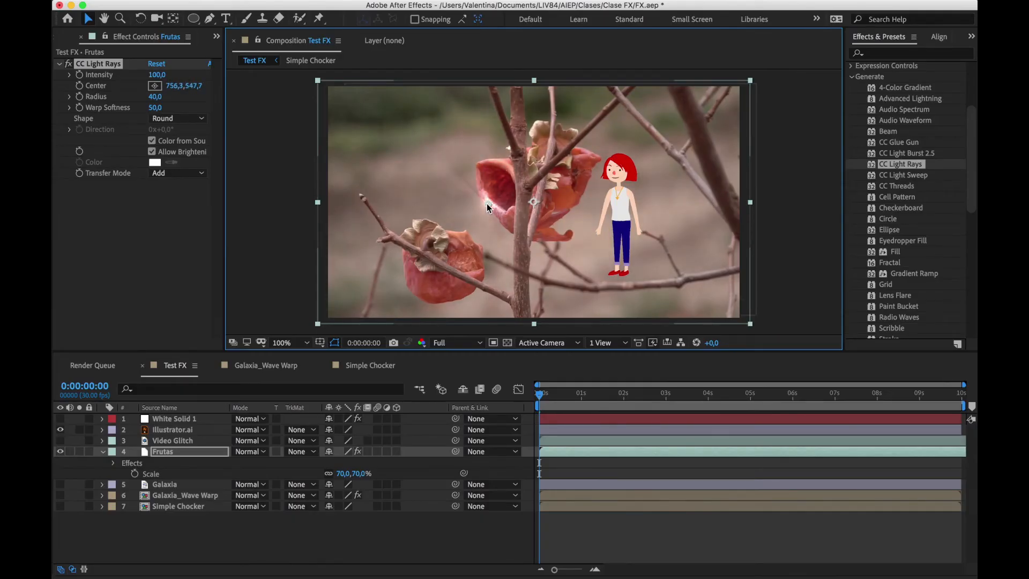
click(99, 64)
key(Delete)
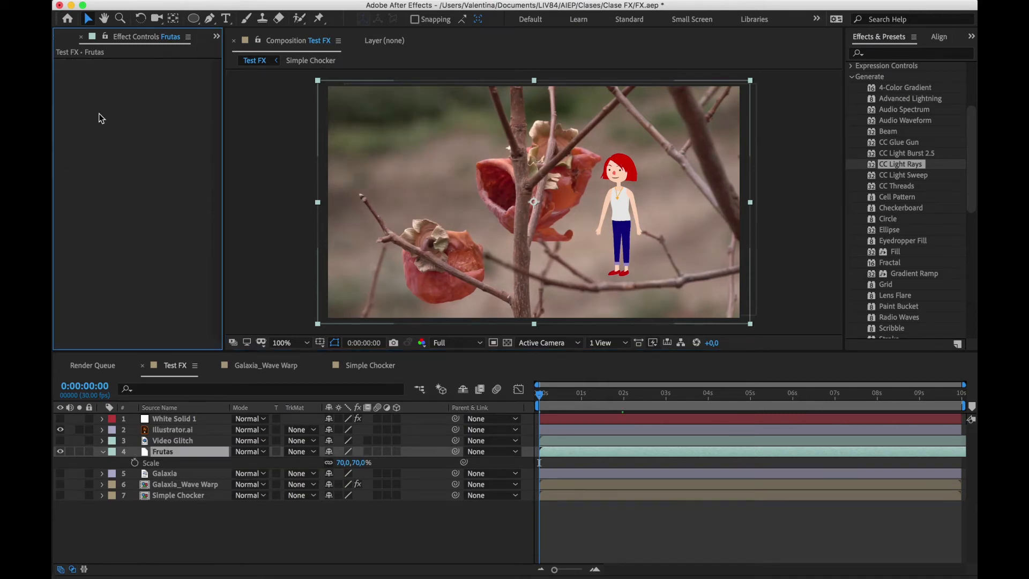
Apply CC Light Sweep to the Illustrator.ai layer, with its center at about 824, 392 and its direction at 70°
click(162, 430)
click(902, 177)
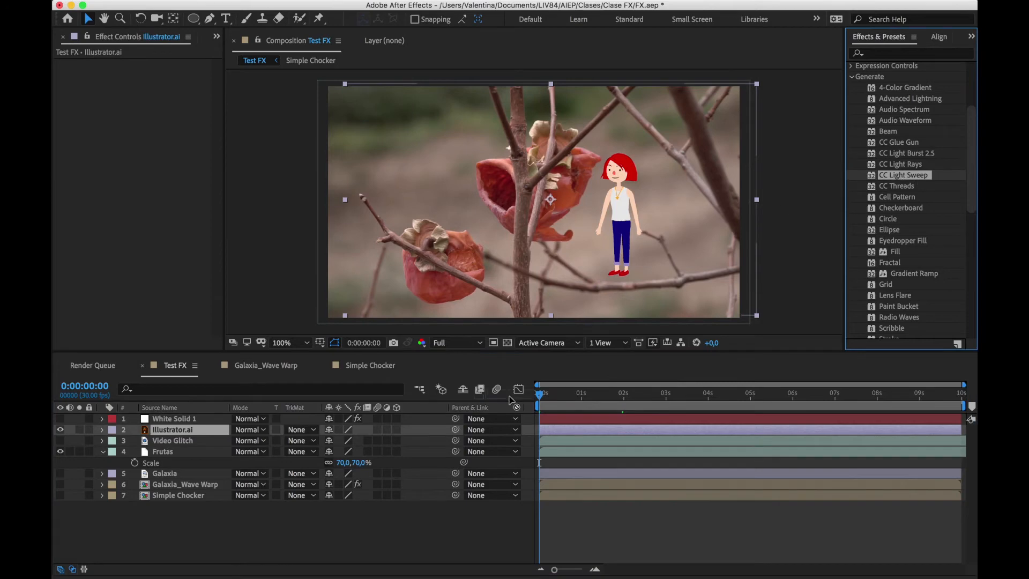
drag(512, 400, 169, 429)
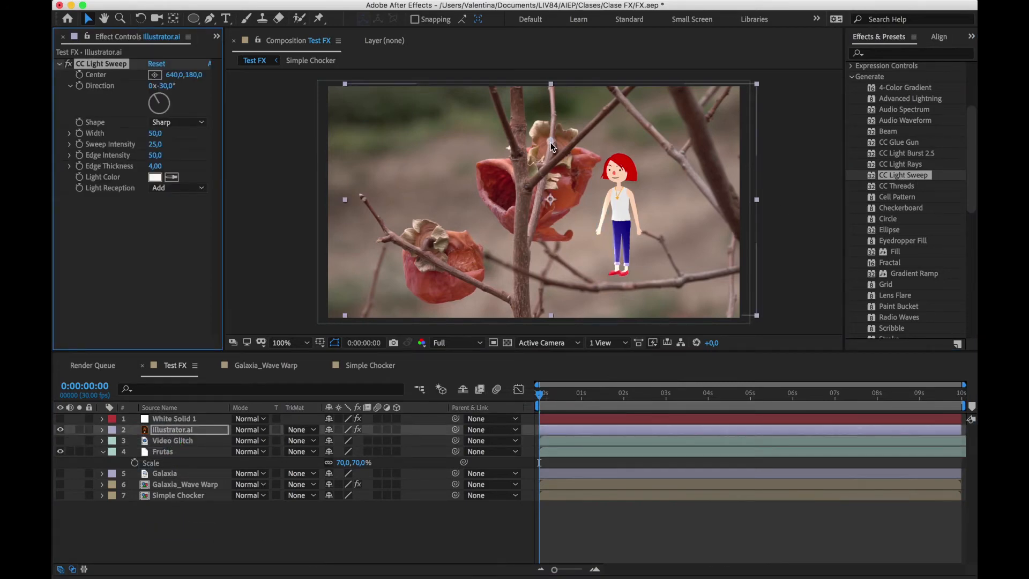
drag(551, 143, 610, 214)
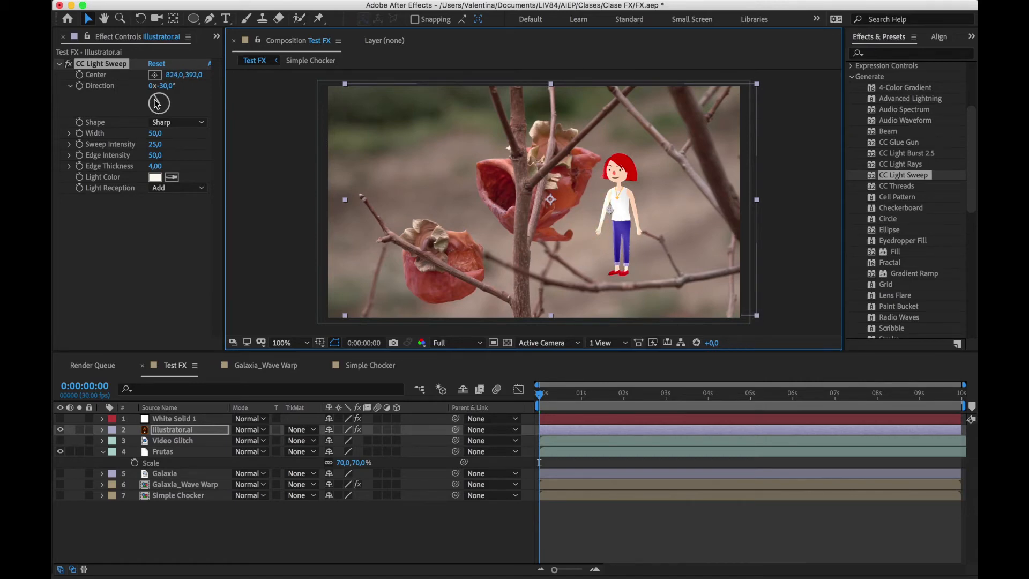
drag(156, 99, 173, 104)
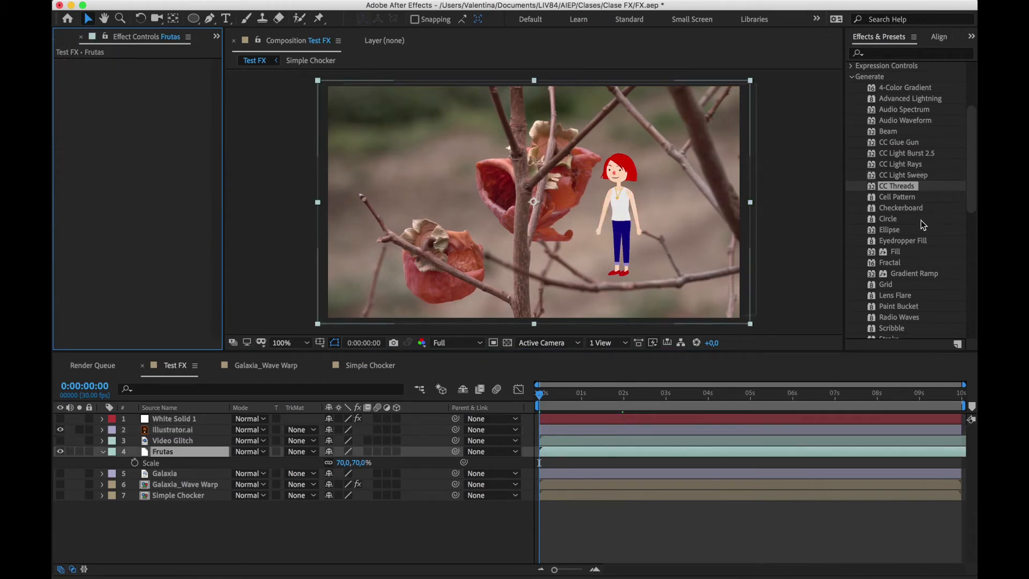
Try Lens Flare on the Frutas layer with the flare center at about 1662, 221, and delete the effect
click(921, 220)
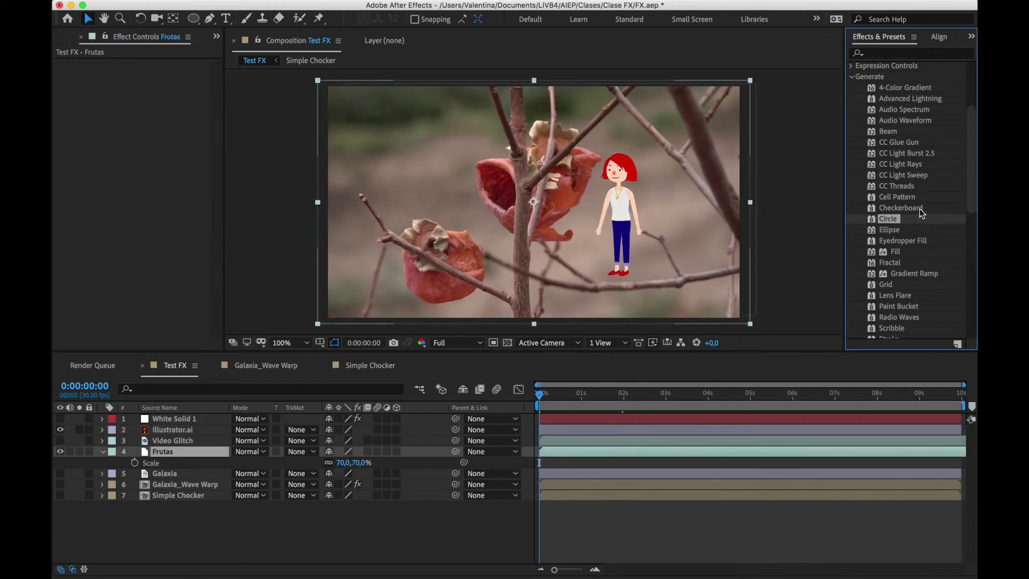
scroll(915, 240, down, 1)
click(911, 263)
scroll(906, 268, down, 5)
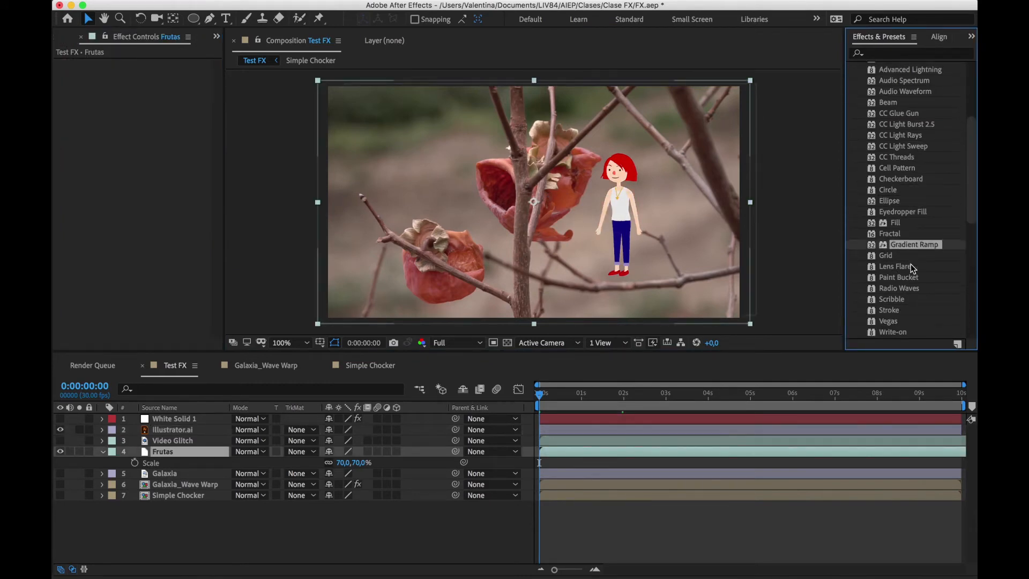
scroll(912, 264, down, 1)
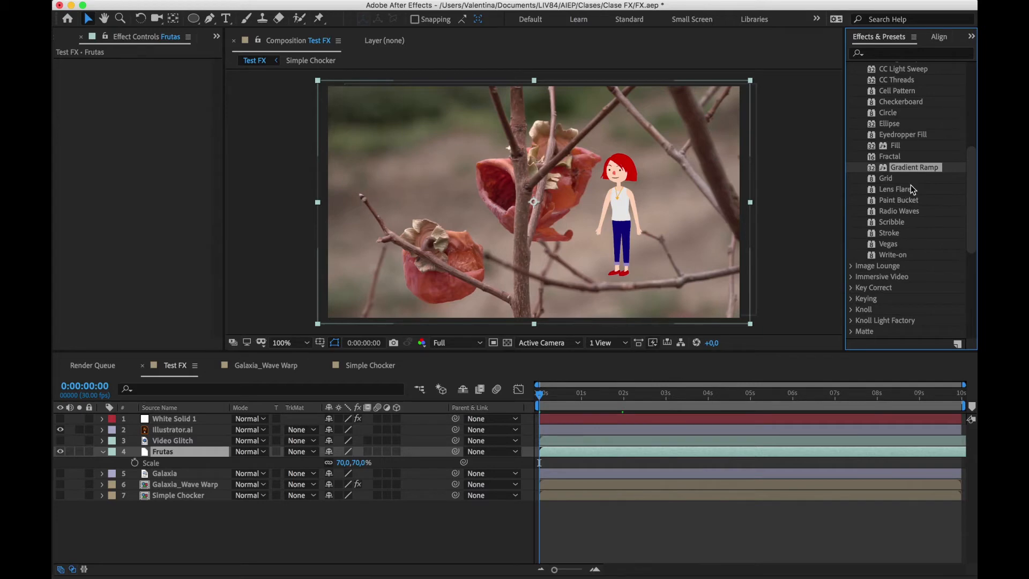
click(898, 190)
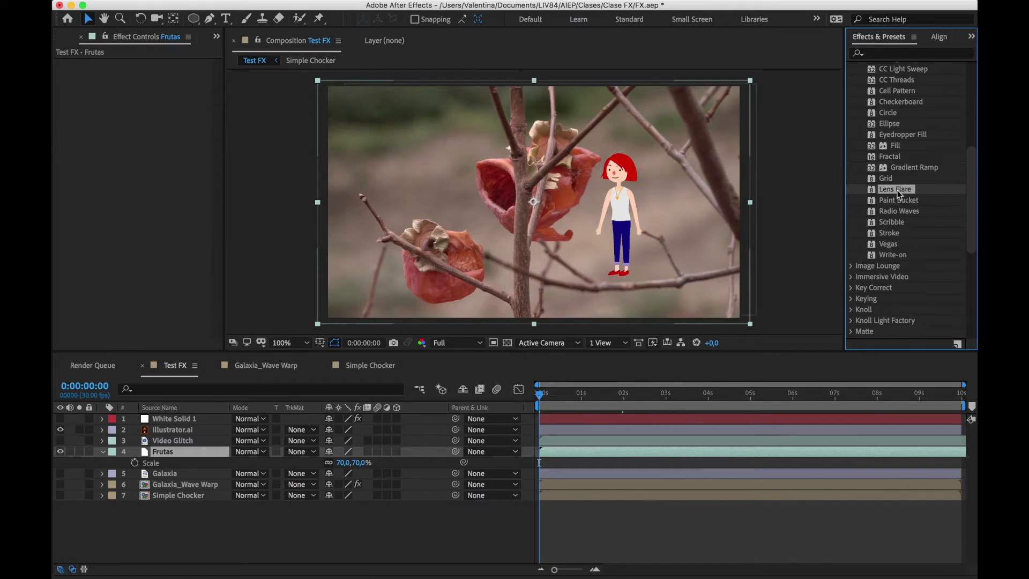
drag(897, 190, 571, 451)
drag(491, 177, 504, 144)
drag(496, 200, 692, 131)
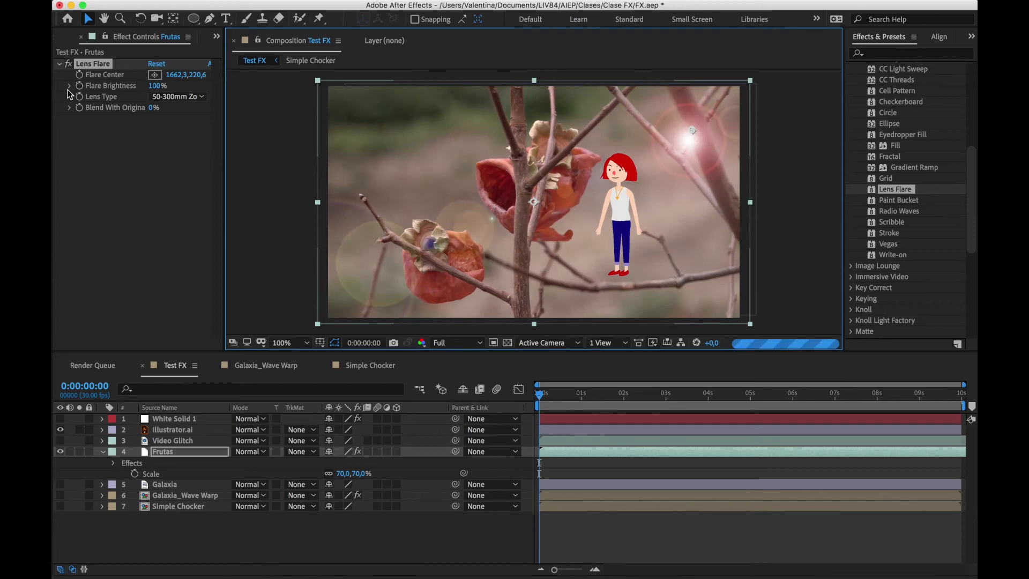
click(92, 65)
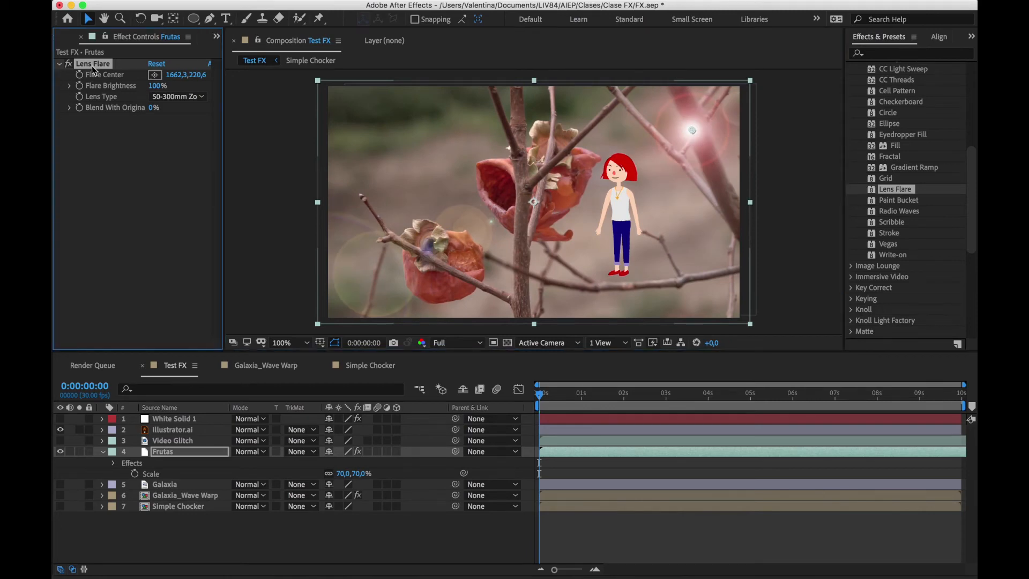
key(Delete)
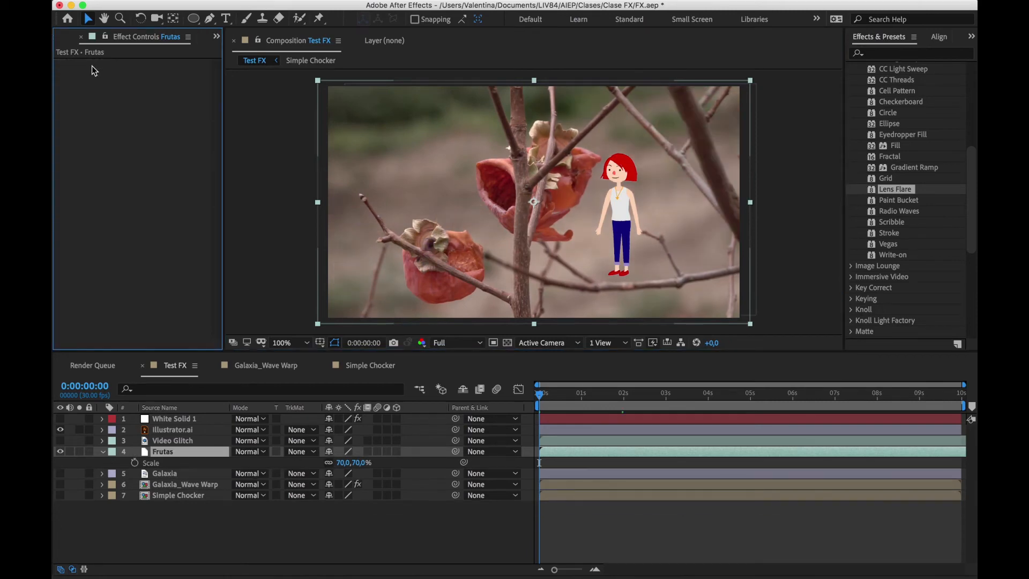
Collapse the Frutas layer, hide the Illustrator.ai and Frutas layers, and show the white solid
click(102, 451)
click(60, 430)
click(60, 452)
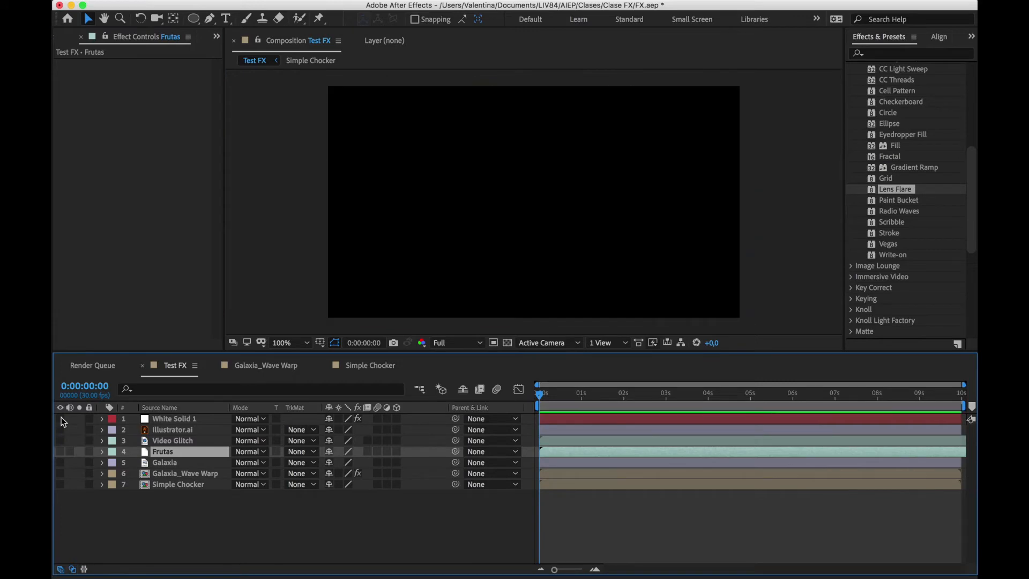
click(60, 418)
Delete the Advanced Lightning effect from the white solid
click(172, 420)
click(123, 63)
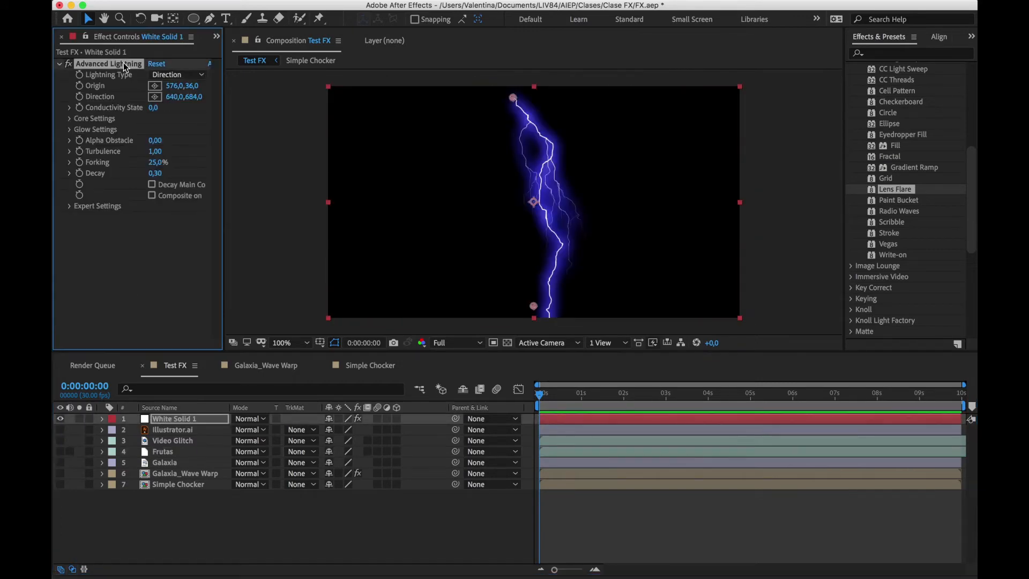
key(Delete)
Draw an open, wavy four-point mask path across the white solid with the Pen tool
click(210, 18)
mouse_move(377, 253)
mouse_down()
mouse_move(411, 236)
mouse_move(425, 213)
mouse_up()
drag(461, 171, 532, 188)
drag(561, 244, 598, 239)
drag(679, 174, 704, 171)
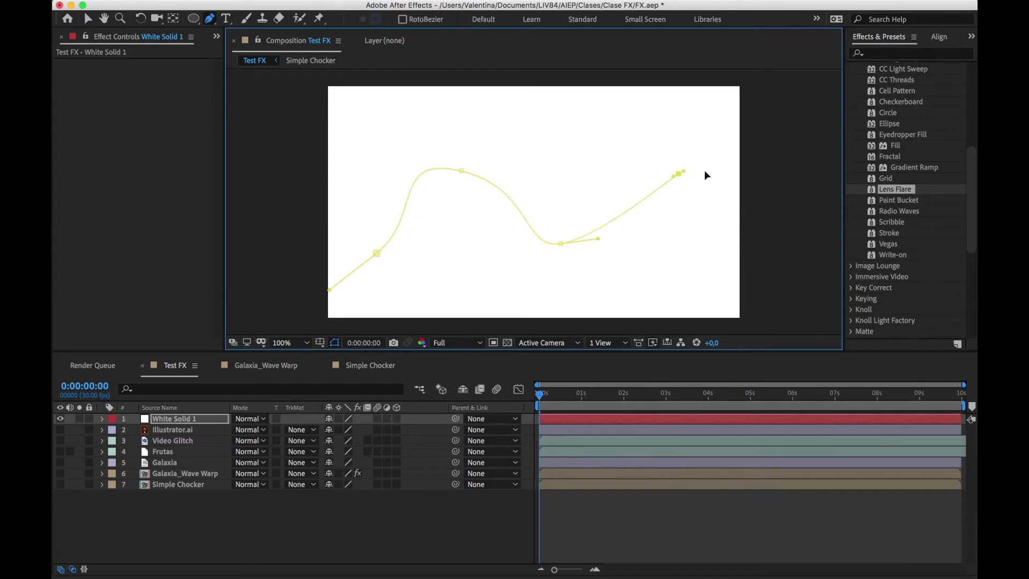
click(85, 19)
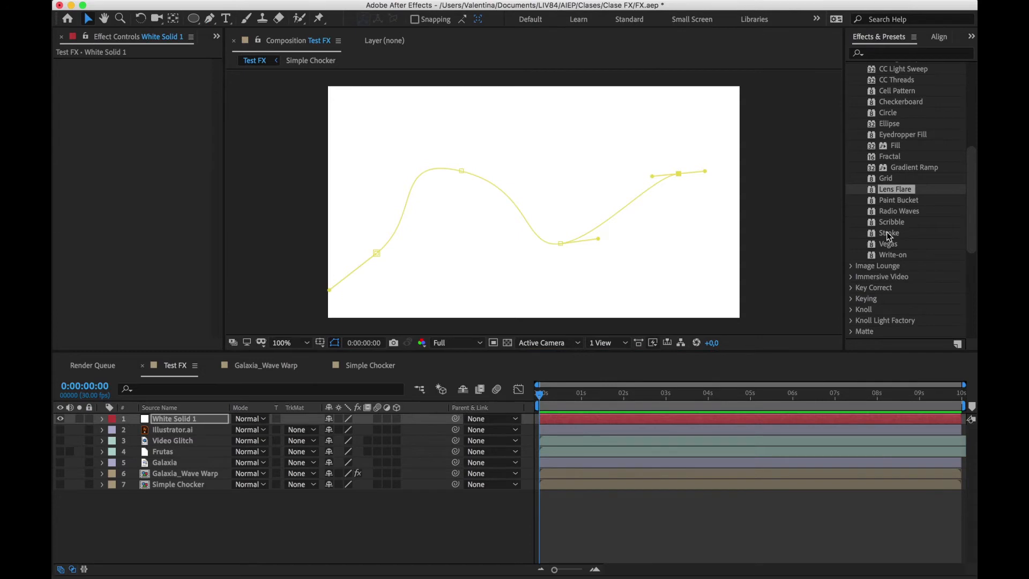
Apply the Stroke effect to the white solid and set its color to red F30000
drag(889, 233, 662, 421)
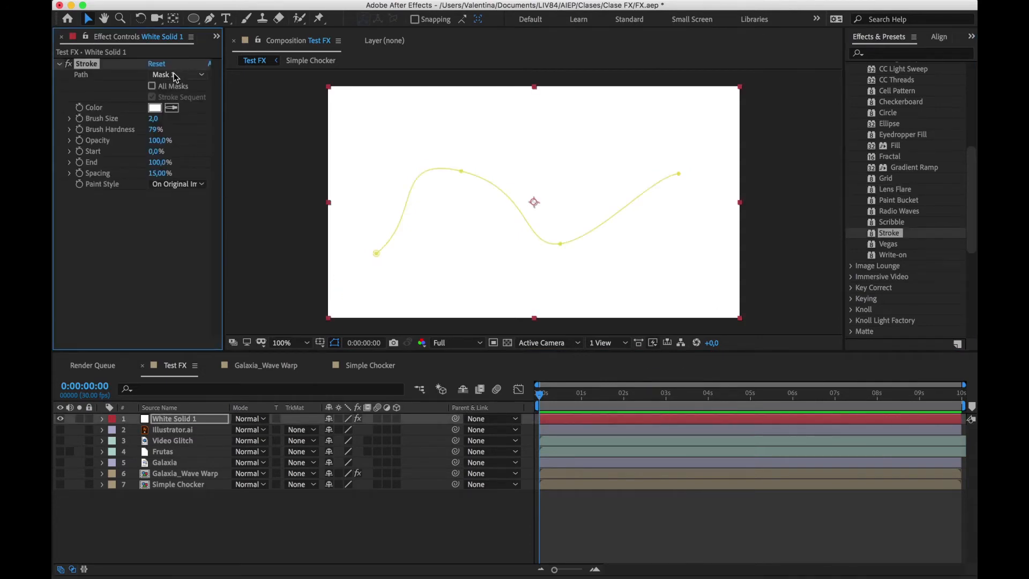
click(166, 185)
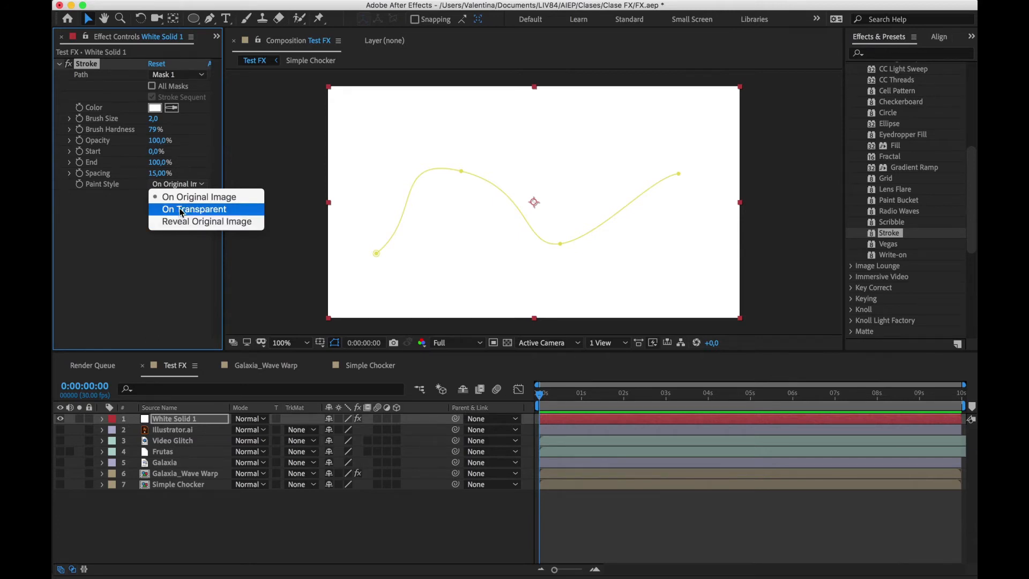
click(88, 226)
click(155, 108)
click(287, 279)
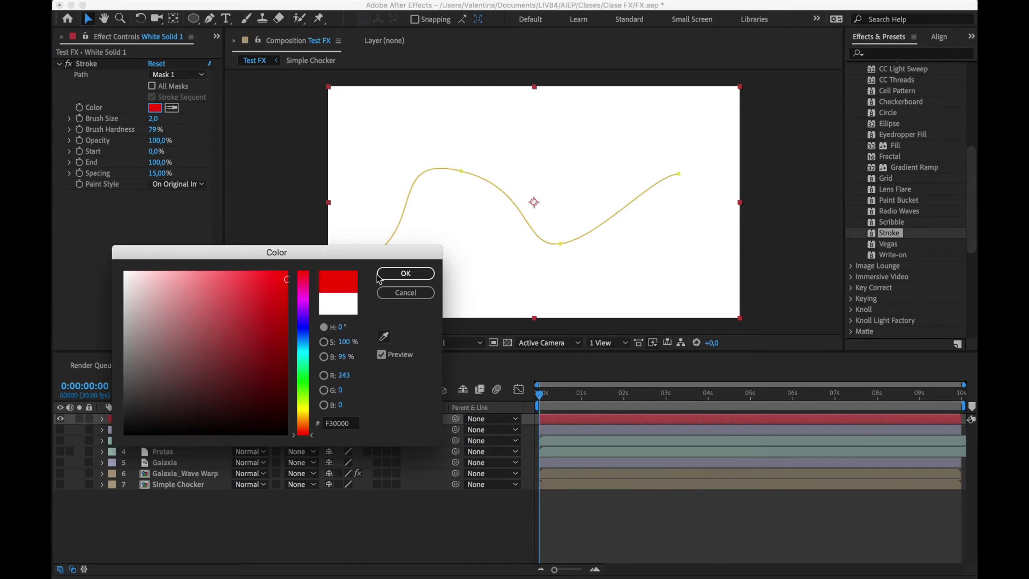
click(379, 276)
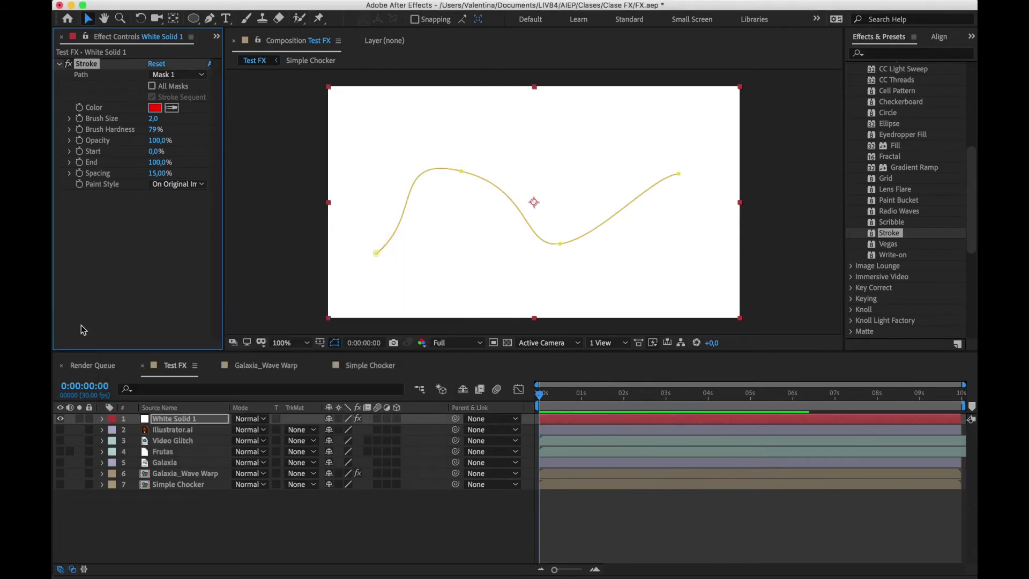
Set the Stroke effect's Paint Style to On Transparent and deselect the white solid
click(555, 502)
click(545, 420)
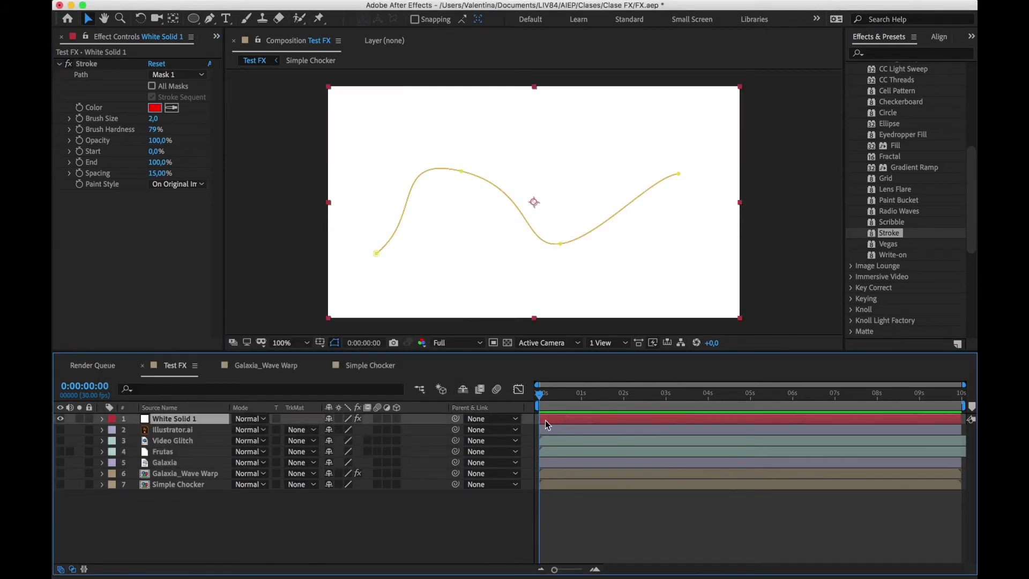
click(162, 187)
click(185, 209)
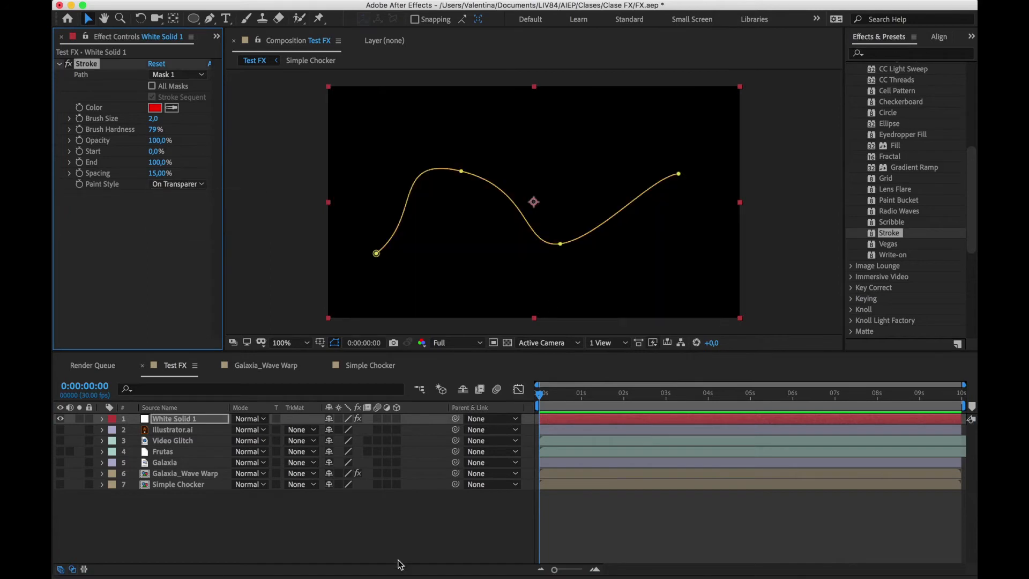
click(414, 527)
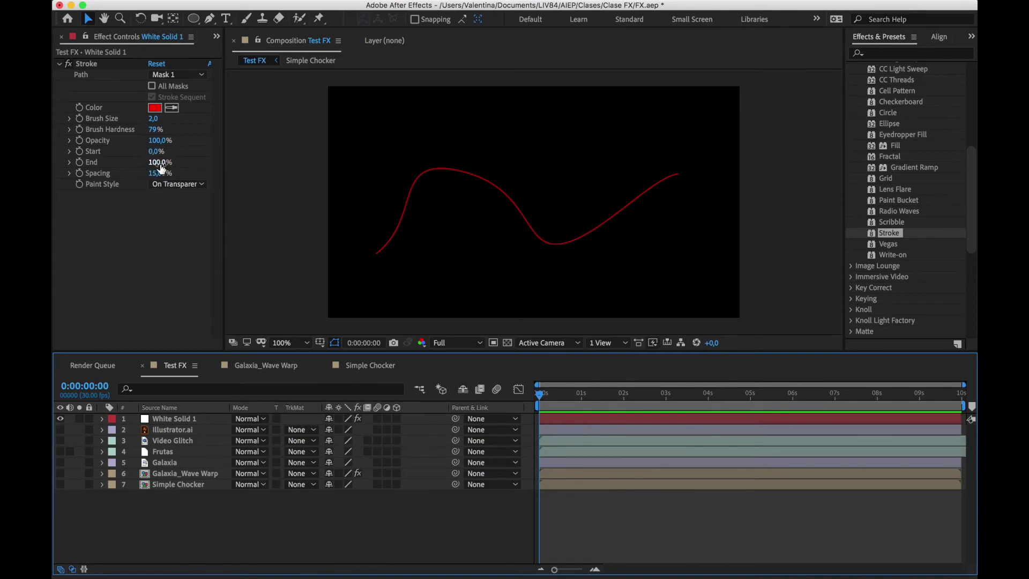
Set the Stroke effect's End to 15% and hide the mask path outline in the composition view
mouse_move(159, 163)
mouse_down()
mouse_move(116, 165)
mouse_move(209, 149)
mouse_move(144, 161)
mouse_up()
click(335, 343)
click(149, 274)
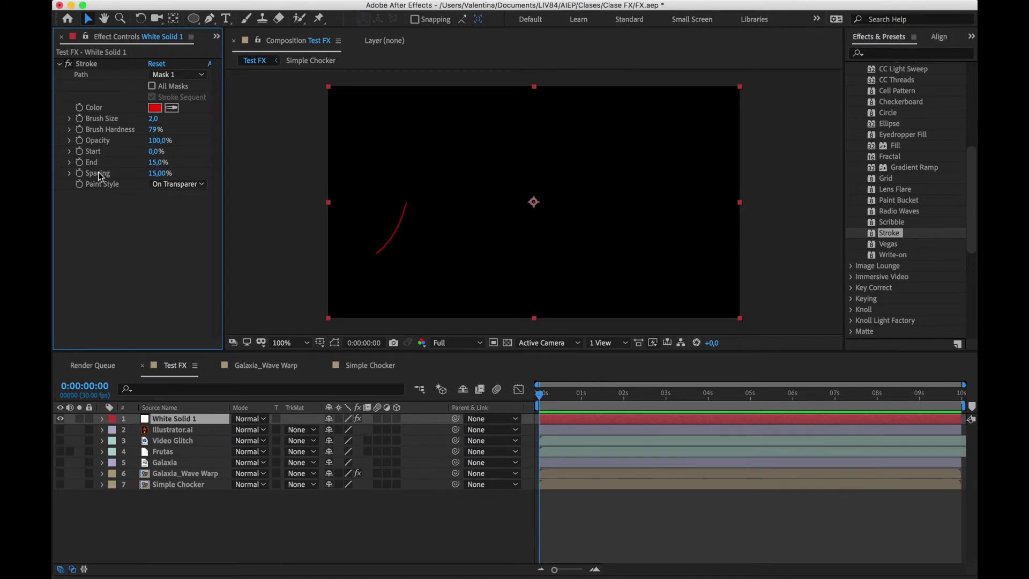
Review the Stroke effect's Paint Style options and check the Frutas layer on its own before showing the white solid again
click(176, 184)
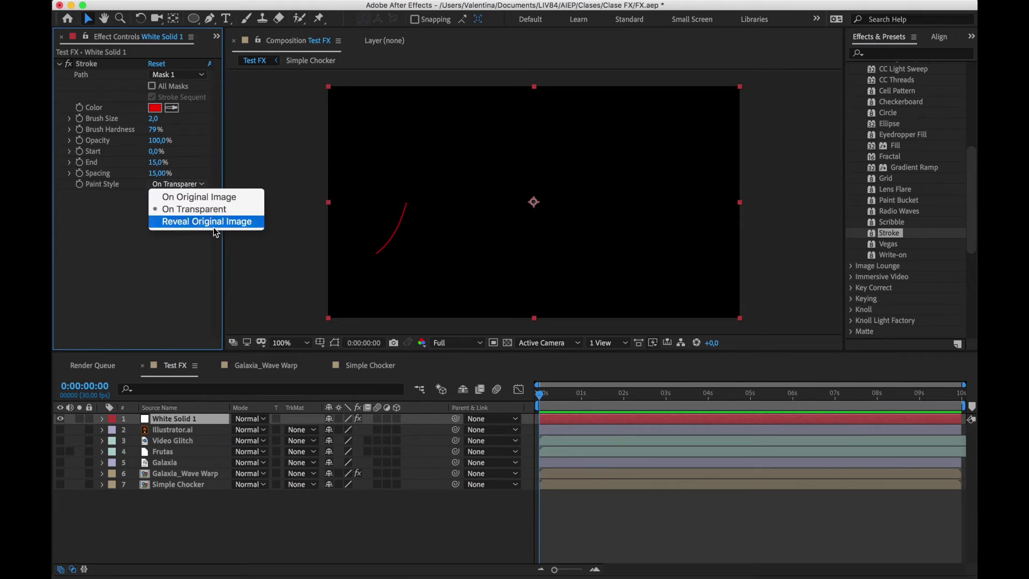
click(152, 262)
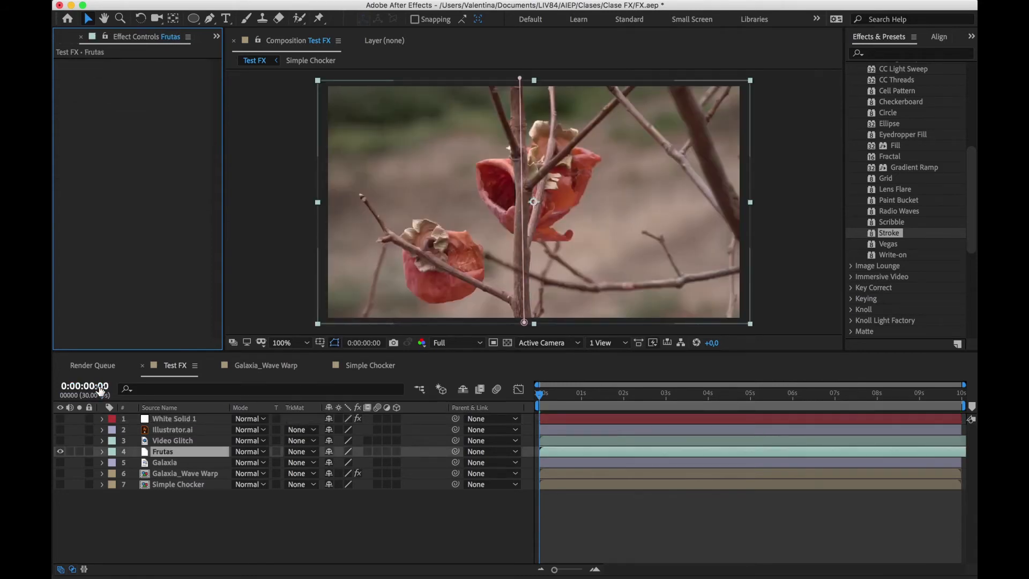
drag(64, 453, 60, 419)
click(60, 419)
Delete Mask 1 from the White Solid 1 layer
click(173, 419)
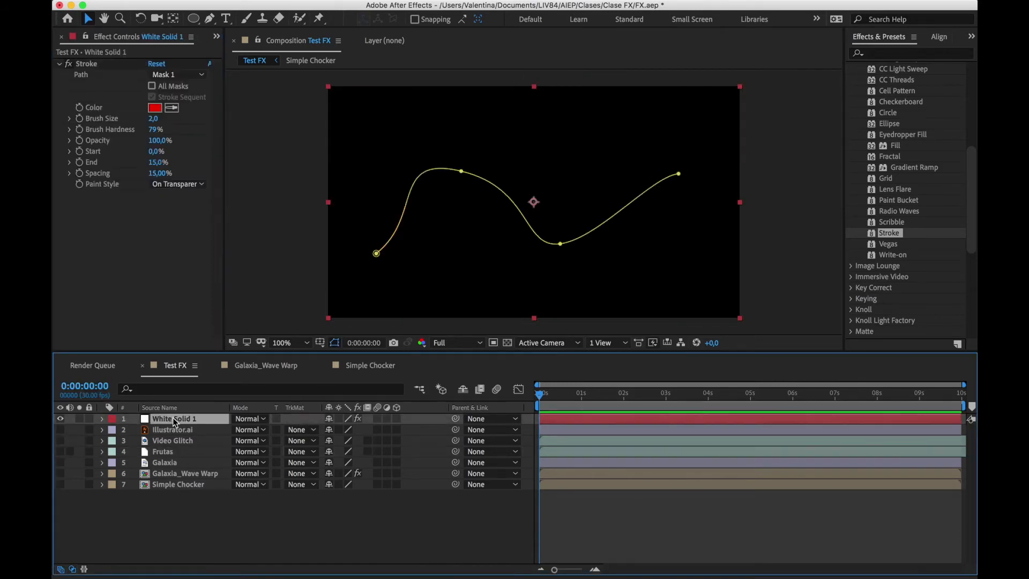
key(m)
click(212, 429)
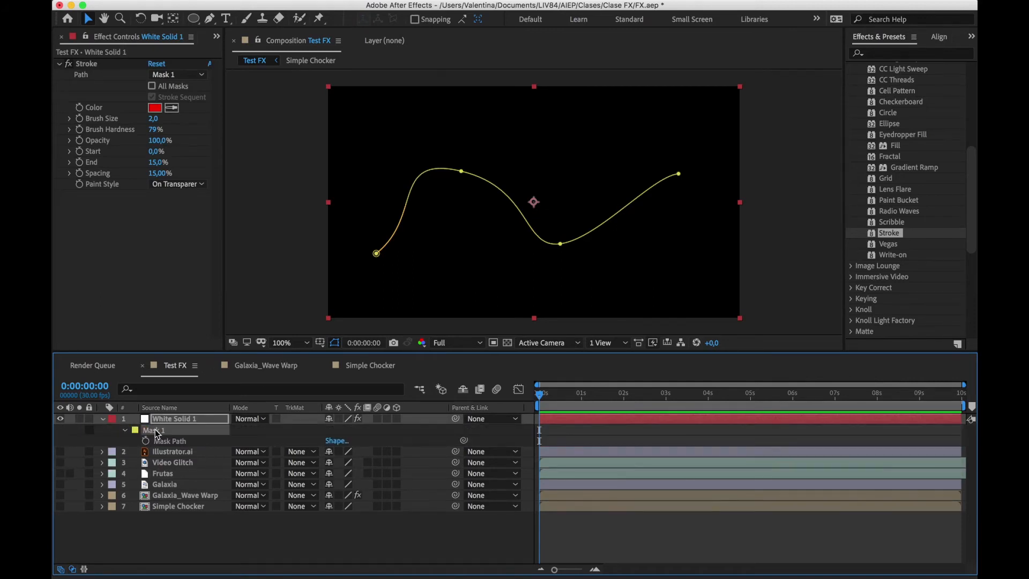
key(Delete)
Draw a circular mask on the white solid with the Ellipse tool, apply the Scribble effect and hide the mask outline
click(193, 19)
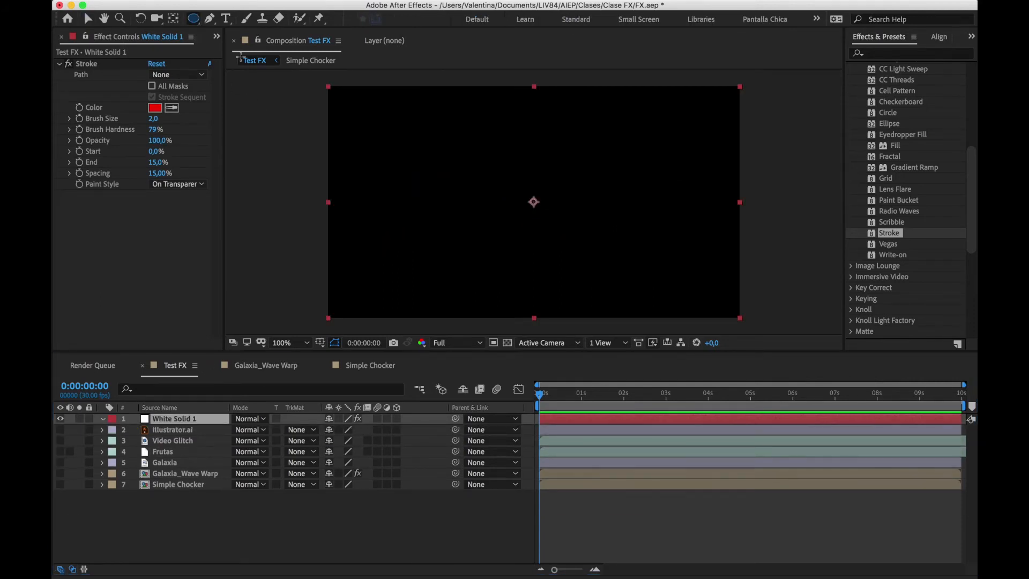
drag(510, 179, 588, 229)
mouse_move(892, 222)
mouse_down()
mouse_move(644, 379)
mouse_move(638, 417)
mouse_up()
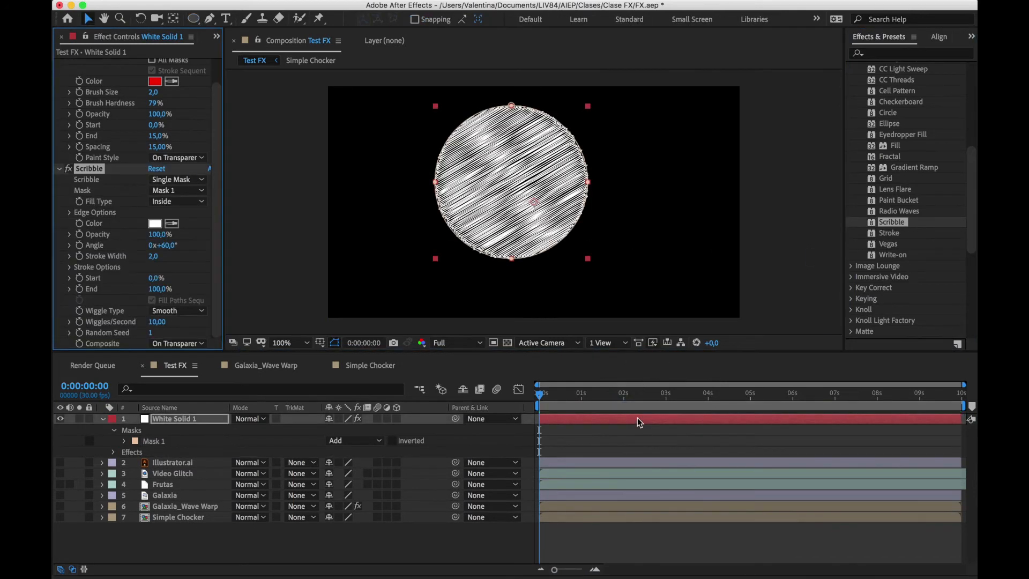
click(335, 342)
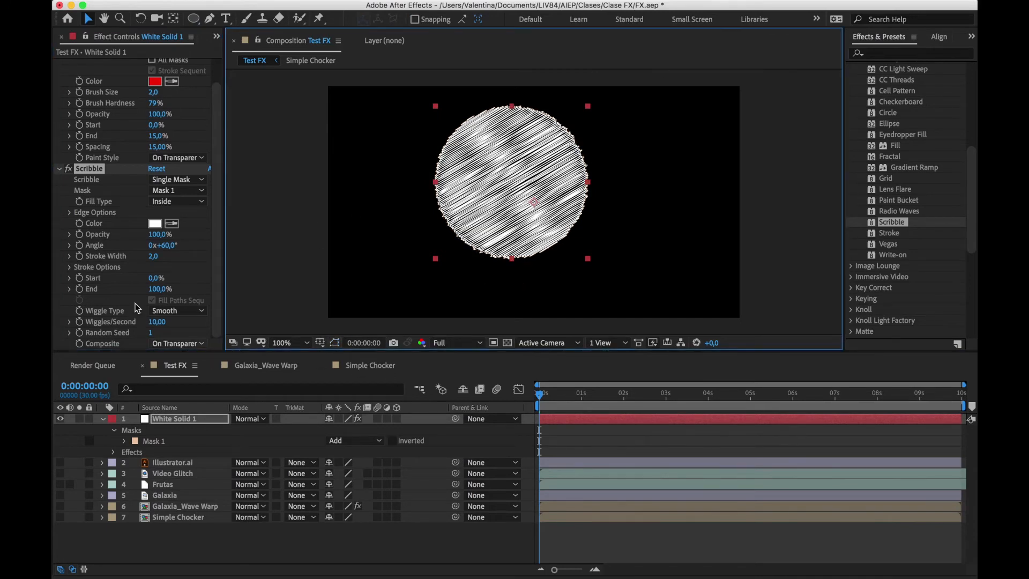
Delete the Stroke effect from the white solid and test the Scribble effect's End value
scroll(110, 287, up, 2)
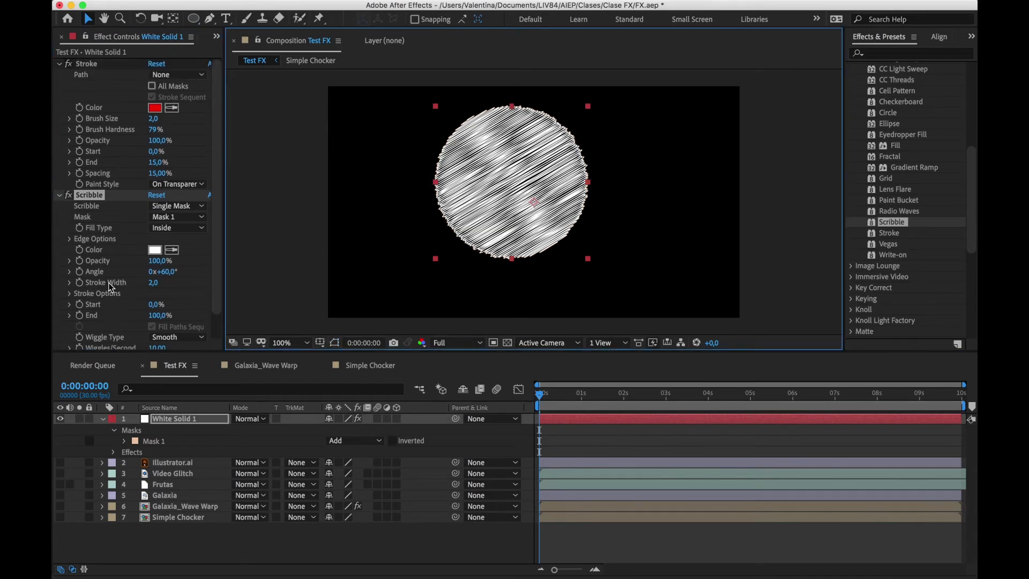
click(90, 66)
key(Delete)
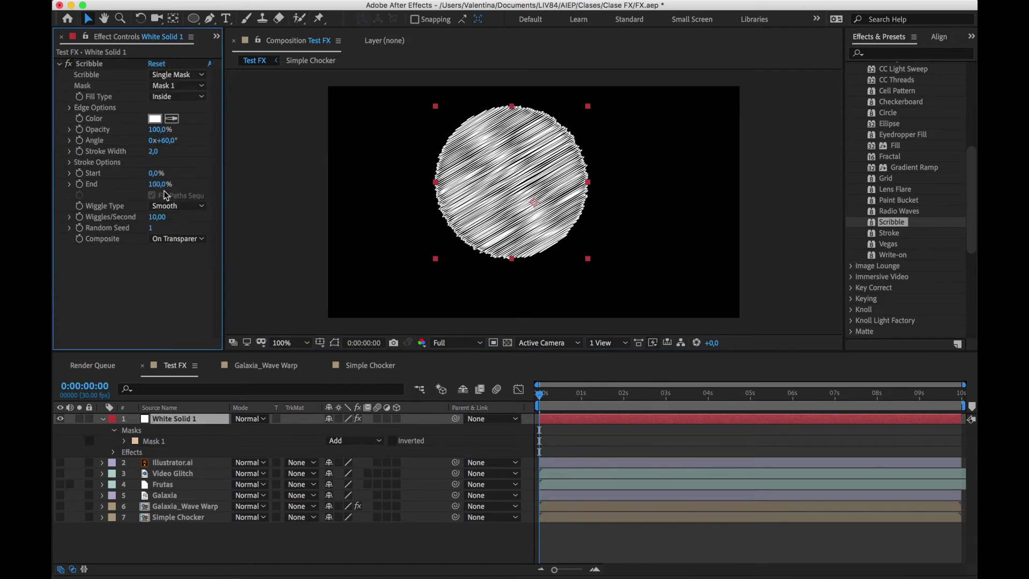
mouse_move(158, 183)
mouse_down()
mouse_move(100, 190)
mouse_move(151, 184)
mouse_up()
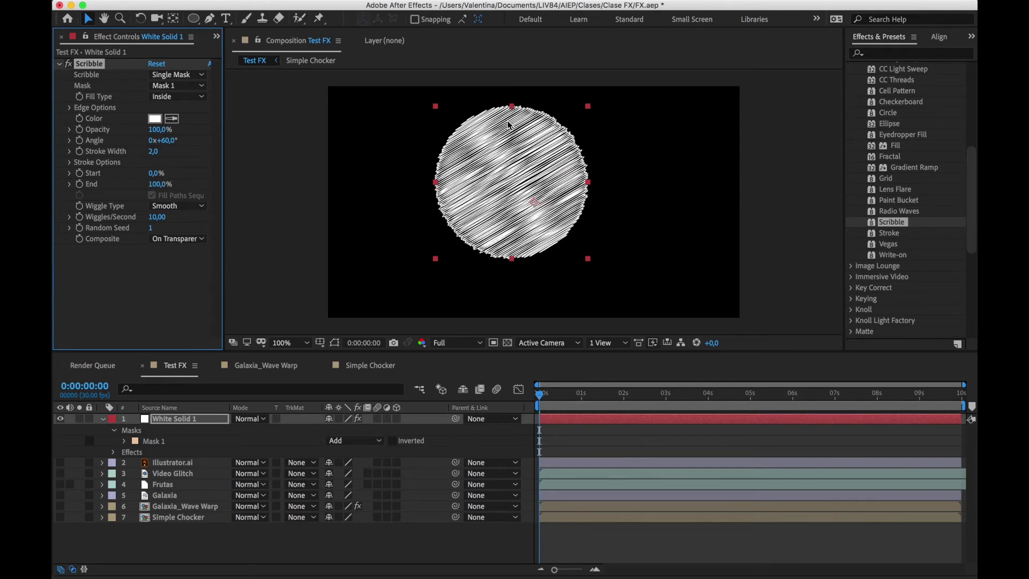
Examine the effects offered in the Immersive Video and Keying categories
scroll(887, 149, up, 5)
scroll(886, 149, up, 5)
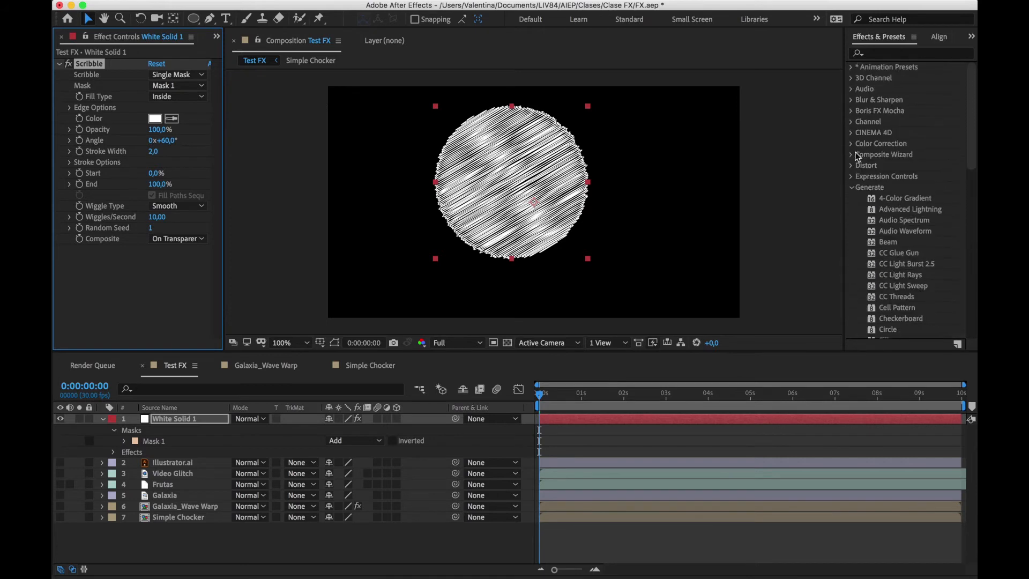
click(853, 187)
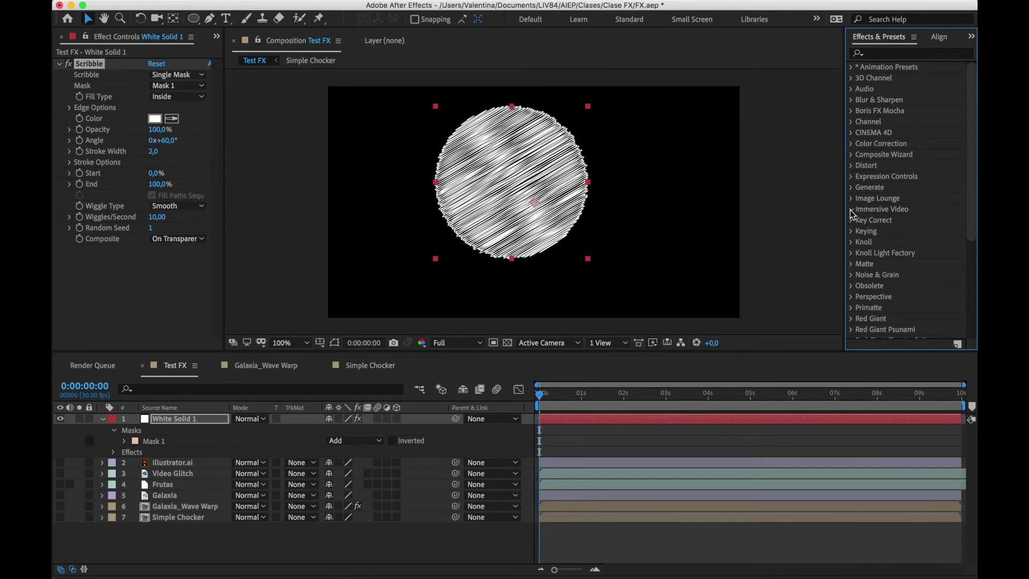
click(852, 213)
scroll(901, 255, down, 3)
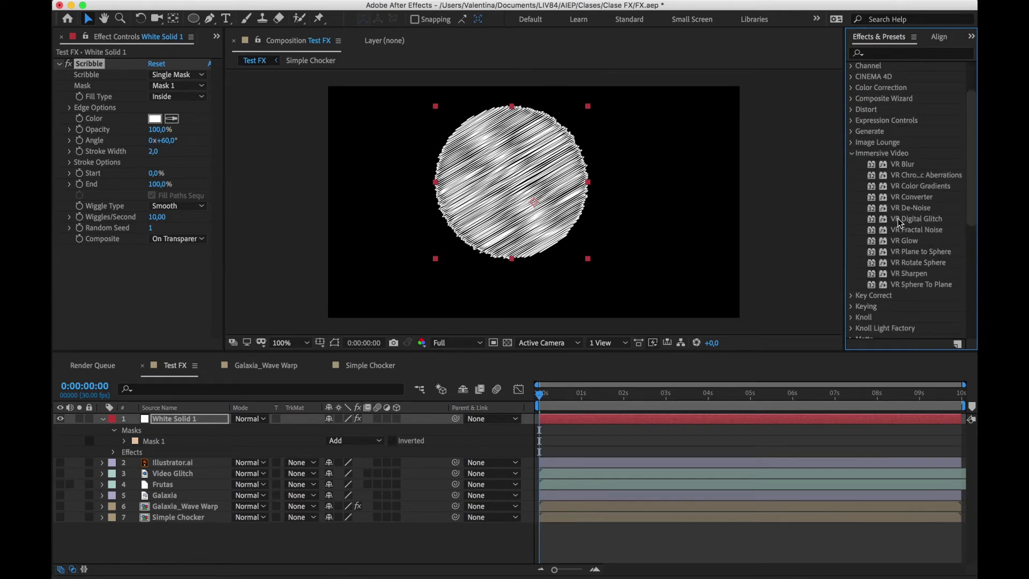
click(853, 154)
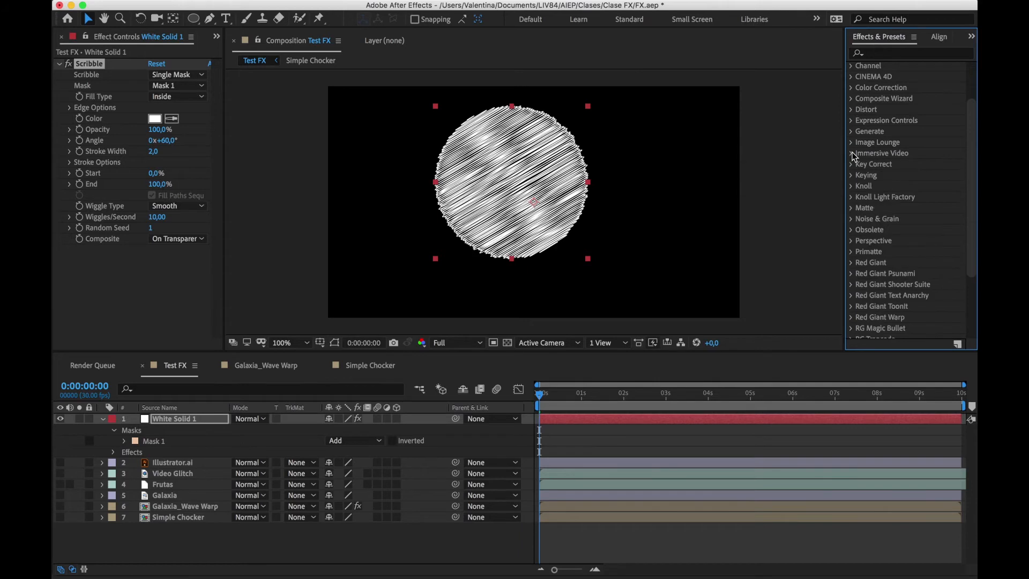
click(855, 177)
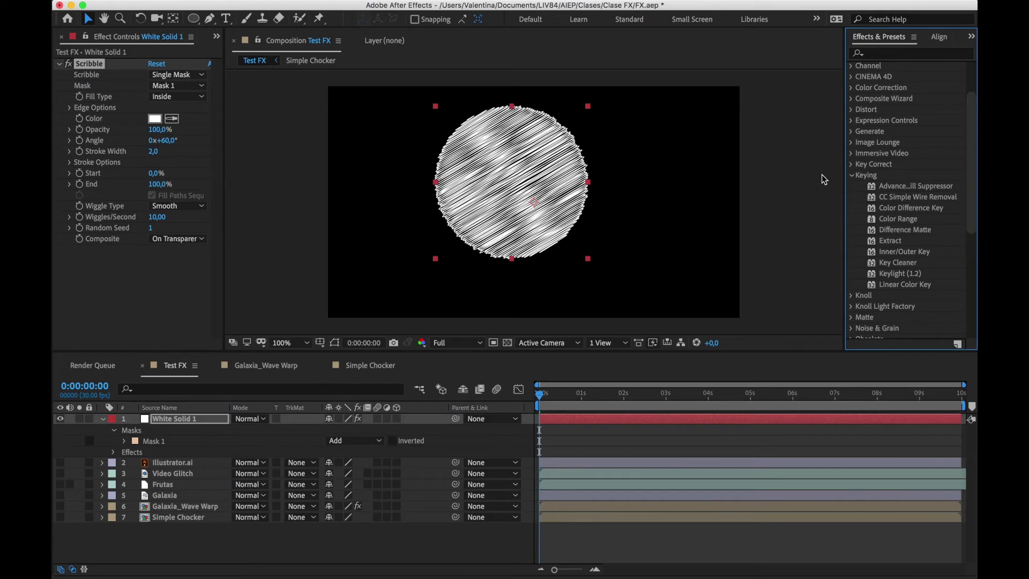
click(875, 274)
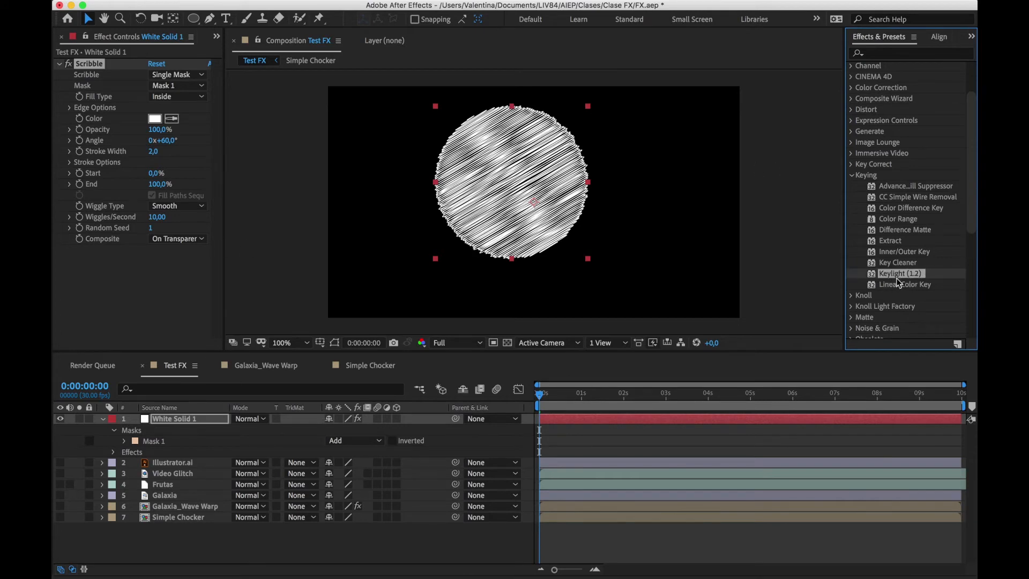
Collapse and hide the White Solid 1 layer and show the Illustrator.ai layer
click(153, 420)
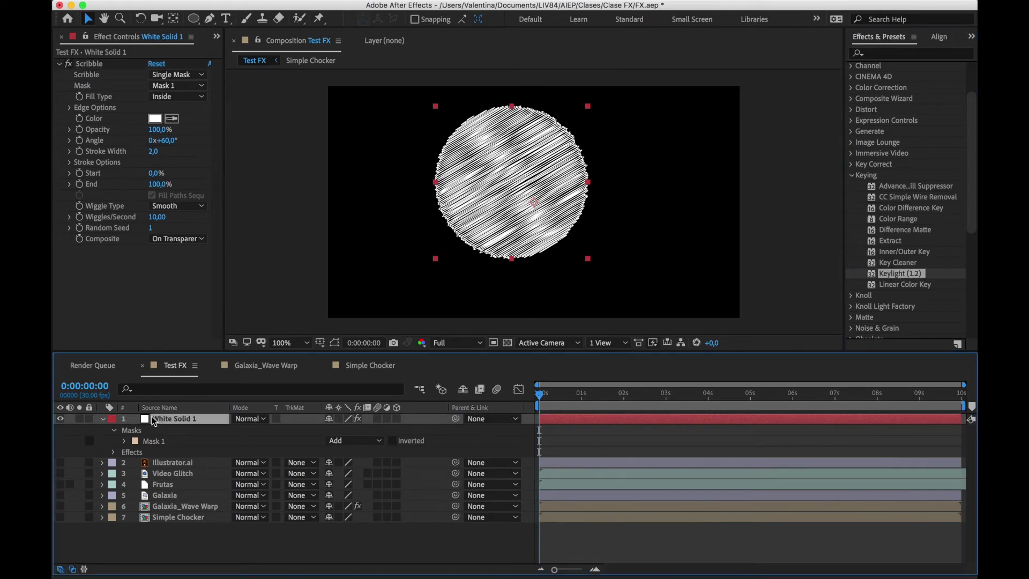
click(103, 419)
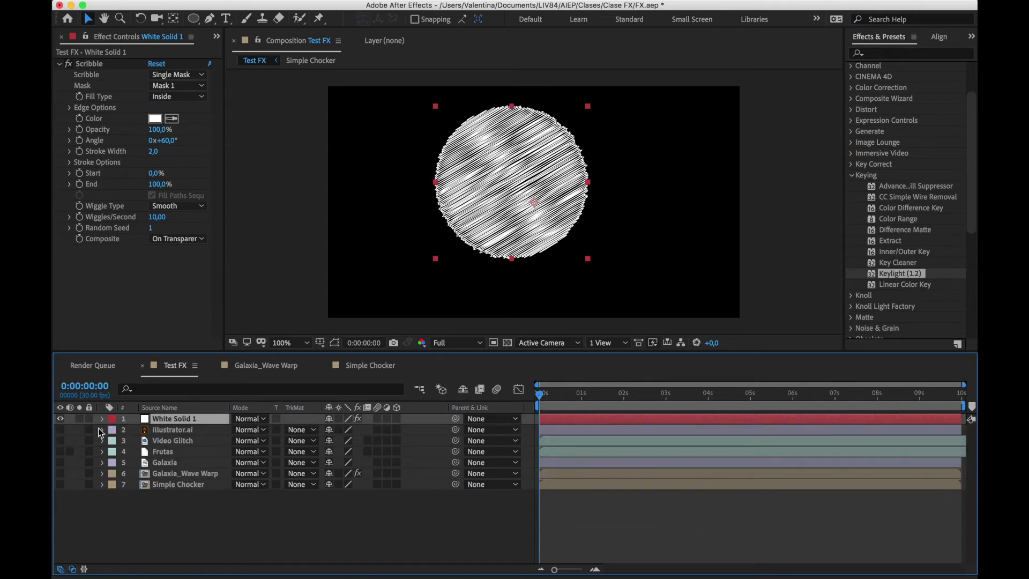
click(60, 419)
click(60, 430)
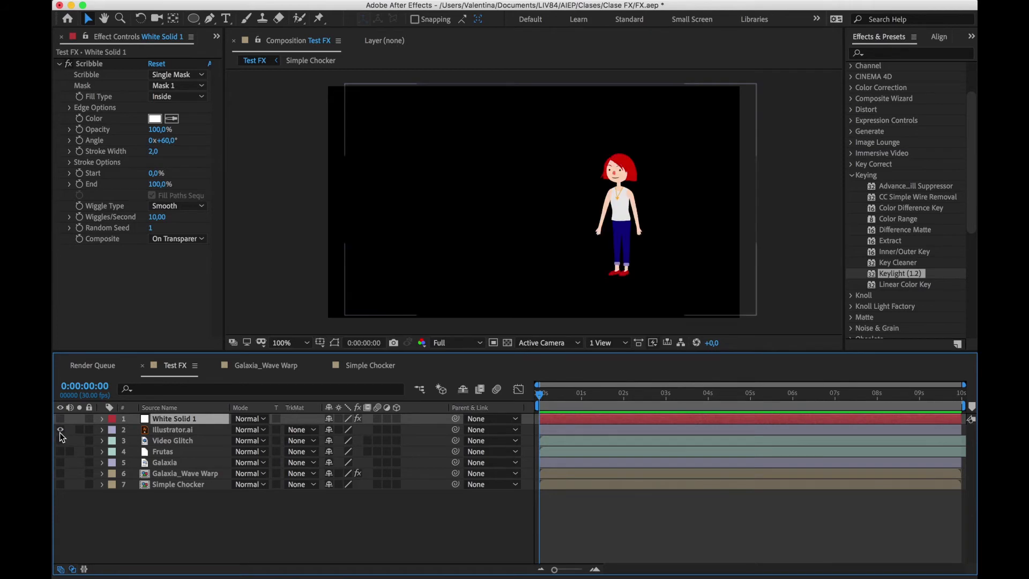
Apply the Linear Color Key effect to the Illustrator.ai layer and sample the character's red hair as the Key Color
drag(880, 279, 168, 430)
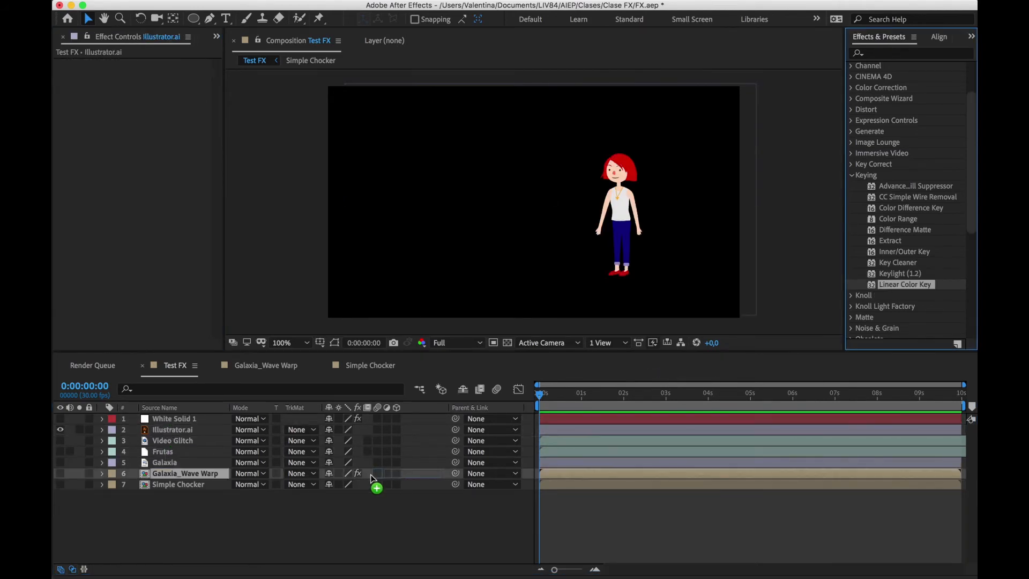
drag(374, 485, 172, 430)
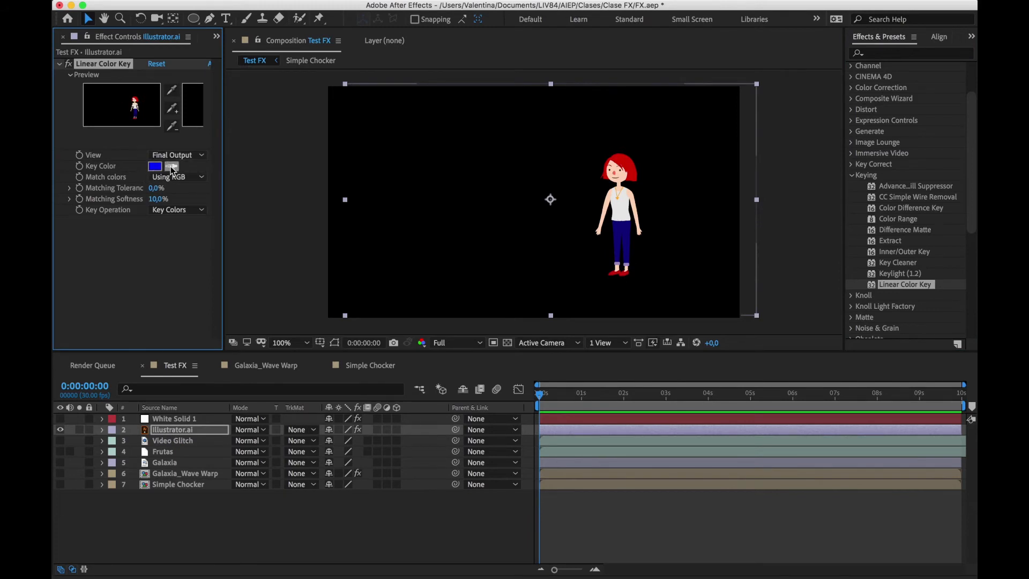
click(172, 166)
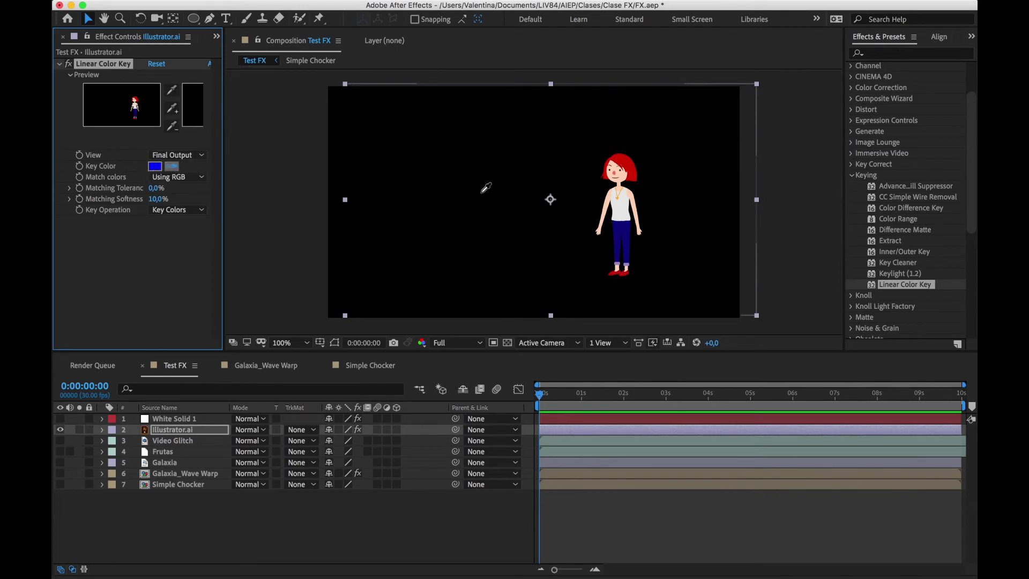
click(632, 162)
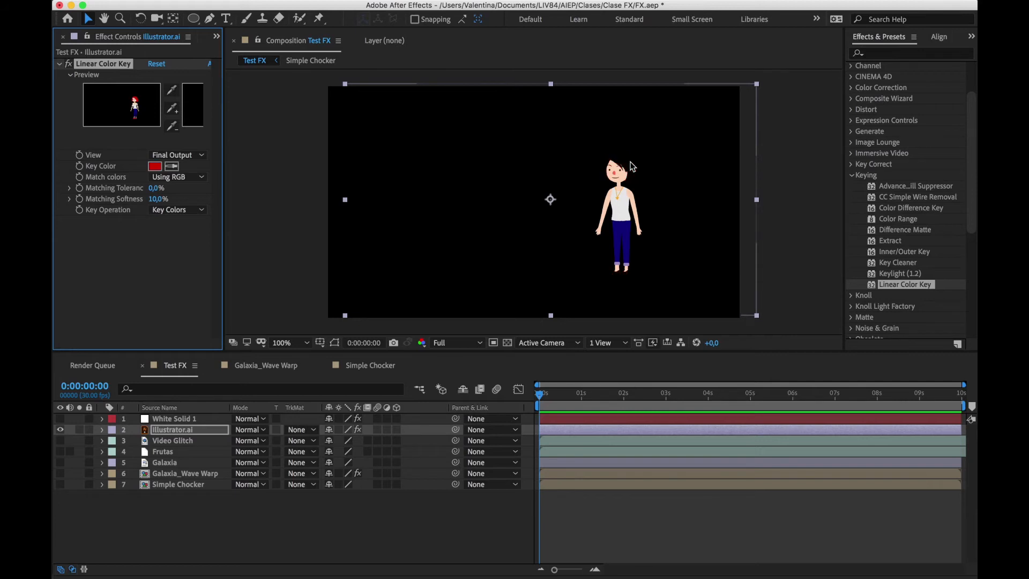
Delete the Linear Color Key effect from the Illustrator.ai layer
click(234, 275)
click(199, 277)
click(109, 65)
key(Delete)
Locate Simple Choker among the Matte effects, open the Simple Chocker composition, and unlock and select Adjustment Layer 1
click(854, 175)
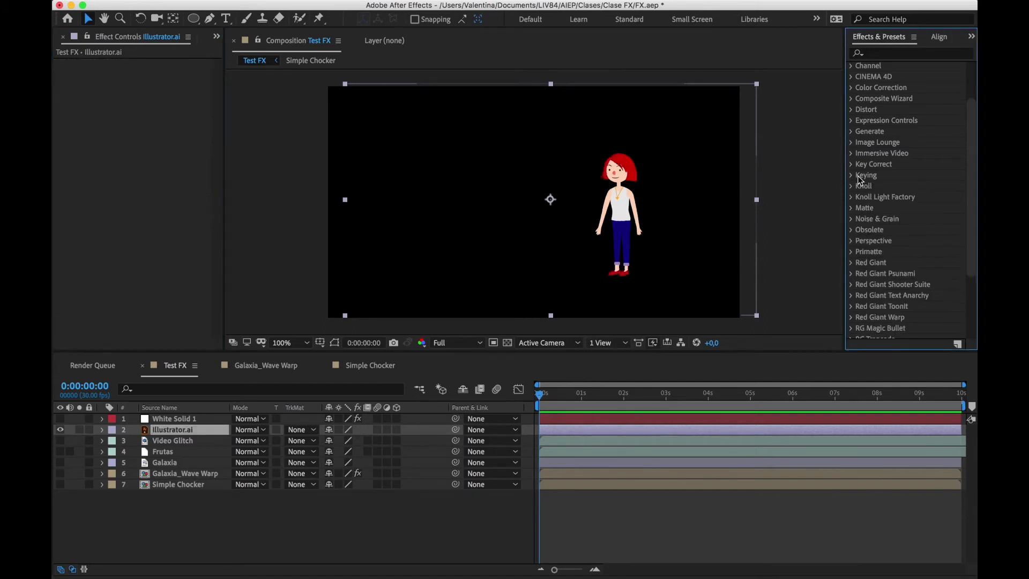
click(851, 208)
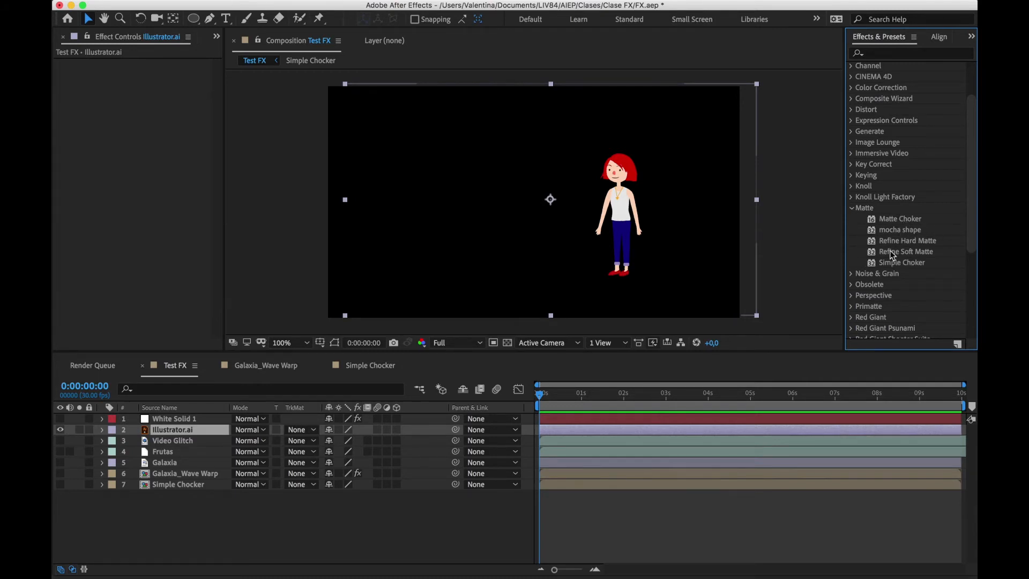
click(908, 263)
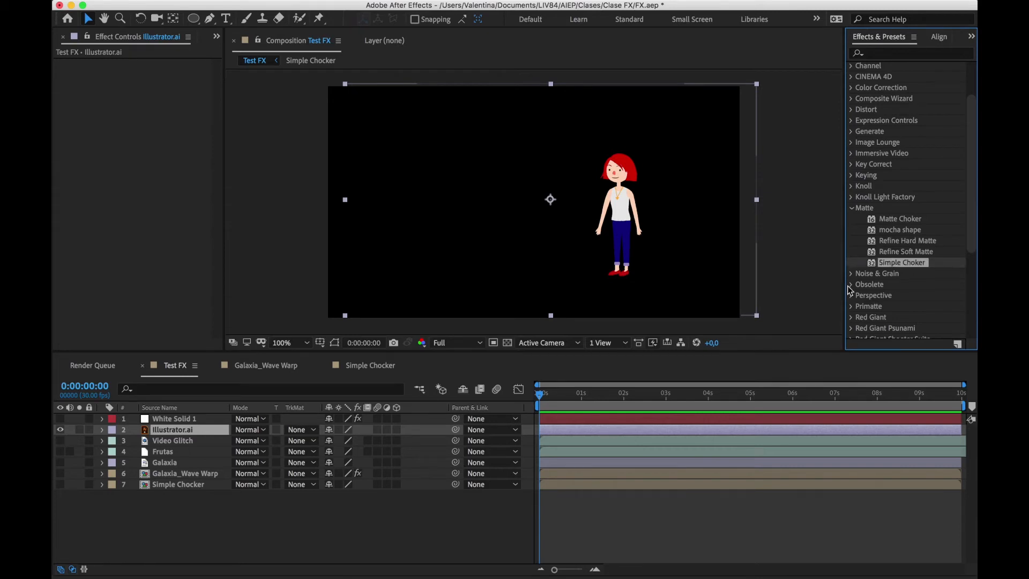
click(370, 365)
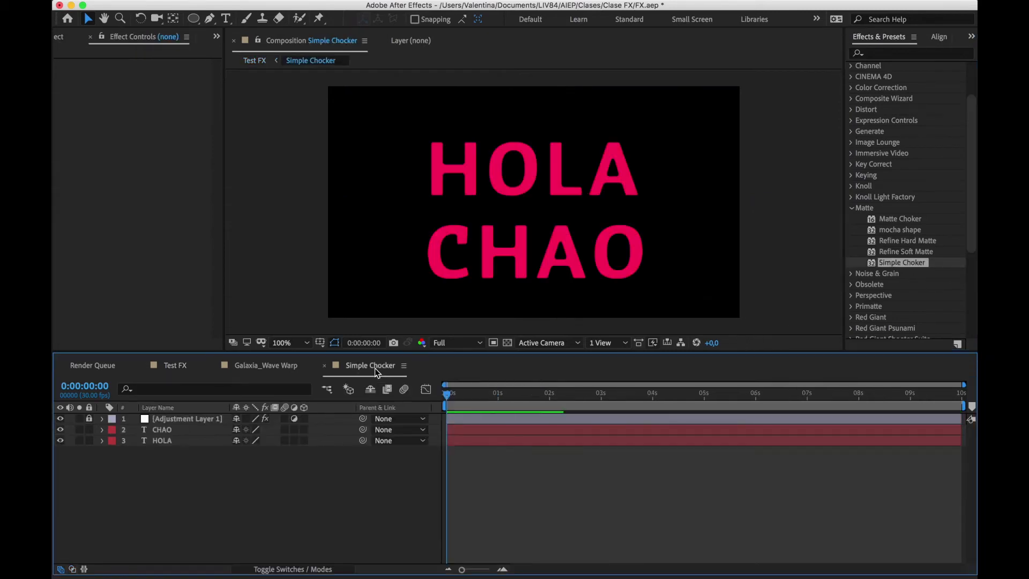
click(89, 420)
click(199, 422)
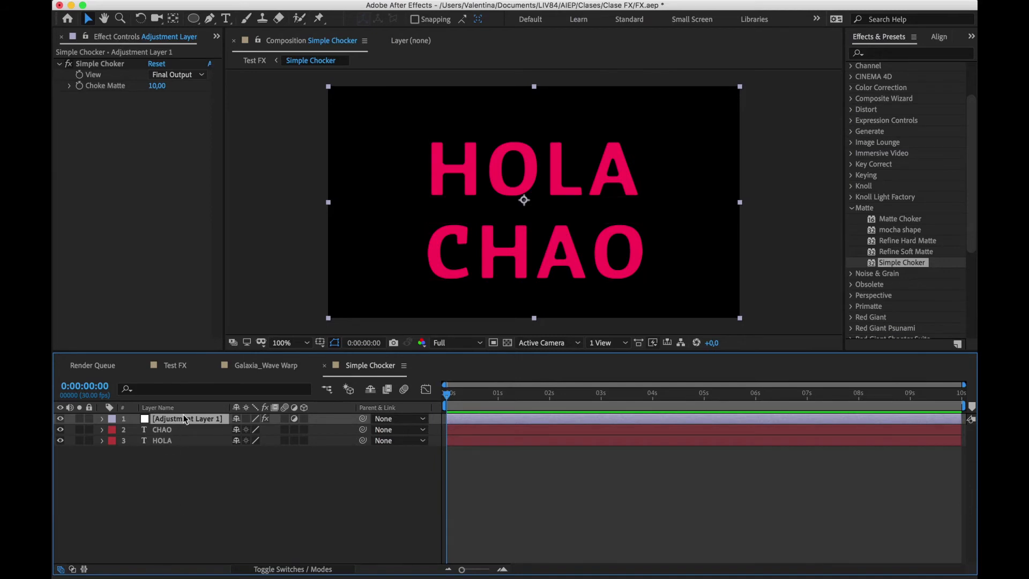
Move the HOLA text down until it overlaps the upper part of the CHAO text
click(166, 514)
click(168, 443)
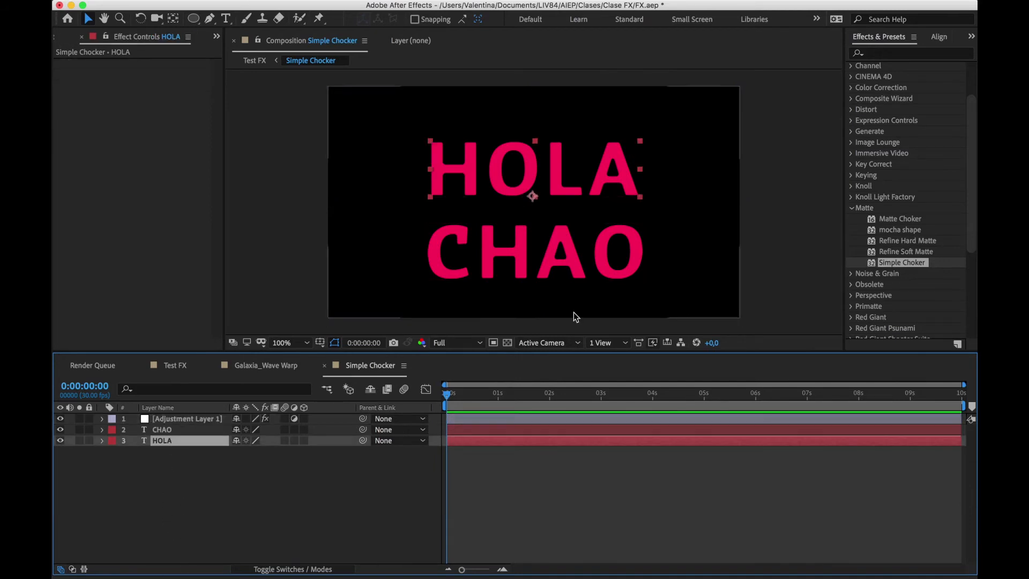
drag(528, 157, 541, 196)
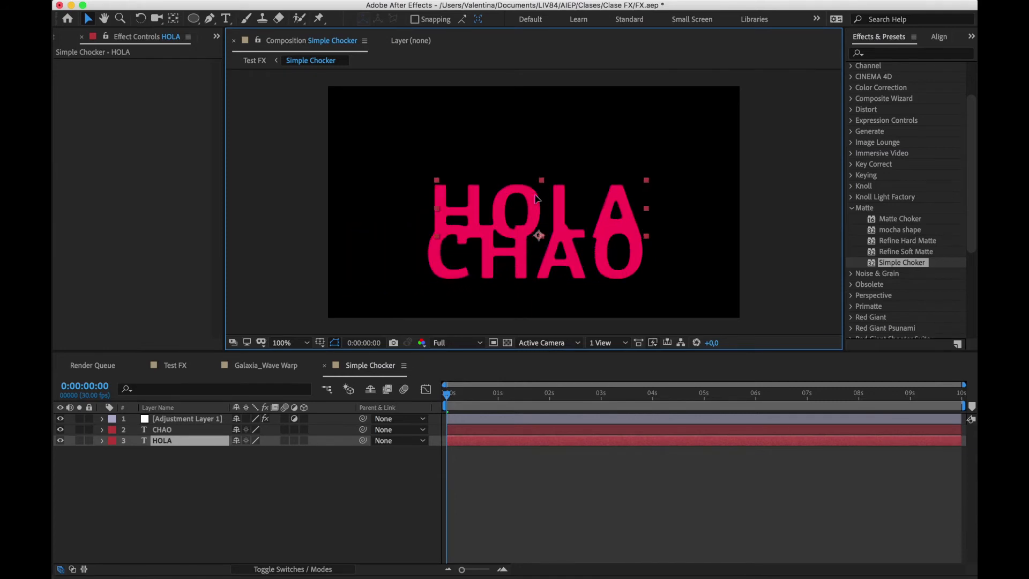
Set the Simple Choker effect's Choke Matte to 17 on Adjustment Layer 1
click(148, 421)
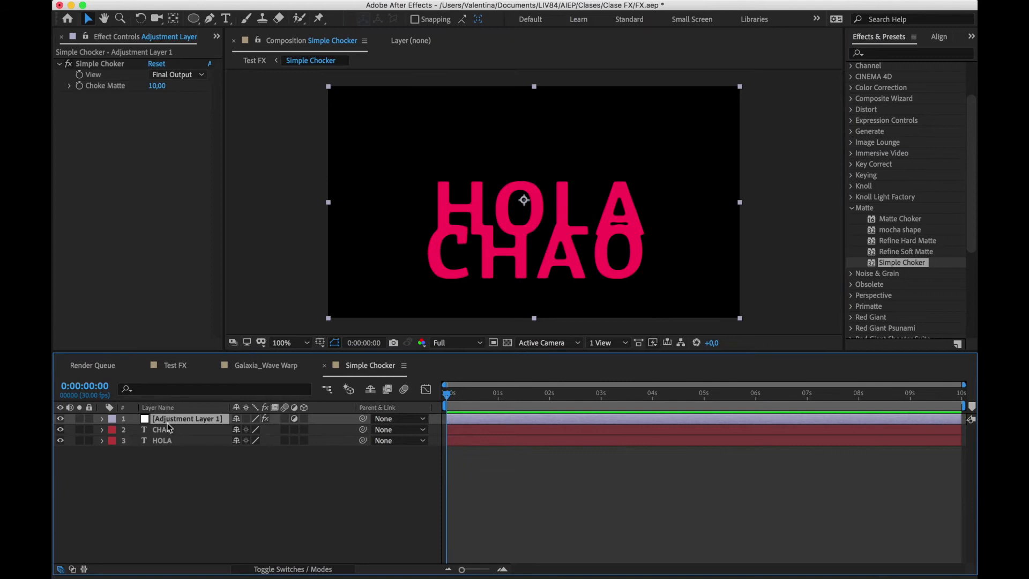
click(169, 84)
drag(170, 86, 199, 85)
click(224, 459)
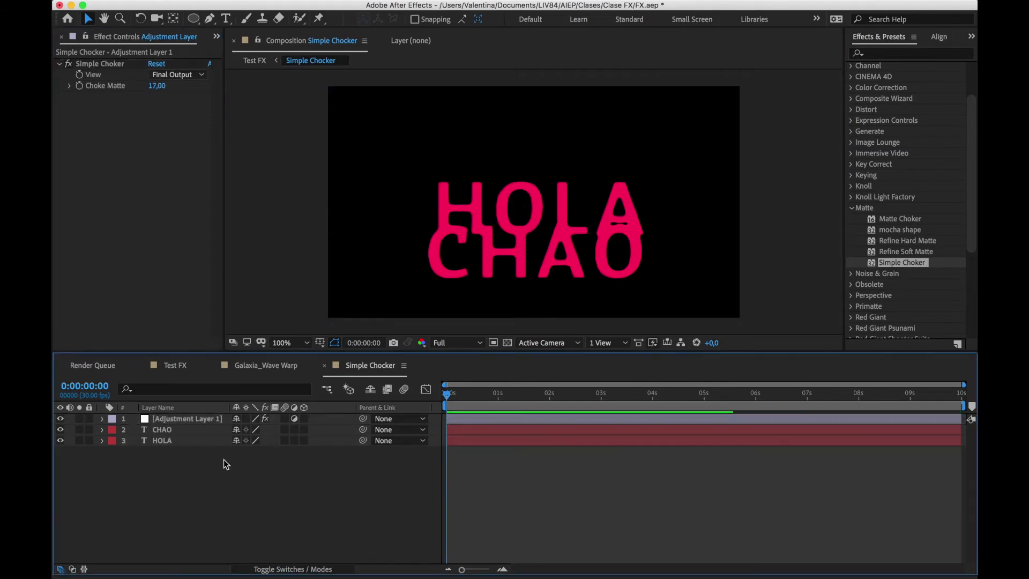
Move the HOLA text further down so it lies over CHAO, and lock Adjustment Layer 1
click(191, 430)
drag(540, 192, 529, 249)
click(89, 419)
click(161, 430)
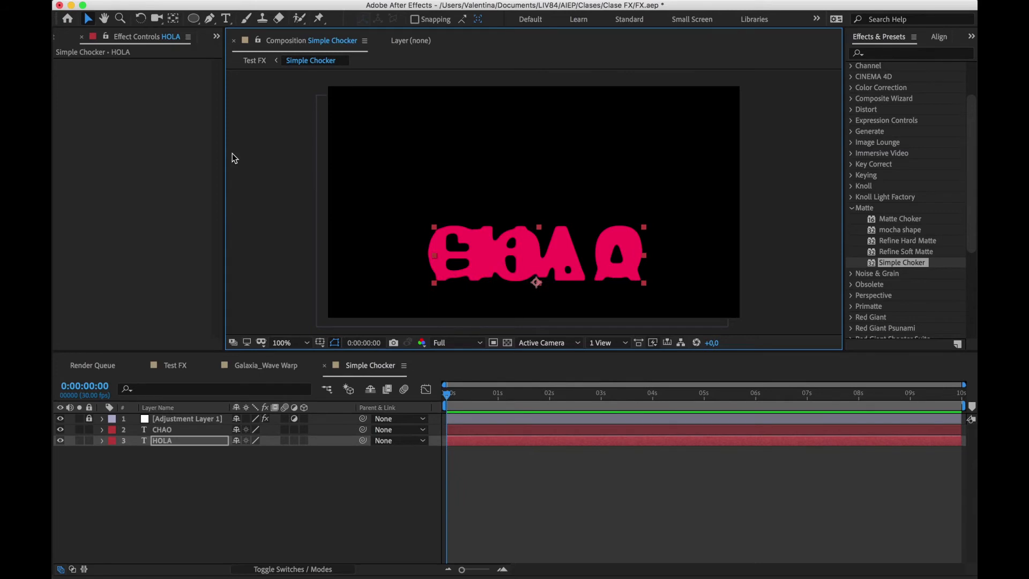
List the Noise & Grain effects in place of the Matte ones and return to the Test FX composition
click(852, 208)
click(851, 219)
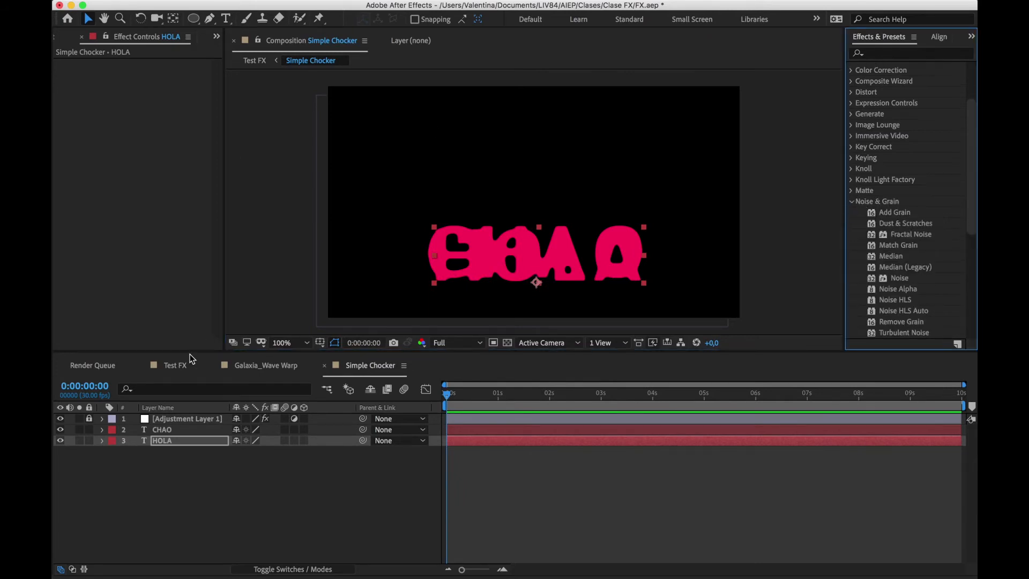
click(258, 366)
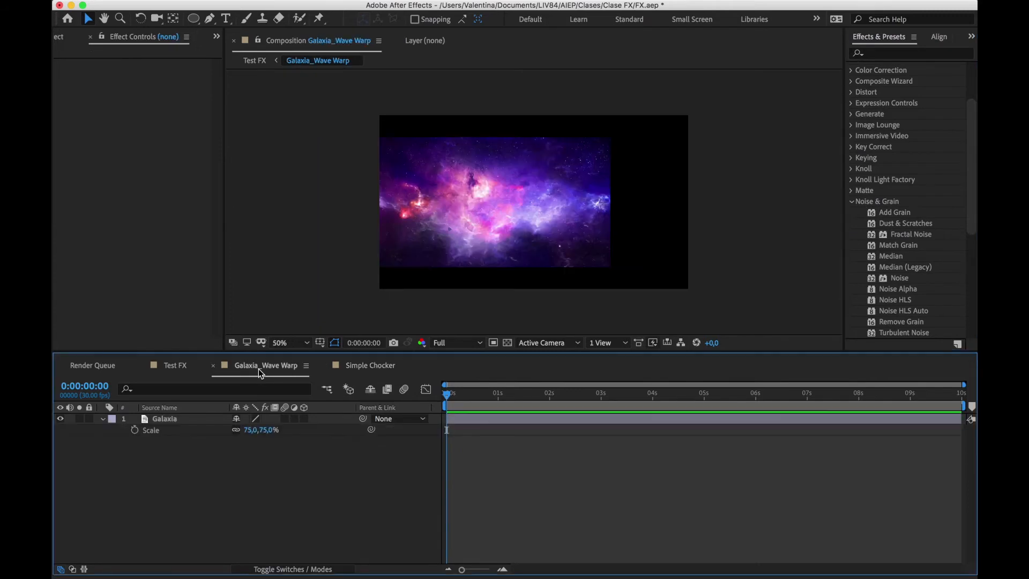
click(175, 366)
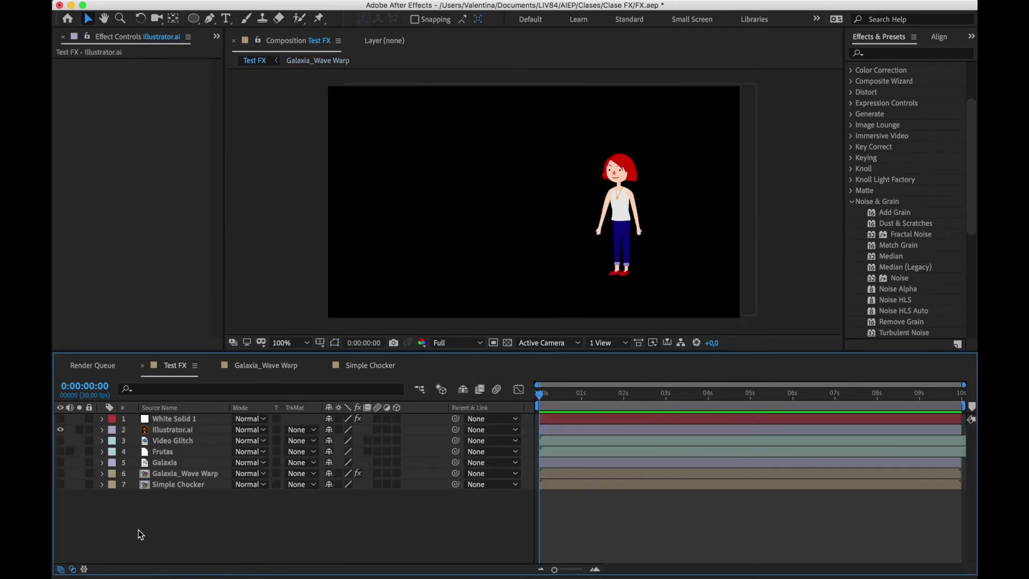
Show the Frutas layer in place of Illustrator.ai and apply the Noise effect to it
scroll(902, 254, down, 3)
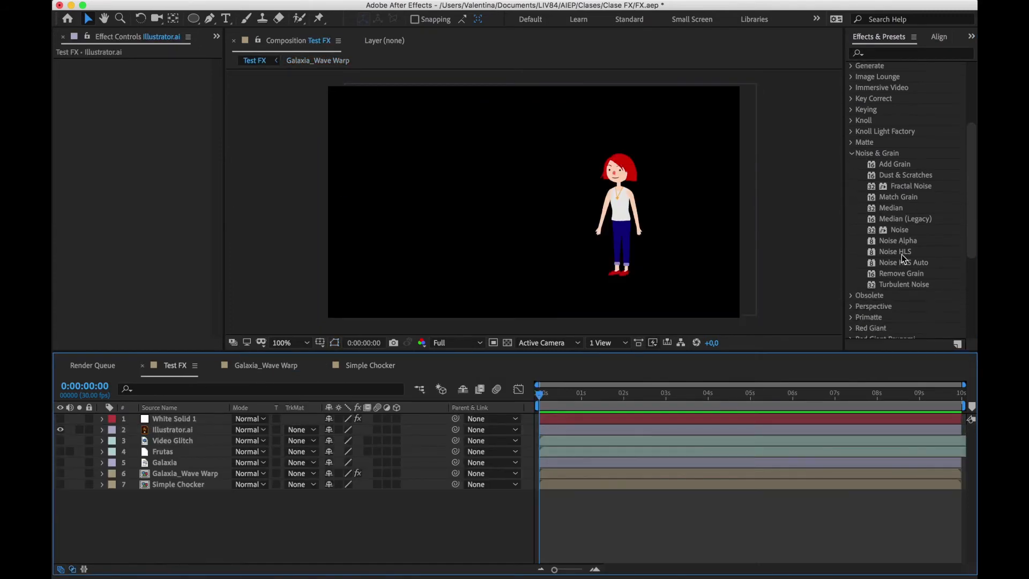
click(61, 430)
click(176, 452)
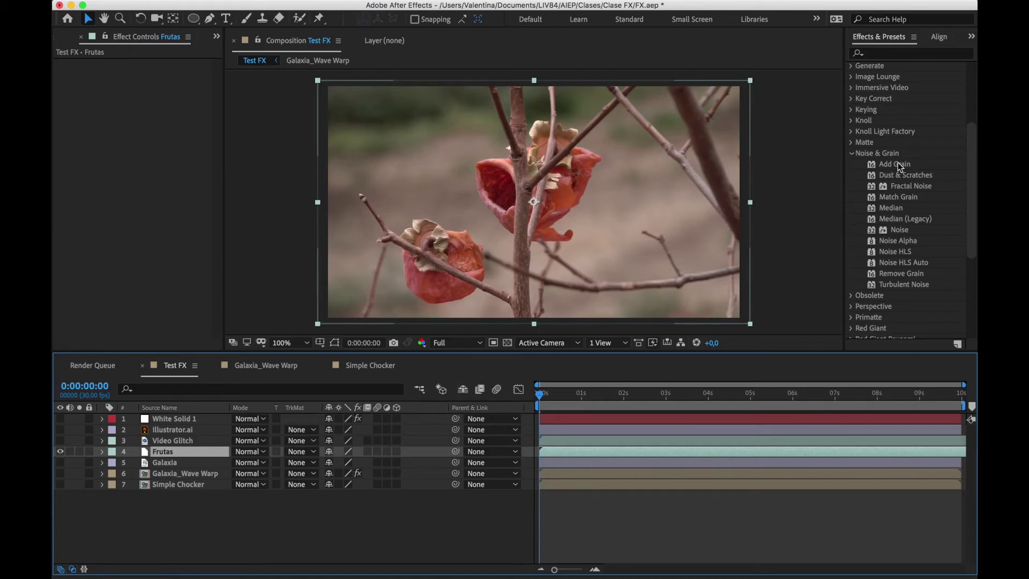
drag(905, 230, 459, 242)
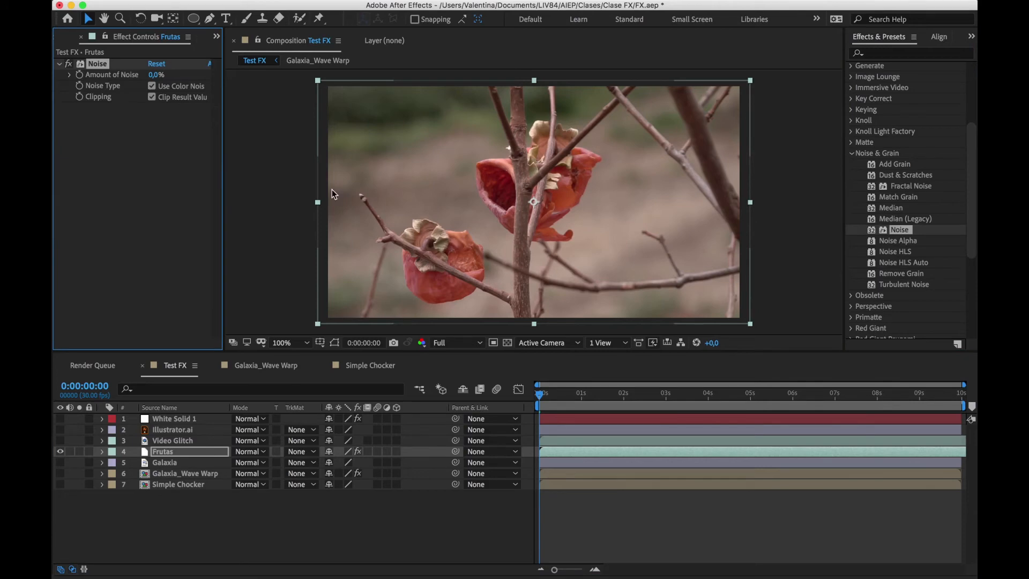
Set the Amount of Noise on Frutas to 100% without color noise, and check the grain at other points in time
drag(154, 78, 248, 83)
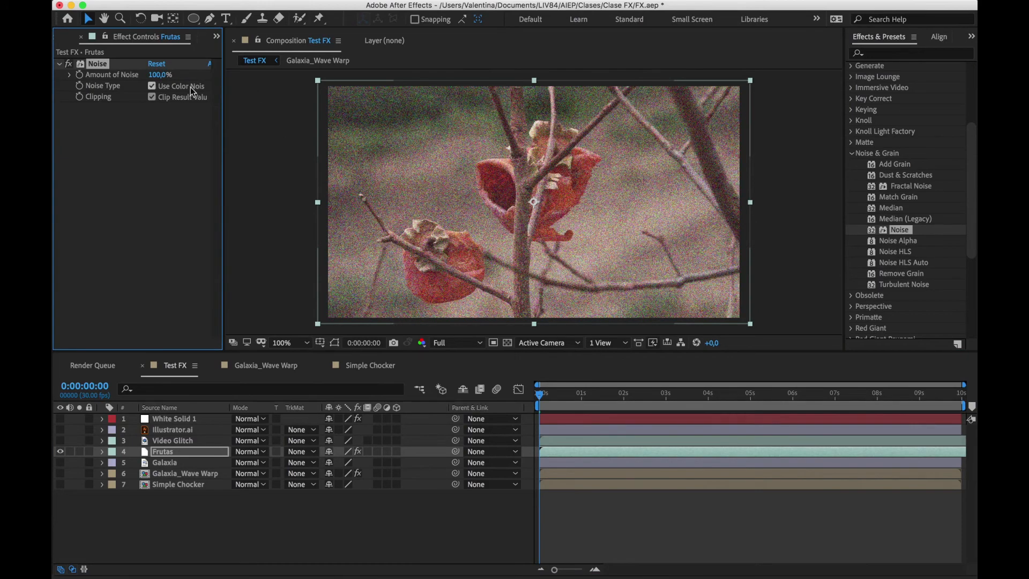
click(152, 86)
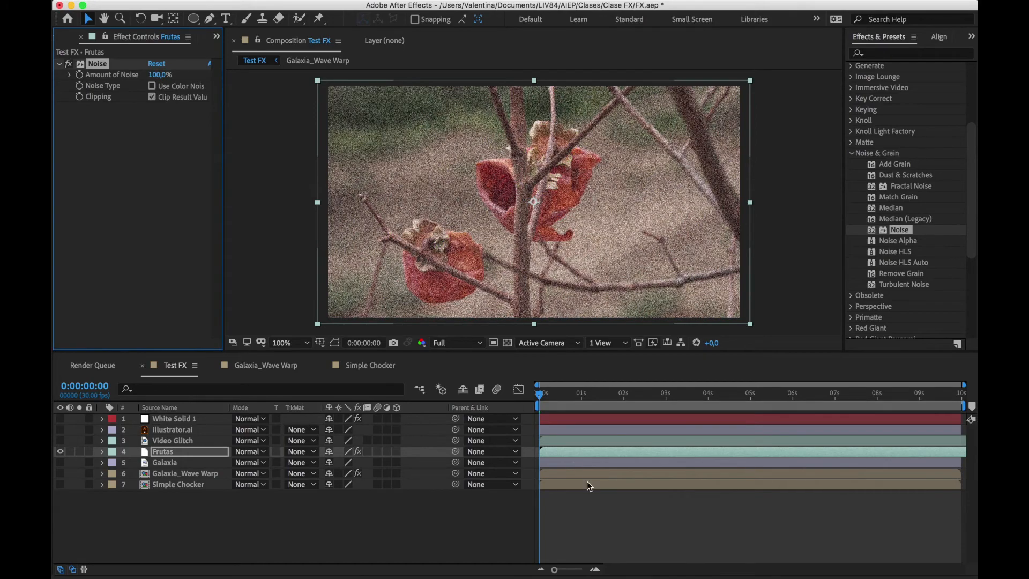
click(629, 398)
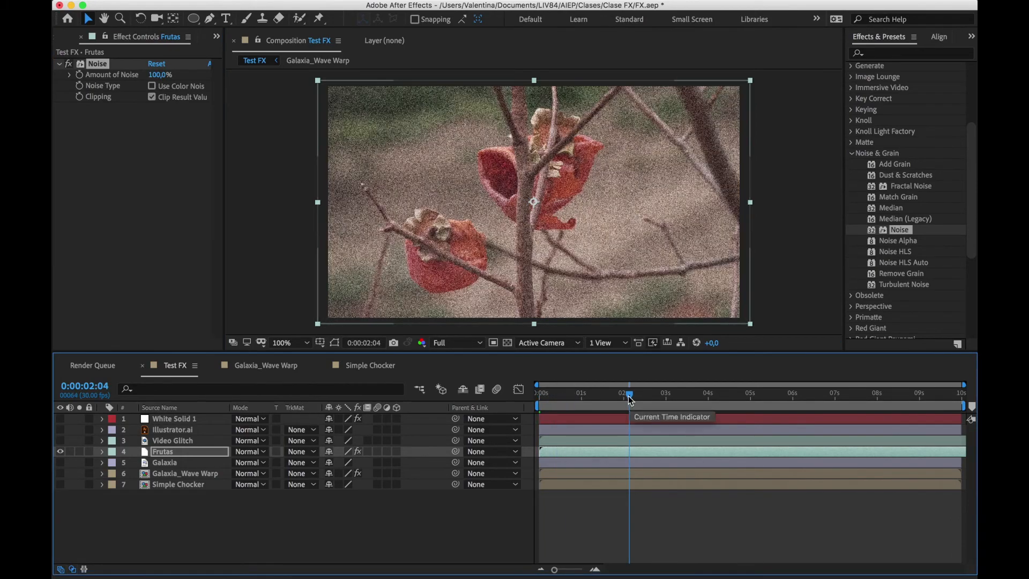
click(572, 401)
click(570, 398)
Delete the Noise effect from Frutas, and show White Solid 1 with its Scribble effect deleted
click(109, 66)
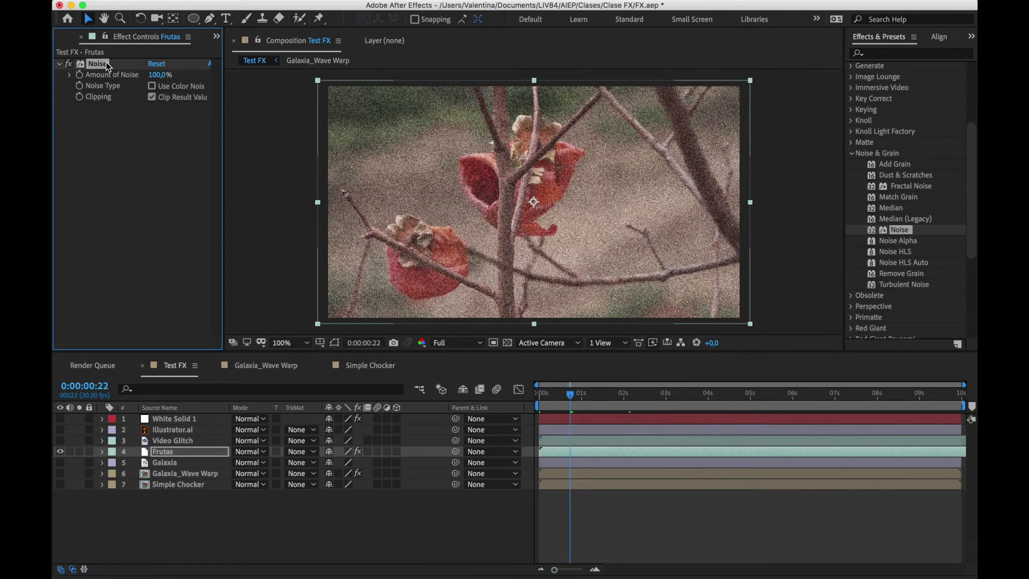
key(Delete)
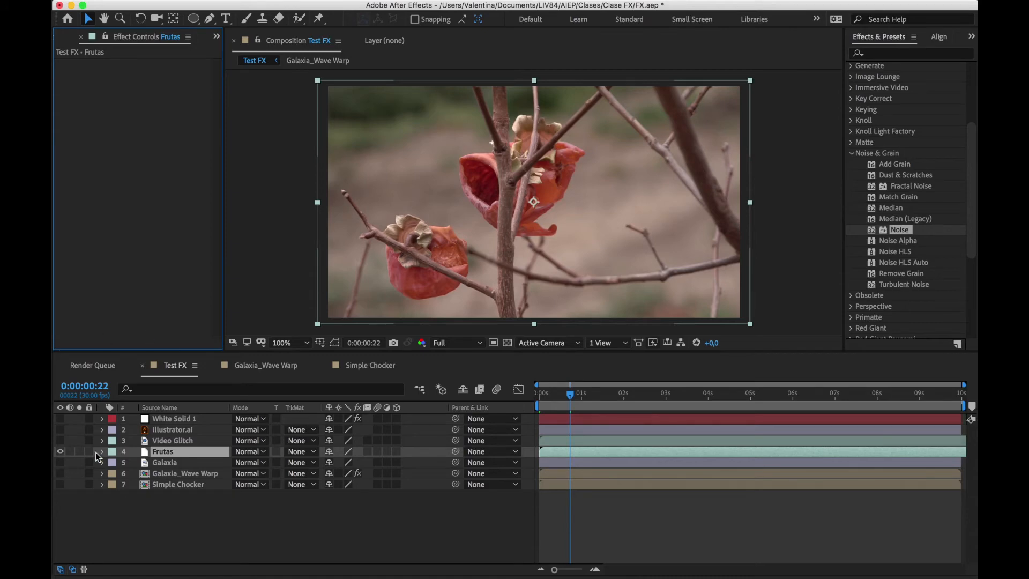
click(61, 419)
click(172, 419)
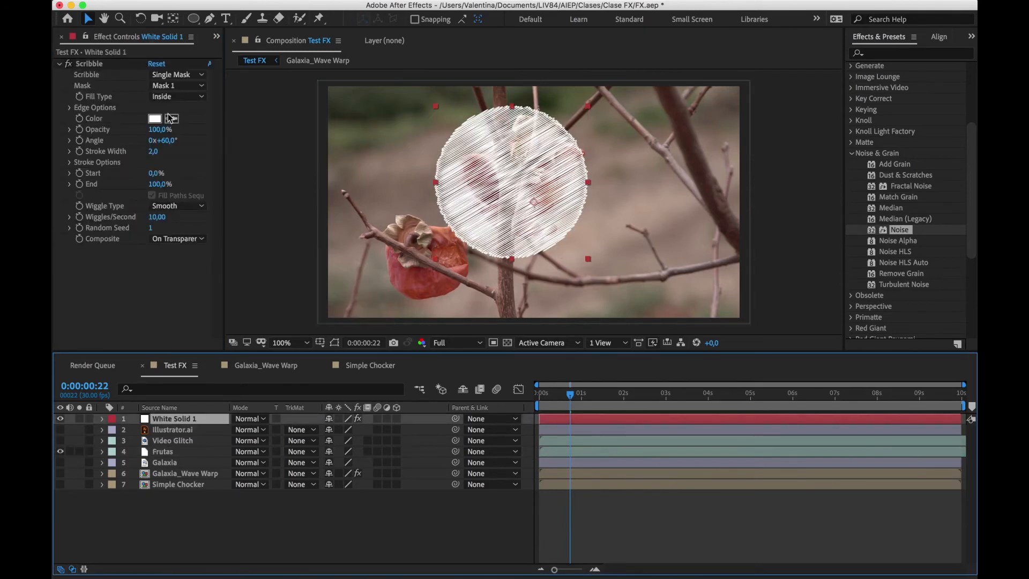
click(96, 64)
key(Delete)
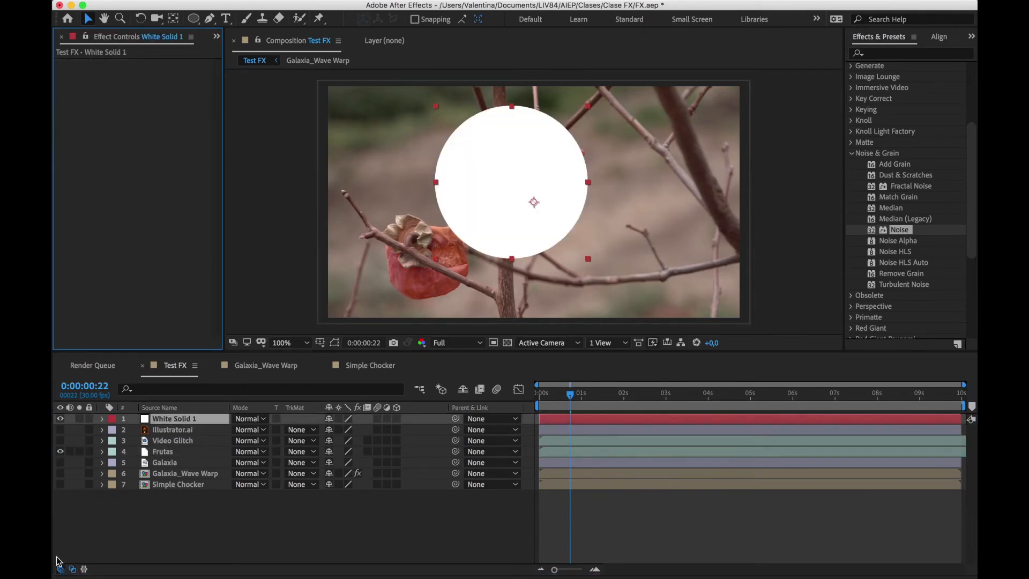
Delete the circular Mask 1 from White Solid 1
key(m)
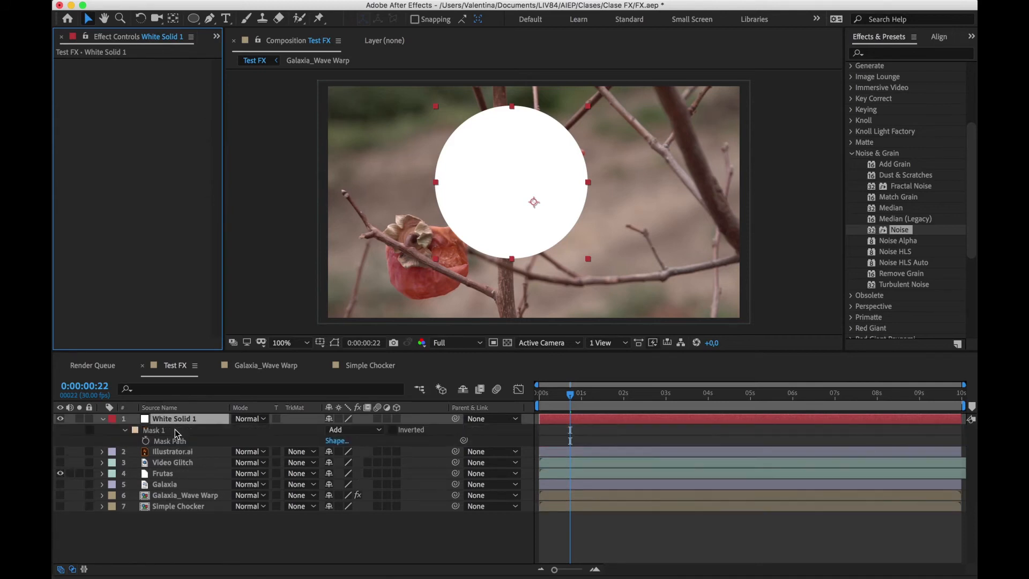
click(174, 430)
key(Delete)
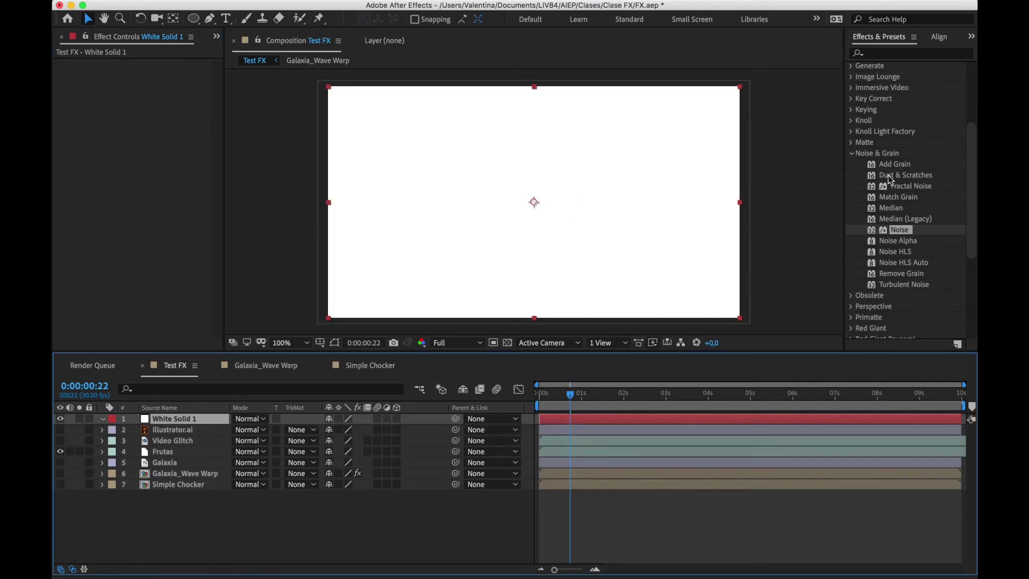
Apply the Fractal Noise effect to White Solid 1 with an Evolution of 2x+248° and a Complexity of 6.9
click(897, 189)
drag(896, 189, 567, 421)
drag(160, 182, 156, 202)
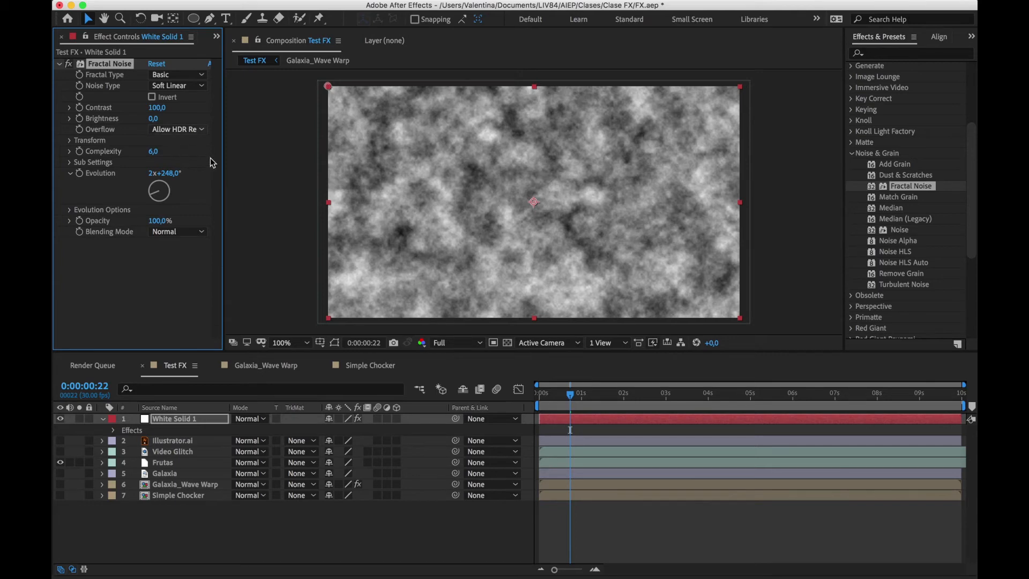
Look through the Obsolete effects and list the Perspective effects in place of the Noise & Grain ones
click(852, 154)
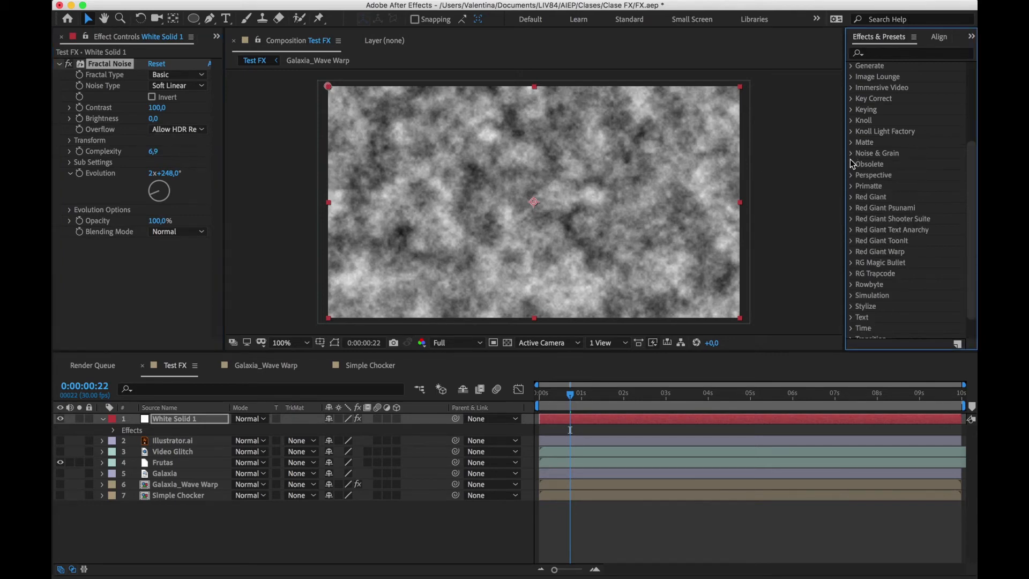
click(853, 166)
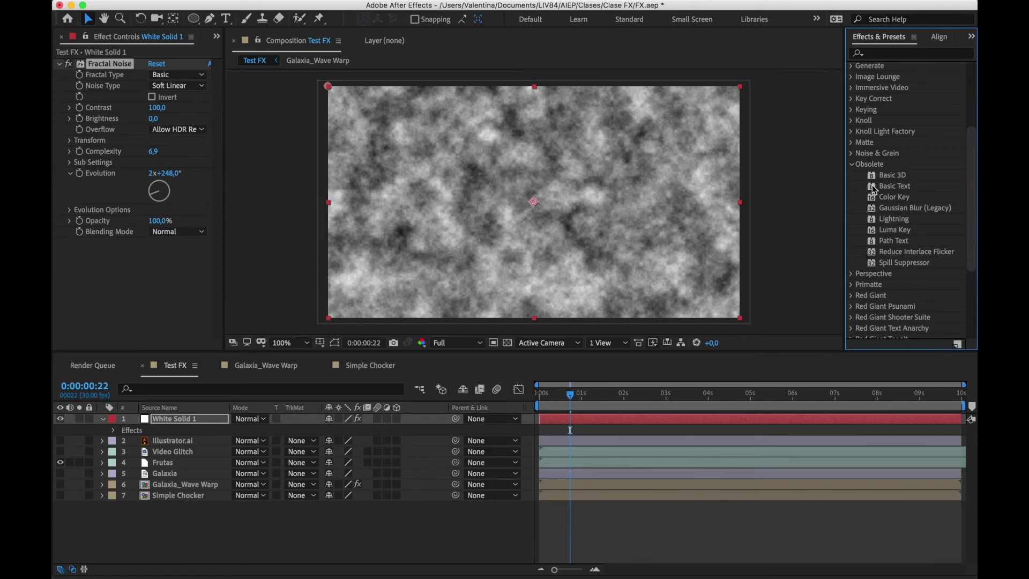
click(852, 164)
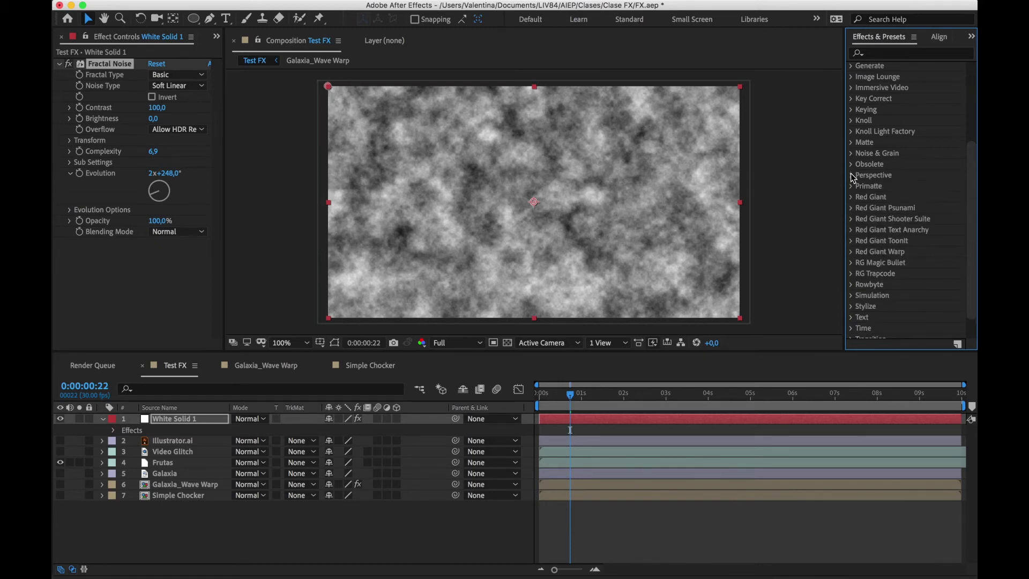
click(852, 176)
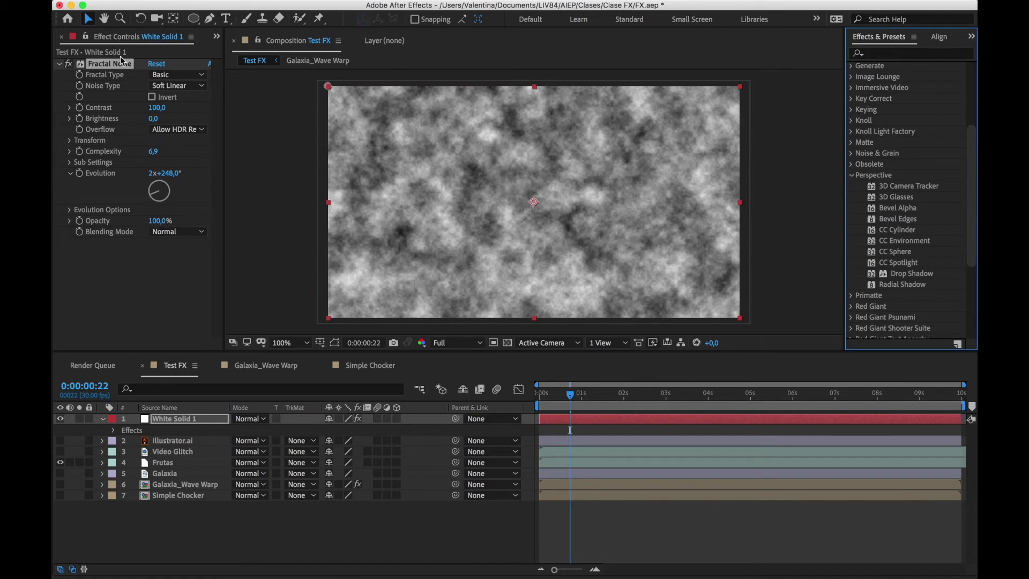
Disable the Fractal Noise effect on White Solid 1, and hide and collapse that layer
click(68, 63)
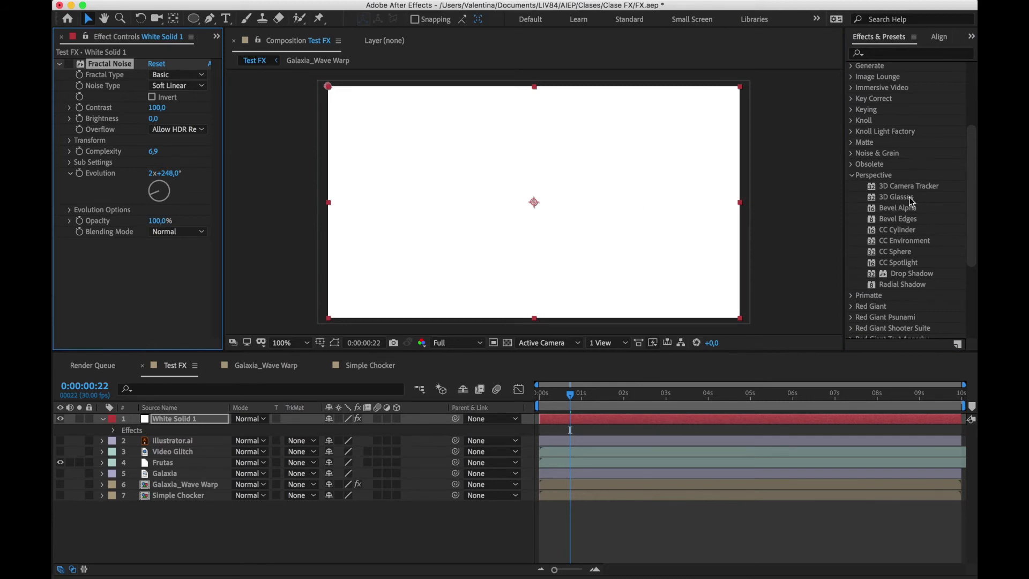
click(60, 419)
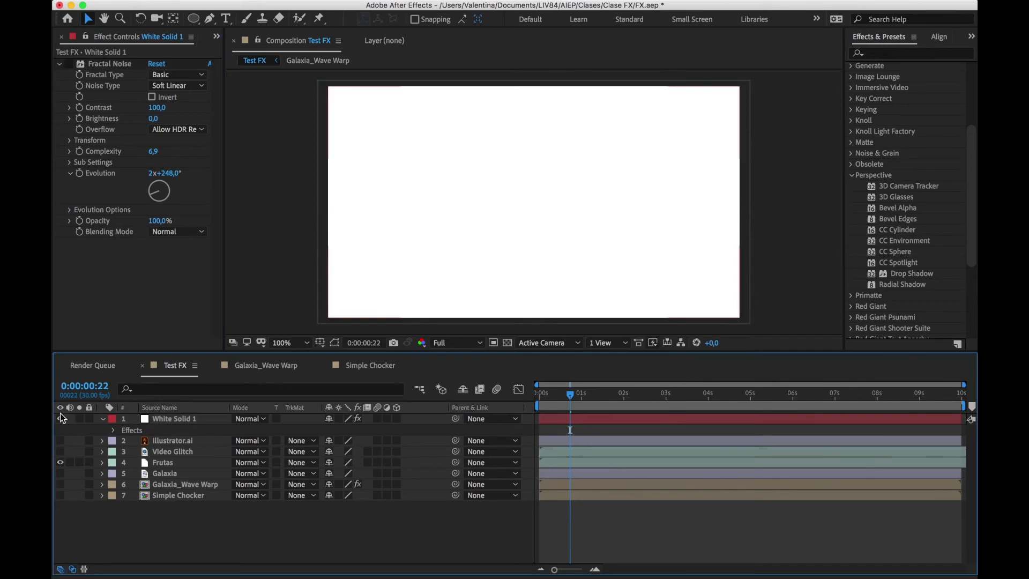
click(103, 419)
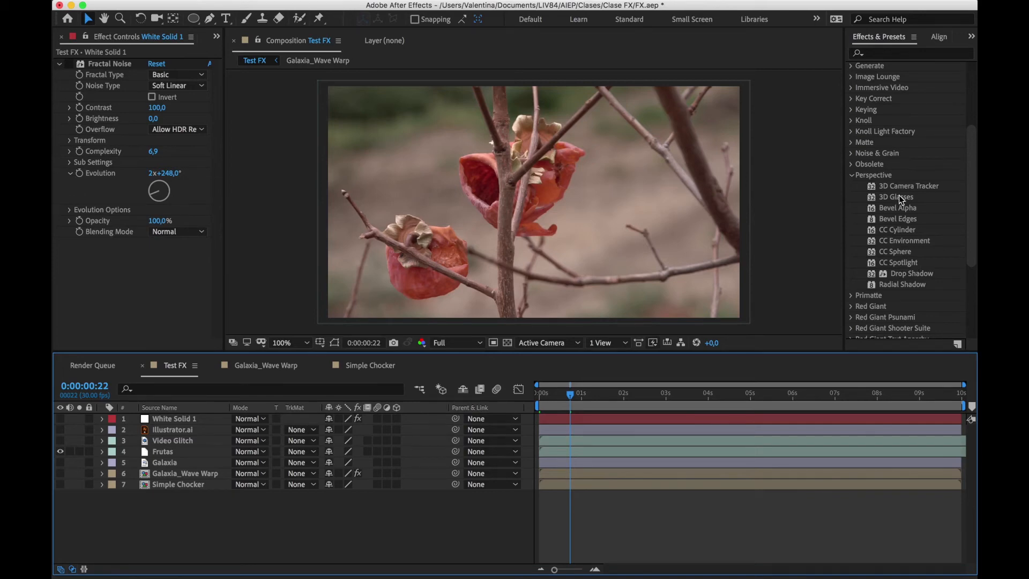
Show the Illustrator.ai layer and apply the Bevel Alpha effect to it with an Edge Thickness of 2.80
click(60, 429)
click(173, 430)
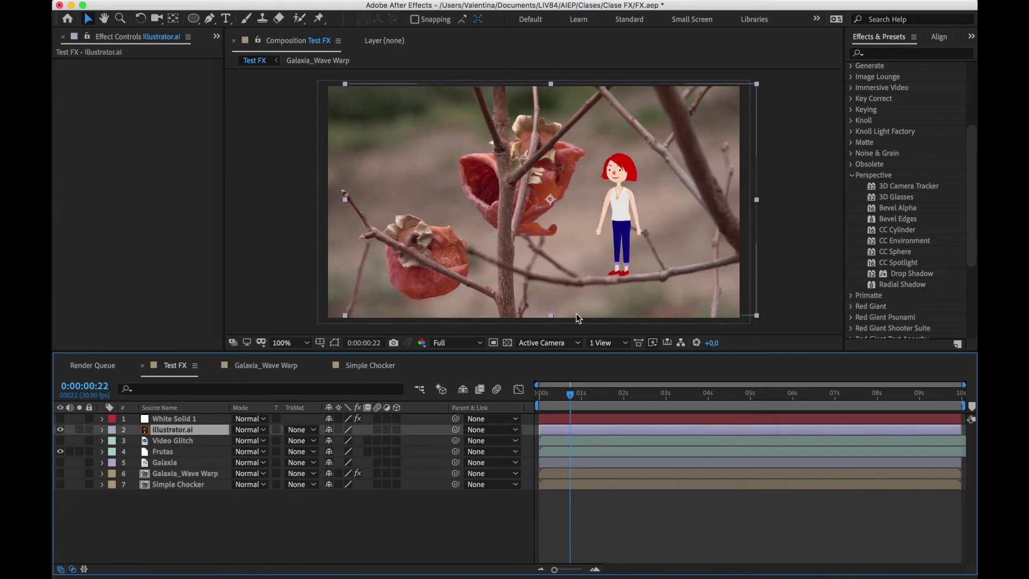
drag(902, 212, 583, 429)
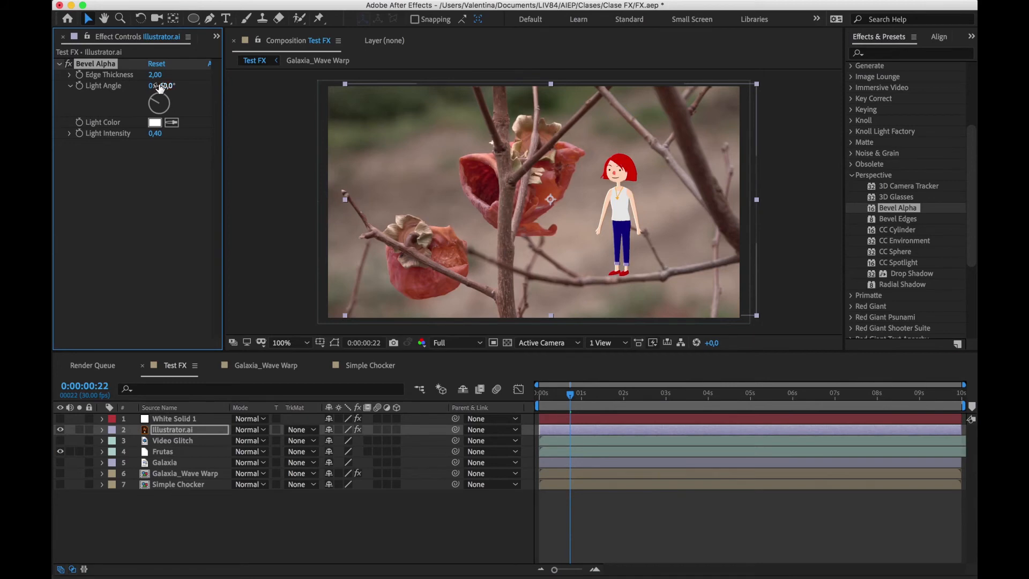
mouse_move(155, 75)
mouse_down()
mouse_move(175, 76)
mouse_move(159, 79)
mouse_up()
Choose the CC Sphere effect and show only the Galaxia layer, hiding Frutas and Illustrator.ai
click(900, 230)
click(899, 253)
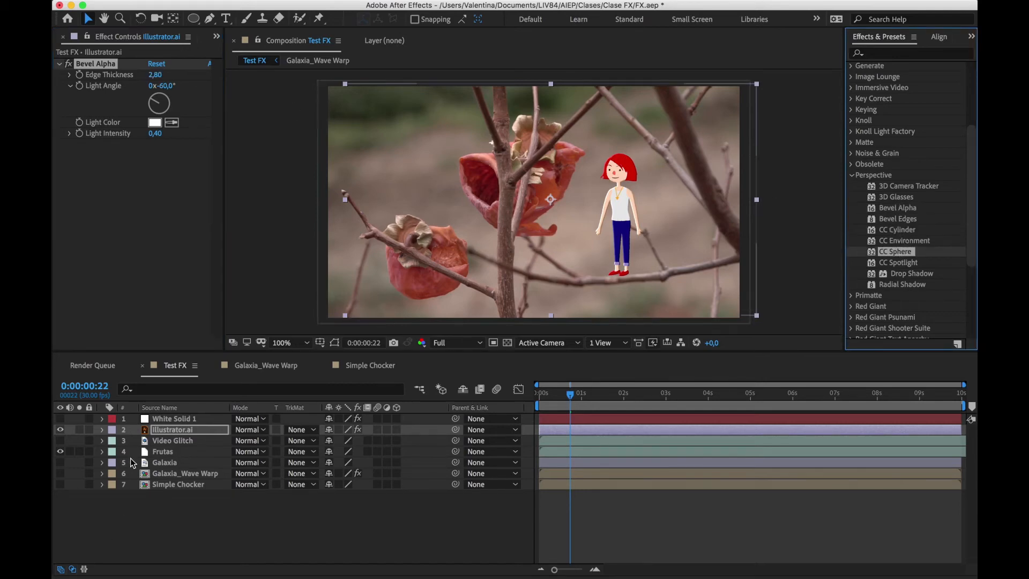
click(60, 452)
click(60, 463)
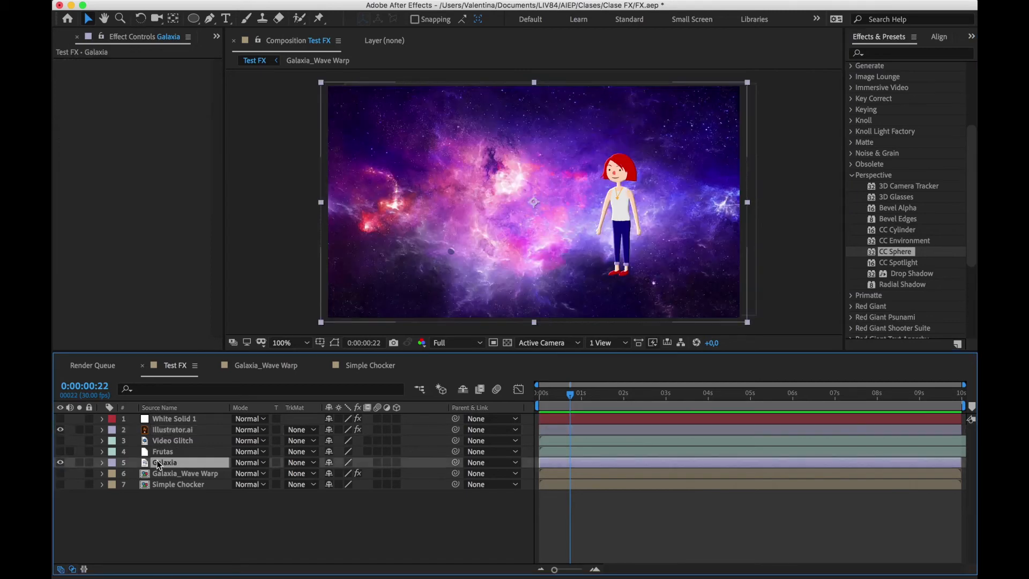
click(60, 430)
Apply CC Sphere to the Galaxia layer with Rotation X at 2° and Rotation Y at 29°, and disable the effect
drag(875, 265, 557, 461)
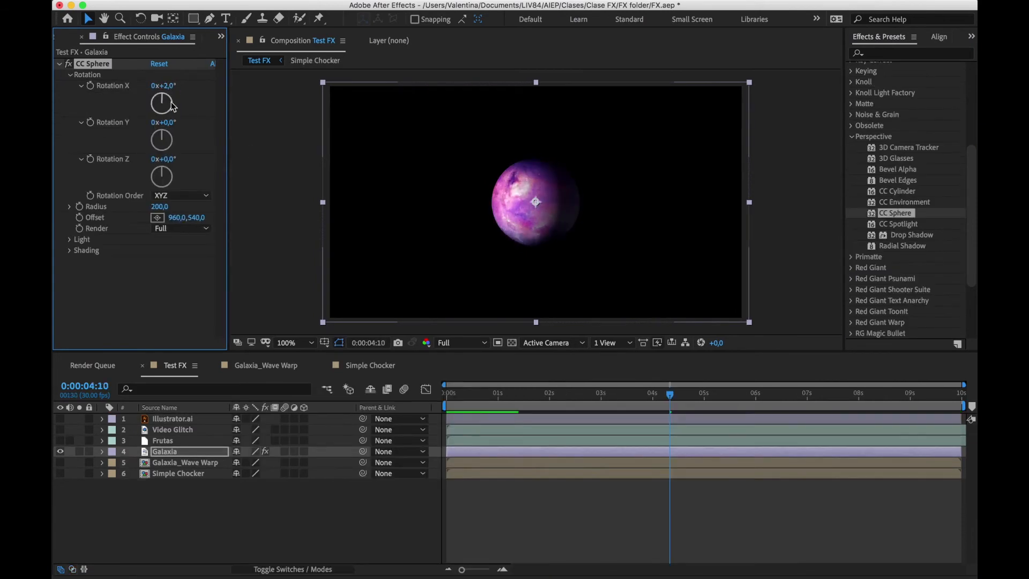
mouse_move(170, 122)
mouse_down()
mouse_move(233, 127)
mouse_move(185, 120)
mouse_up()
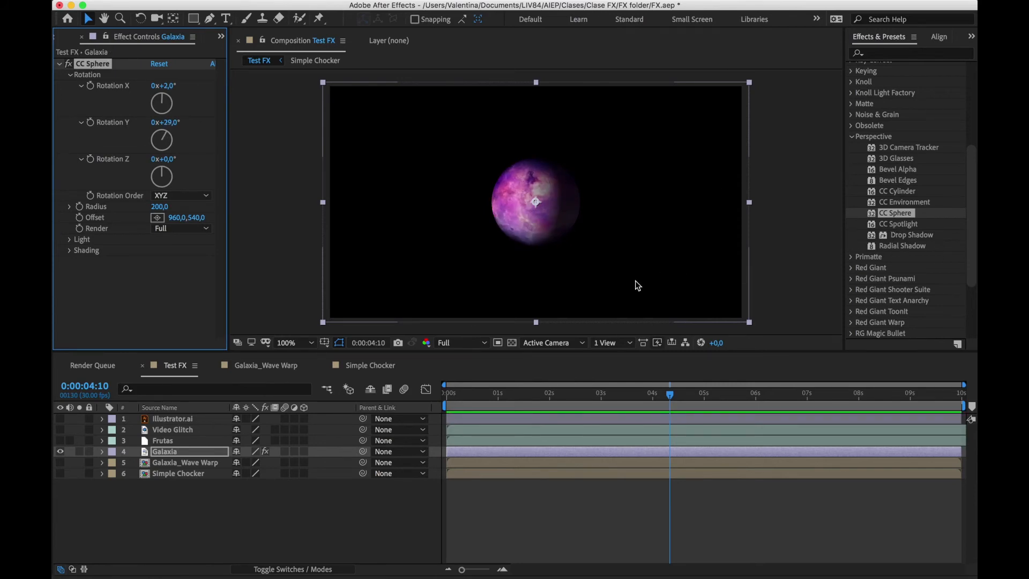
click(68, 63)
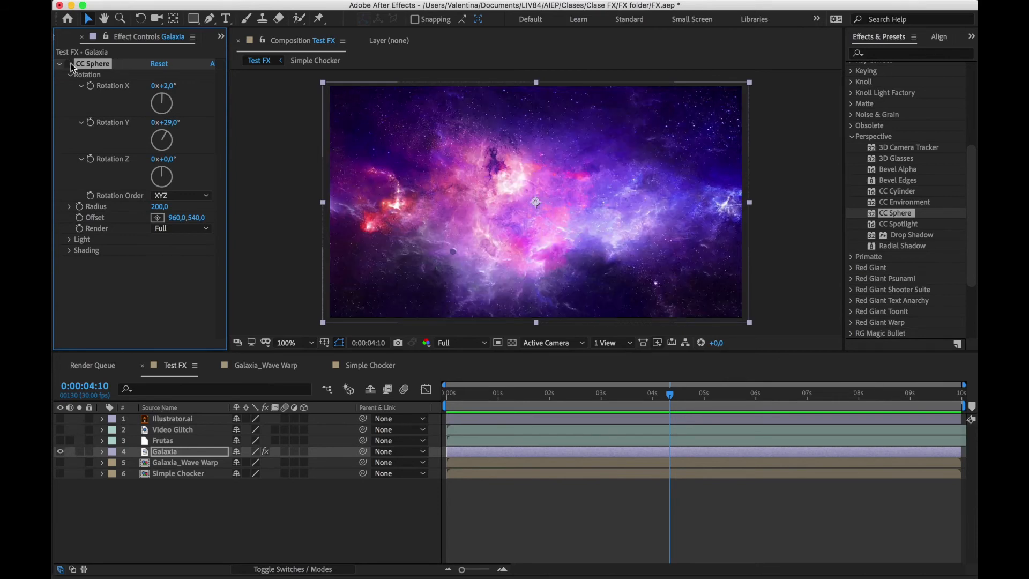
Show the Illustrator.ai layer and apply the Drop Shadow effect to it with a Distance of 30
click(61, 419)
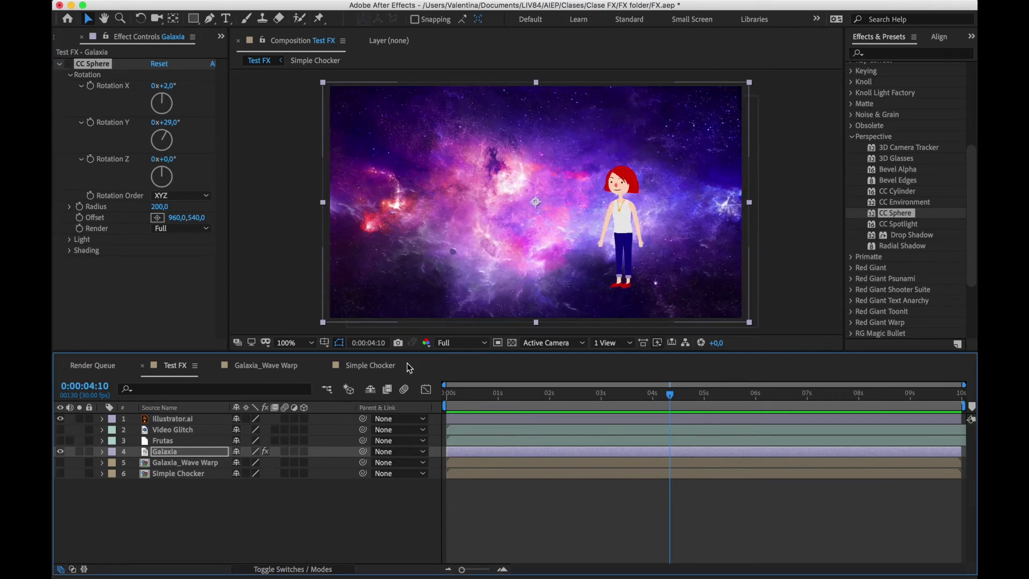
drag(911, 235, 496, 424)
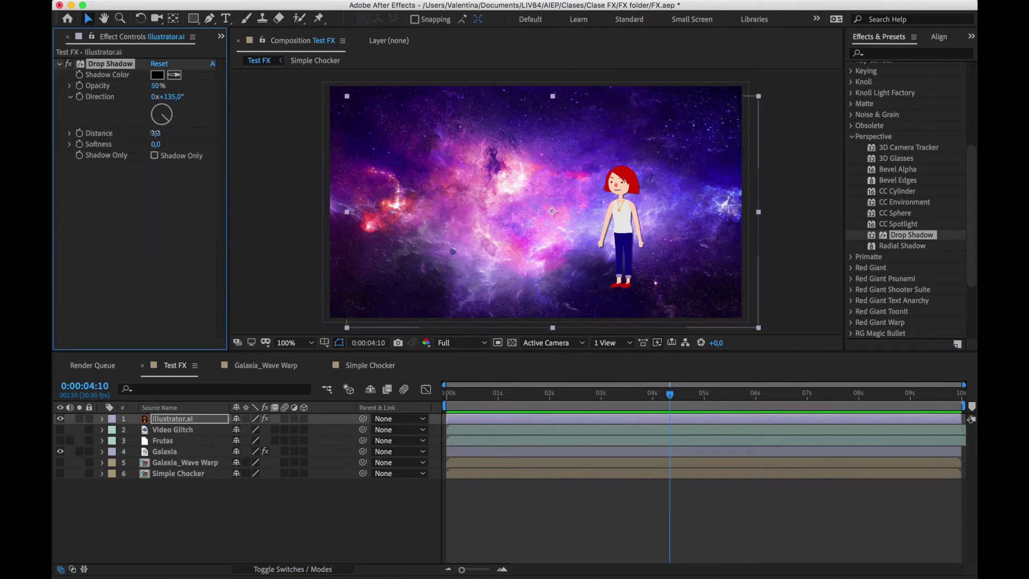
drag(170, 133, 172, 133)
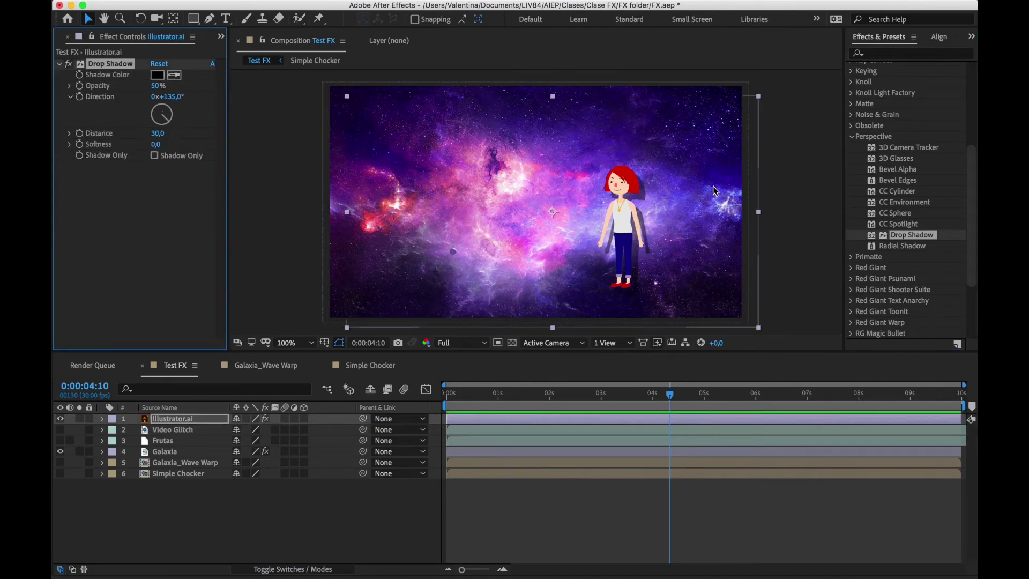
List the Simulation effects in place of the Perspective ones
click(854, 137)
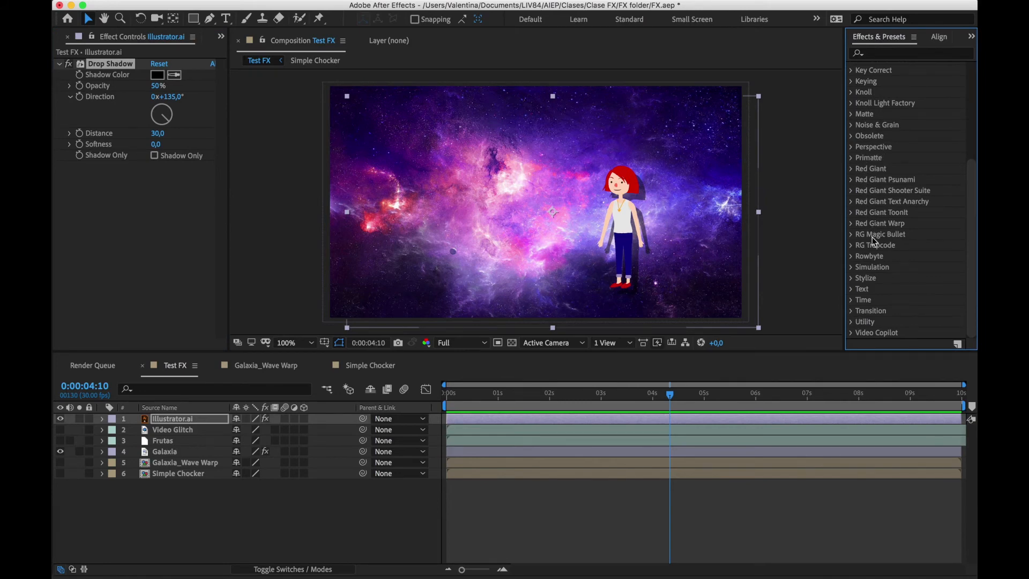
click(852, 267)
scroll(852, 271, down, 5)
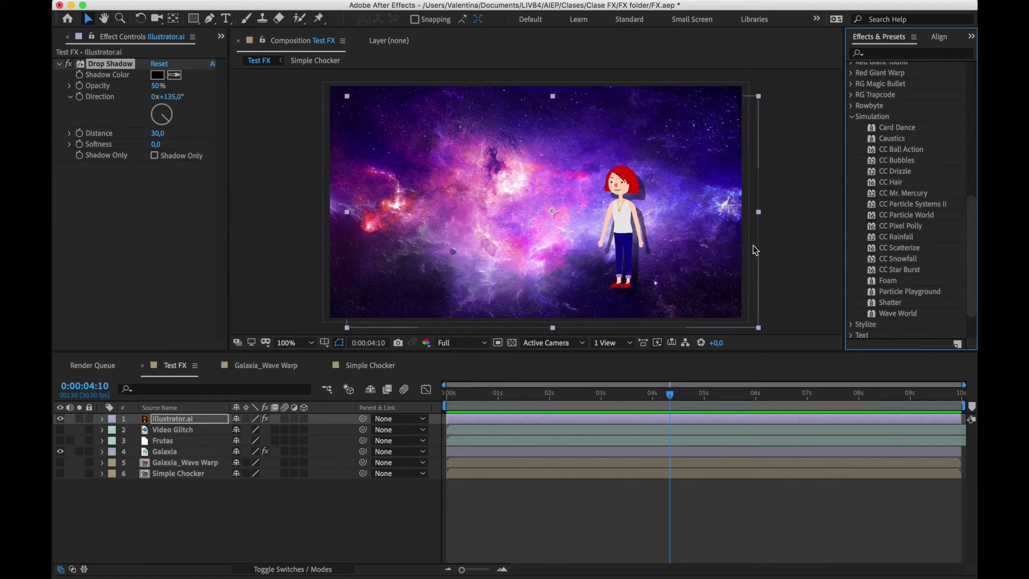
Hide the Illustrator.ai layer and delete the CC Sphere effect from the Galaxia layer
click(59, 423)
click(201, 453)
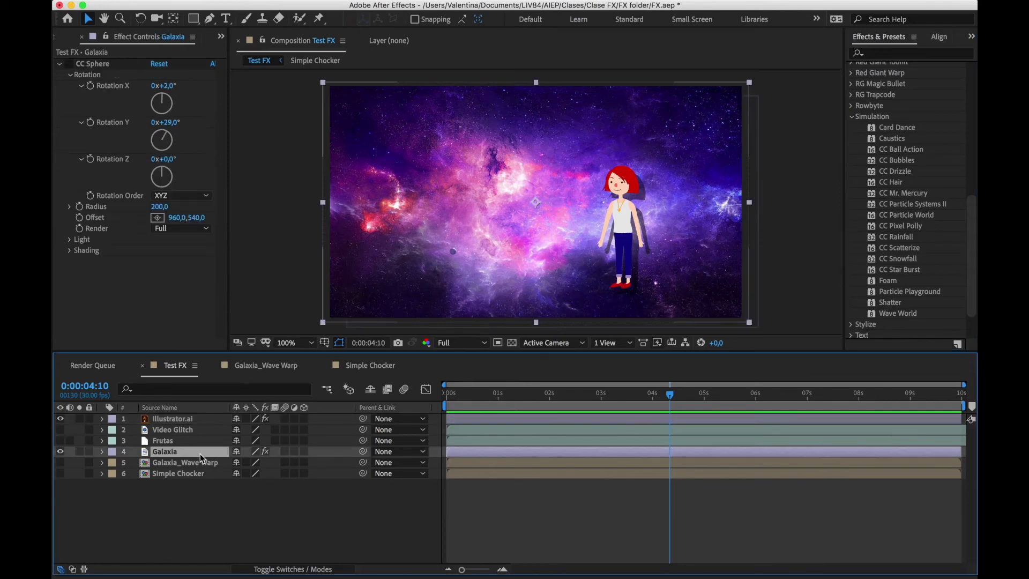
click(60, 419)
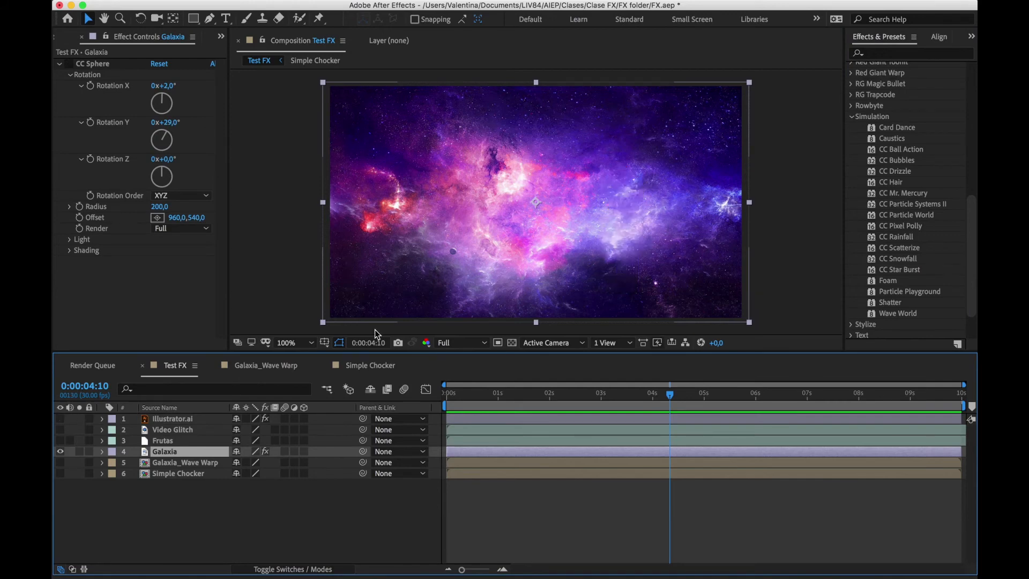
click(94, 63)
key(Delete)
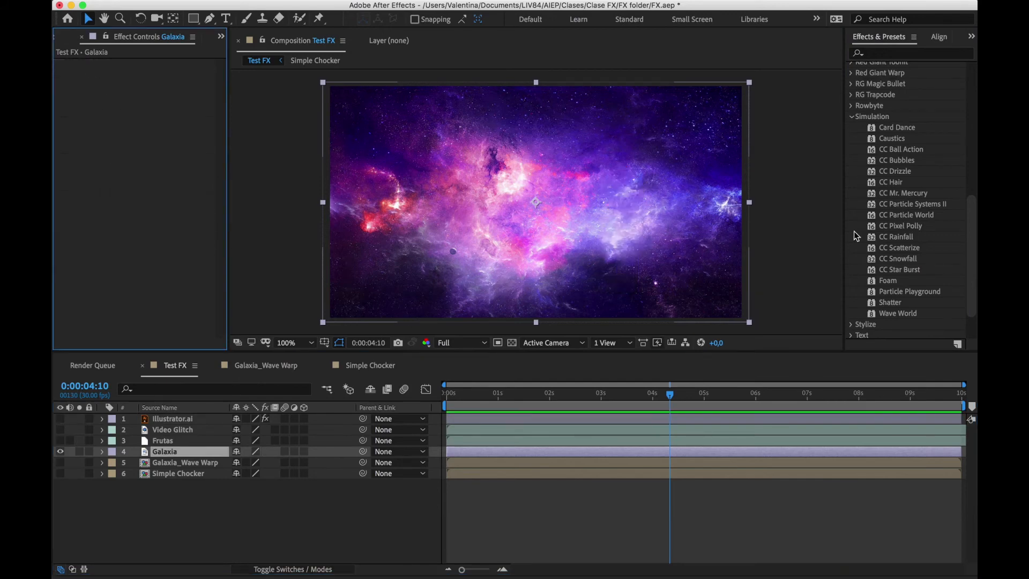
Try CC Bubbles on the Galaxia layer with Bubble Amount 338, Wobble Amplitude 151,1 and Wobble Frequency 4,1, and delete the effect
drag(910, 161, 165, 455)
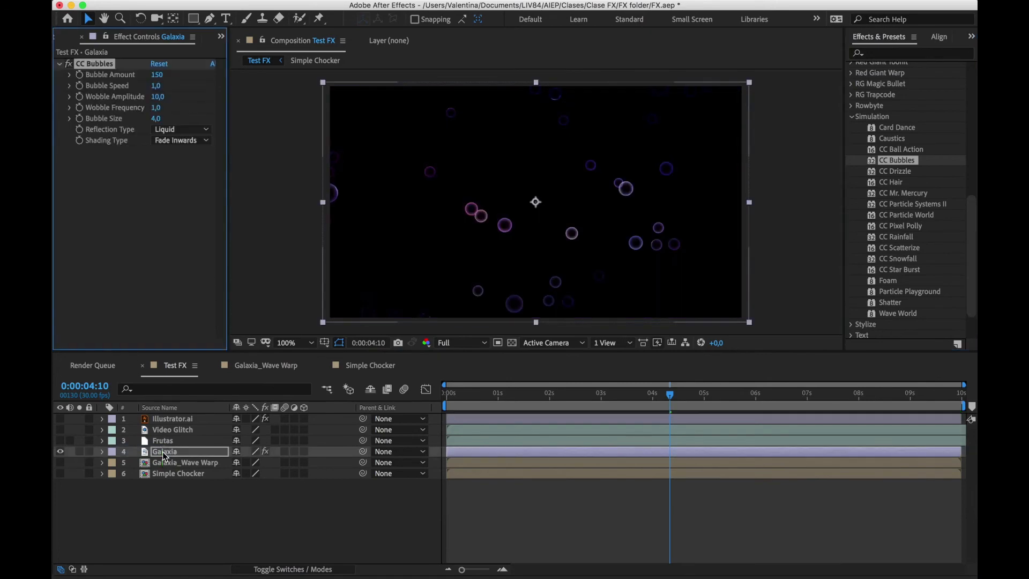
drag(494, 396, 668, 356)
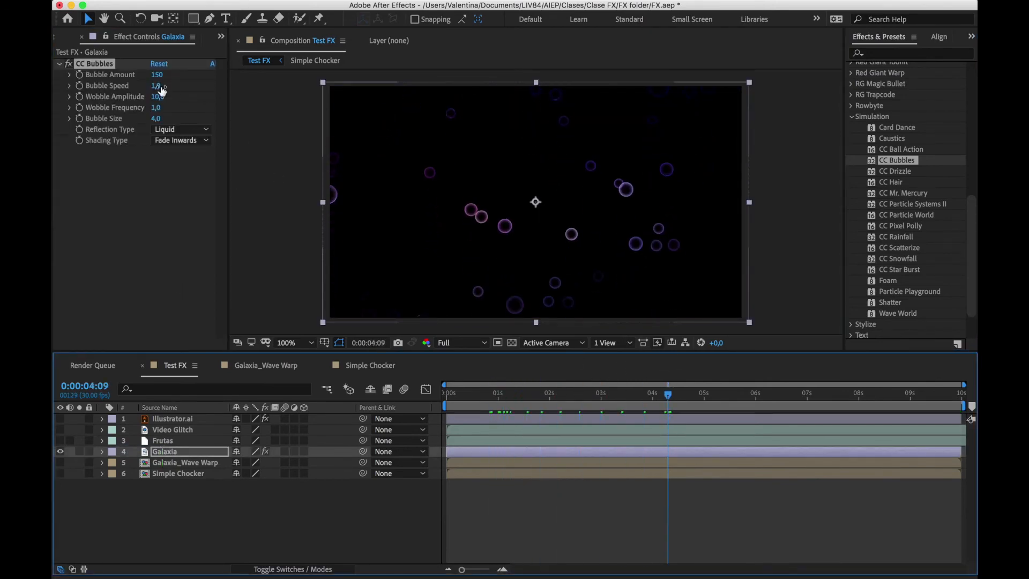
drag(156, 79, 268, 68)
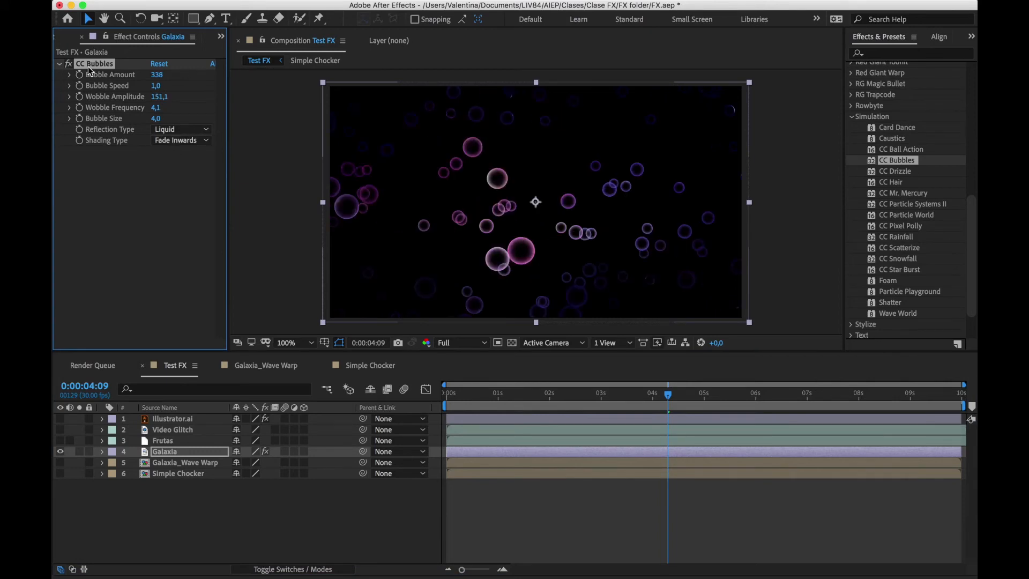
key(Delete)
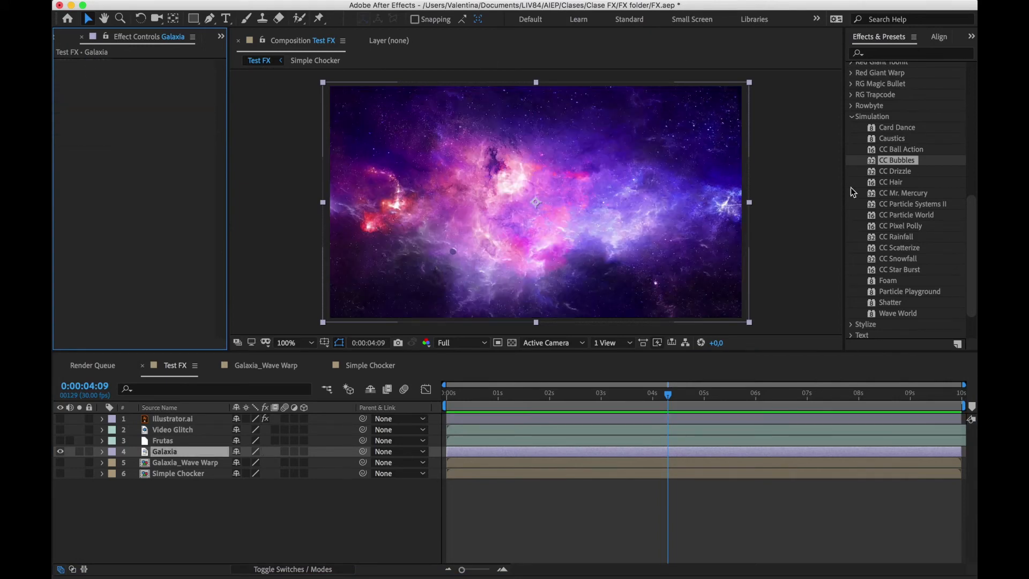
Try CC Drizzle on the Galaxia layer with Drip Rate 2,2 and Ripple Height 200, and delete the effect
drag(900, 175, 458, 452)
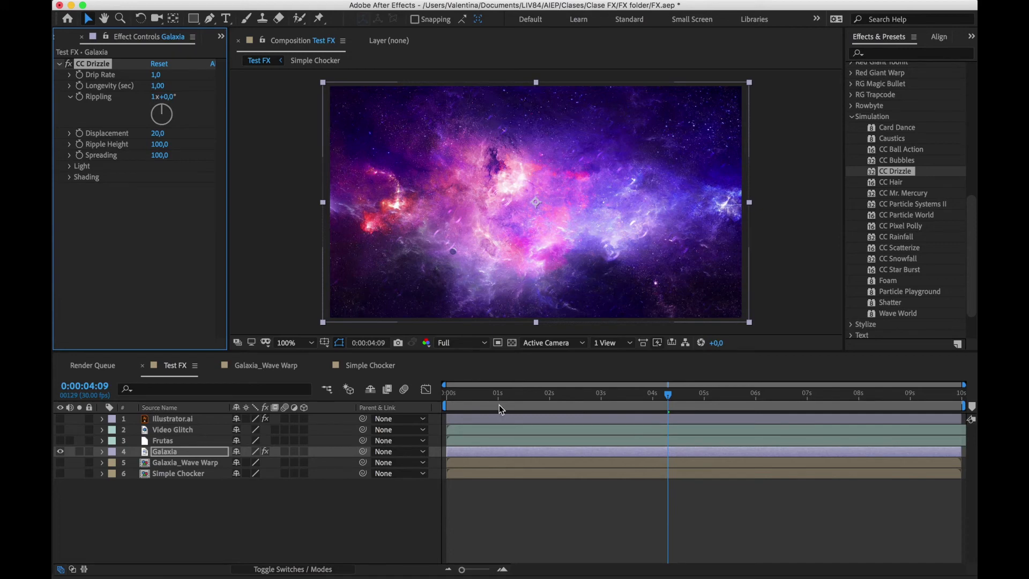
drag(499, 408, 574, 395)
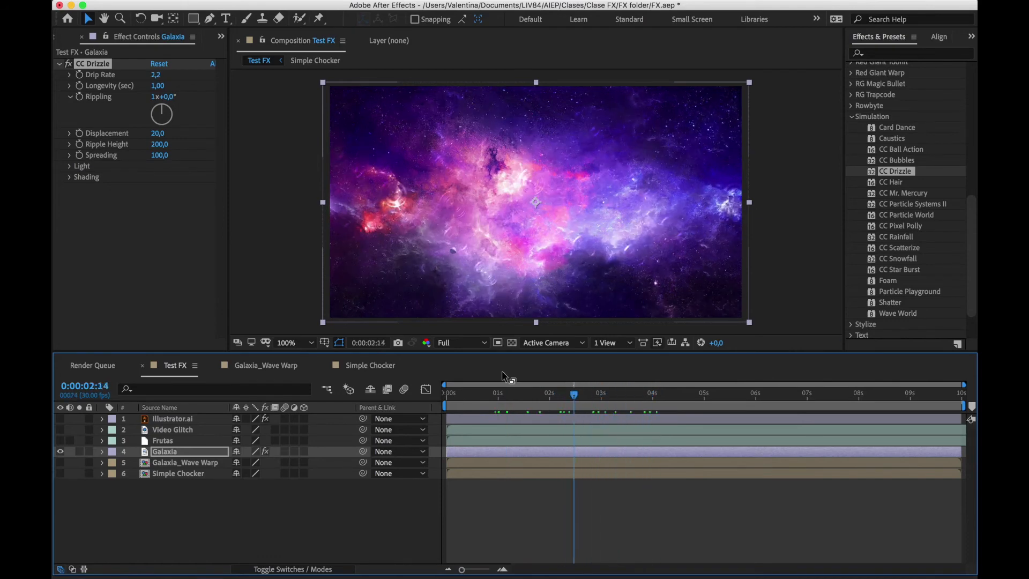
click(98, 63)
click(102, 64)
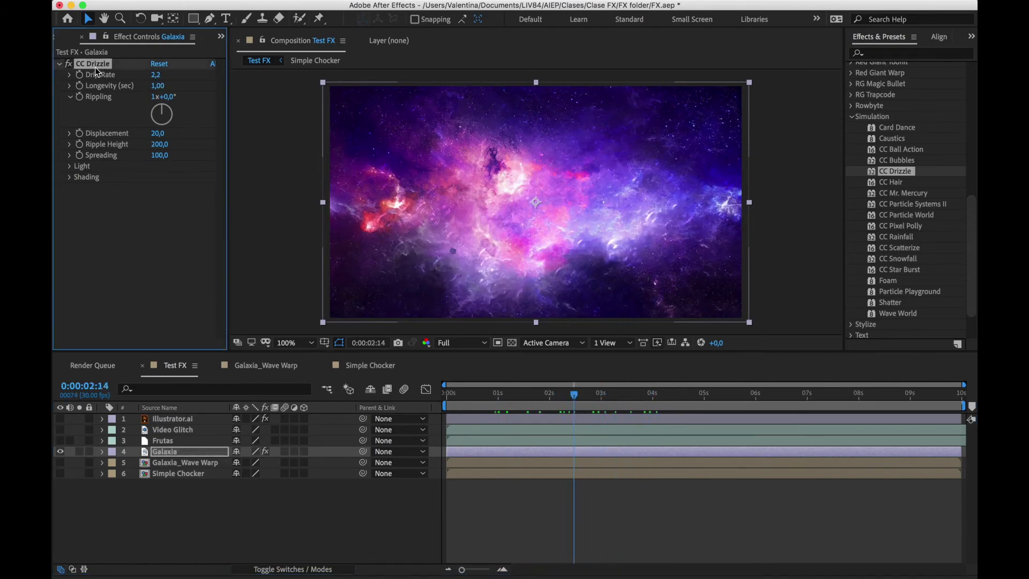
key(Delete)
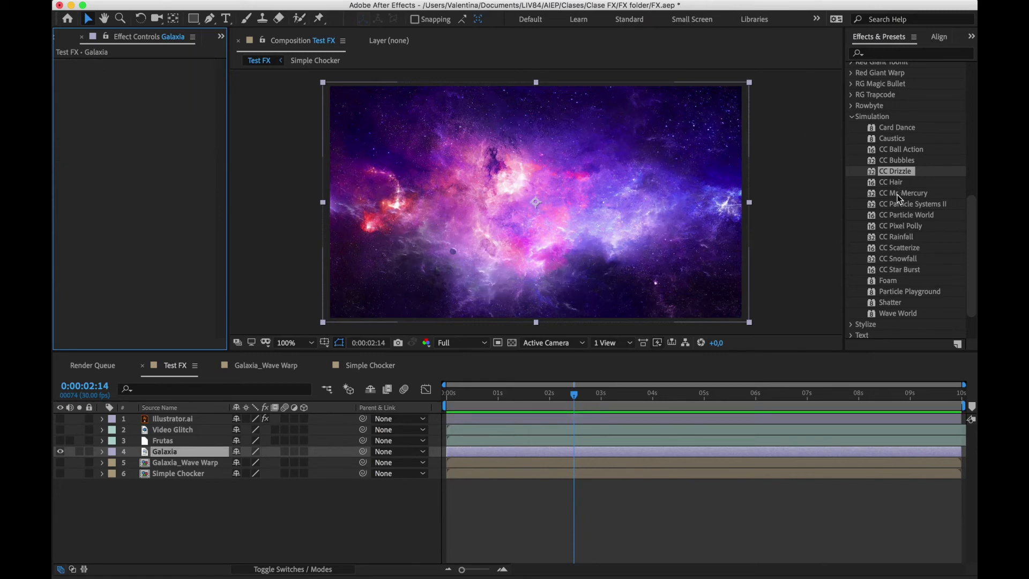
Try CC Mr. Mercury on the Galaxia layer, preview its animation and delete the effect
drag(900, 198, 462, 448)
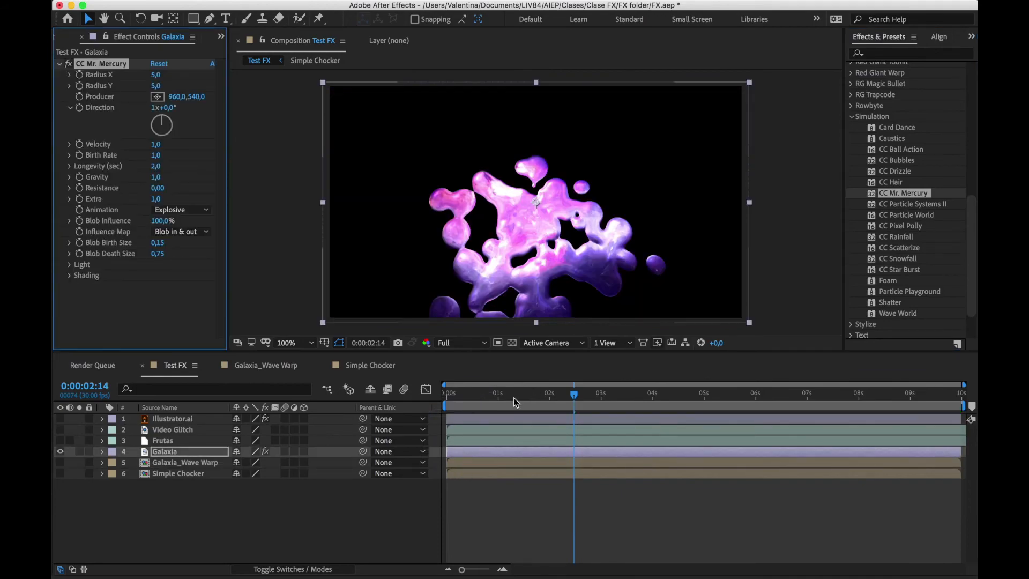
key(space)
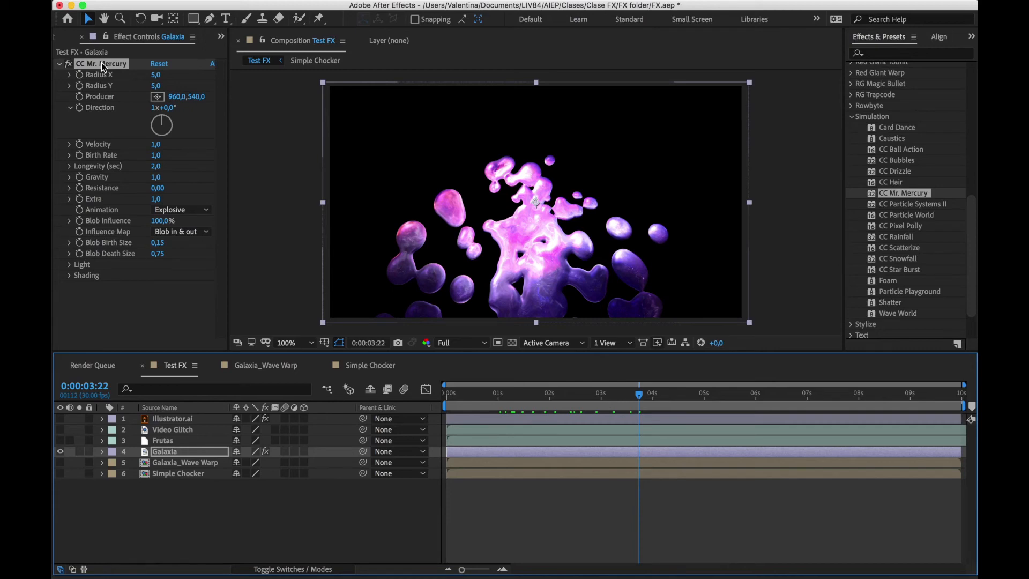
key(Delete)
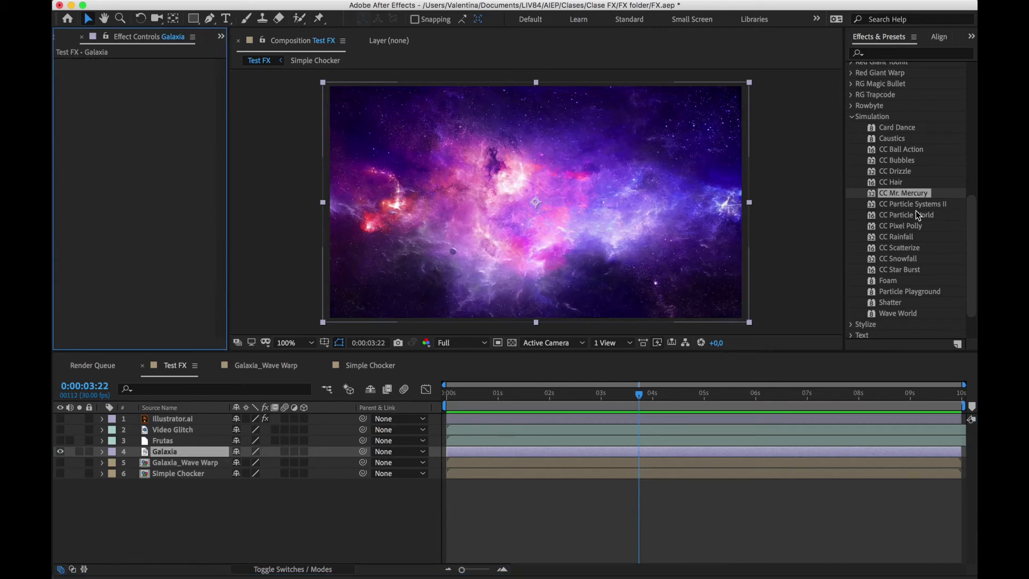
Try CC Pixel Polly on the Galaxia layer, preview it from the start of the timeline and delete the effect
drag(905, 225, 455, 453)
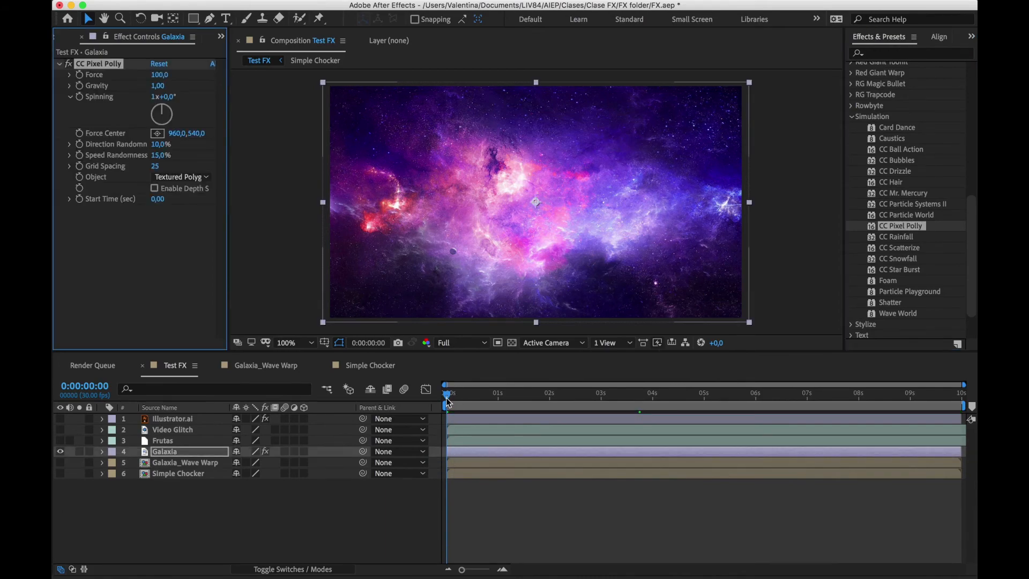
drag(448, 397, 416, 394)
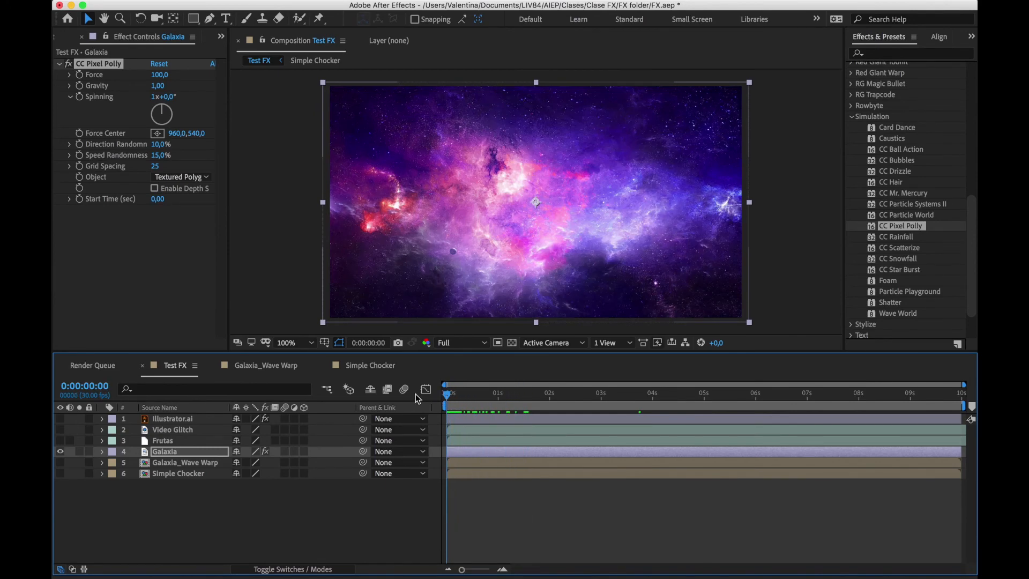
click(103, 65)
key(Delete)
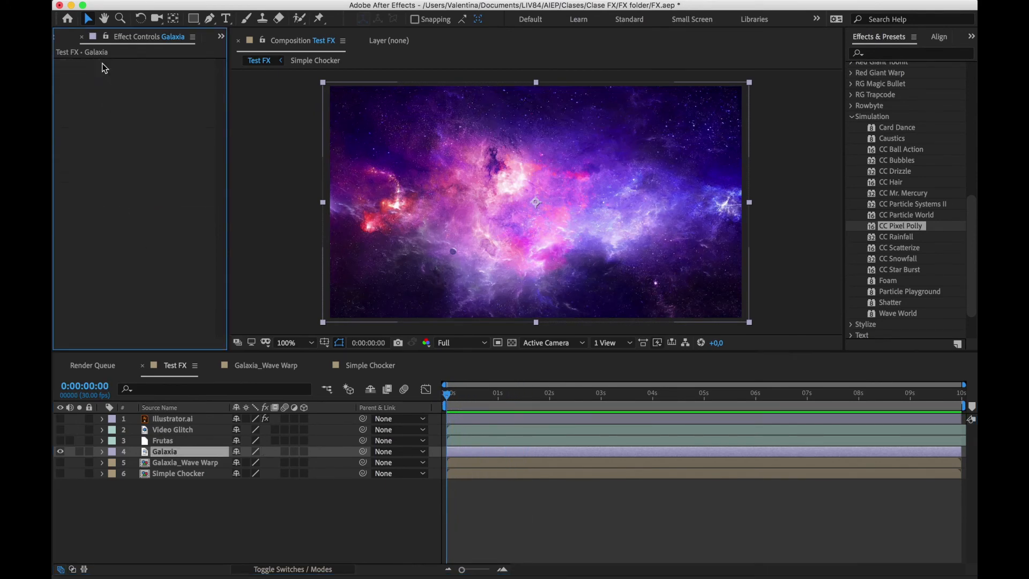
Create a new white solid layer above the other layers in the Test FX composition
click(905, 239)
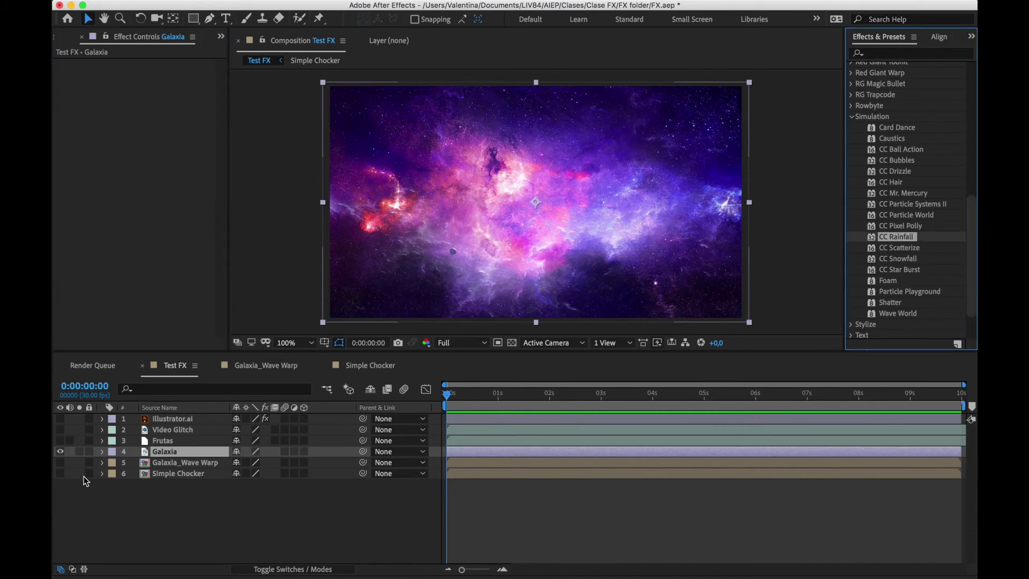
click(106, 528)
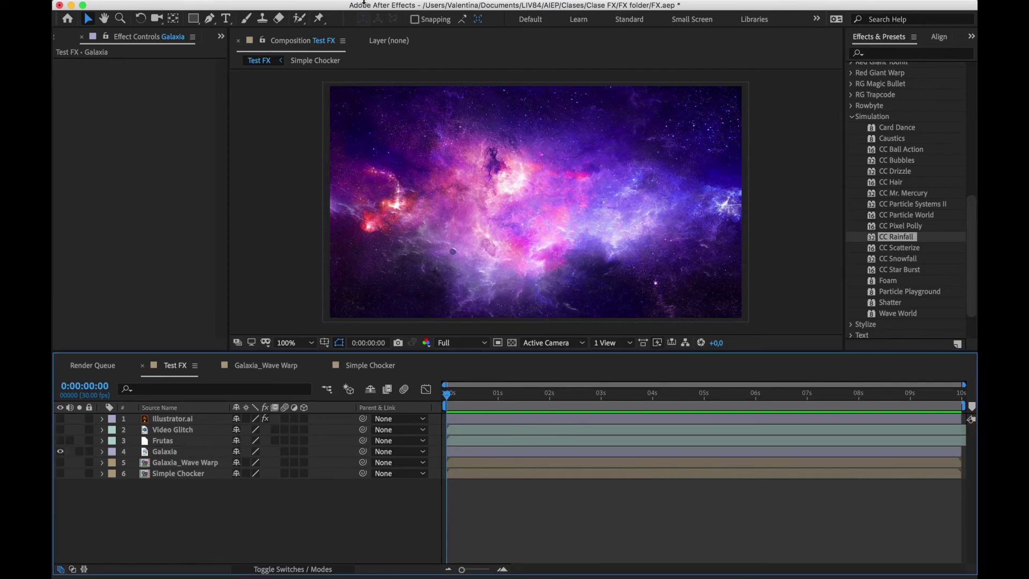
click(284, 7)
mouse_move(291, 22)
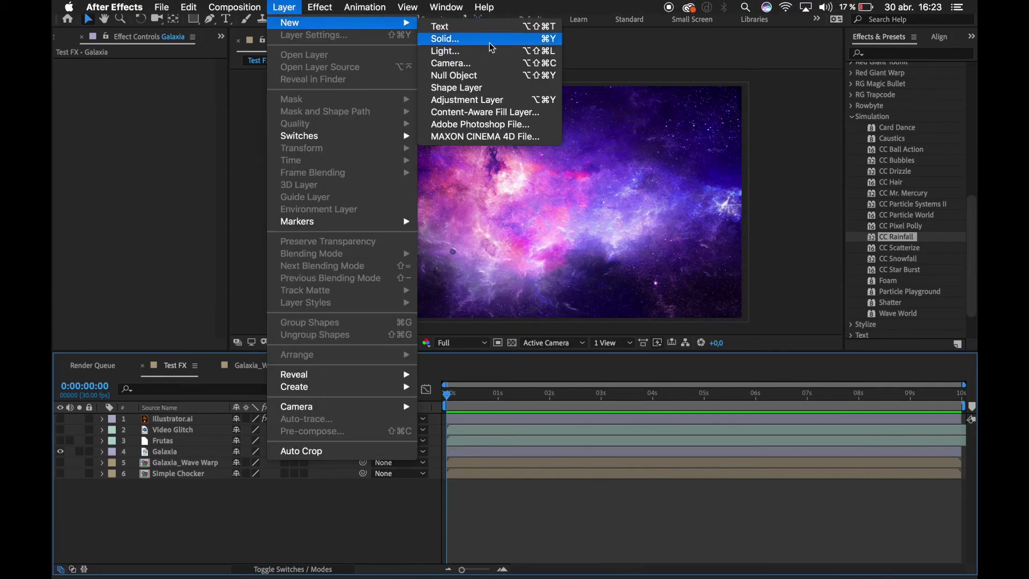
click(490, 37)
key(Return)
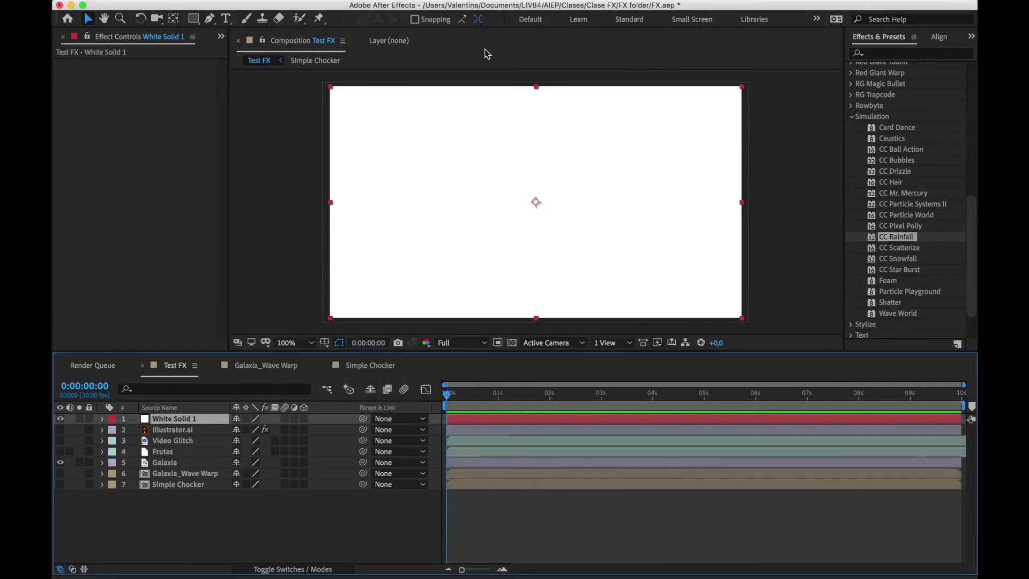
Apply CC Rainfall to the White Solid 1 layer, compare Composite With on and off, leave it off and preview the rain
drag(912, 238, 179, 203)
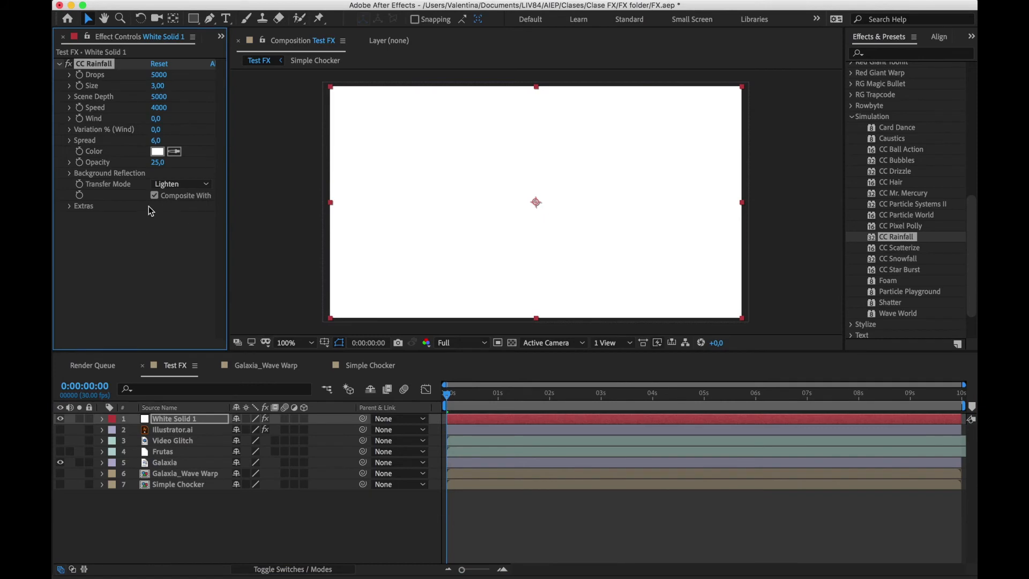
click(155, 196)
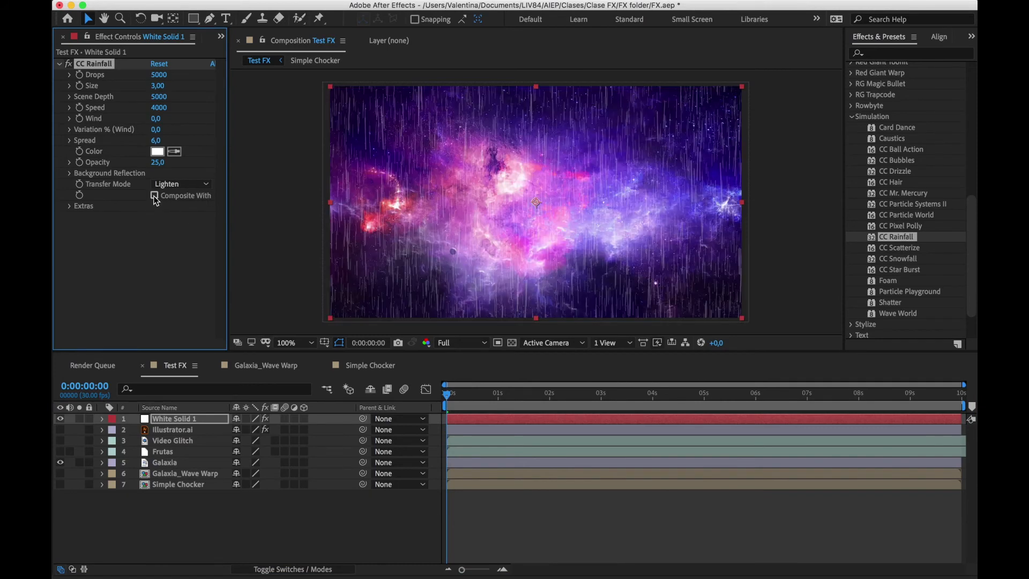
click(155, 196)
click(155, 196)
click(155, 196)
click(154, 196)
drag(447, 393, 574, 385)
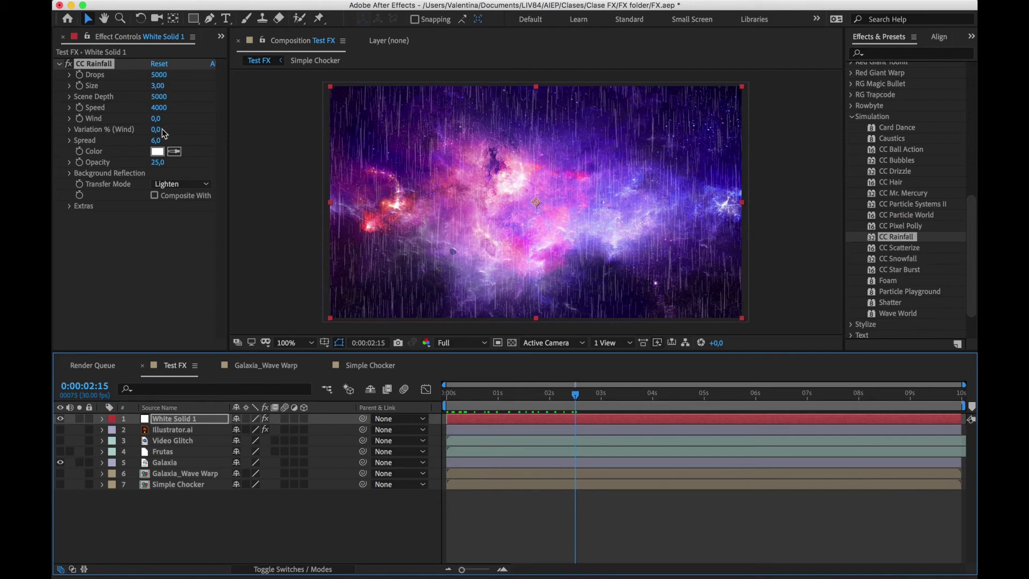
Try the rain with Wind at 2020, preview it and delete CC Rainfall from the White Solid 1 layer
drag(155, 122, 273, 110)
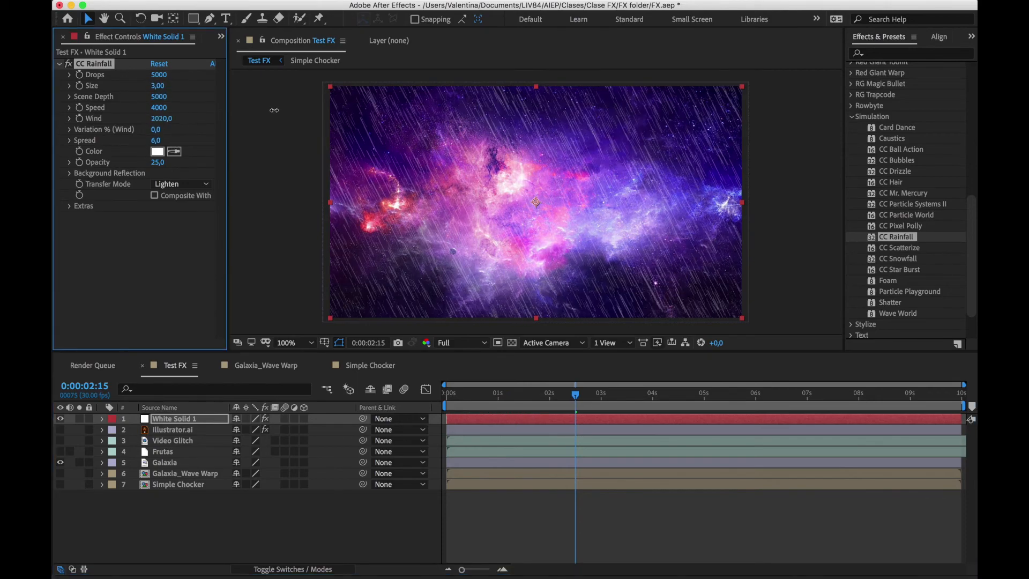
drag(477, 397, 753, 407)
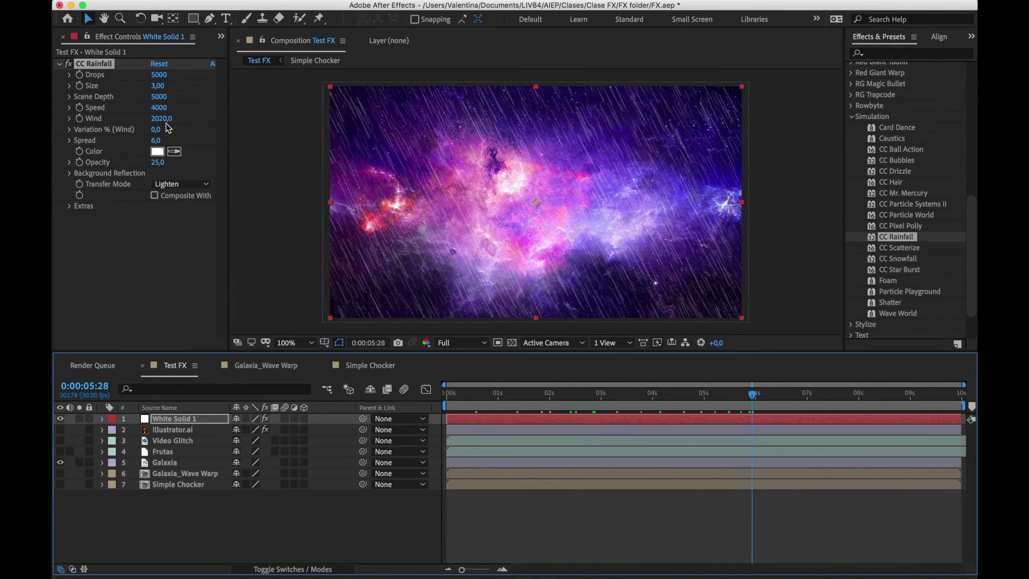
click(98, 64)
key(Delete)
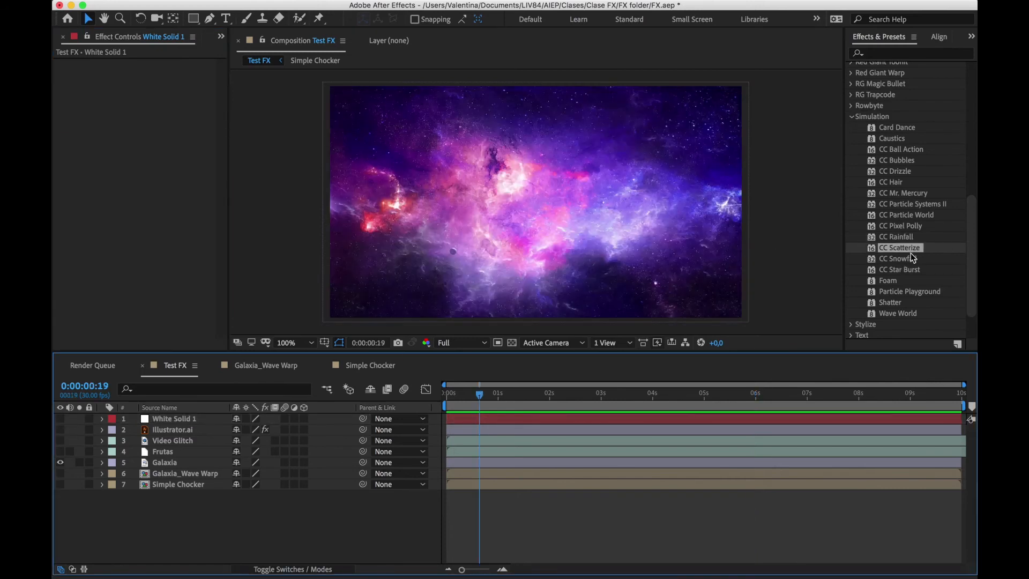
Hide the White Solid 1 layer, try CC Scatterize on the Galaxia layer with Scatter at 1264, and delete the effect
drag(912, 251, 164, 462)
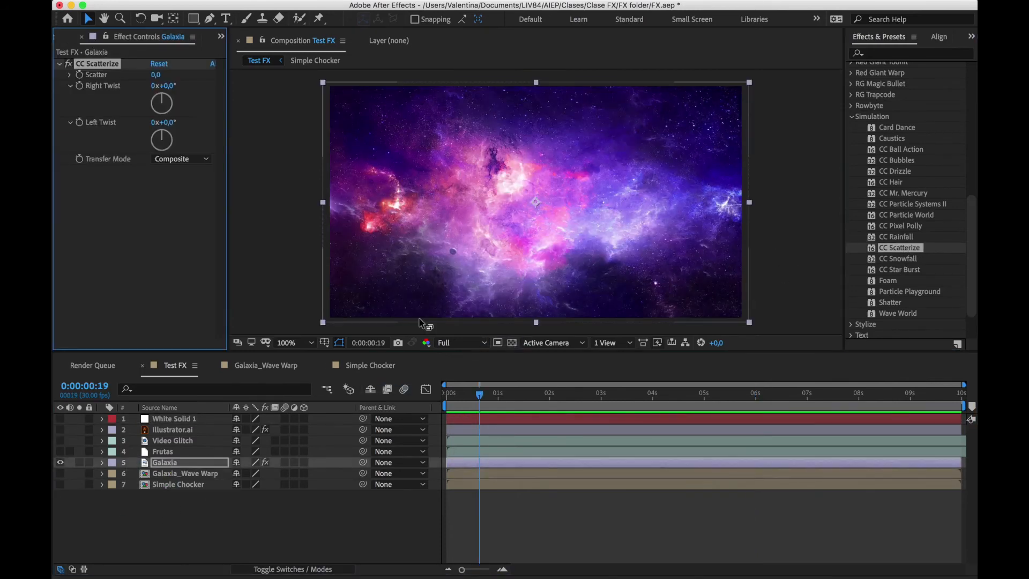
drag(155, 75, 910, 22)
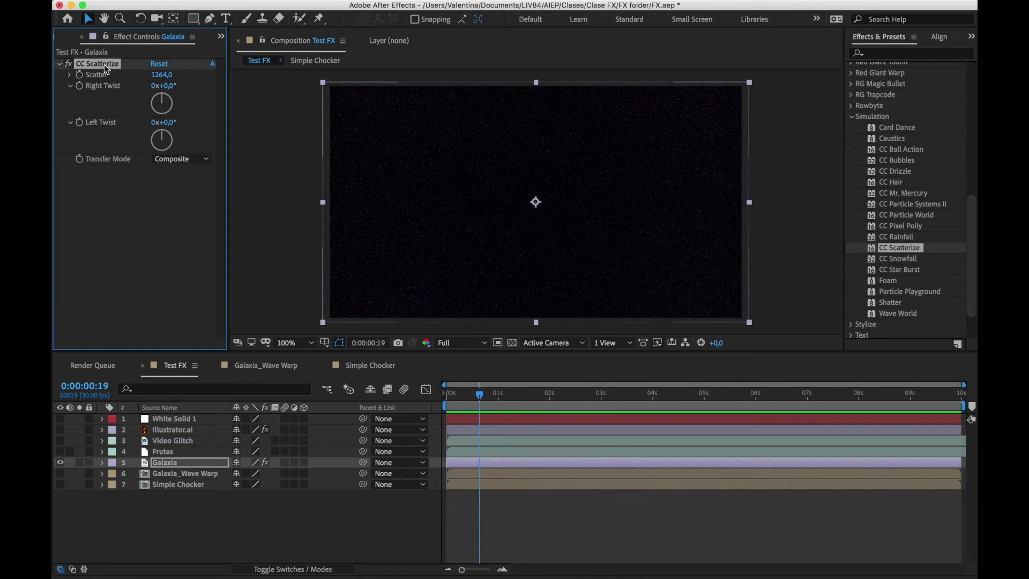
key(Delete)
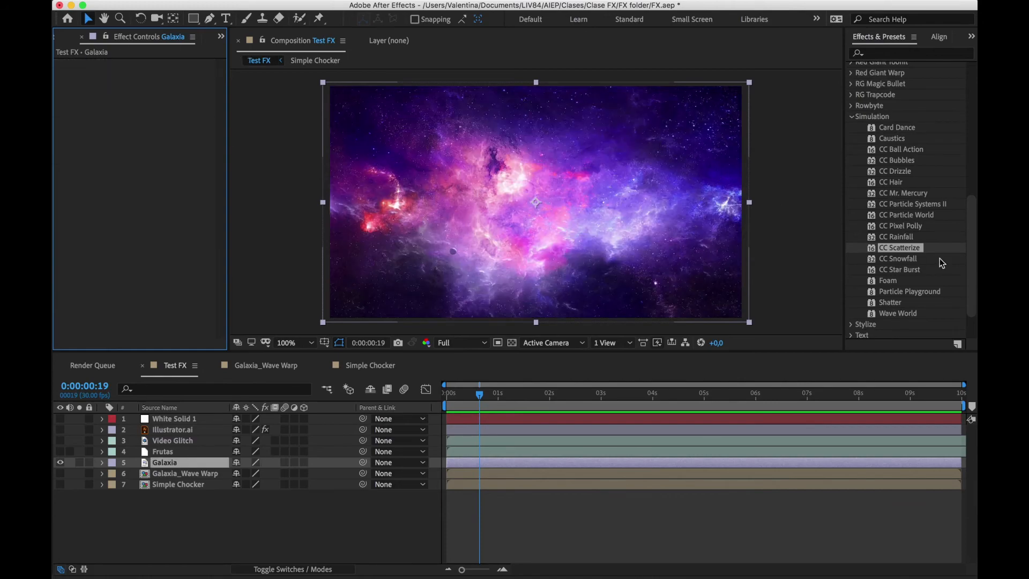
Apply CC Star Burst to the White Solid 1 layer, with that layer shown and Galaxia hidden, and preview the moving stars
click(901, 270)
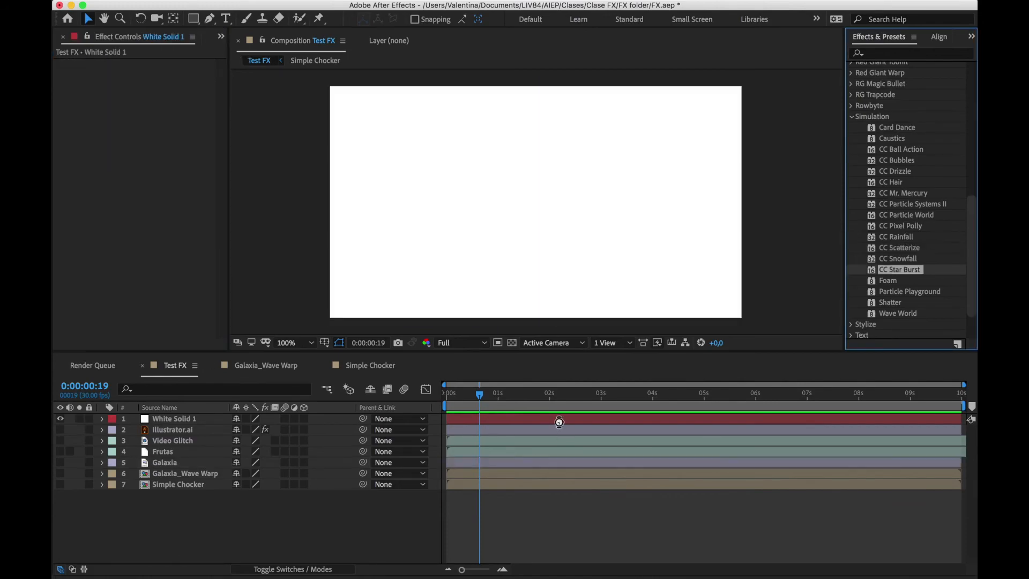
drag(559, 423, 561, 424)
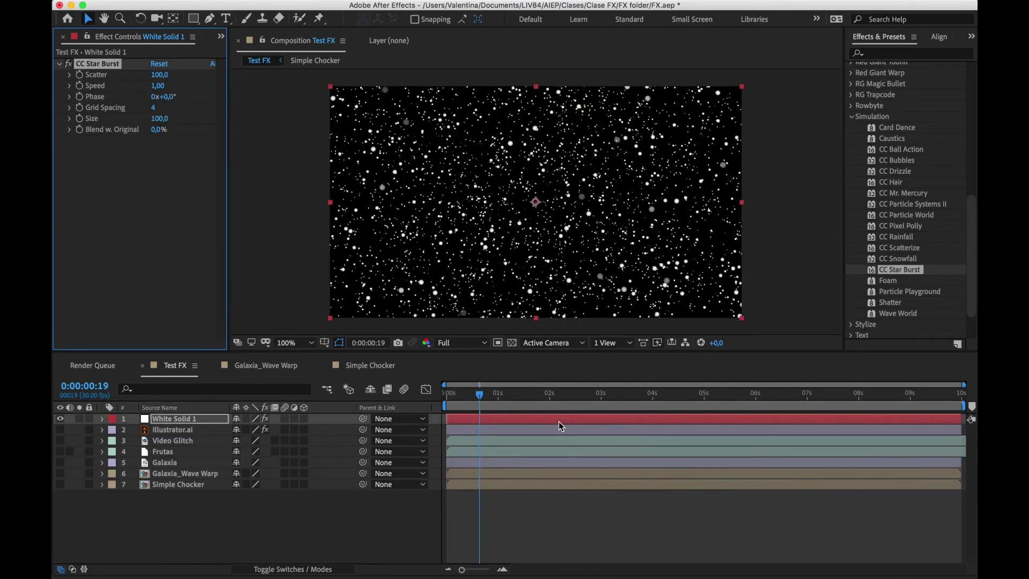
drag(470, 397, 653, 400)
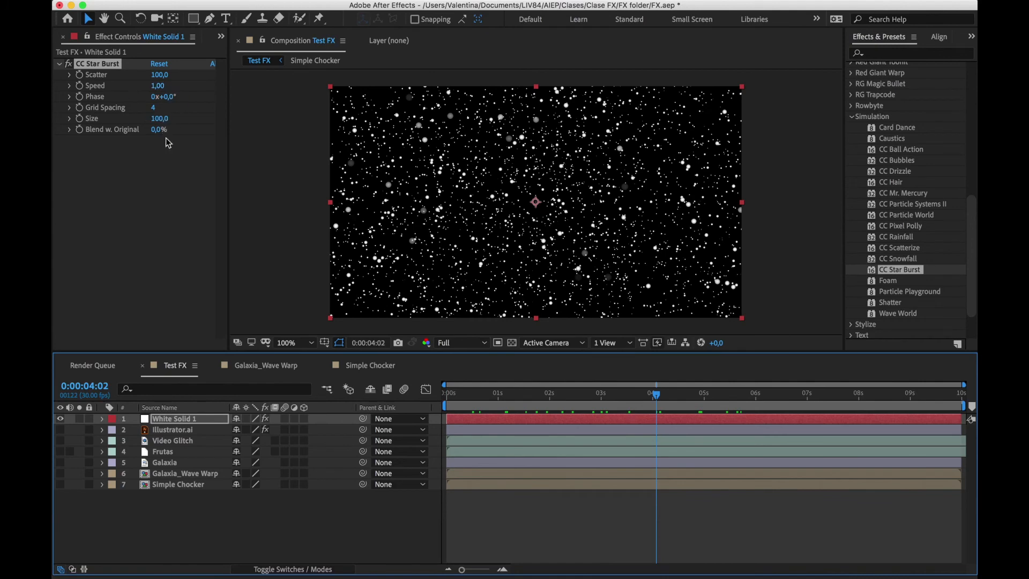
Set the star burst's Size to 65 and Scatter to 226, and preview the animation
drag(159, 121, 139, 121)
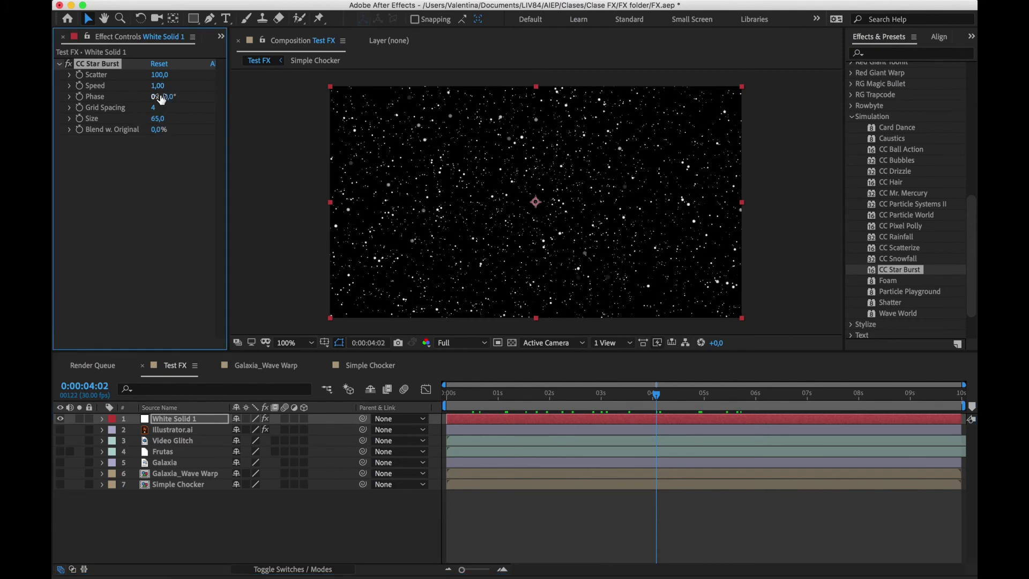
drag(165, 78, 245, 80)
drag(487, 392, 767, 395)
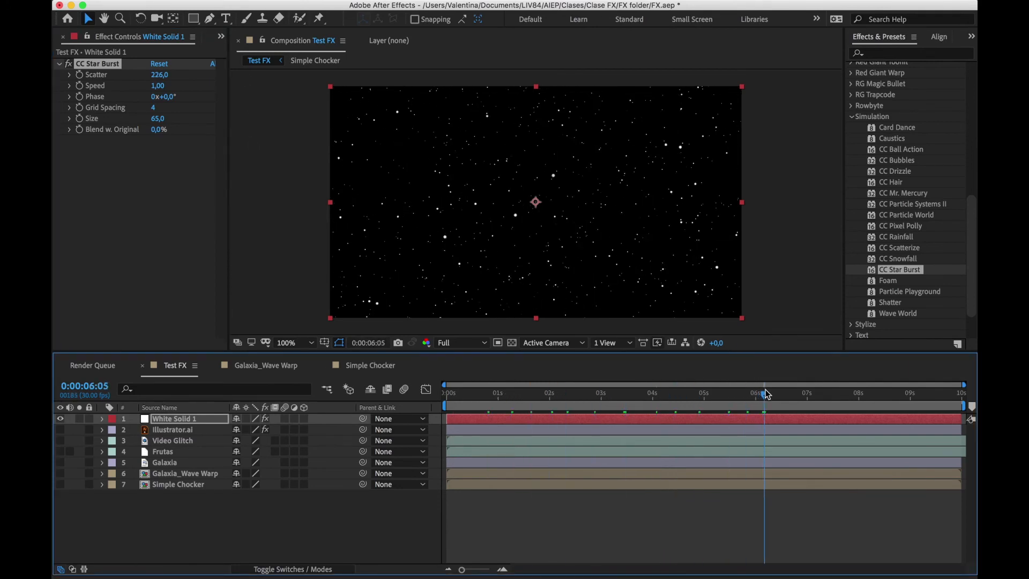
Hide White Solid 1, show the Frutas layer and apply the Shatter effect to it, previewing the explosion up to 0:00:00:16
scroll(860, 263, down, 3)
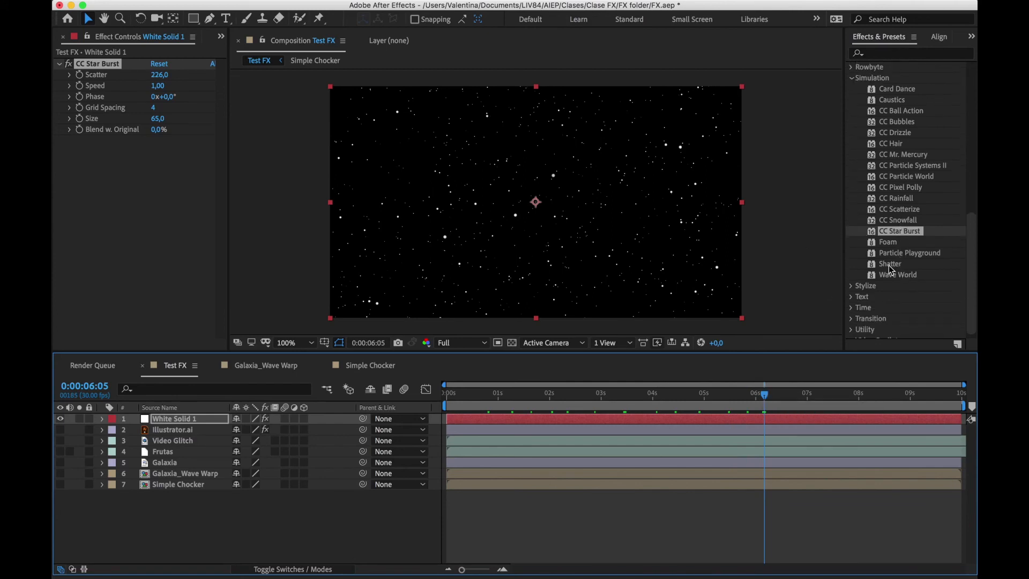
click(891, 264)
click(60, 419)
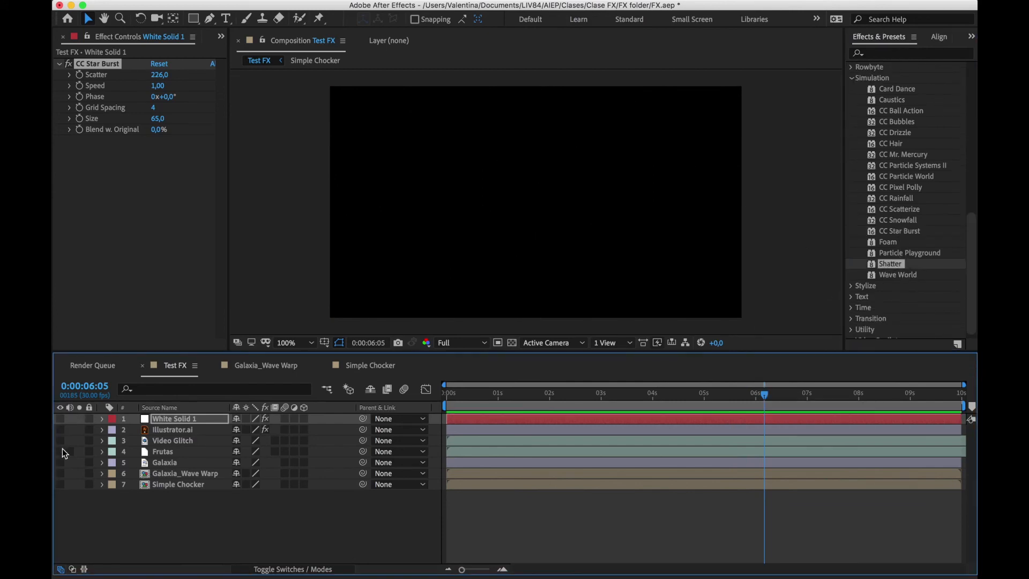
click(61, 451)
drag(905, 262, 458, 448)
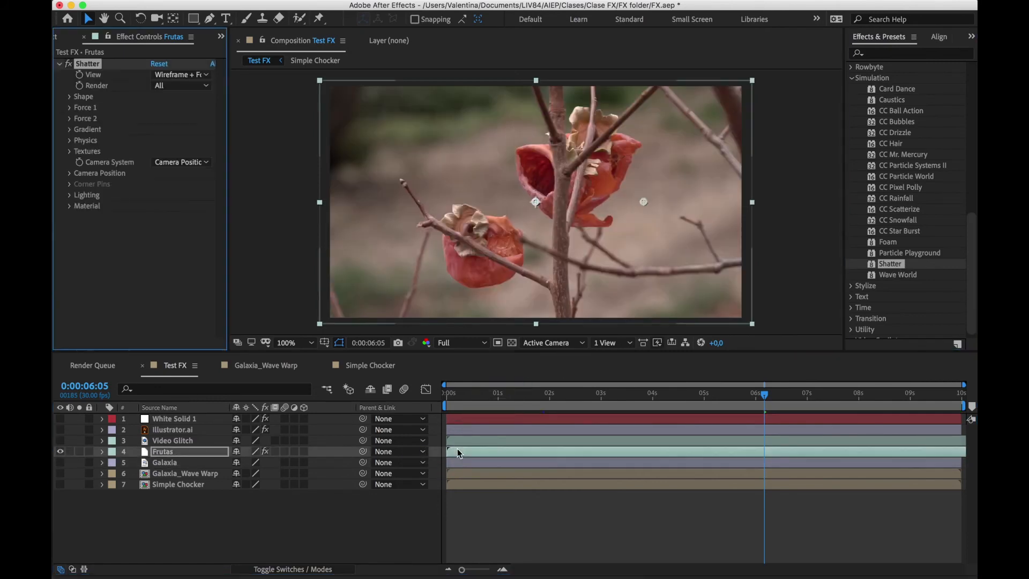
drag(459, 401, 474, 399)
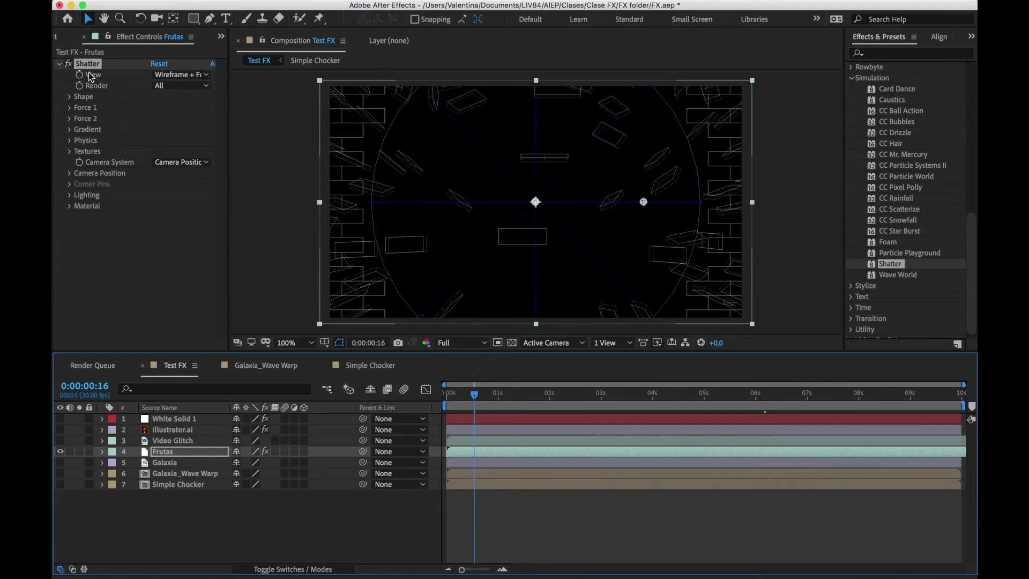
Switch the Shatter effect's View to Rendered and return the playhead to the start of the composition
click(164, 77)
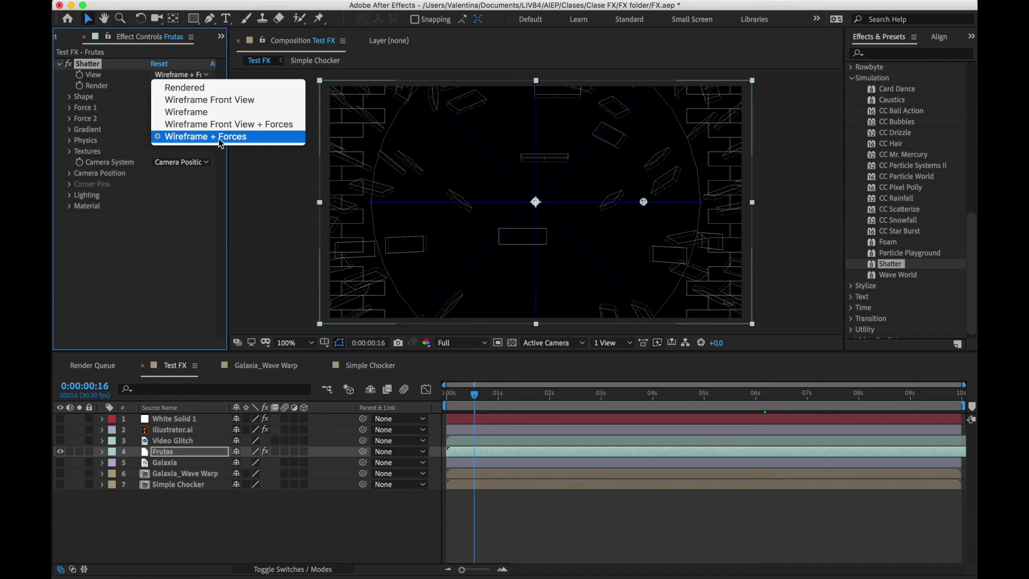
click(187, 88)
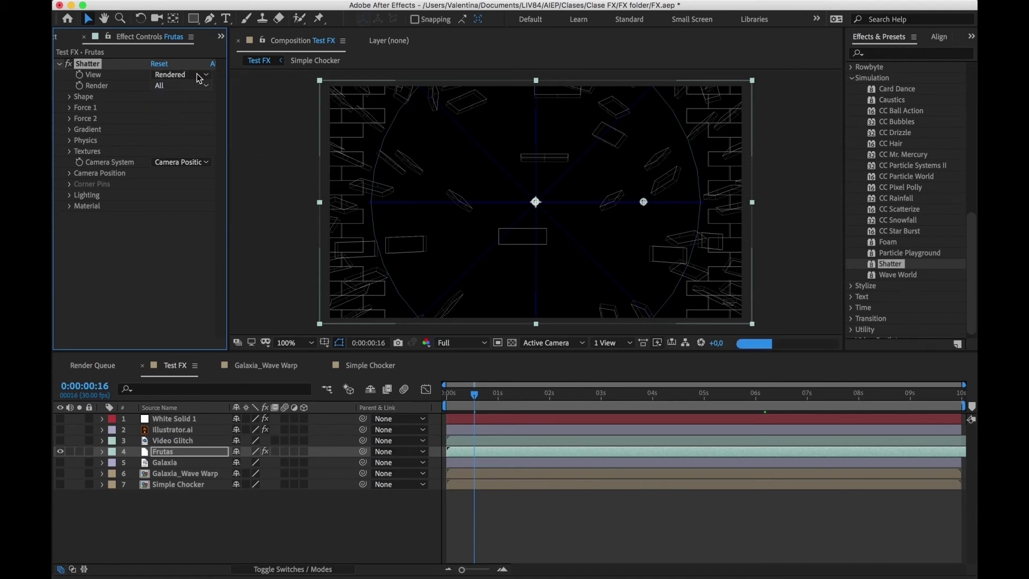
drag(470, 395, 444, 400)
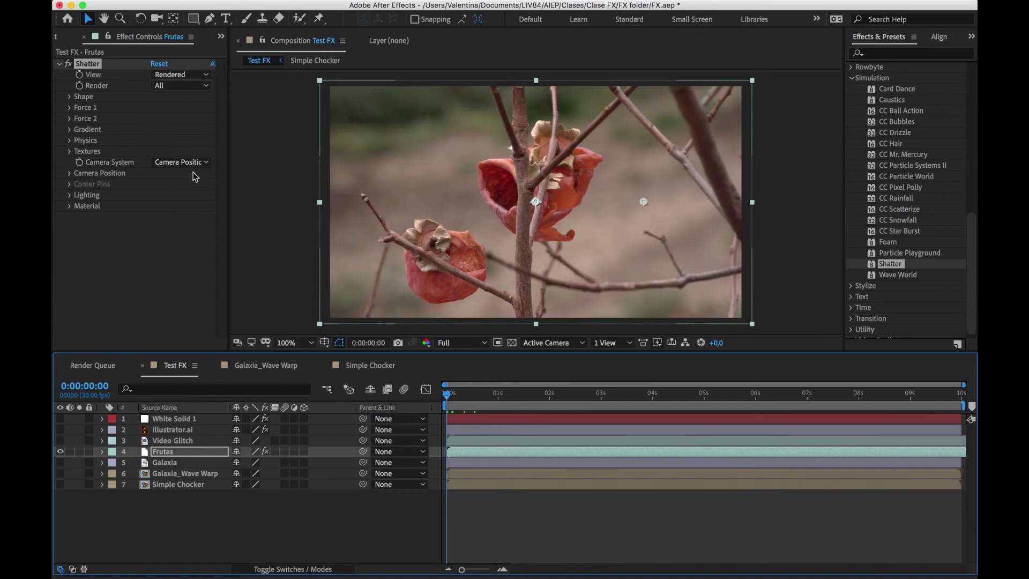
Set the Shatter shape pattern to Eggs and preview the result at 0:00:00:05
click(70, 100)
click(70, 98)
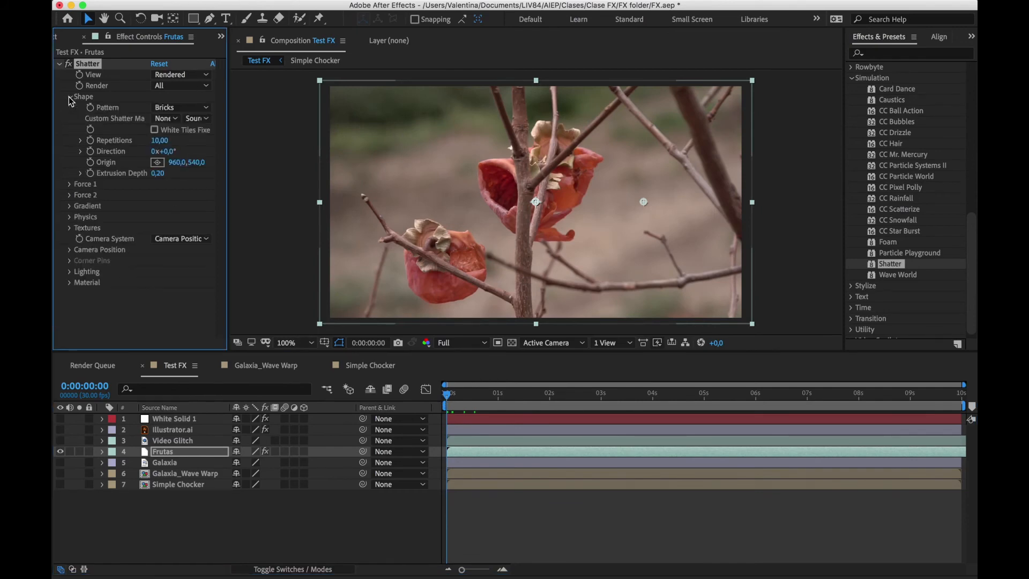
click(192, 109)
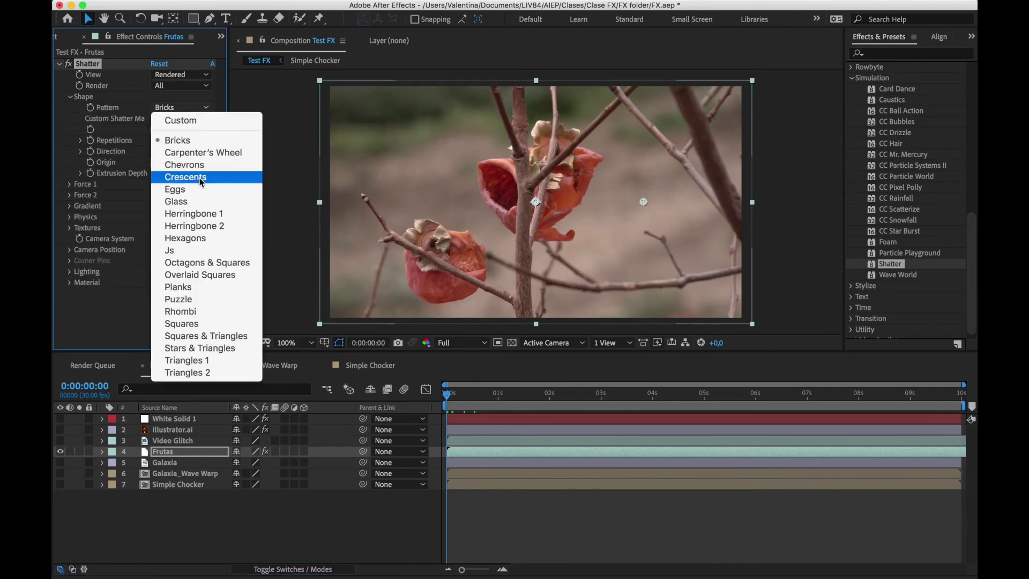
click(177, 189)
click(454, 402)
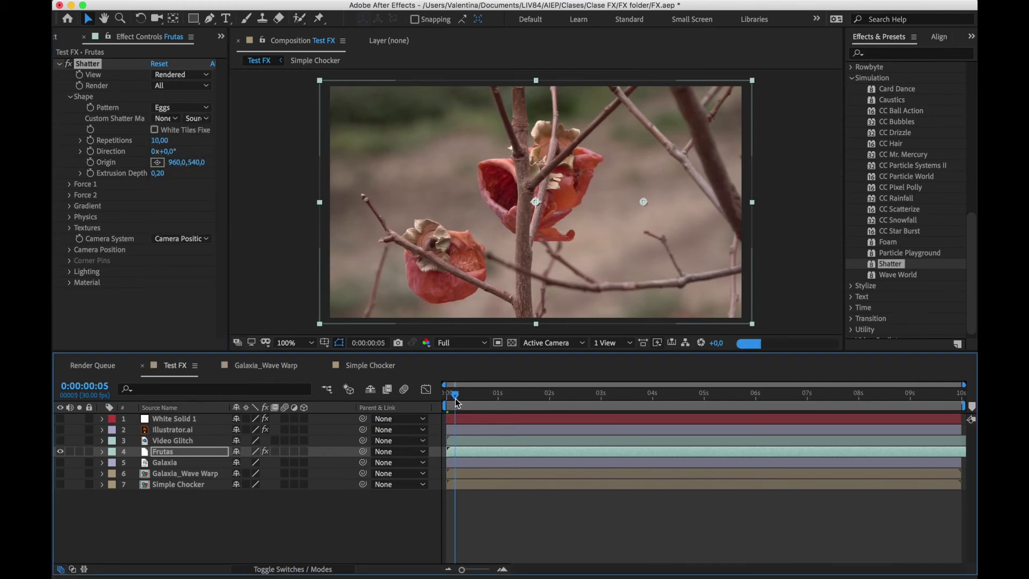
Change the Shatter pattern to Glass, preview the breaking pieces over the first frames, and delete the effect from Frutas
click(186, 107)
click(190, 200)
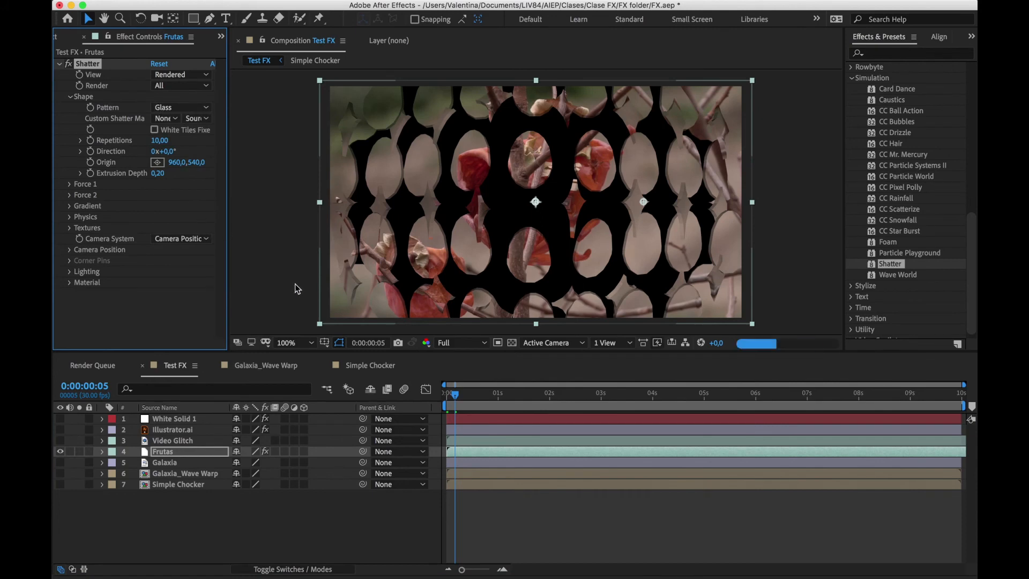
click(451, 395)
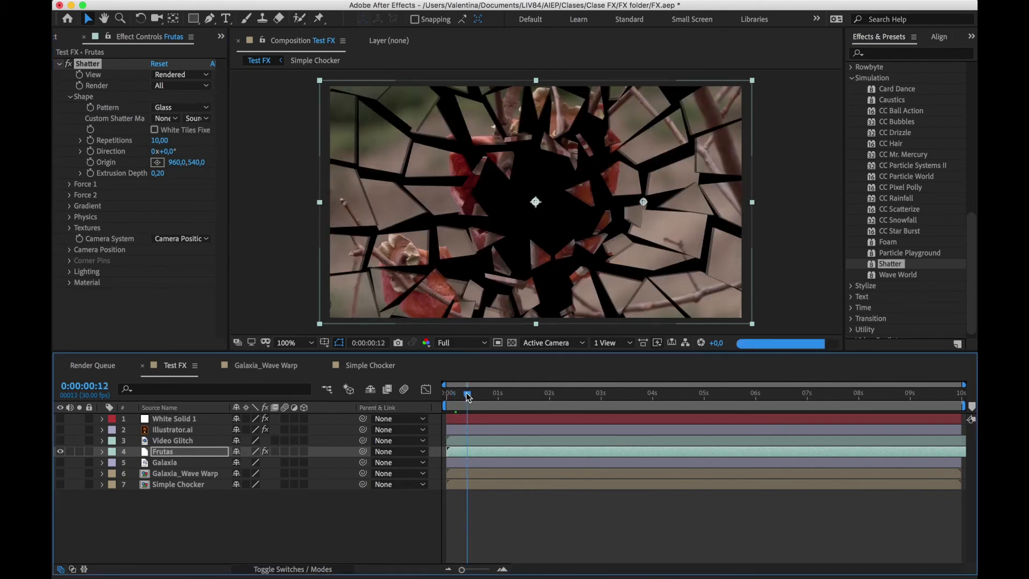
click(449, 395)
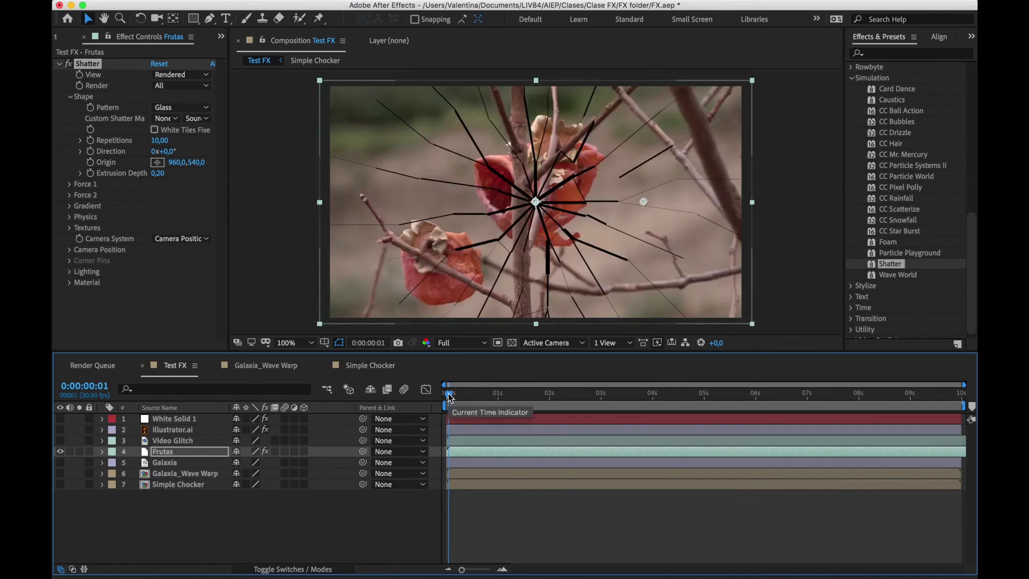
click(88, 64)
key(Delete)
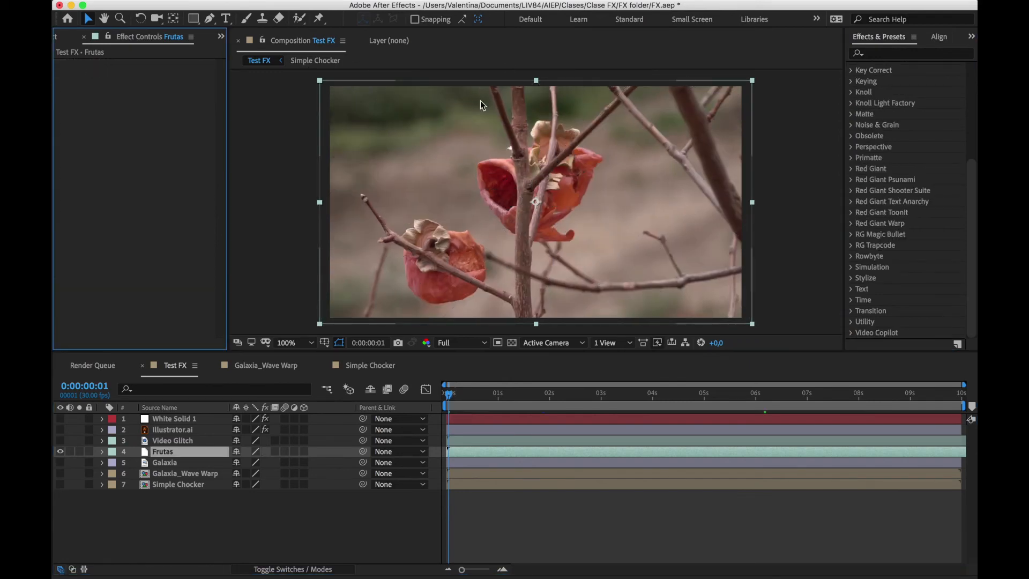
Try the Stylize effect Brush Strokes on the Frutas layer, inspect it at 200% magnification, and delete the effect
click(852, 278)
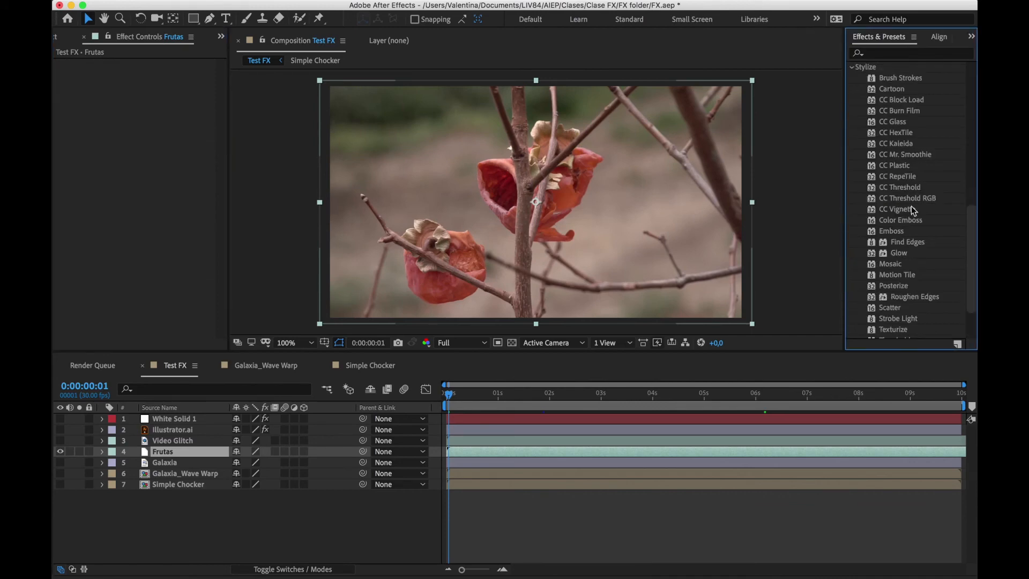
scroll(912, 206, up, 1)
scroll(911, 206, down, 1)
mouse_move(898, 78)
mouse_down()
mouse_move(665, 218)
mouse_move(167, 452)
mouse_up()
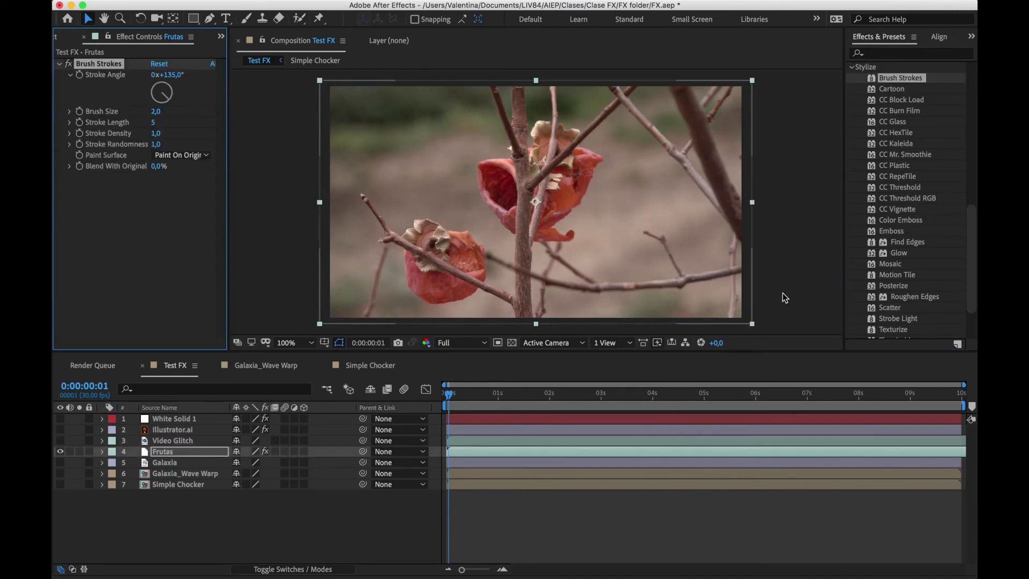
key(period)
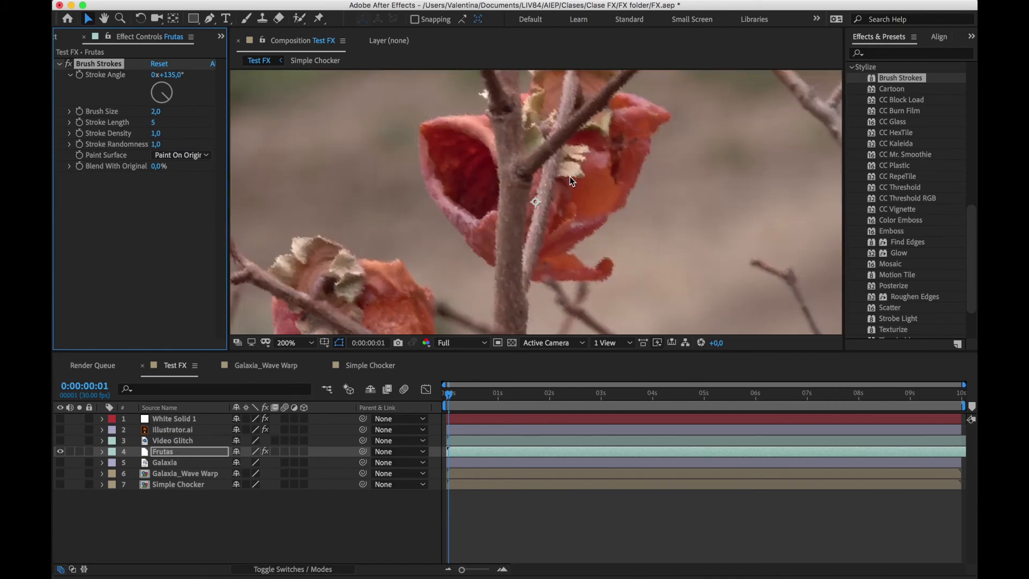
key(comma)
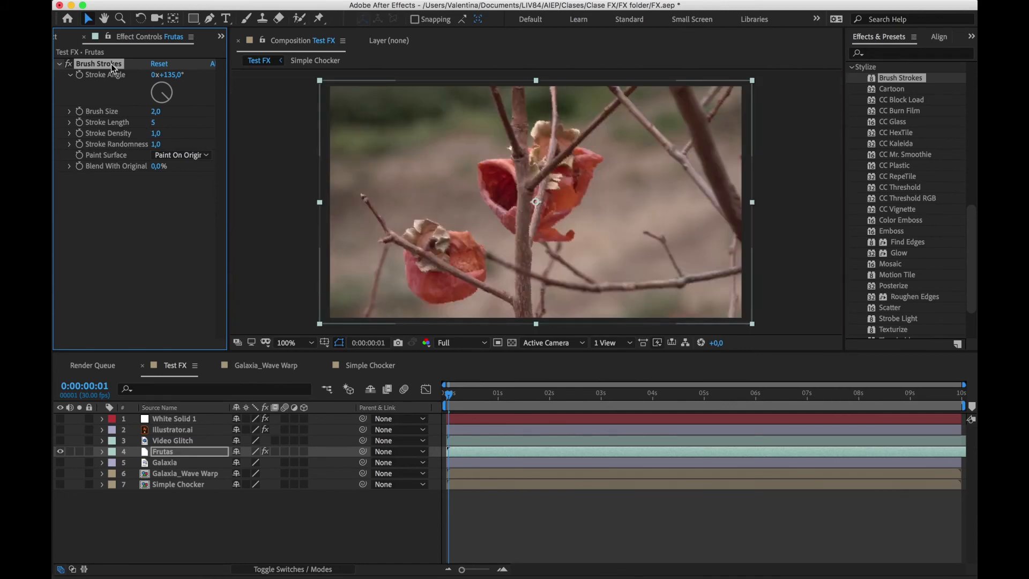
key(Delete)
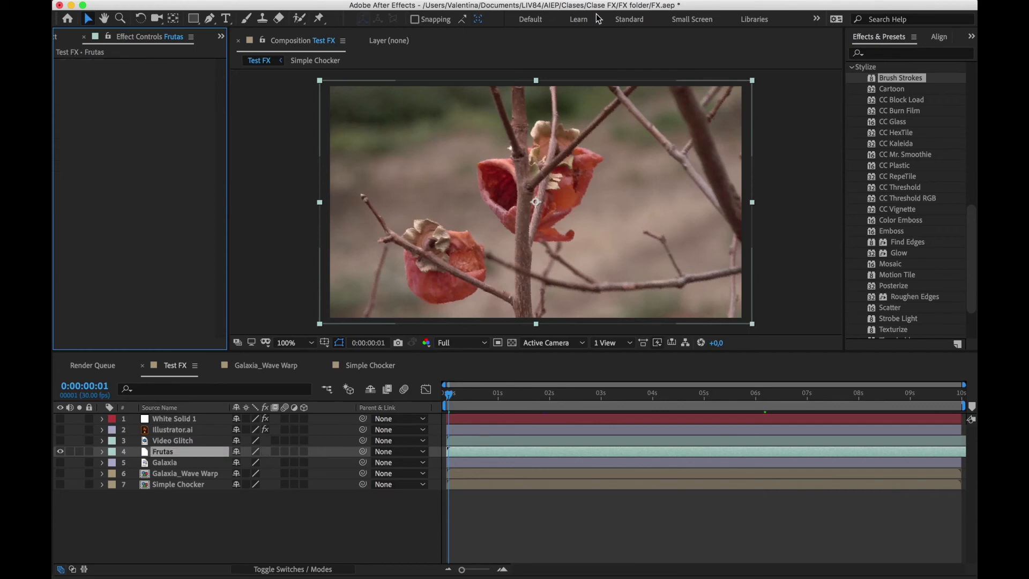
Try CC Burn Film with different Burn amounts, and CC Mr. Smoothie, on the Frutas layer, deleting each effect
mouse_move(919, 113)
mouse_down()
mouse_move(492, 220)
mouse_move(490, 208)
mouse_up()
mouse_move(156, 75)
mouse_down()
mouse_move(211, 71)
mouse_move(134, 83)
mouse_up()
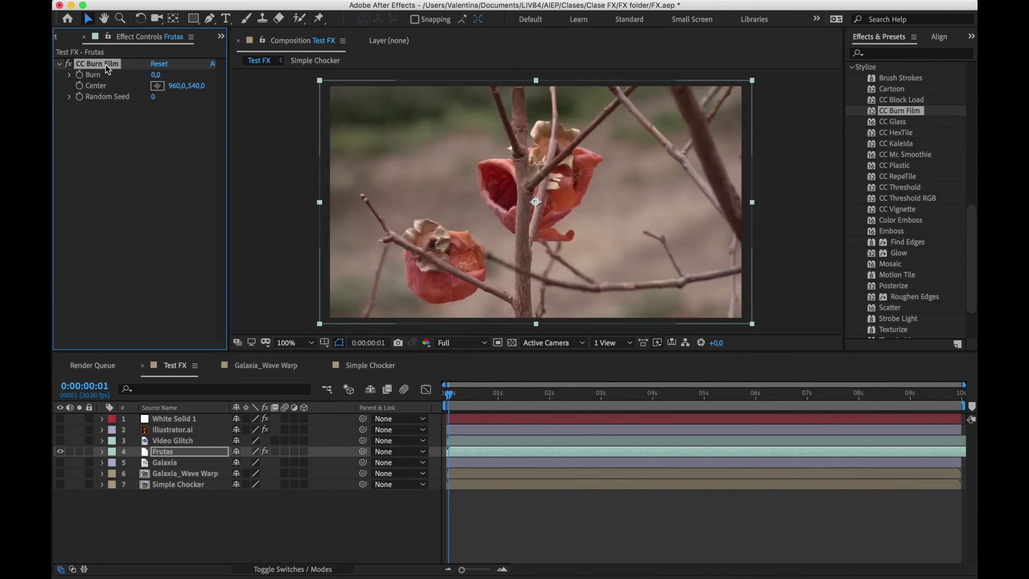
key(Delete)
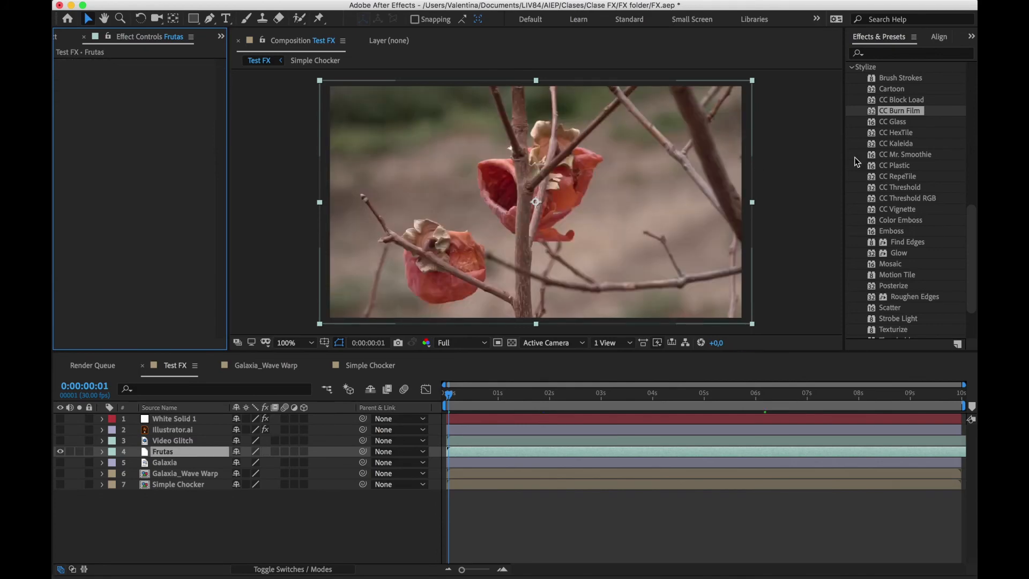
drag(905, 155, 117, 68)
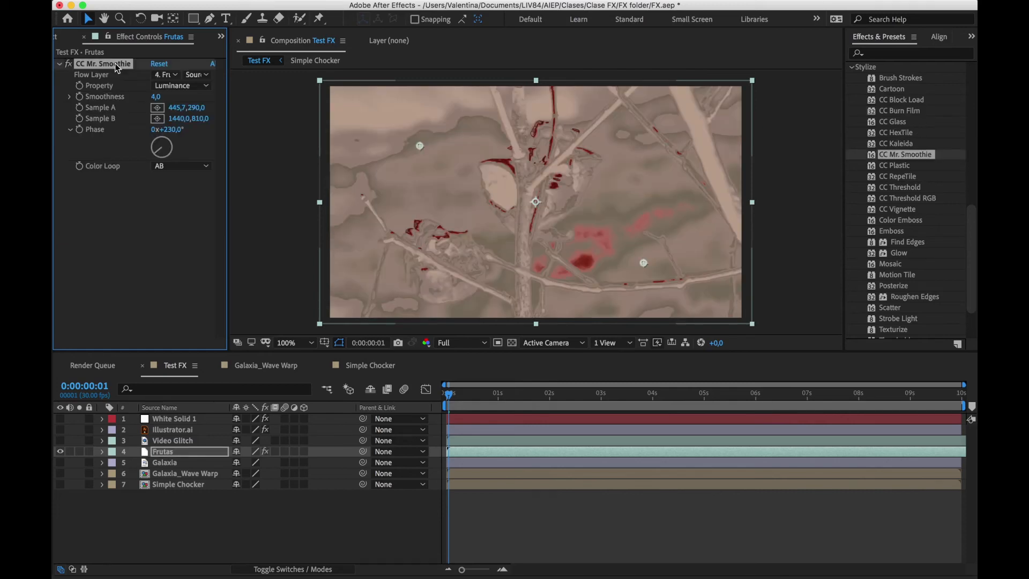
key(Delete)
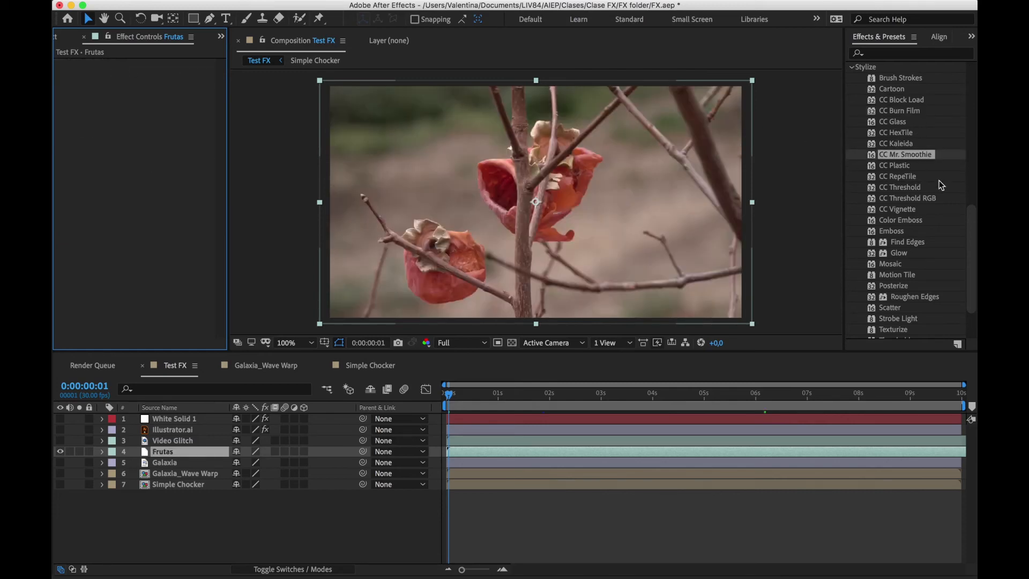
Try CC Threshold on the Frutas layer, vary its Threshold value, and delete the effect
drag(921, 189, 625, 193)
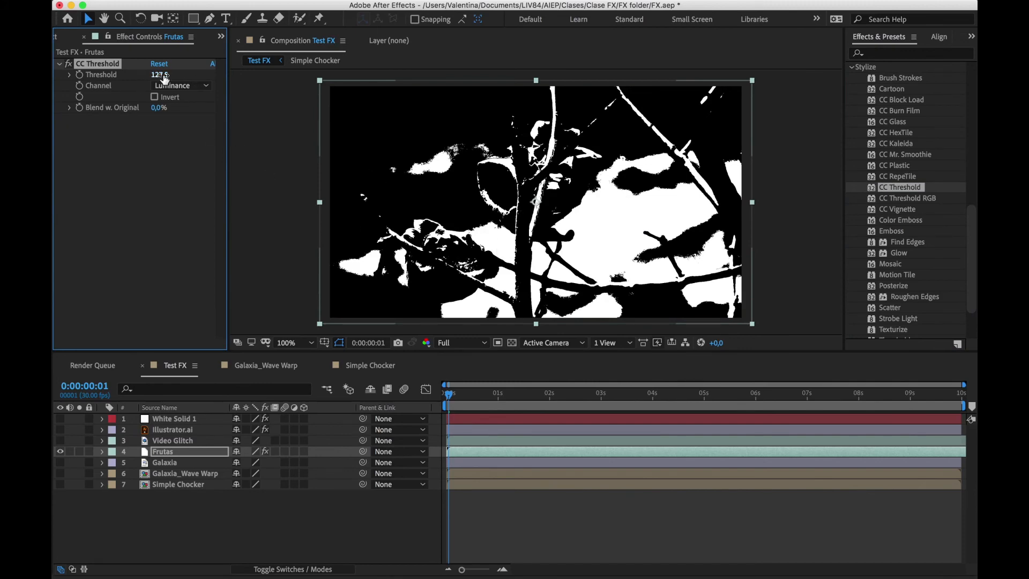
mouse_move(160, 74)
mouse_down()
mouse_move(134, 74)
mouse_move(166, 75)
mouse_up()
key(Delete)
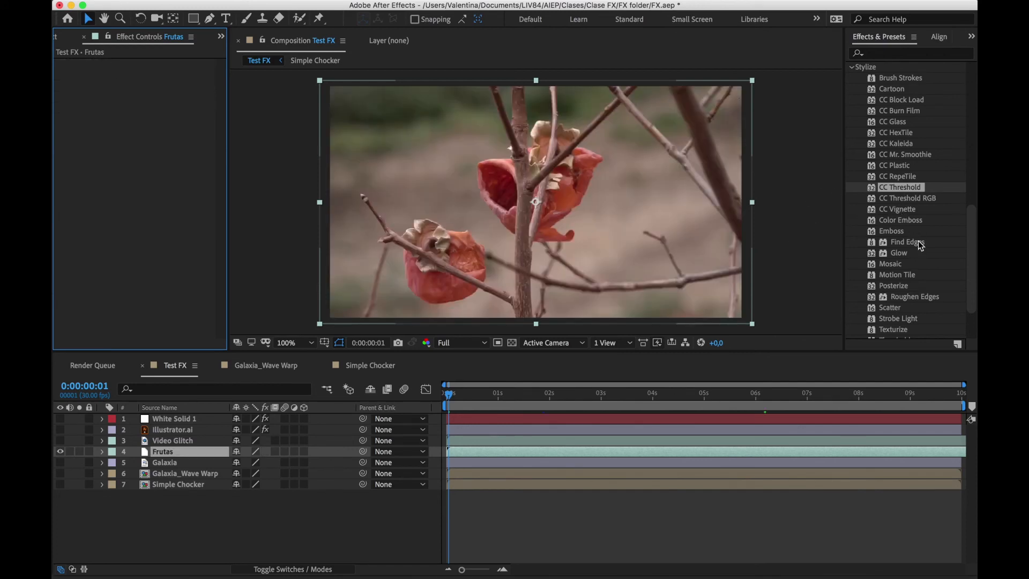
Try Find Edges on the Frutas layer, turn on Invert, and delete the effect
drag(920, 245, 584, 246)
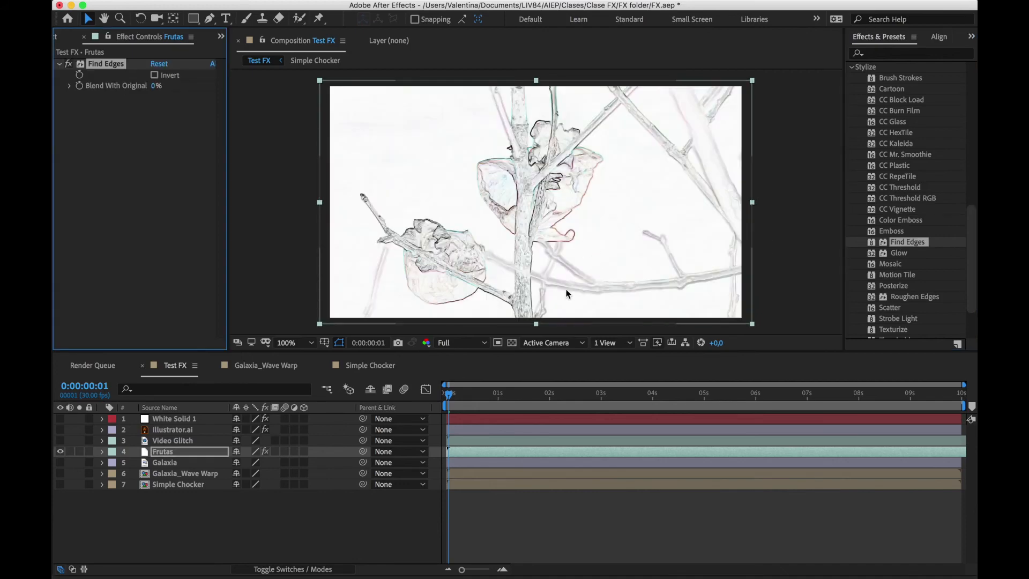
click(155, 76)
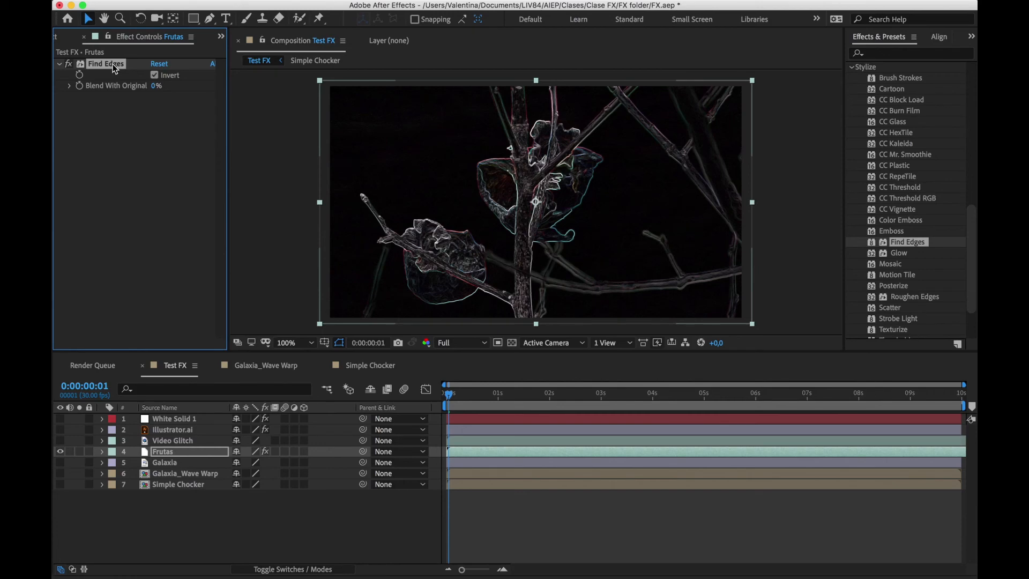
key(Delete)
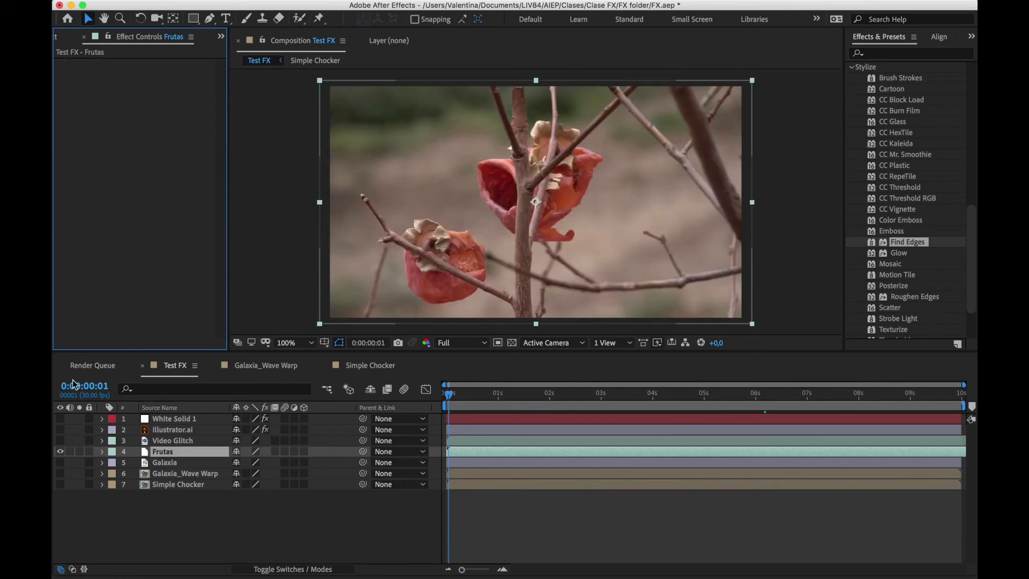
Show the White Solid 1 layer, add the Glow effect to its star burst, and inspect the stars at 200% magnification
click(60, 419)
click(159, 419)
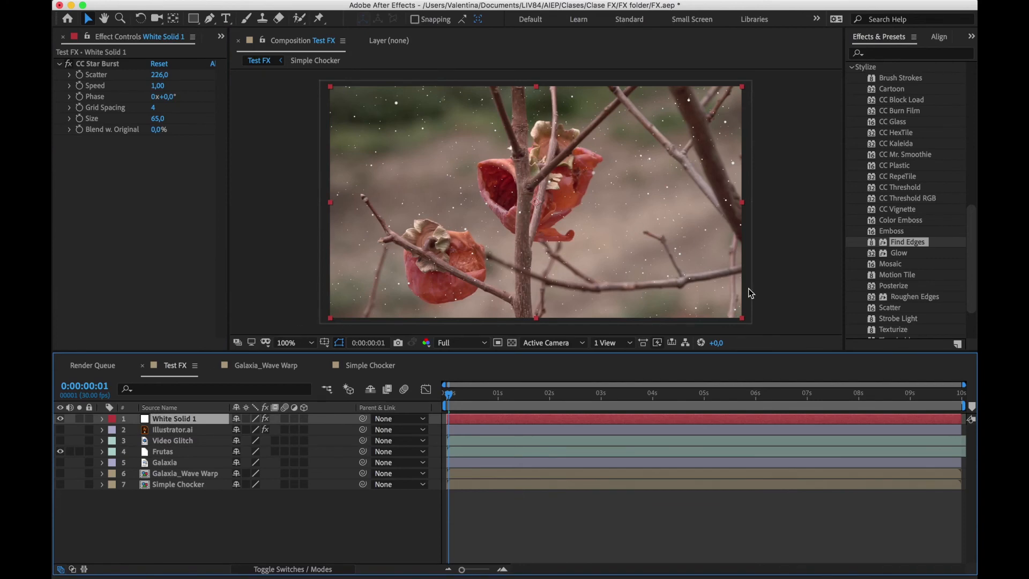
drag(899, 252, 601, 421)
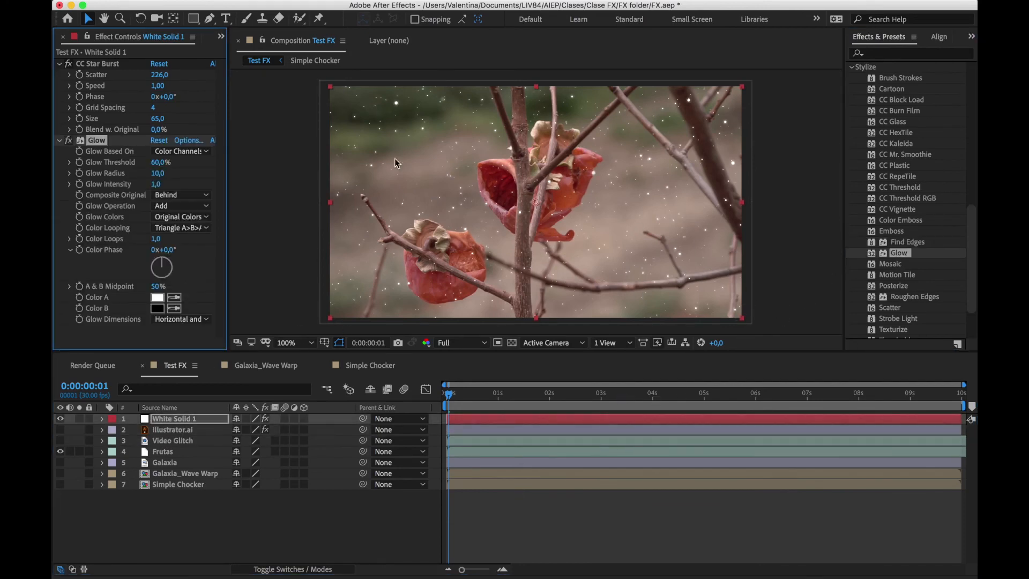
key(period)
key(period)
key(comma)
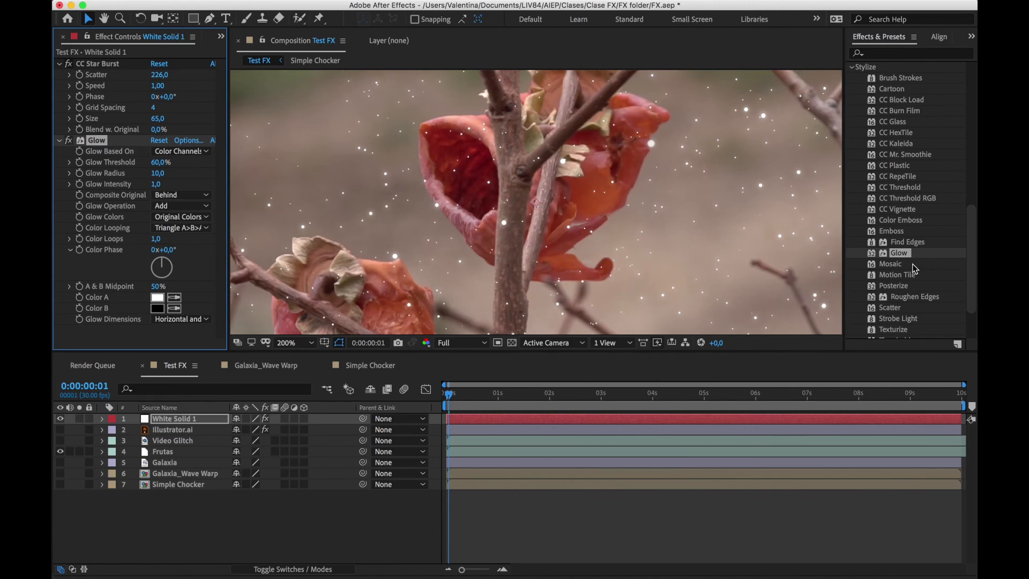
Show the Illustrator.ai layer in place of White Solid 1 and delete its Drop Shadow effect
scroll(915, 268, down, 3)
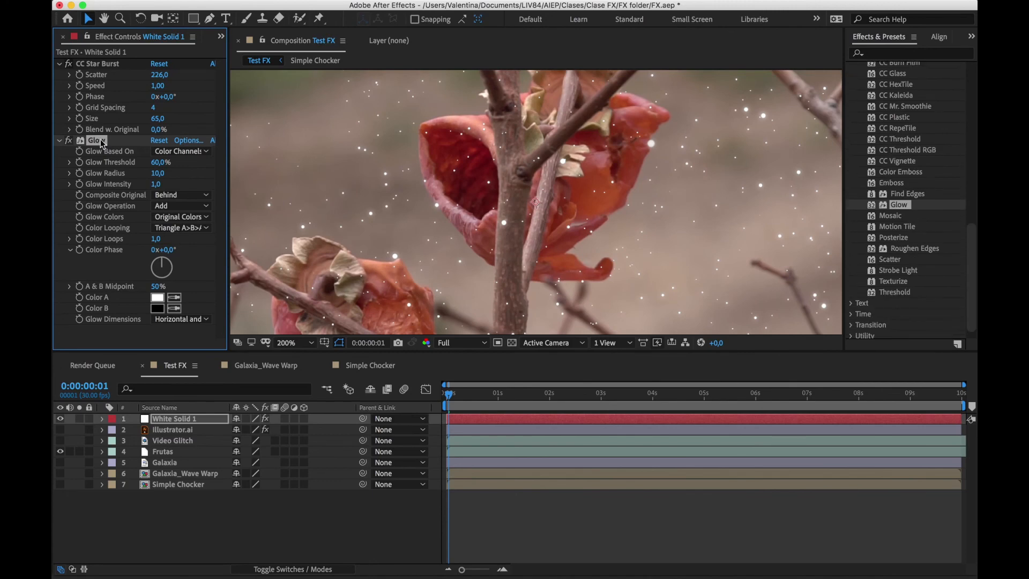
click(60, 429)
click(60, 419)
click(172, 430)
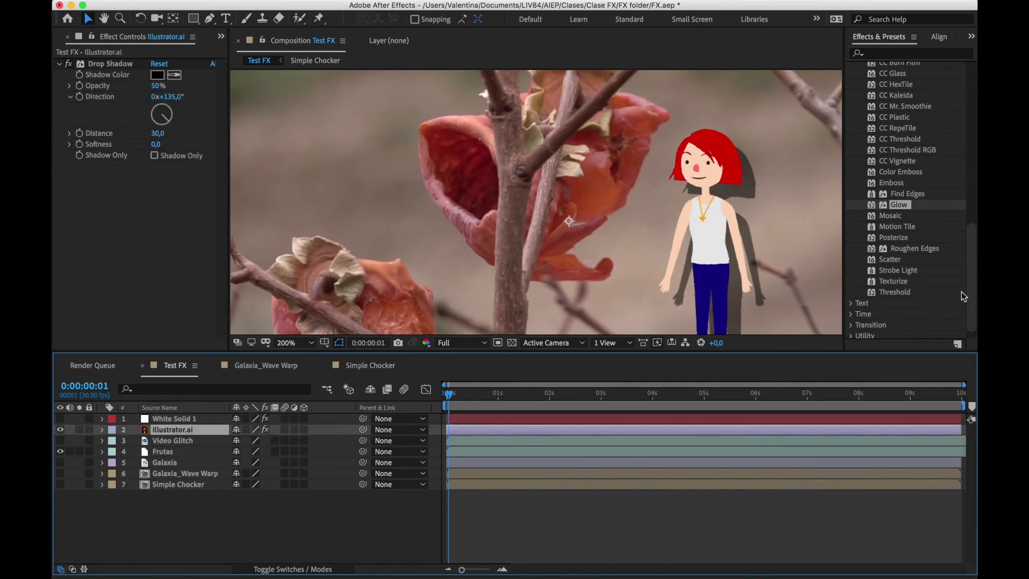
click(127, 64)
key(Delete)
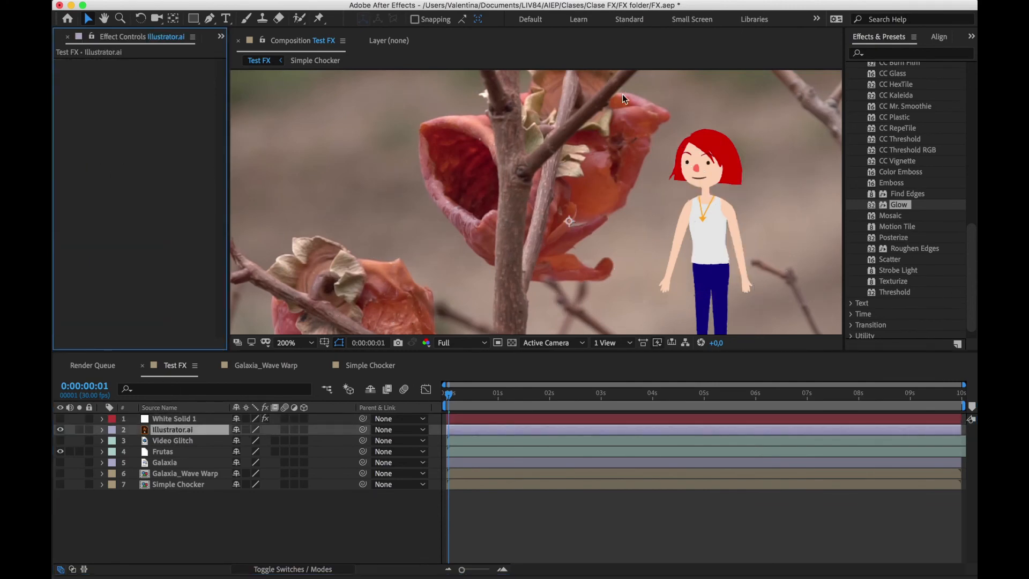
Apply Roughen Edges to the Illustrator.ai layer and inspect the character's outline at 400% magnification
drag(931, 248, 687, 427)
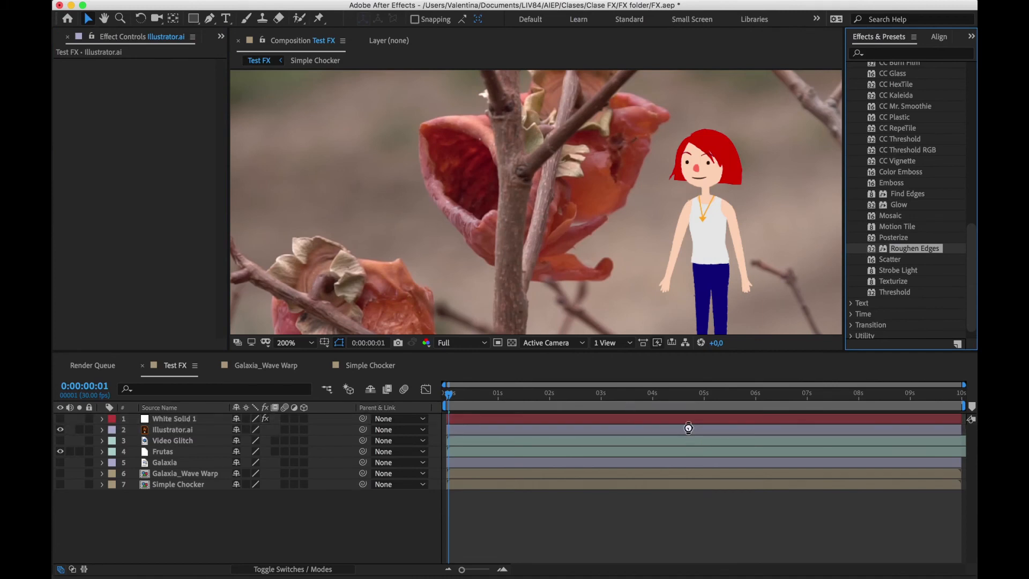
key(period)
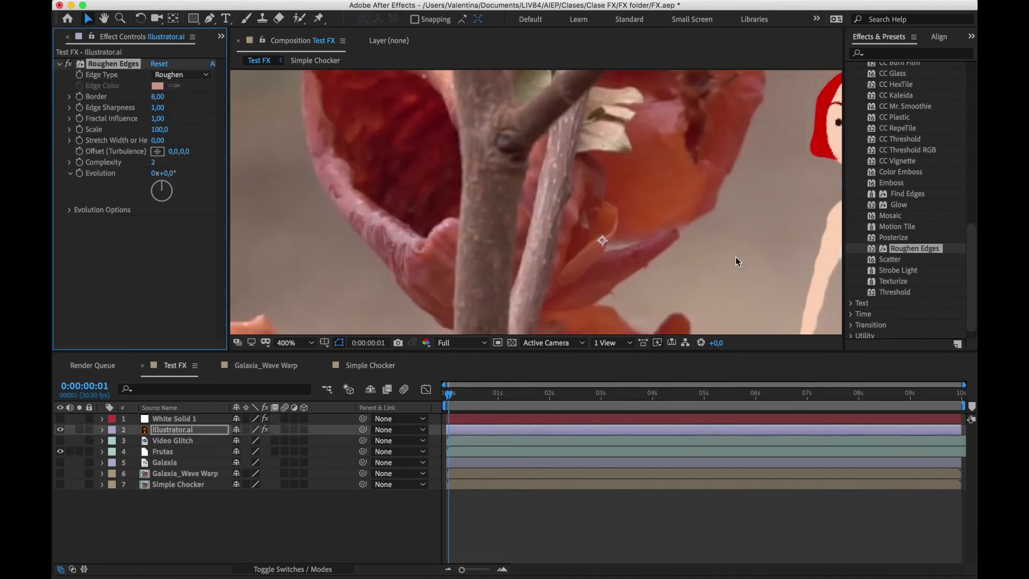
drag(735, 256, 528, 250)
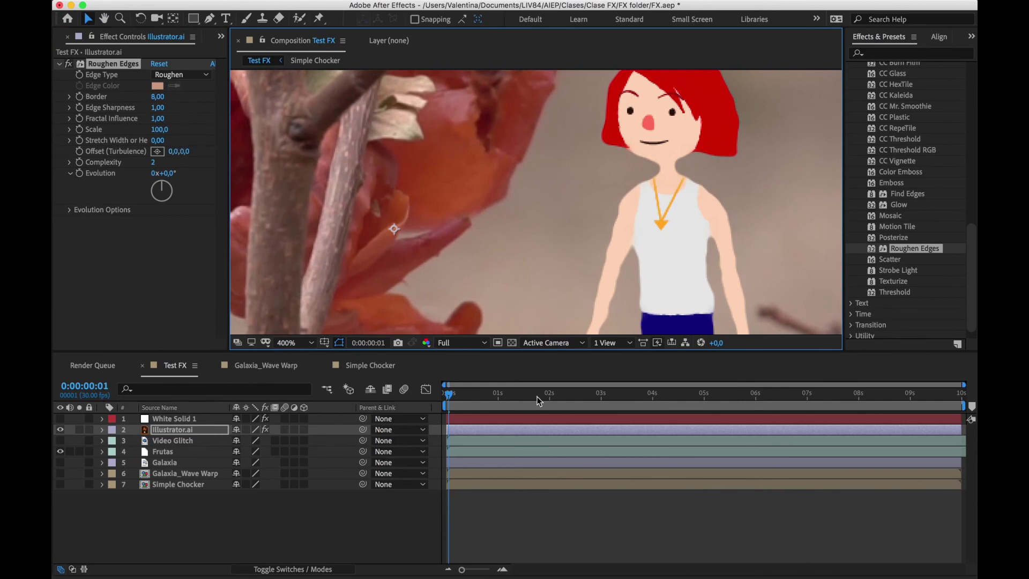
At 0:00:00:21, set the Roughen Edges Evolution to 6x+87° and Scale to 60
drag(453, 399, 483, 399)
drag(171, 188, 110, 134)
drag(159, 192, 189, 189)
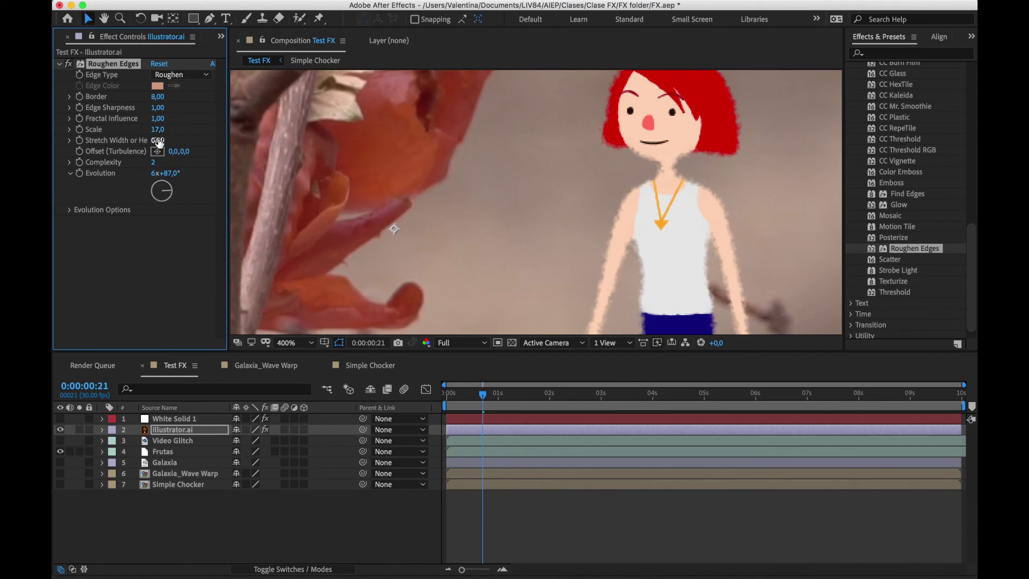
drag(174, 129, 185, 128)
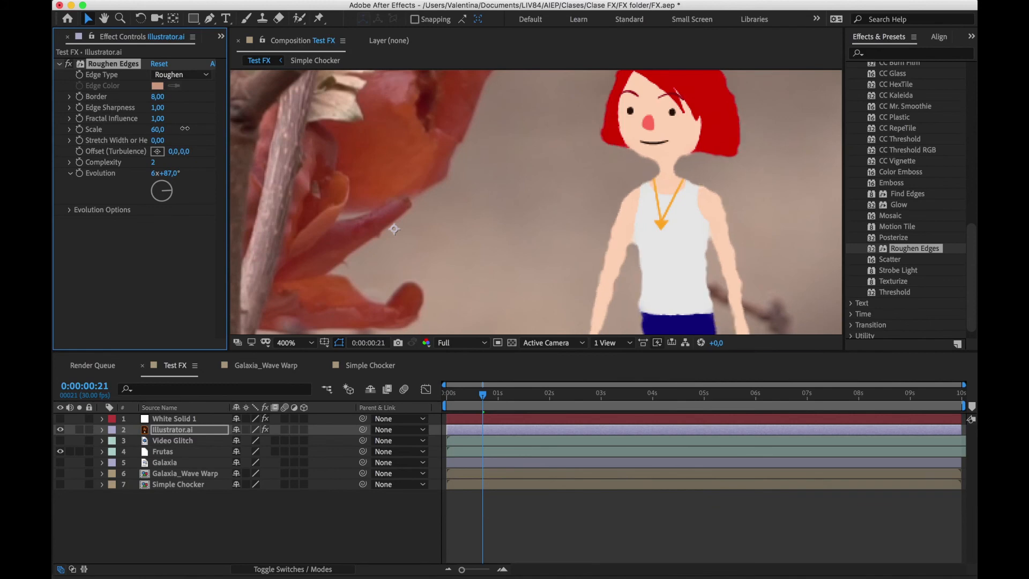
Set the Roughen Edges Evolution on the Illustrator.ai layer to 8x+19°
drag(168, 182, 151, 195)
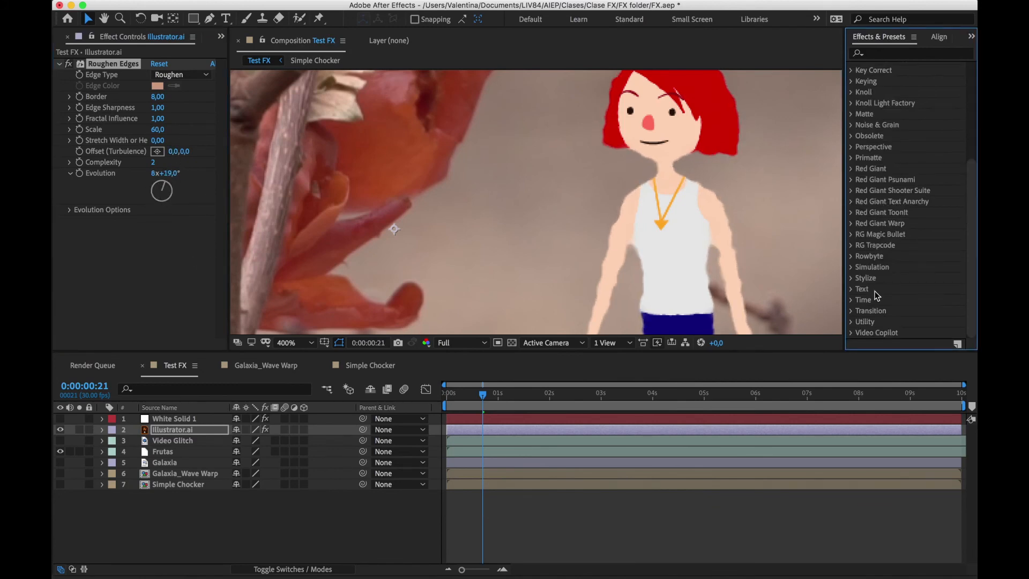
Show White Solid 1 in place of Illustrator.ai, apply the Timecode text effect to it, and scrub the counter to 0:00:00:14
click(853, 290)
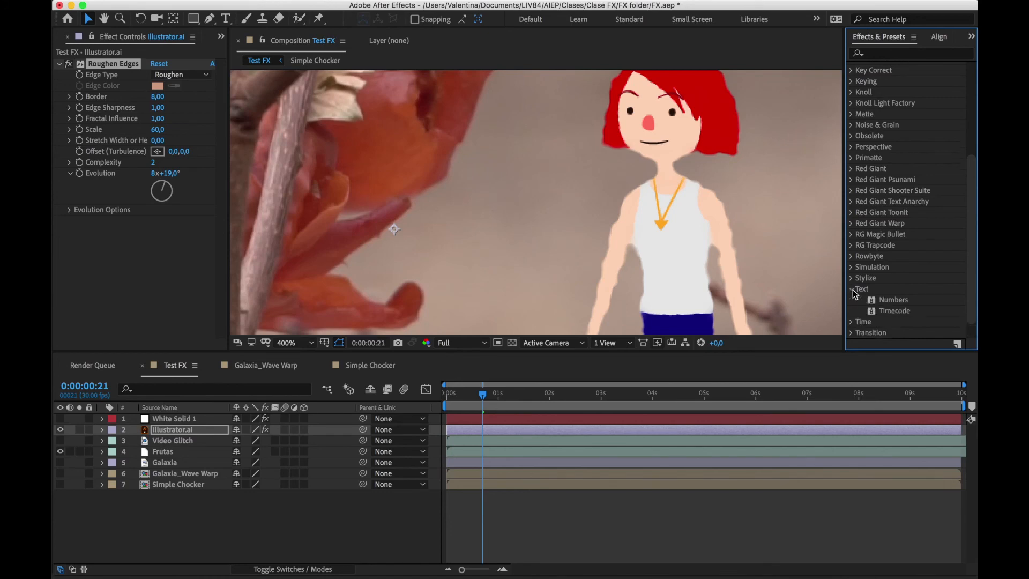
scroll(889, 265, down, 2)
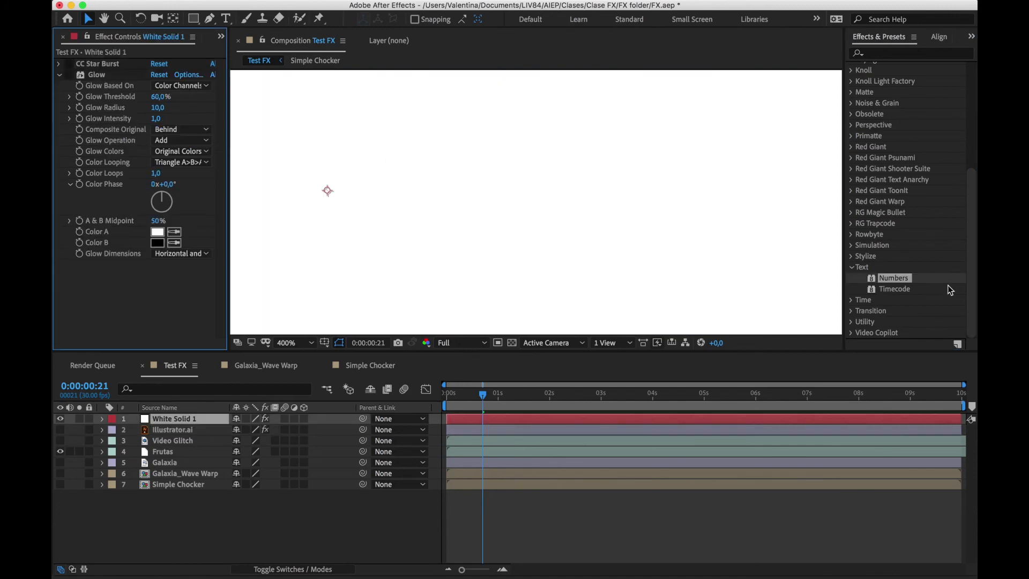
click(894, 289)
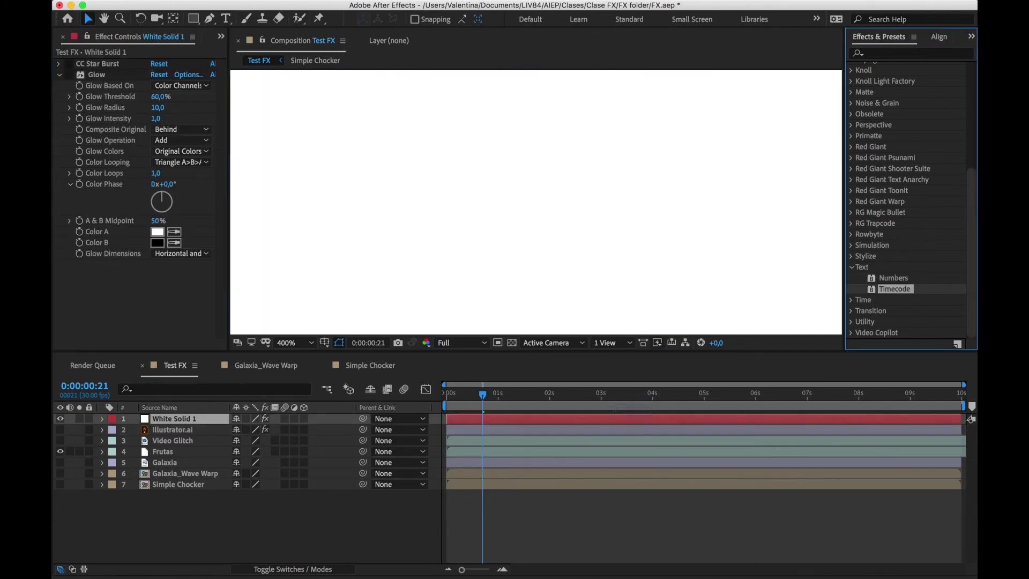
drag(635, 412, 632, 418)
scroll(561, 210, down, 2)
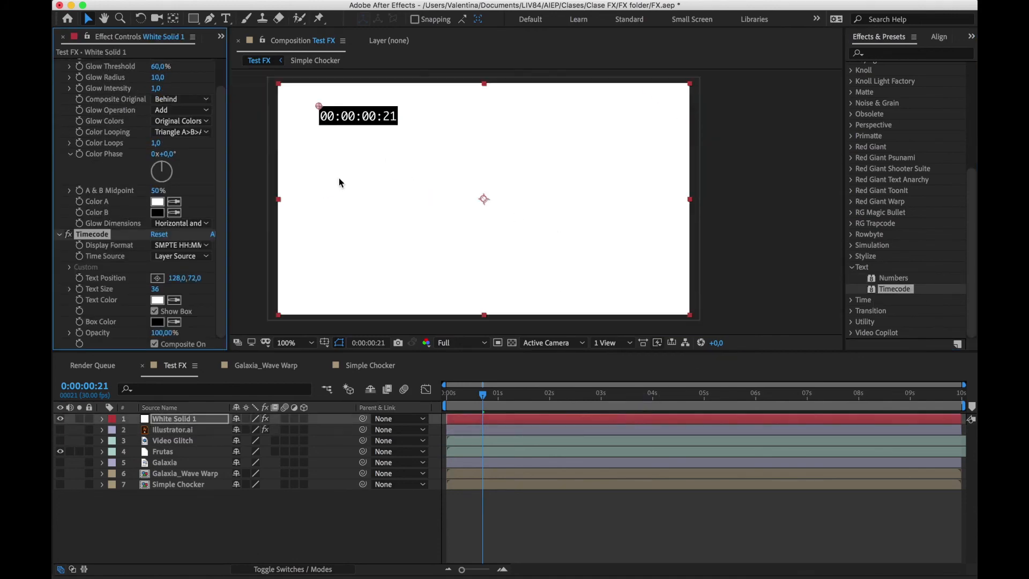
click(477, 390)
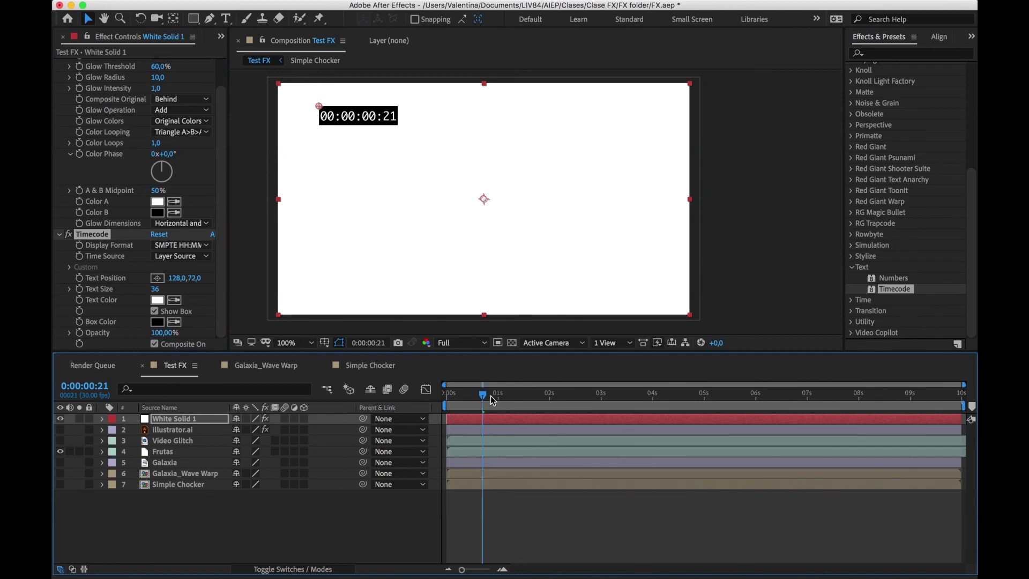
drag(490, 395, 458, 395)
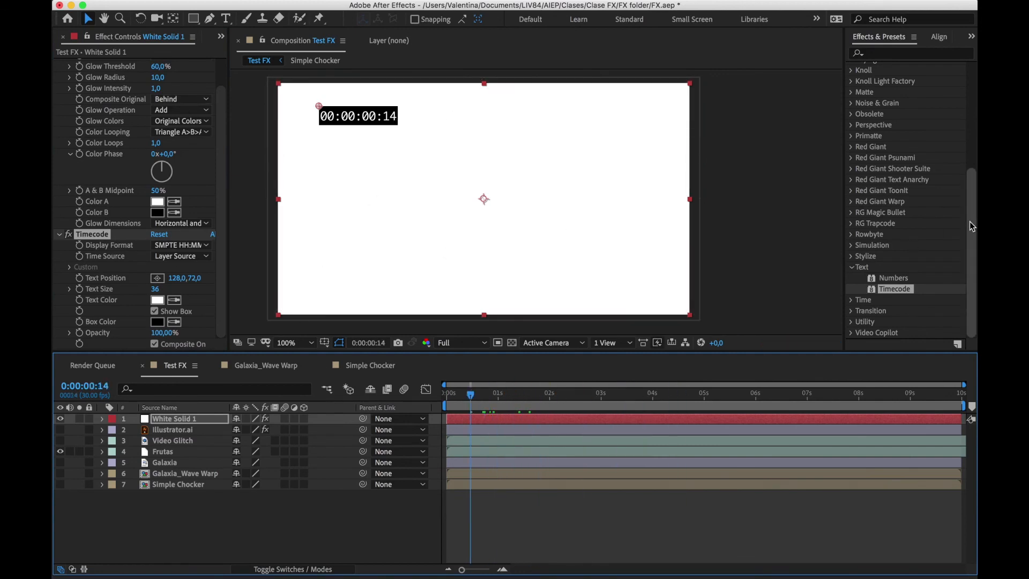
Hide White Solid 1 and apply CC Wide Time from the Time effects to the Frutas layer
scroll(957, 197, up, 10)
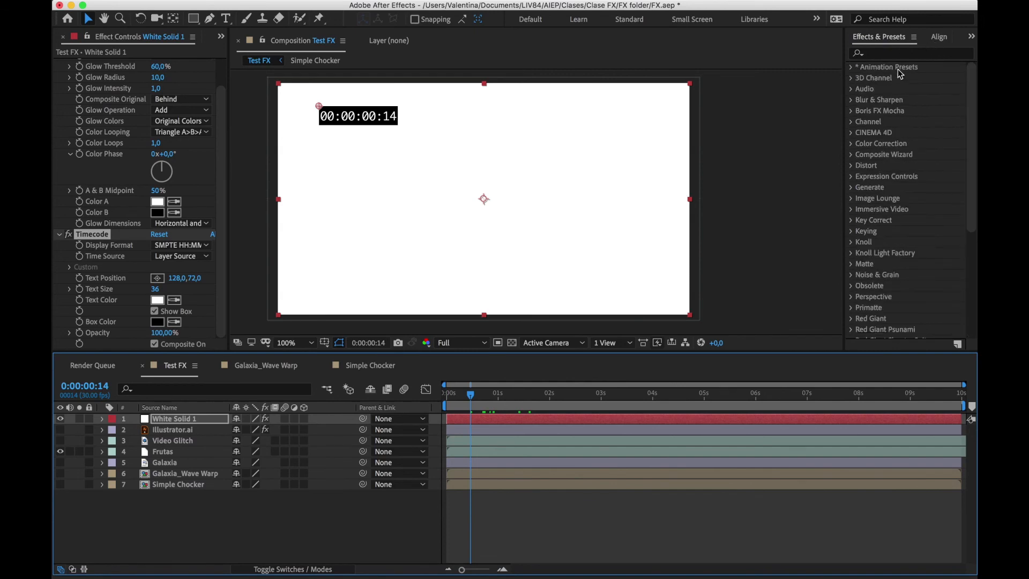
drag(975, 130, 976, 263)
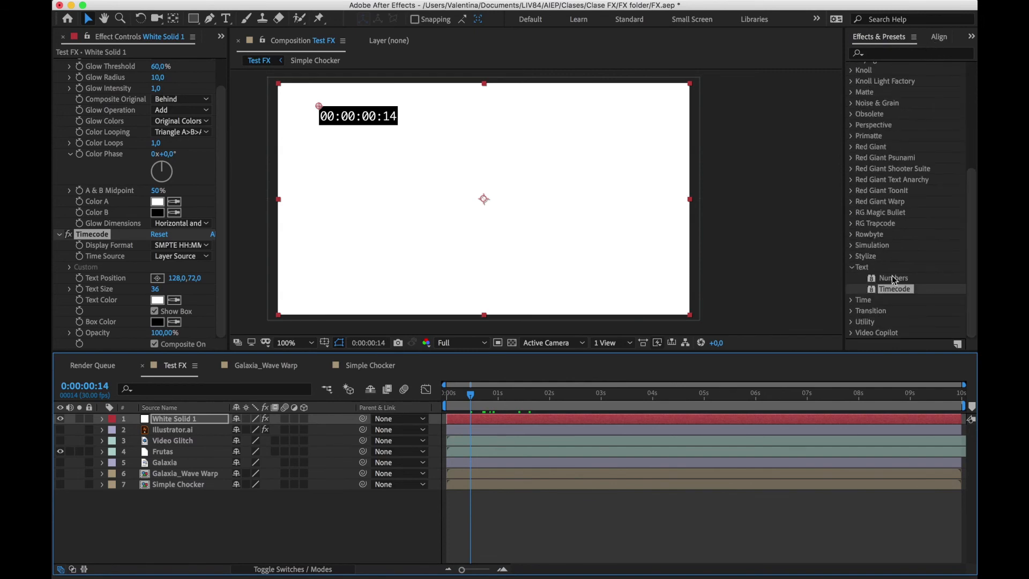
click(853, 267)
click(853, 300)
scroll(858, 306, down, 3)
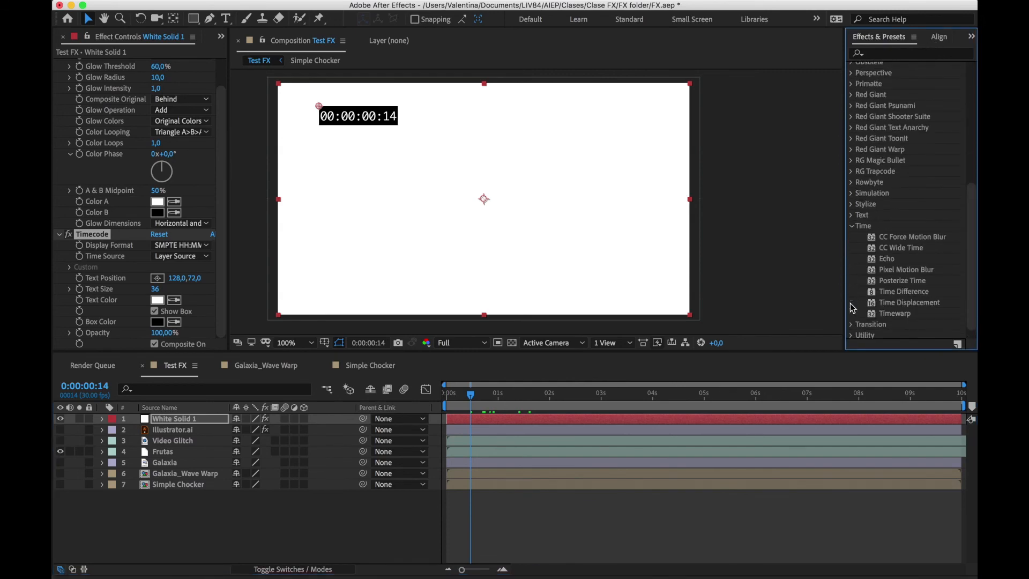
scroll(108, 214, up, 2)
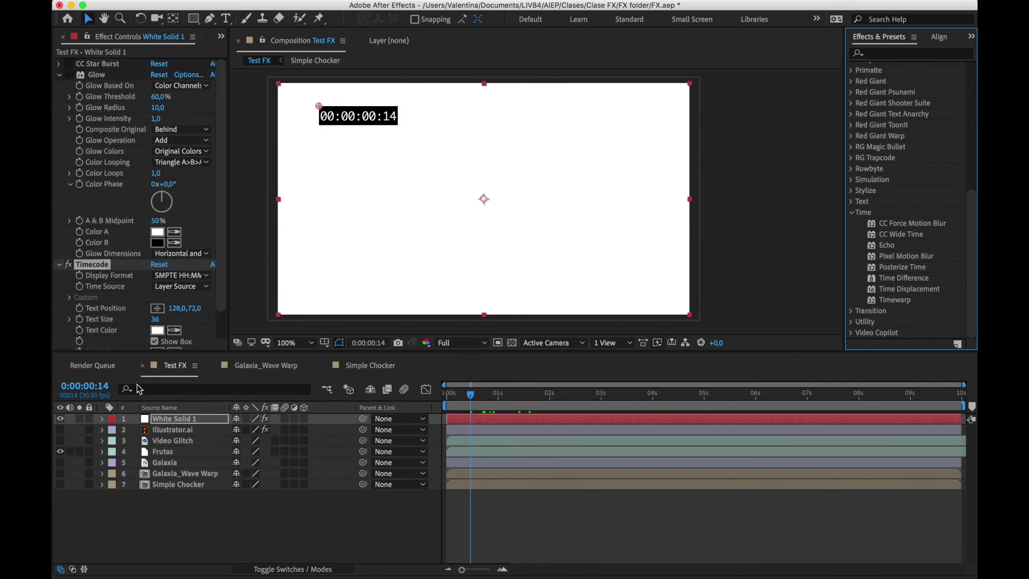
click(60, 418)
click(159, 452)
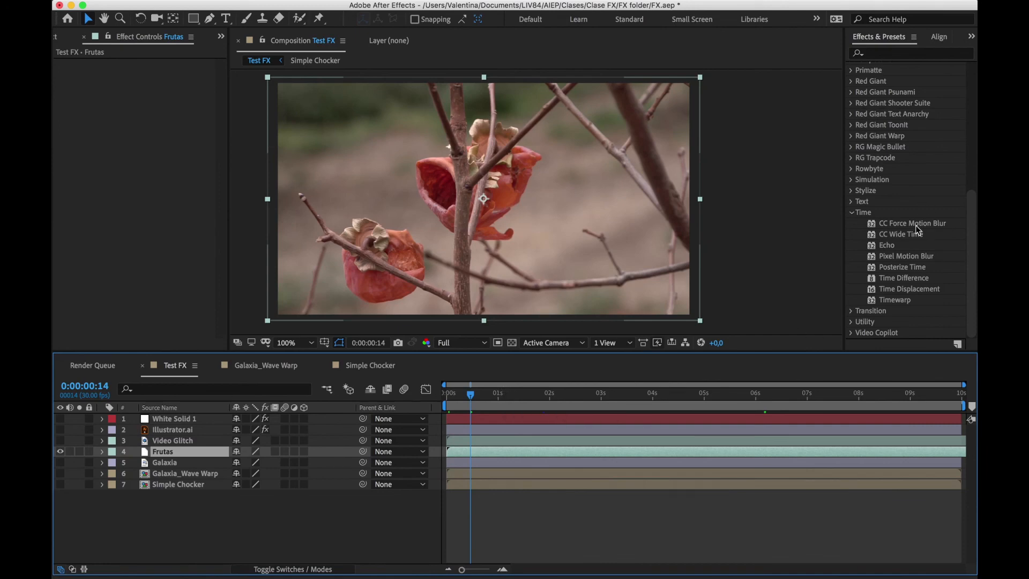
drag(902, 235, 477, 453)
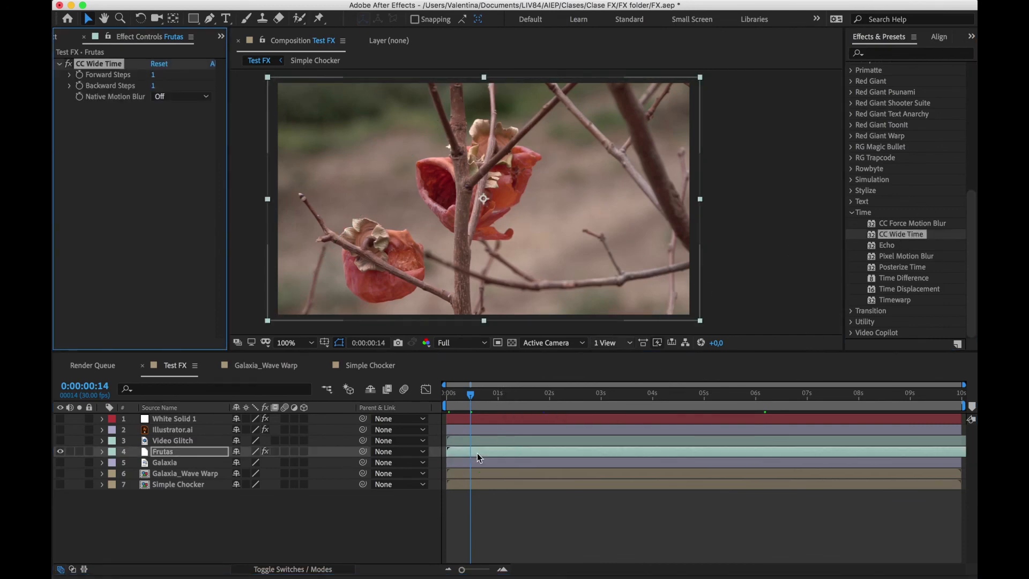
Scrub the Frutas clip from the first second to 0:00:03:16 and back to examine the CC Wide Time frame blending
drag(479, 402, 558, 400)
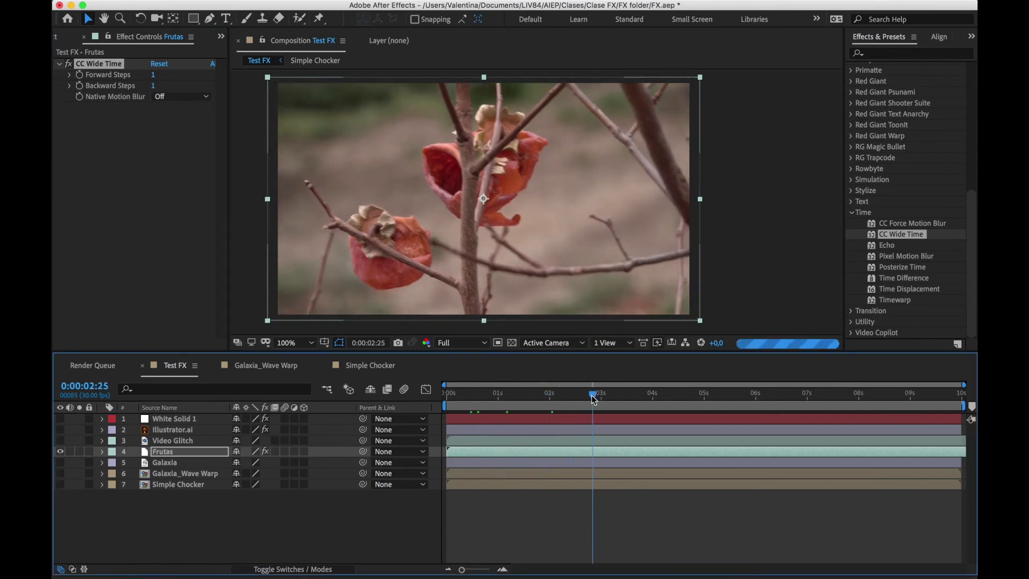
drag(592, 395, 630, 397)
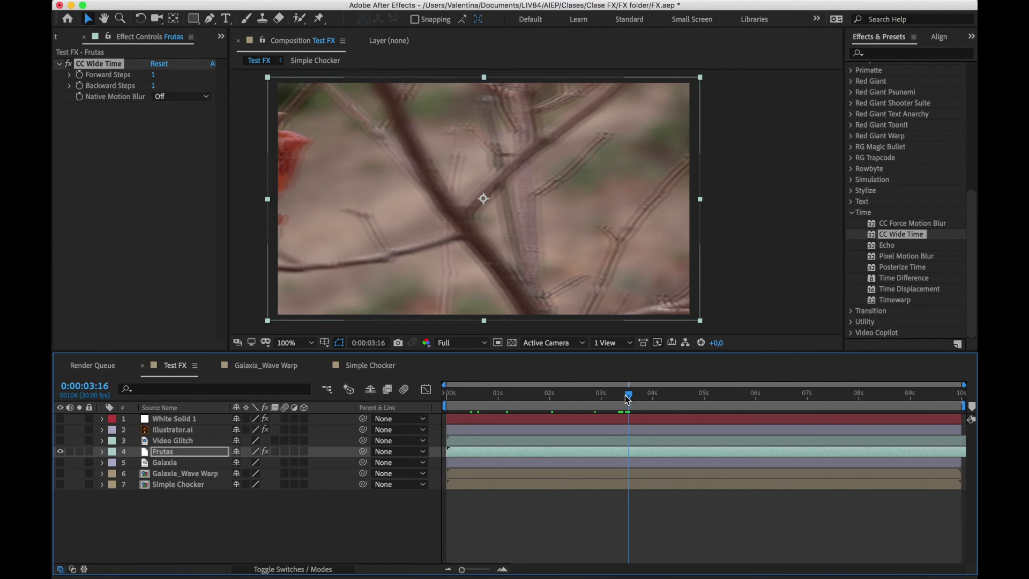
drag(627, 398, 596, 400)
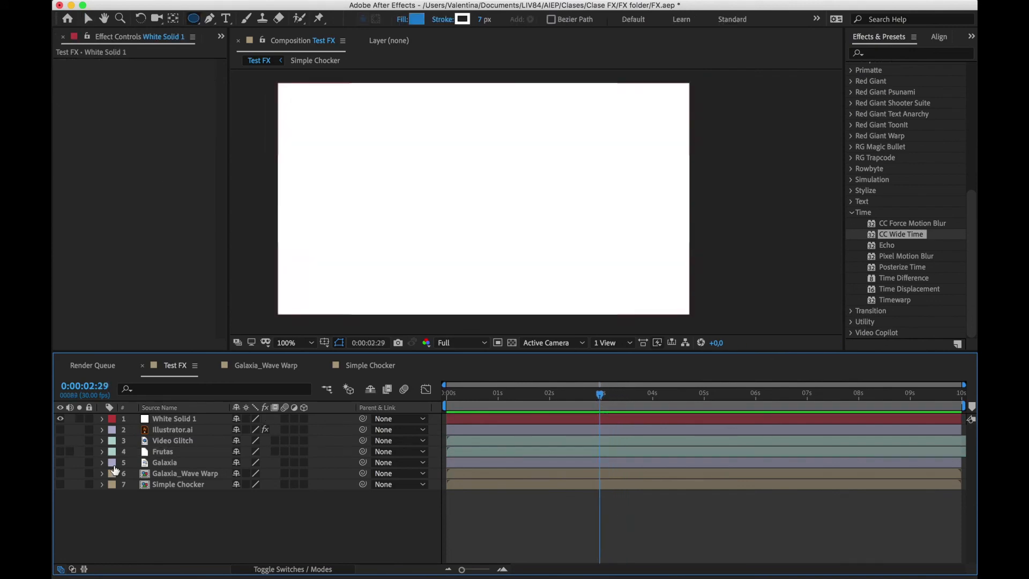
Hide White Solid 1 and draw a circle as a new shape layer near the middle of the composition
click(60, 419)
drag(194, 21, 220, 44)
drag(457, 213, 519, 216)
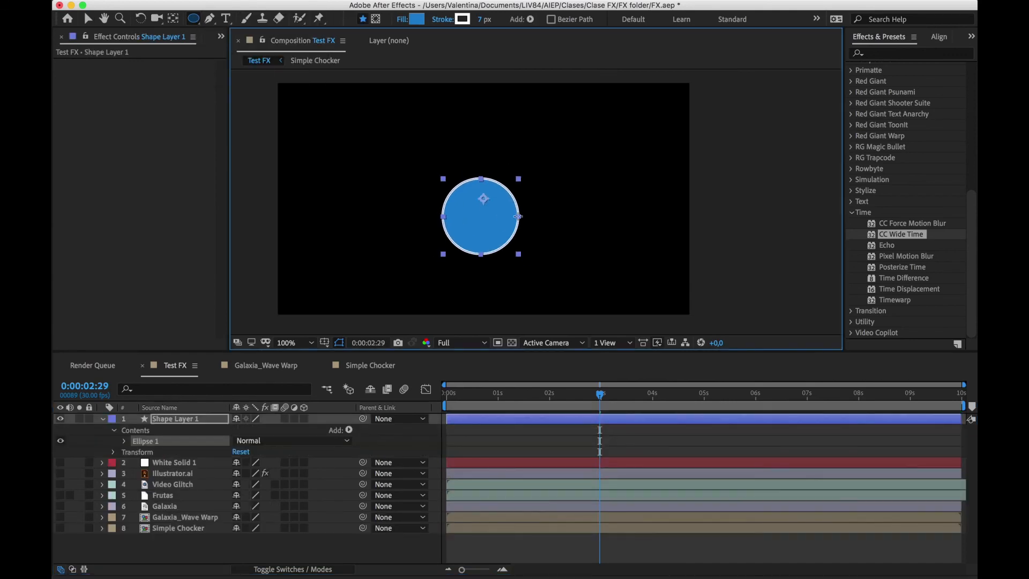
key(v)
Set the circle's fill to none, leaving only its 7 px white stroke
click(509, 20)
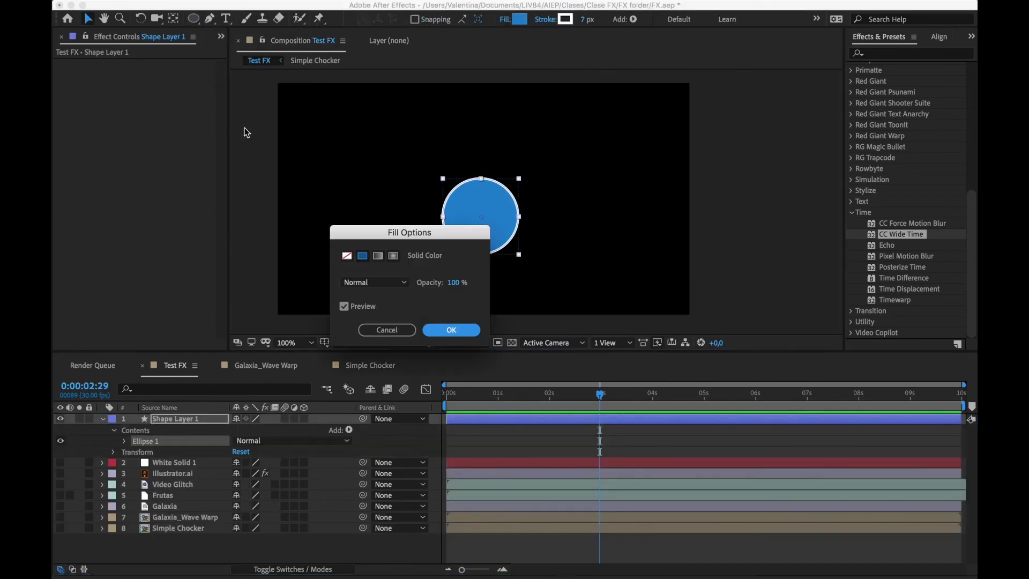
click(347, 255)
click(452, 329)
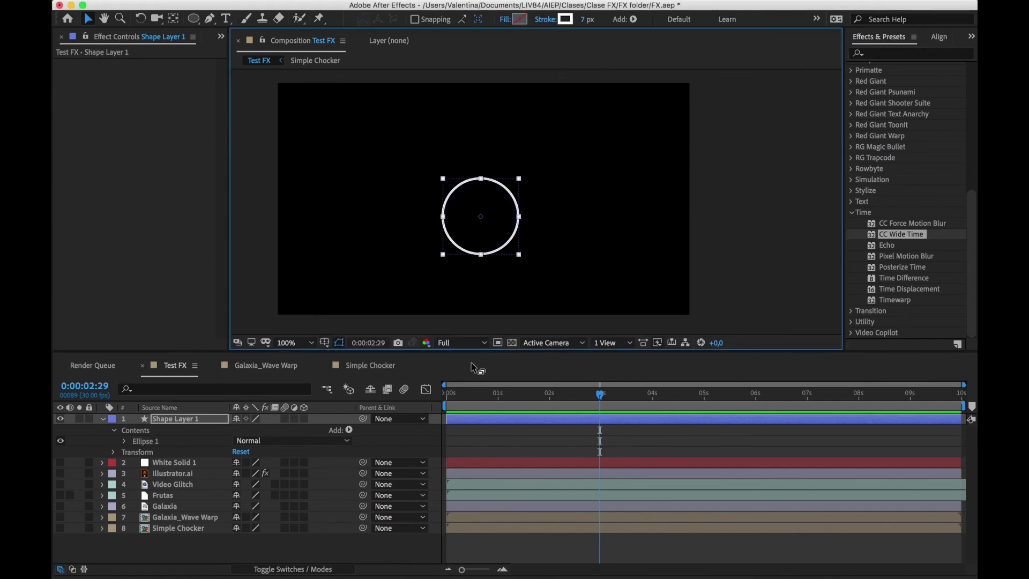
Set a Scale keyframe of 100% on Shape Layer 1 at 0:00:00:00
click(476, 393)
key(Home)
key(s)
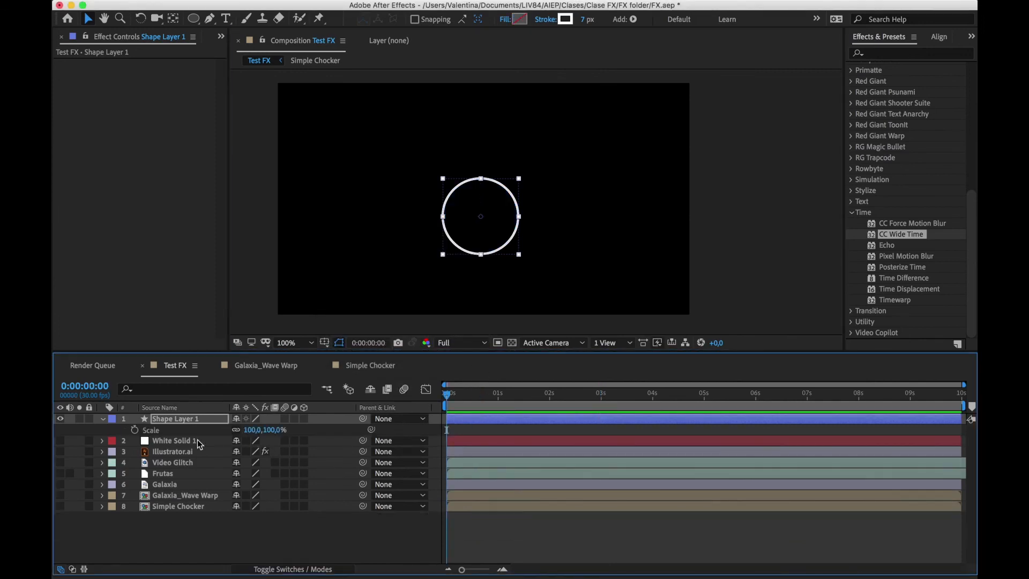
click(135, 430)
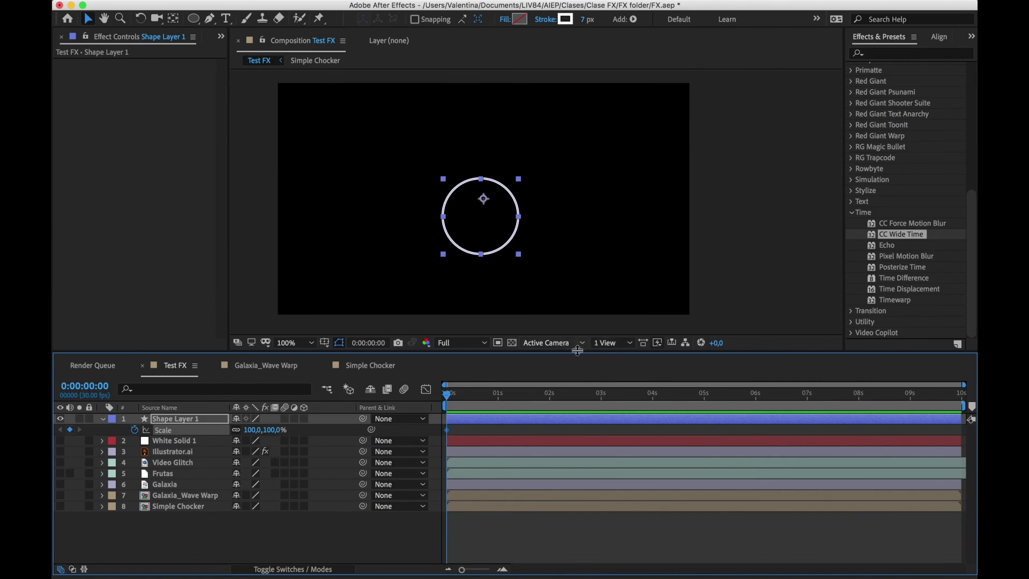
Move the anchor point to the circle's centre and keyframe its Scale at 1035% at about one second
key(y)
drag(484, 199, 480, 216)
drag(475, 394, 499, 394)
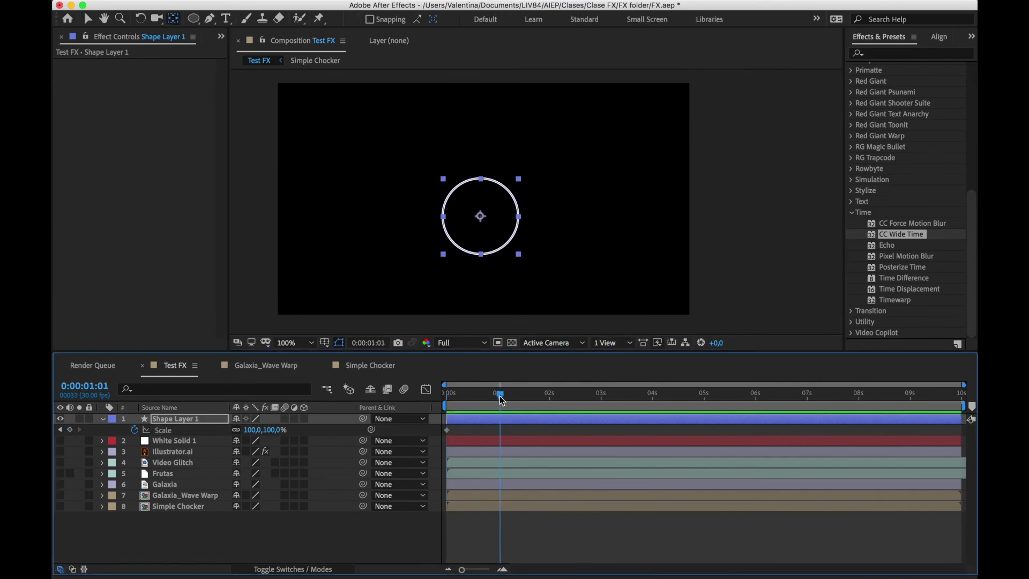
drag(271, 430, 806, 400)
Apply the Echo effect to Shape Layer 1 and, viewing frame 0:00:00:09, set Number of Echoes to 5
drag(888, 245, 626, 419)
drag(523, 403, 461, 404)
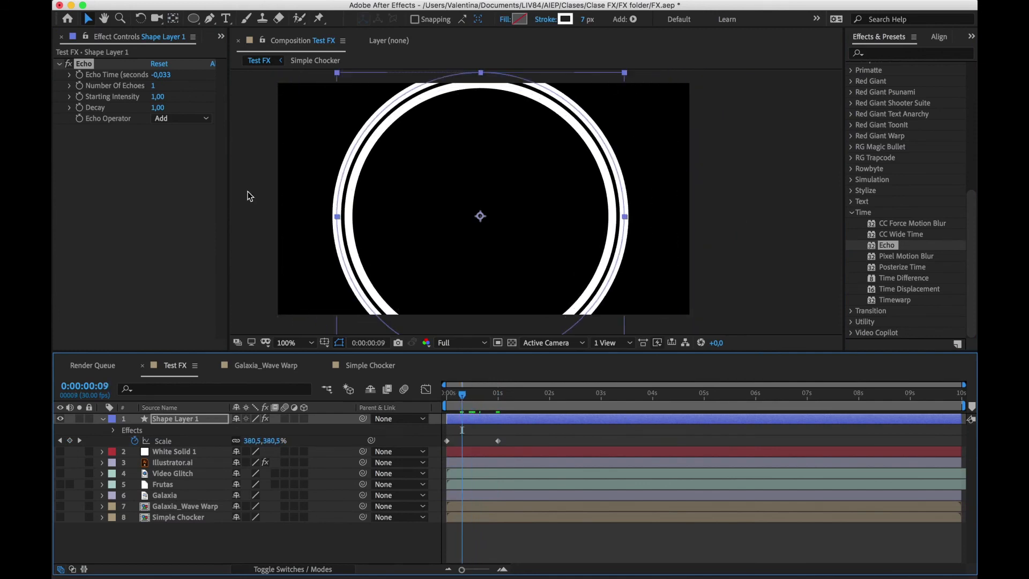
click(156, 85)
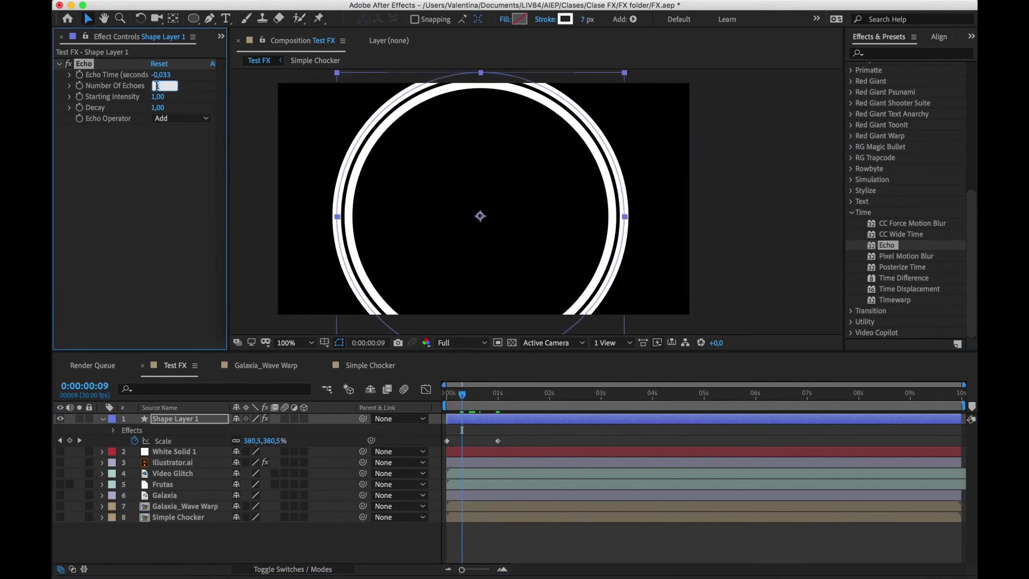
text(5)
key(Return)
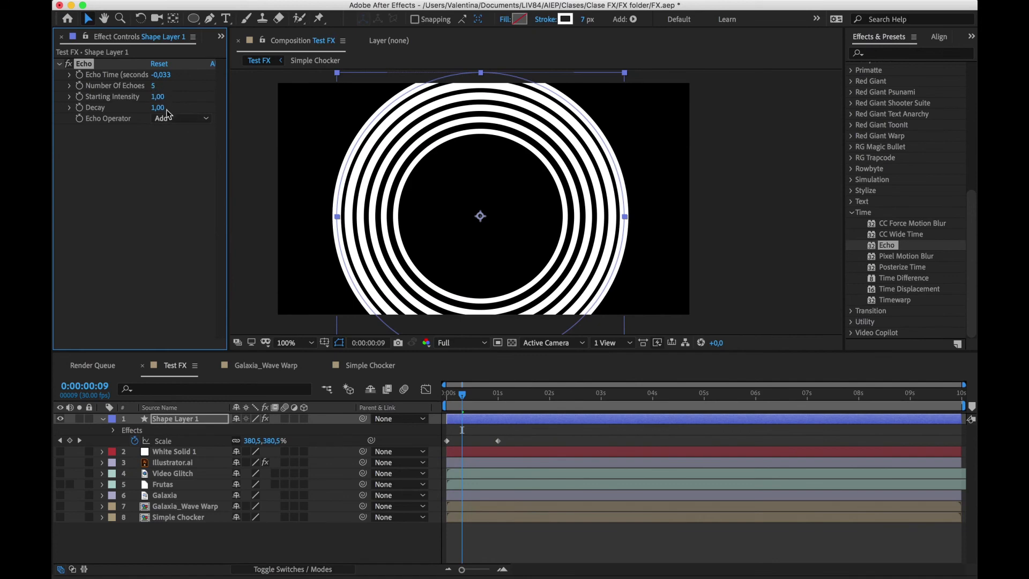
Set the Echo Time to 0,05 seconds and scrub through the circle animation up to 0:00:01:01
click(161, 75)
key(BackSpace)
key(BackSpace)
key(super+a)
text(0,05)
key(Return)
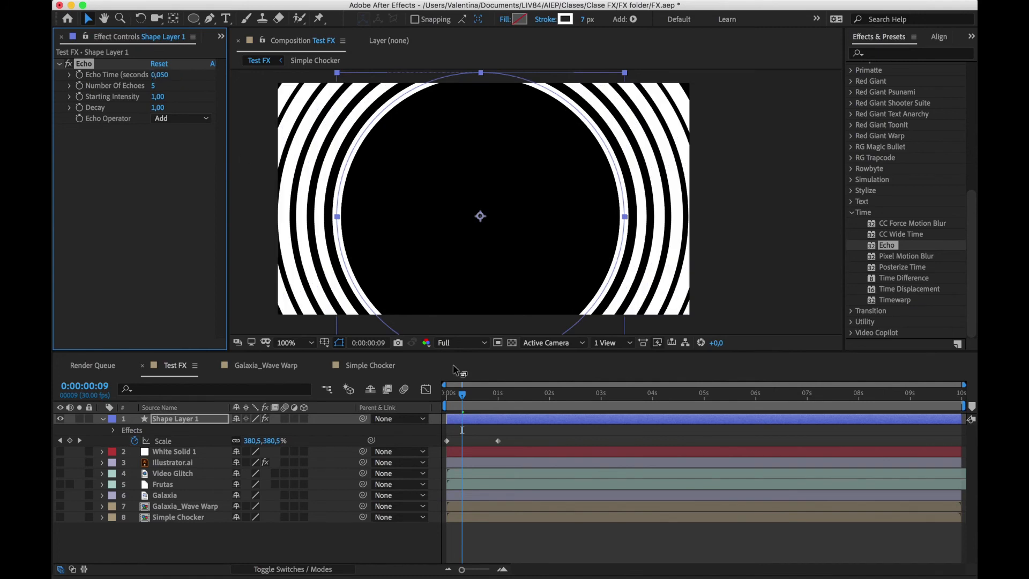
drag(455, 392, 502, 397)
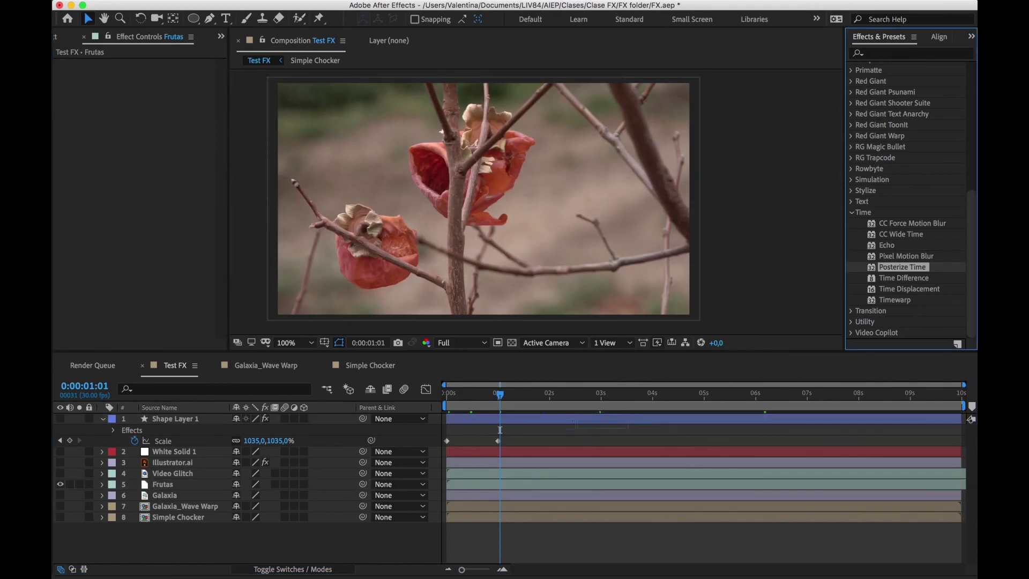
Show Frutas in place of the circle, apply Posterize Time with a Frame Rate of 10, and preview the clip to 0:00:01:27
drag(903, 267, 524, 488)
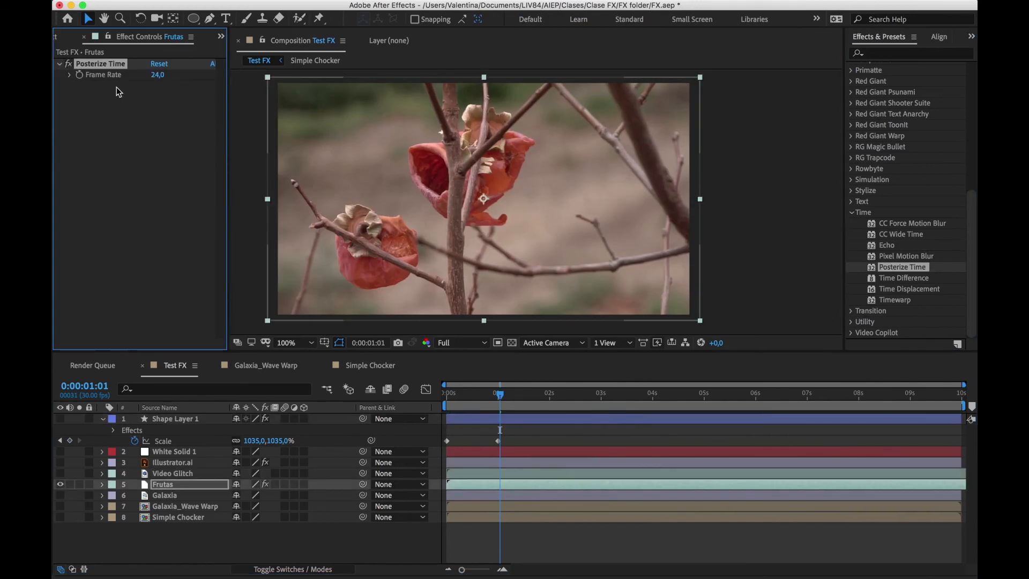
click(156, 78)
text(10)
key(Return)
key(space)
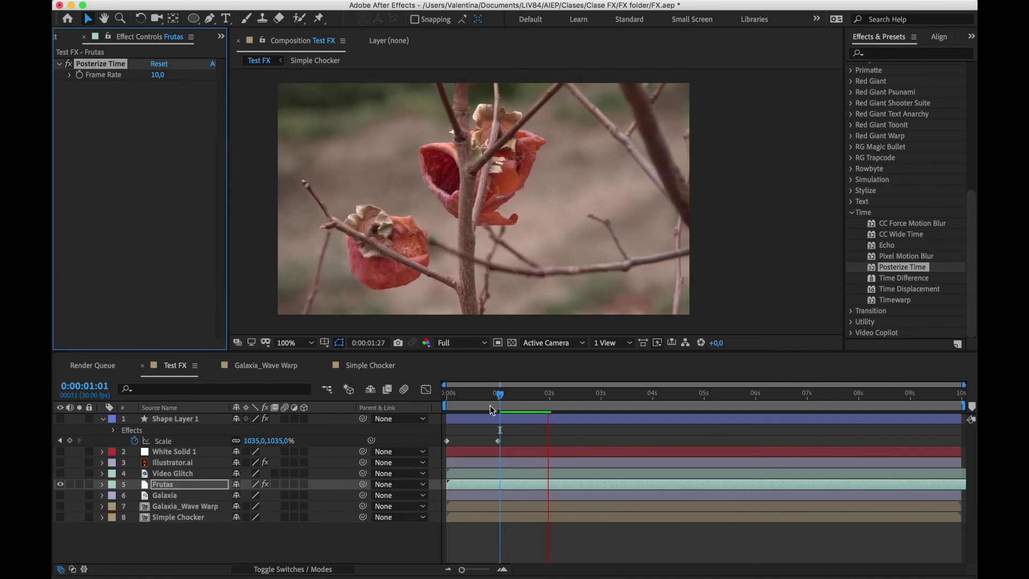
mouse_move(532, 396)
mouse_down()
mouse_move(512, 397)
mouse_move(546, 401)
mouse_up()
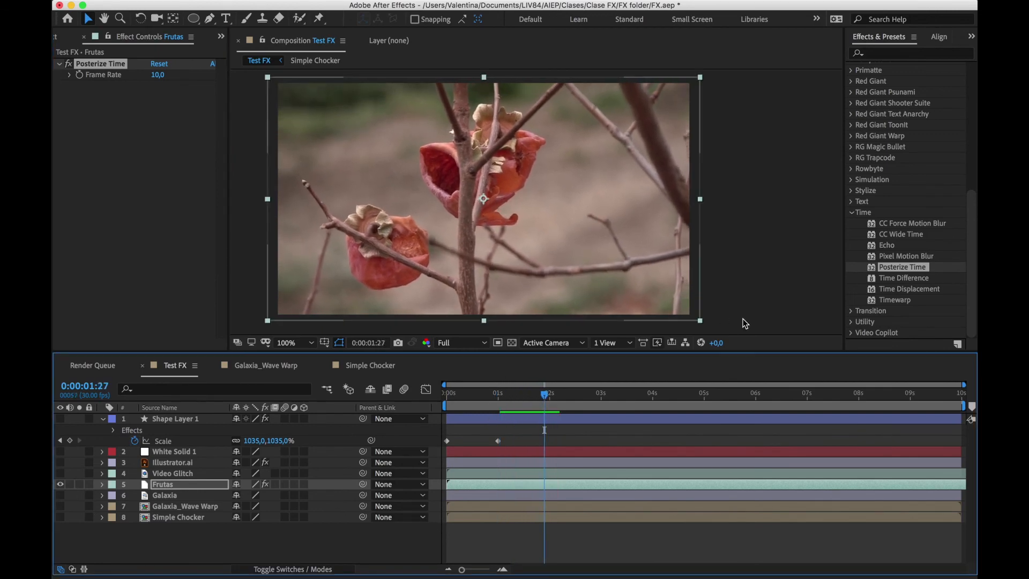
Expand the Transition effects in place of the Time effects and delete Posterize Time from the Frutas layer
click(855, 215)
click(854, 213)
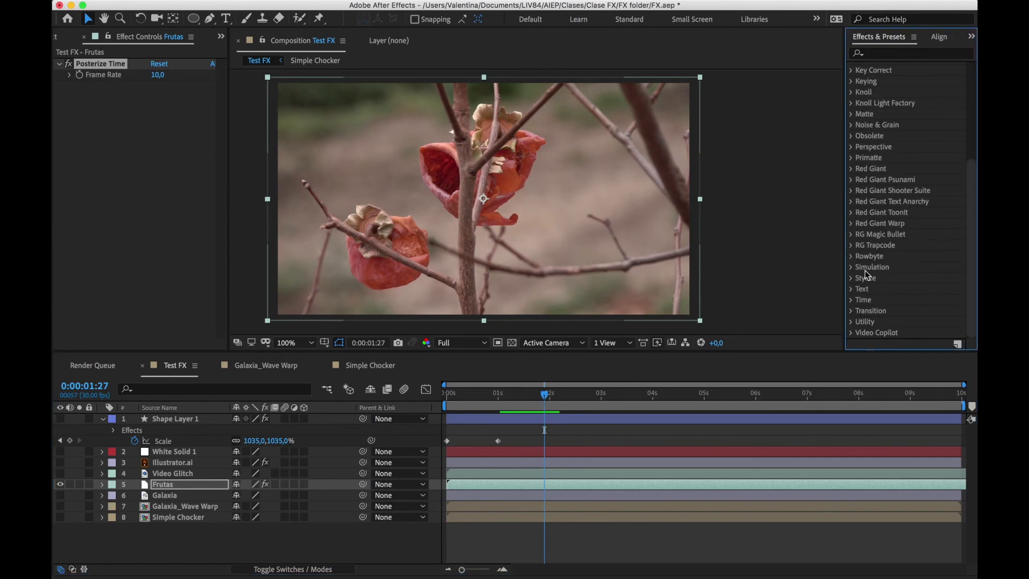
click(854, 312)
scroll(853, 316, down, 1)
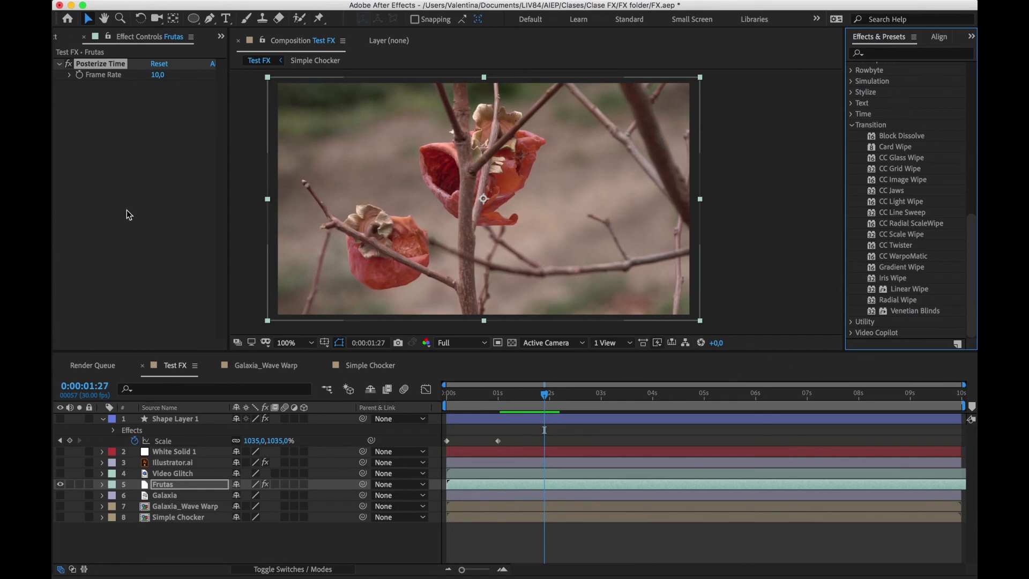
key(Delete)
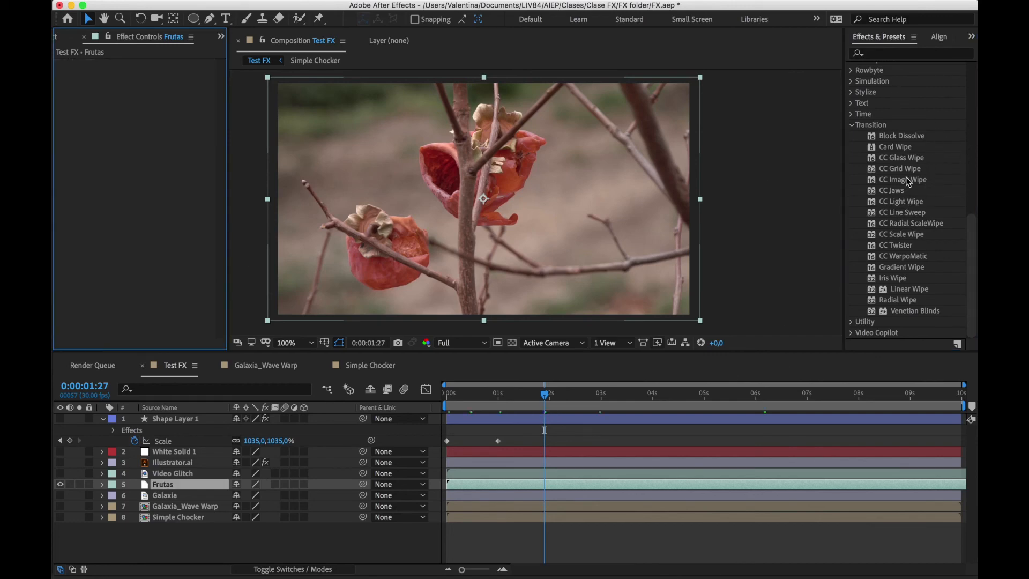
Apply CC Grid Wipe to the Frutas layer and set its Completion to 49% at 0:00:00:10
drag(912, 169, 471, 483)
drag(490, 399, 466, 401)
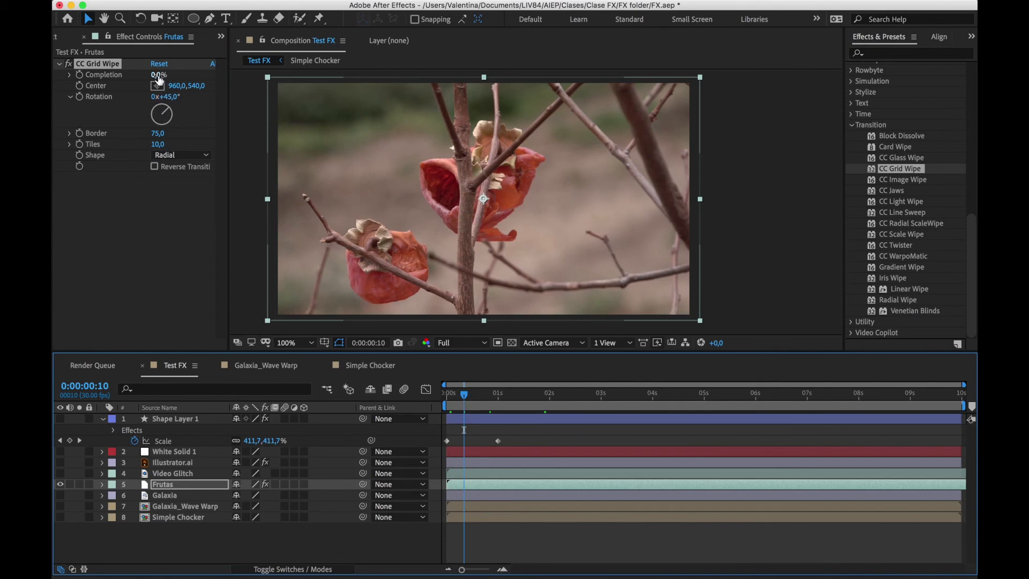
drag(159, 75, 197, 73)
click(98, 63)
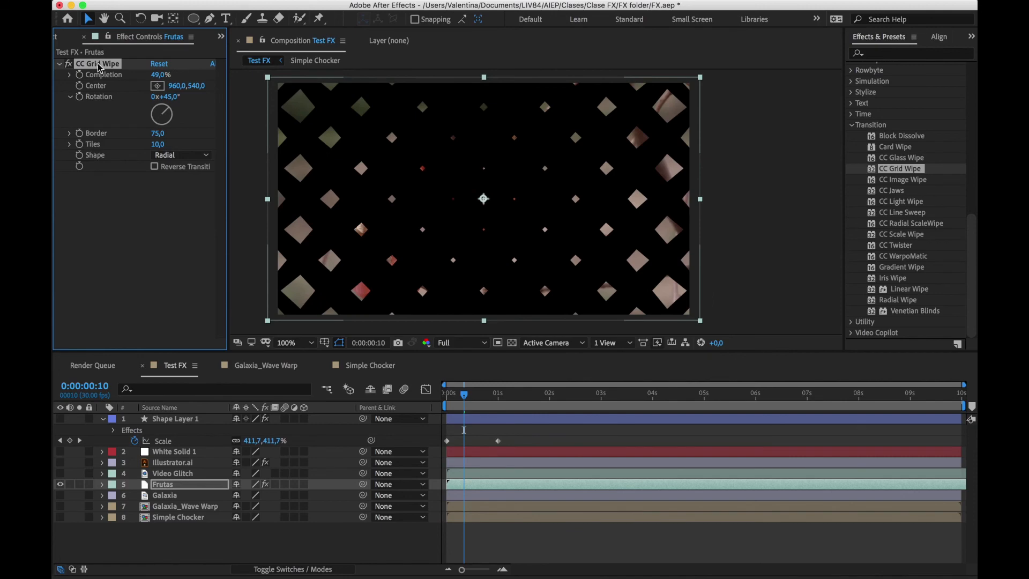
Delete CC Grid Wipe from the Frutas layer and try CC Radial ScaleWipe on it with a changed Completion
key(Delete)
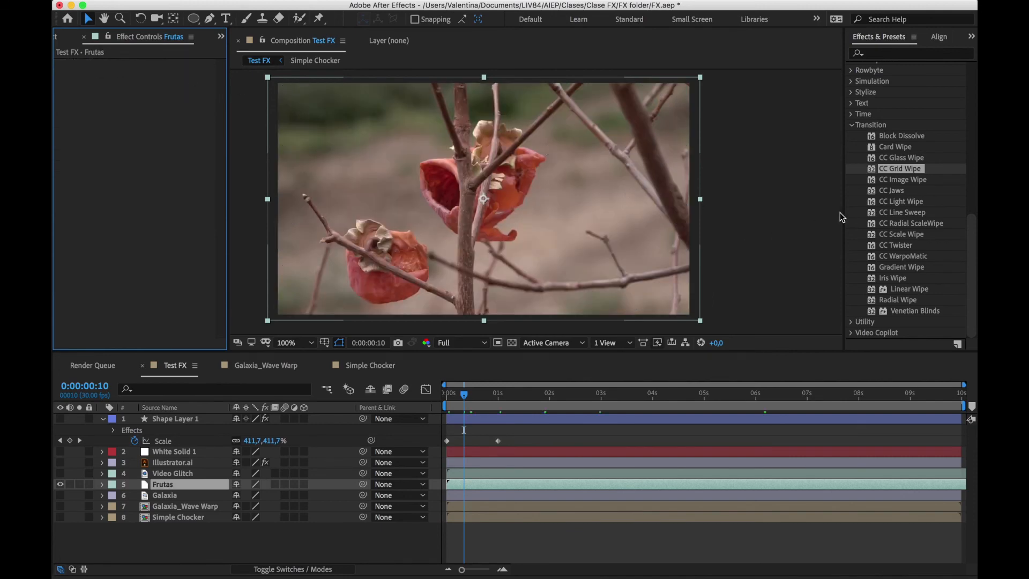
drag(924, 220, 558, 236)
drag(154, 75, 193, 65)
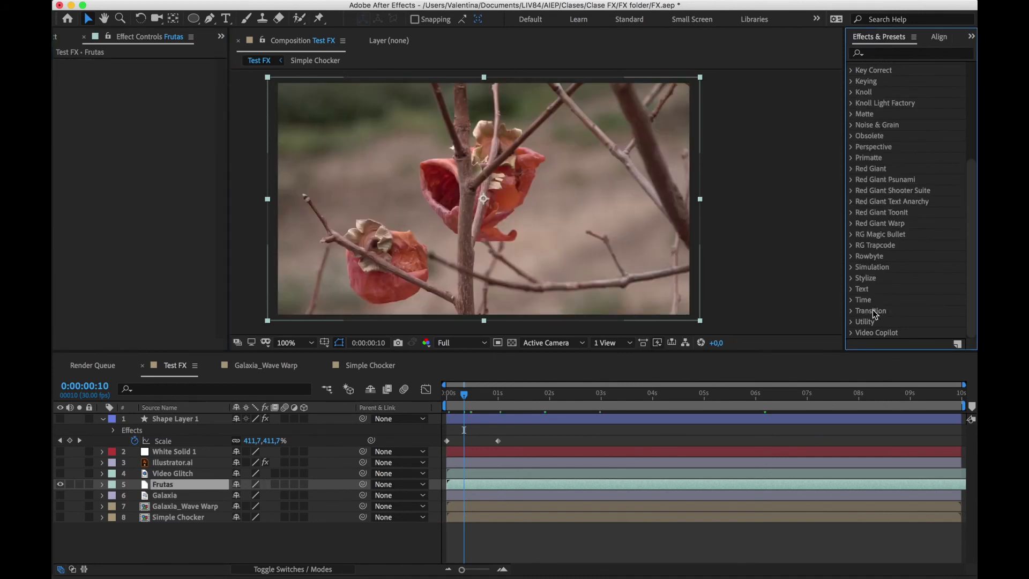
Examine the effects in the Utility category, including Color Profile Converter, and close the category
click(851, 322)
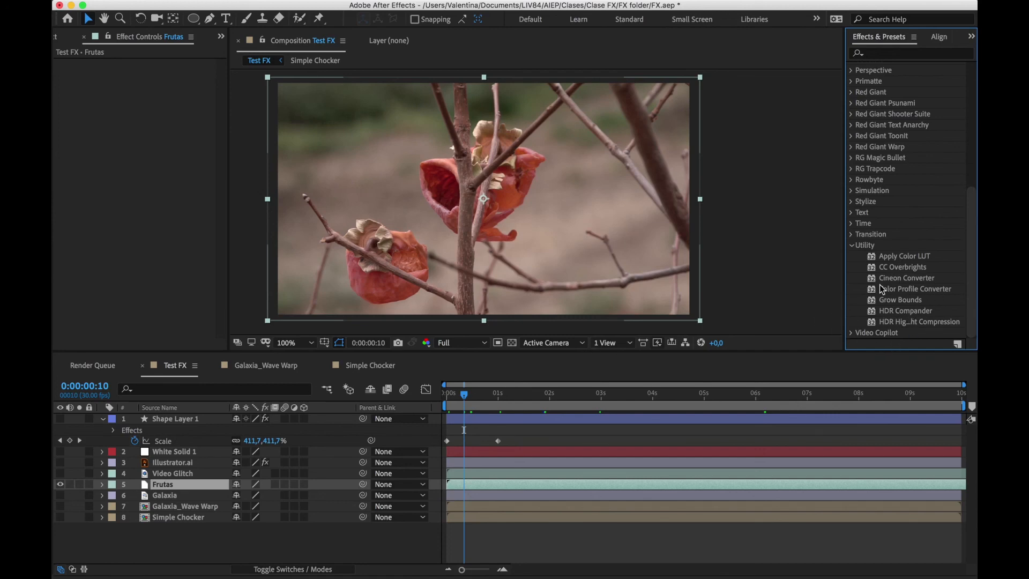
click(906, 292)
click(851, 246)
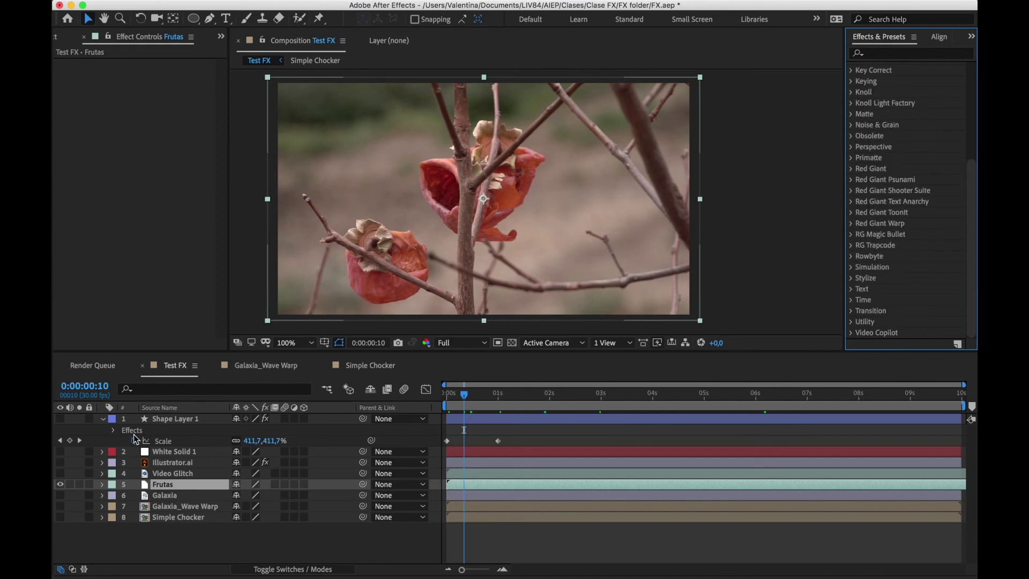
Collapse the properties of Shape Layer 1 and deselect all layers
click(103, 419)
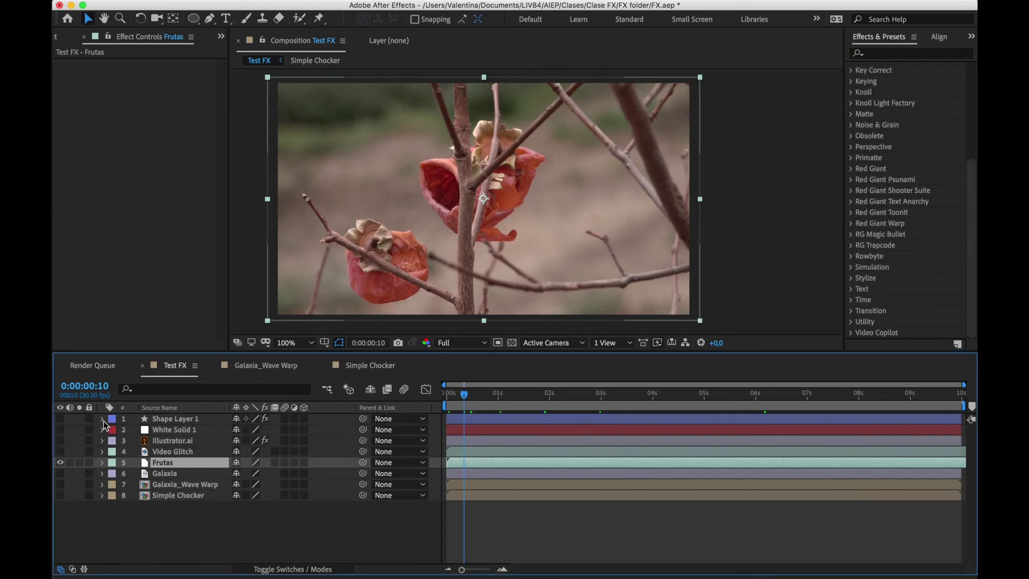
click(156, 539)
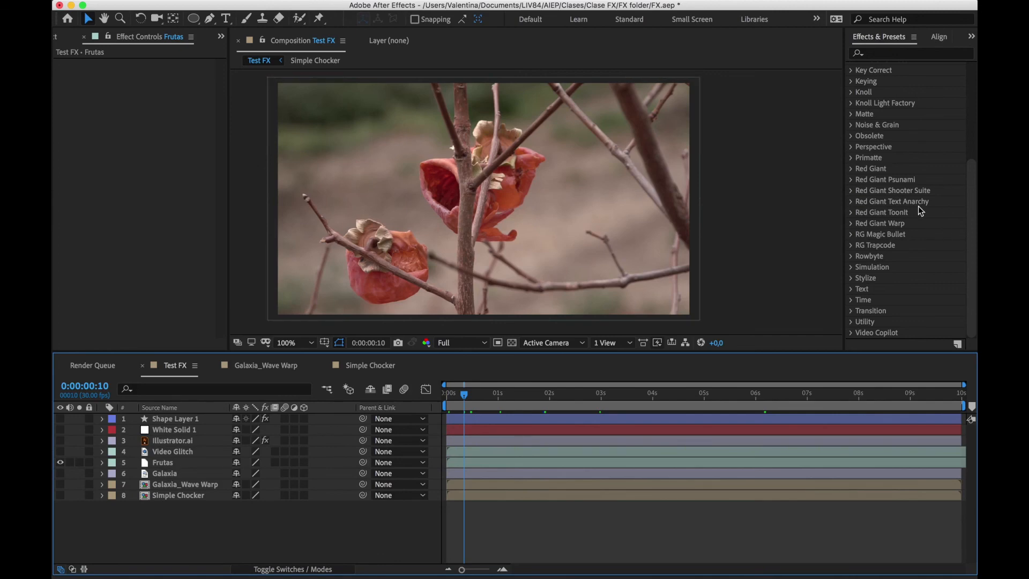
Look through the full list of effect categories from Animation Presets to Video Copilot
scroll(919, 207, up, 5)
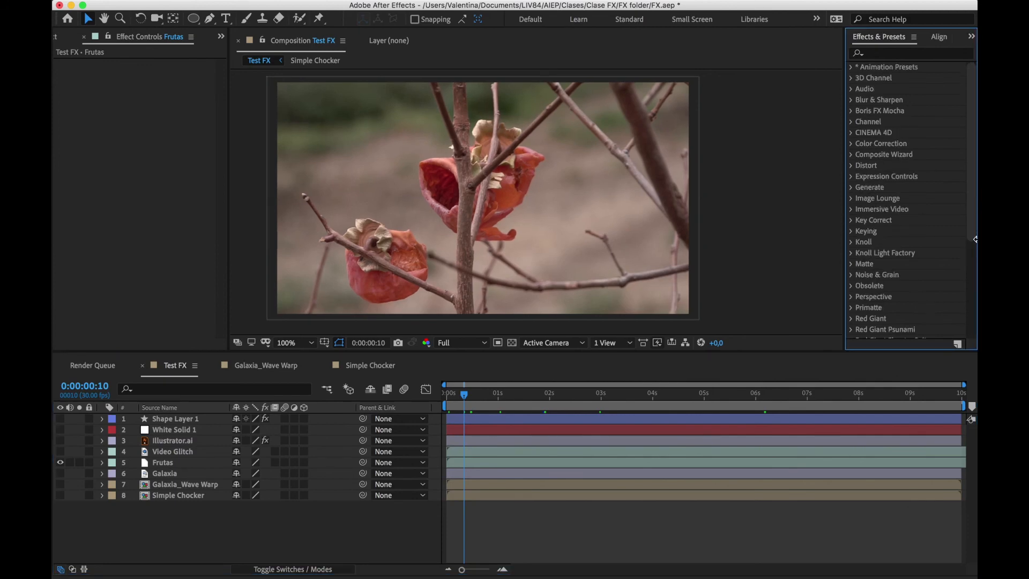
scroll(972, 230, up, 1)
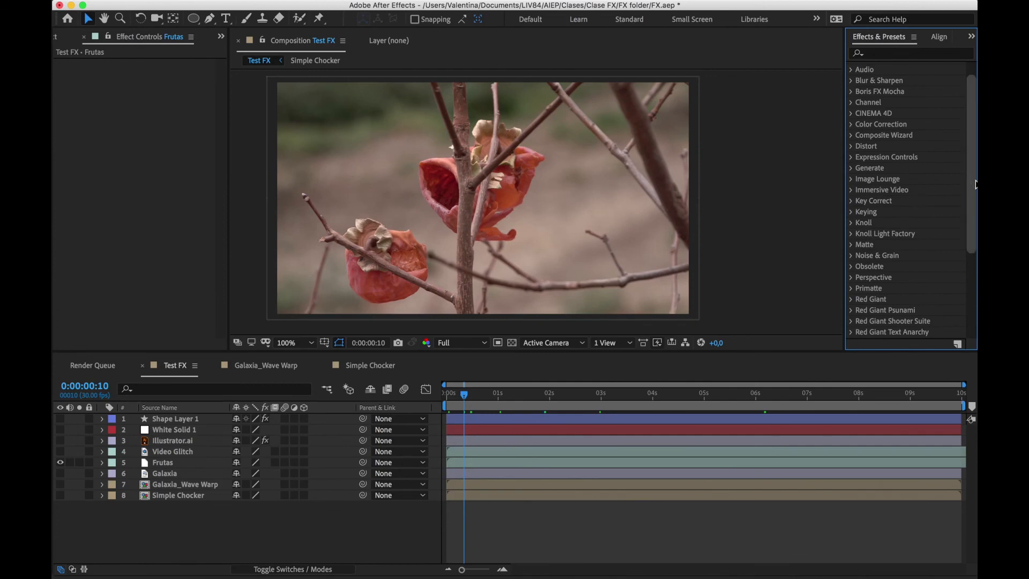
drag(975, 184, 962, 161)
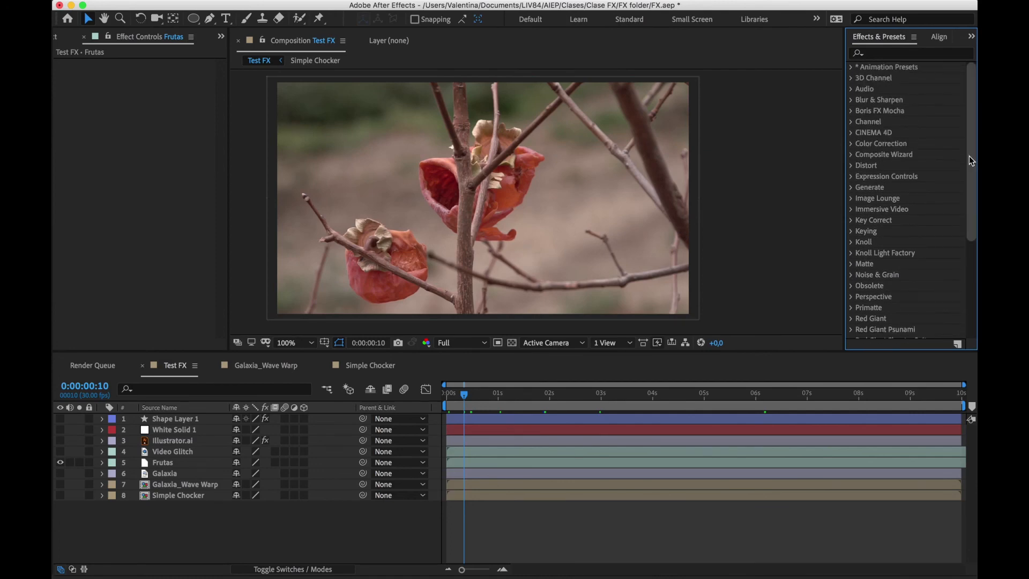
drag(970, 156, 954, 253)
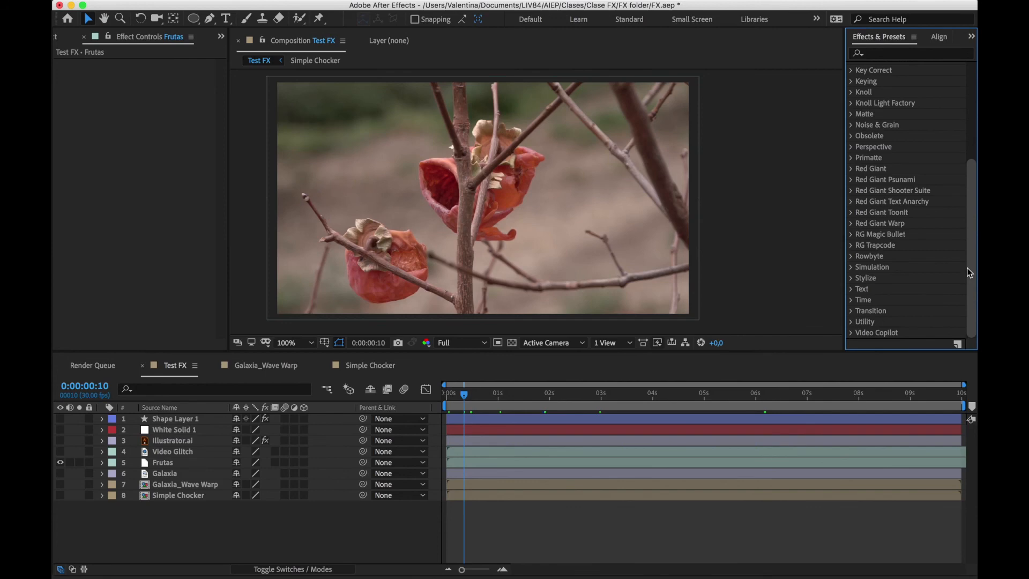
scroll(970, 265, up, 2)
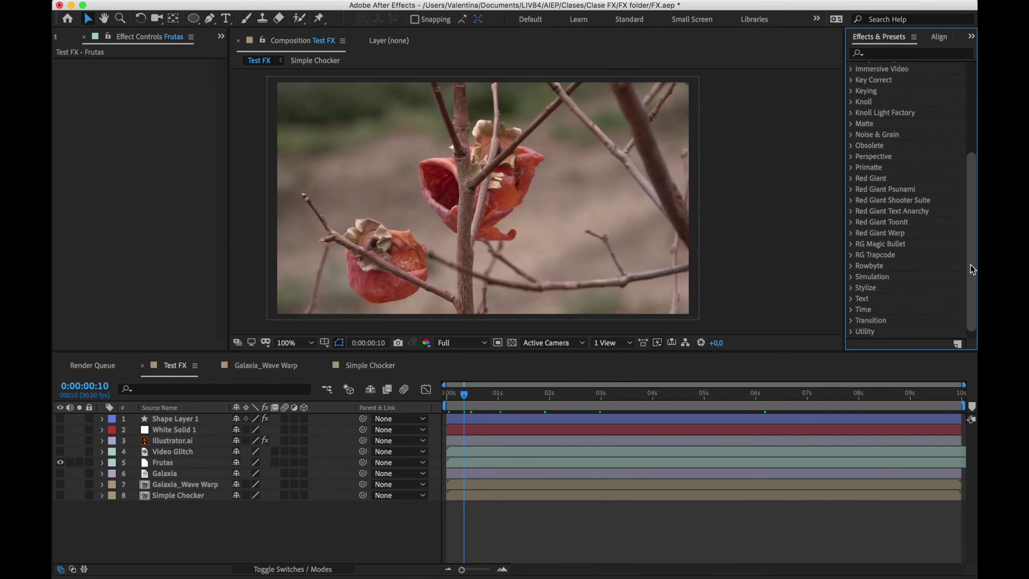
scroll(970, 264, up, 3)
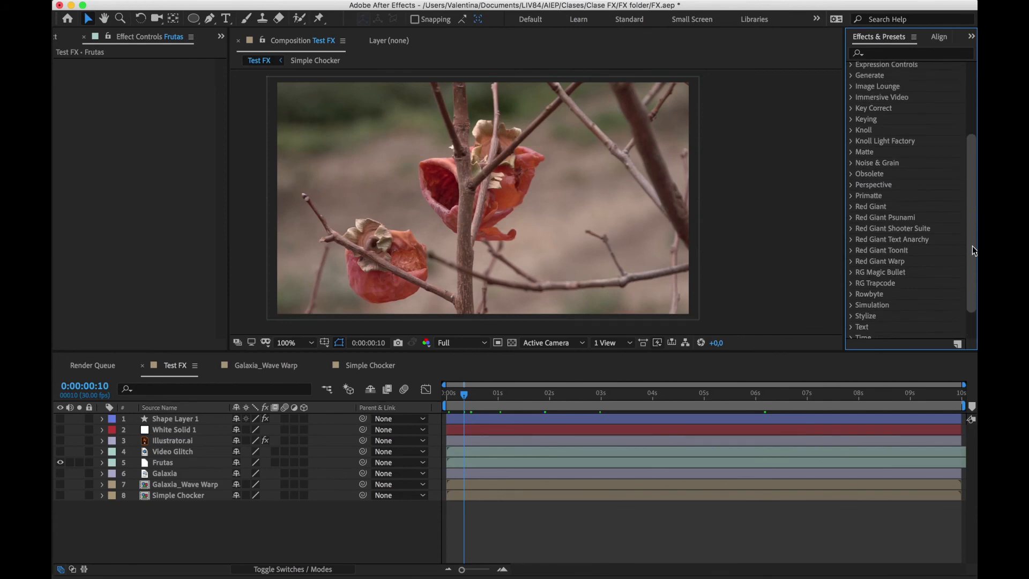
drag(973, 250, 969, 168)
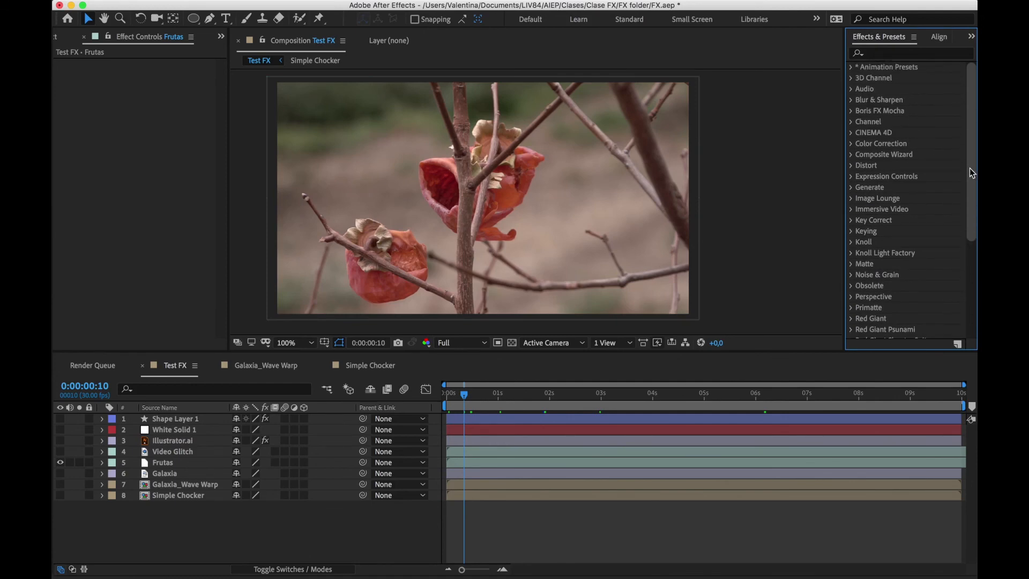